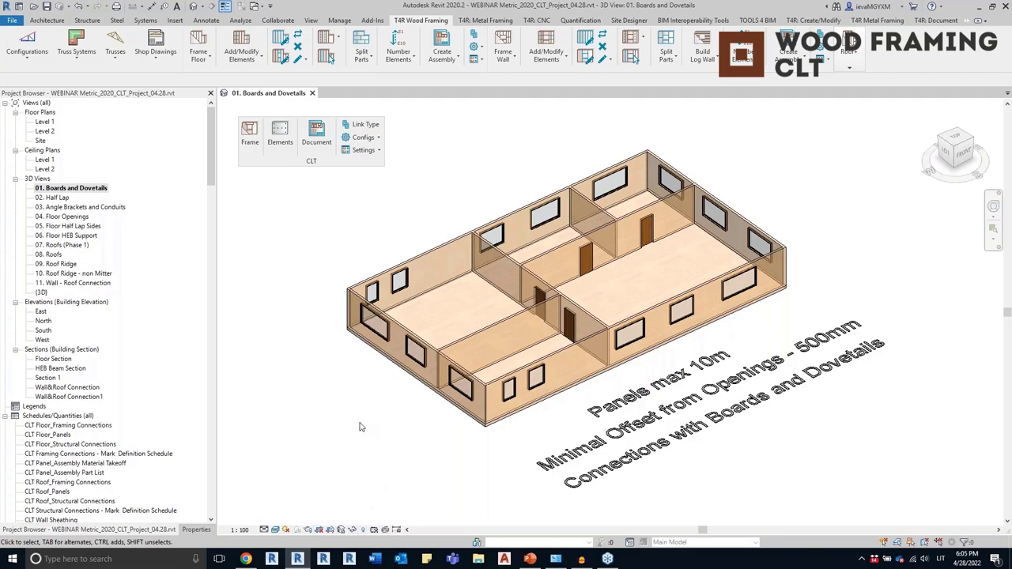
# Inspect the long rear exterior wall's type and instance properties
pyautogui.click(441, 247)
pyautogui.click(315, 308)
pyautogui.click(457, 242)
pyautogui.click(190, 529)
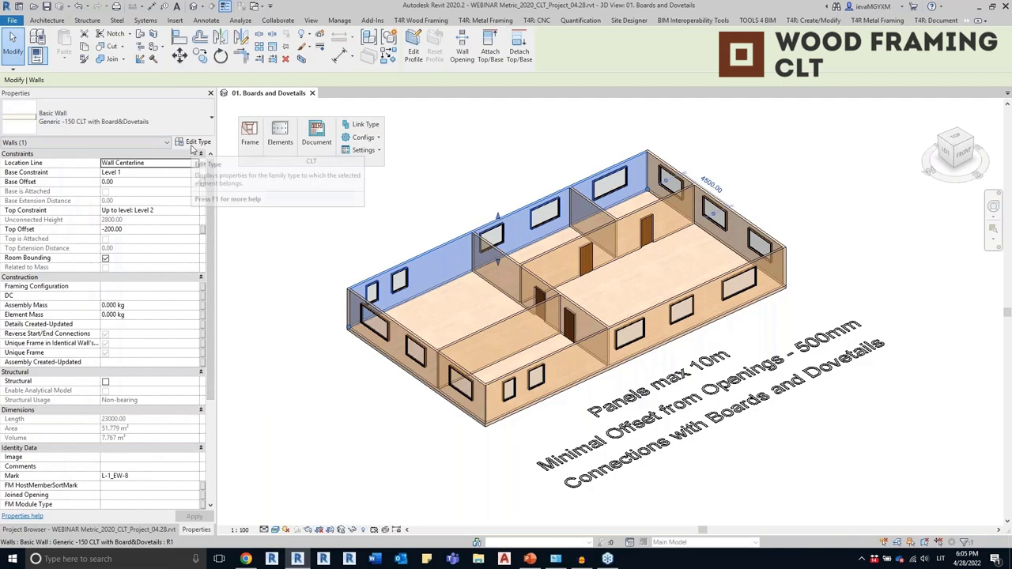
pyautogui.scroll(-1, 407, 348)
pyautogui.moveTo(419, 380)
pyautogui.keyDown('shift'); pyautogui.mouseDown(button='middle')
pyautogui.moveTo(693, 362)
pyautogui.moveTo(419, 393)
pyautogui.mouseUp(button='middle'); pyautogui.keyUp('shift')
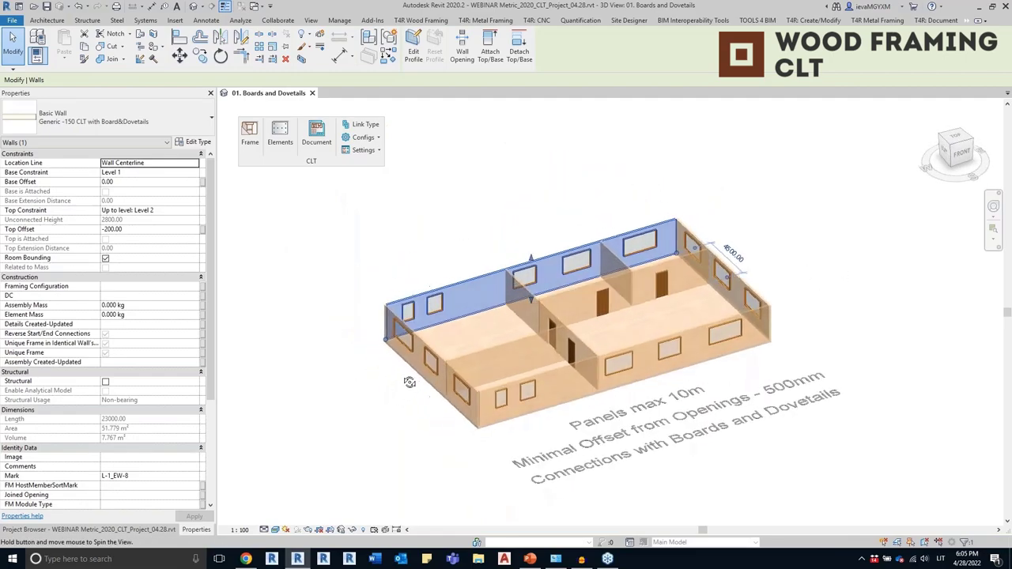
pyautogui.scroll(3, 384, 396)
pyautogui.click(385, 390)
pyautogui.scroll(-2, 385, 390)
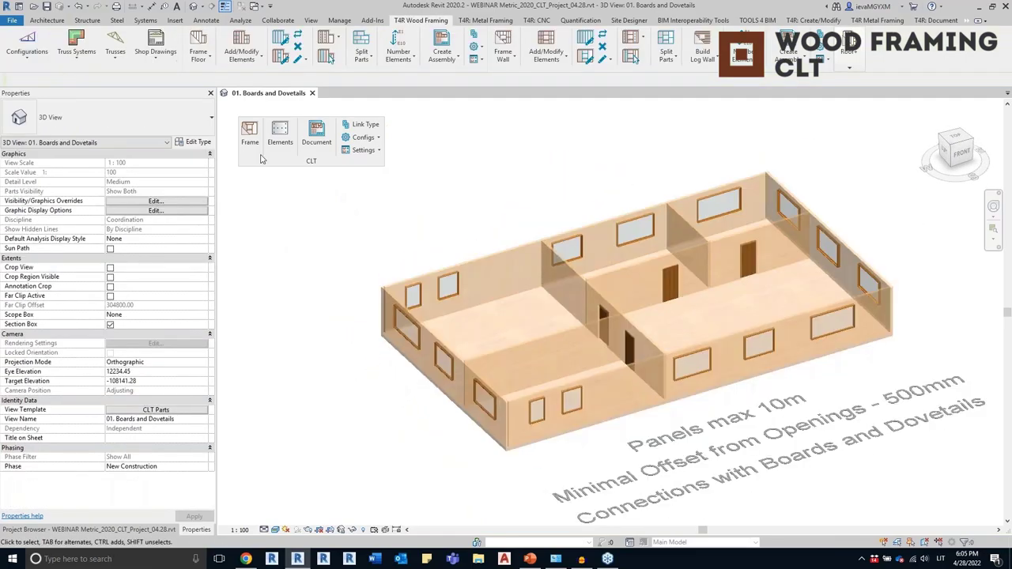
# Keep the CLT Frame, Elements and Document command lists open side by side in the drawing area
pyautogui.moveTo(113, 105); pyautogui.dragTo(255, 181)
pyautogui.click(279, 134)
pyautogui.moveTo(117, 115); pyautogui.dragTo(355, 181)
pyautogui.click(316, 134)
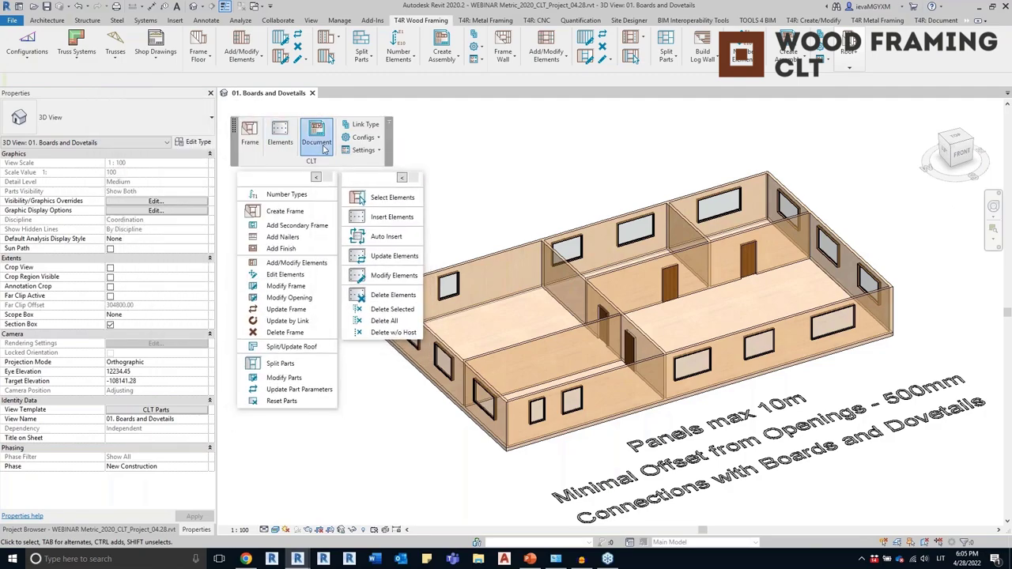
pyautogui.moveTo(145, 129); pyautogui.dragTo(489, 181)
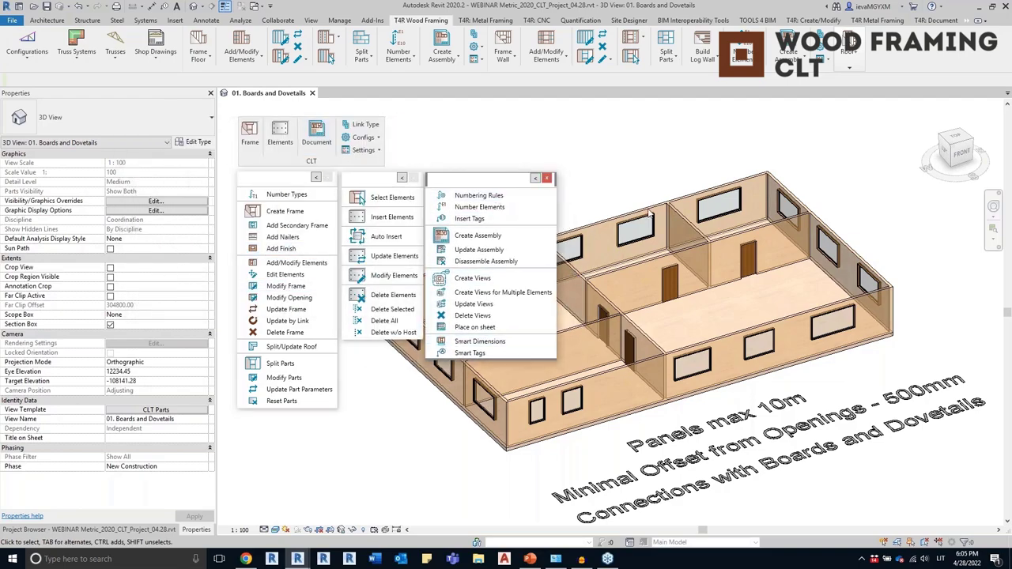
# Run Number Types on the building's elements to assign their marks in a batch
pyautogui.scroll(-1, 616, 167)
pyautogui.moveTo(610, 153); pyautogui.dragTo(708, 219, button='middle')
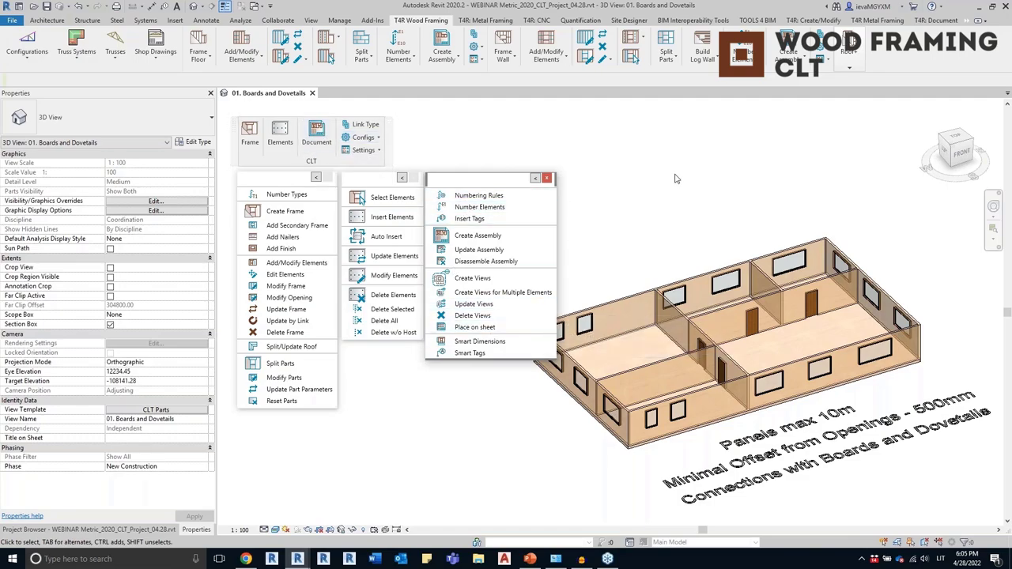
pyautogui.scroll(-2, 942, 263)
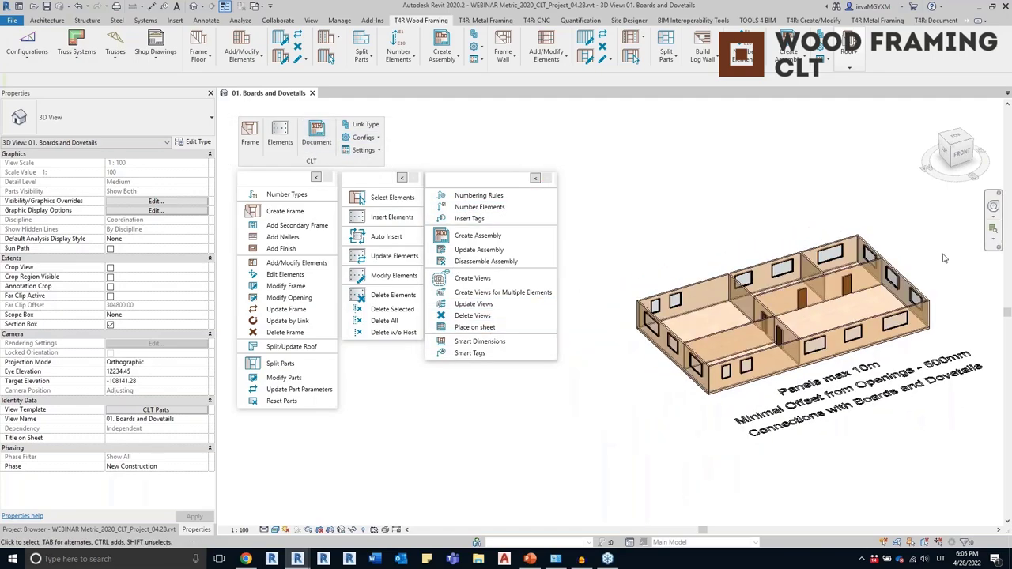
pyautogui.moveTo(937, 237); pyautogui.dragTo(632, 386)
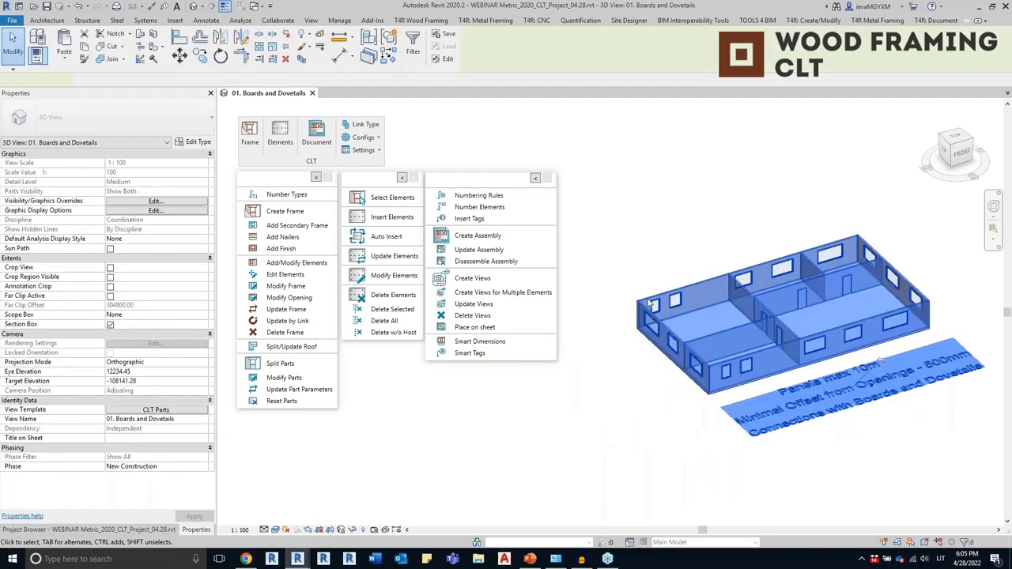
pyautogui.click(294, 197)
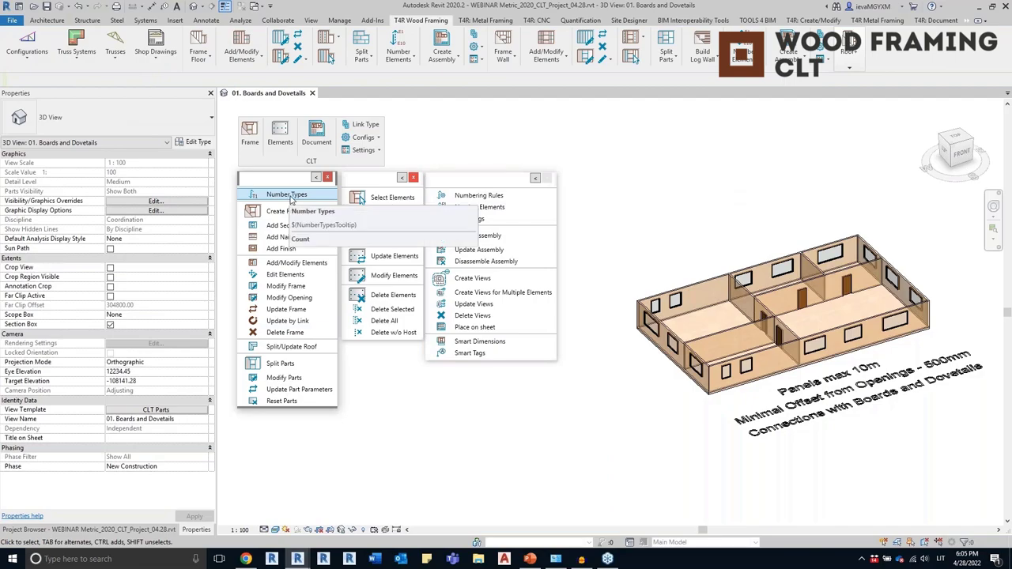
pyautogui.click(290, 199)
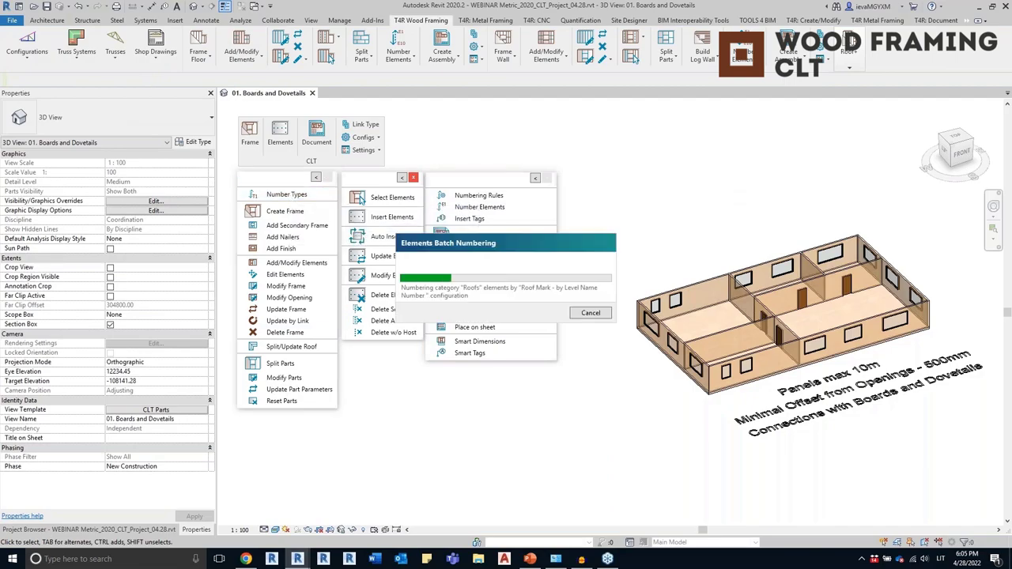
pyautogui.click(340, 317)
# Check the assigned Mark of the front exterior wall and of the interior wall behind it
pyautogui.scroll(4, 767, 345)
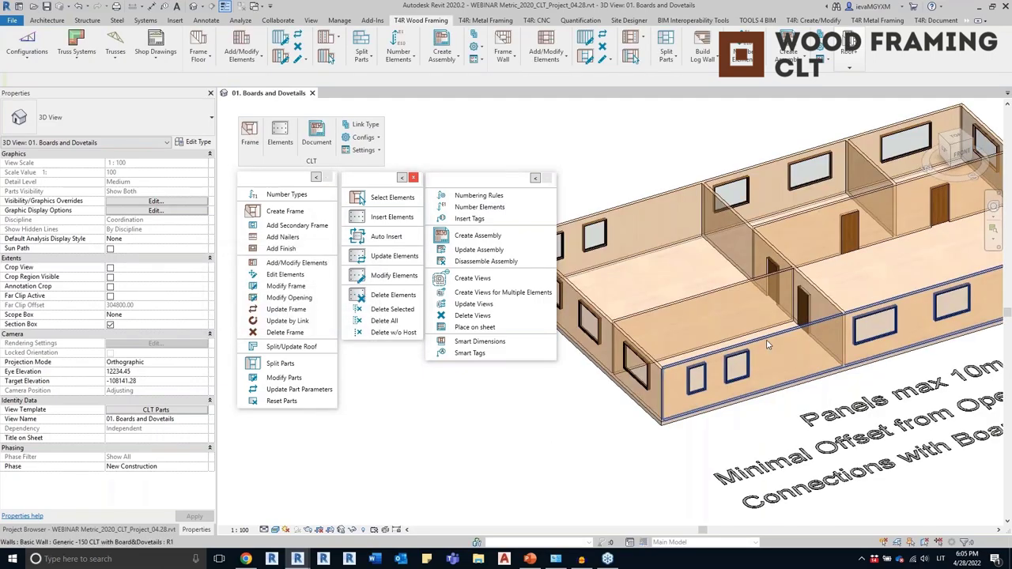
pyautogui.click(767, 345)
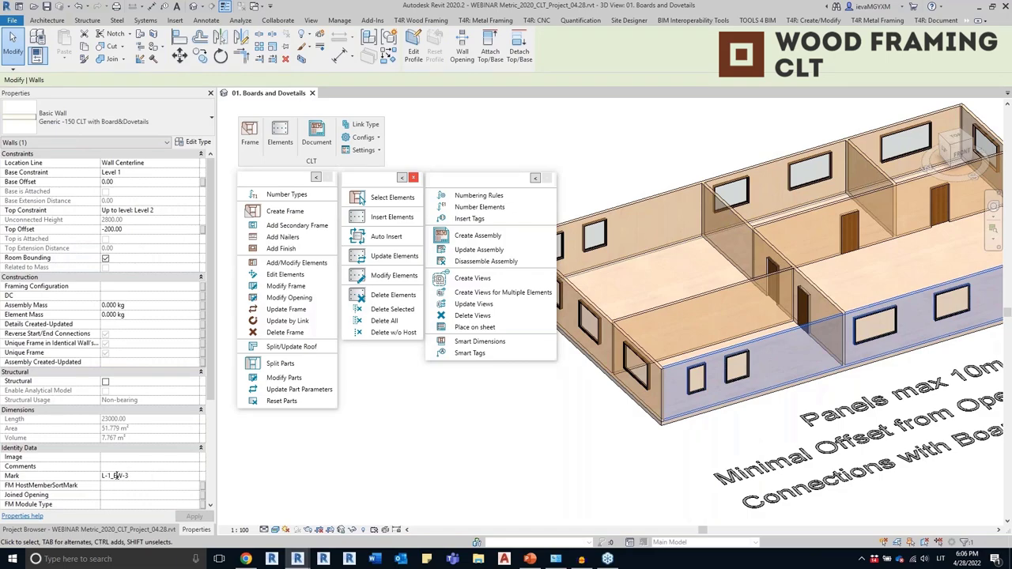
pyautogui.click(340, 474)
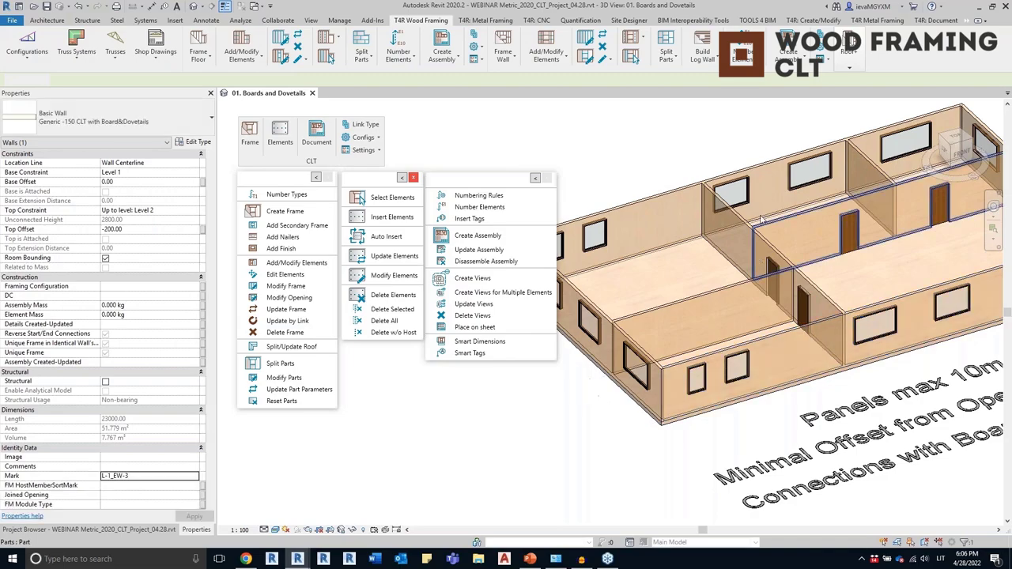
pyautogui.click(717, 296)
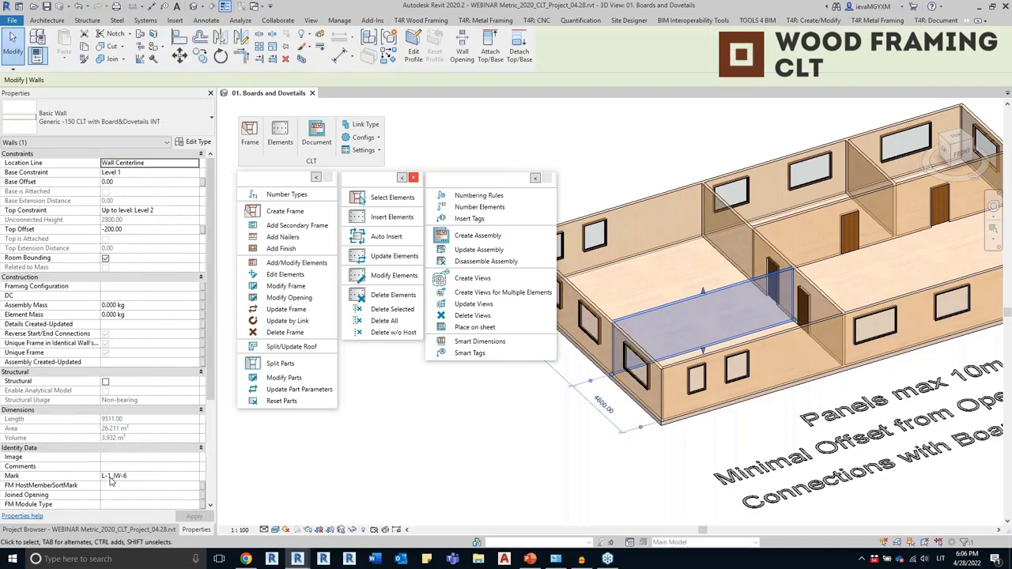
pyautogui.click(372, 427)
# Select the whole building and create its CLT frame, splitting the walls and floor into panels
pyautogui.scroll(-2, 475, 407)
pyautogui.moveTo(563, 412); pyautogui.dragTo(637, 418, button='middle')
pyautogui.moveTo(958, 227); pyautogui.dragTo(576, 424)
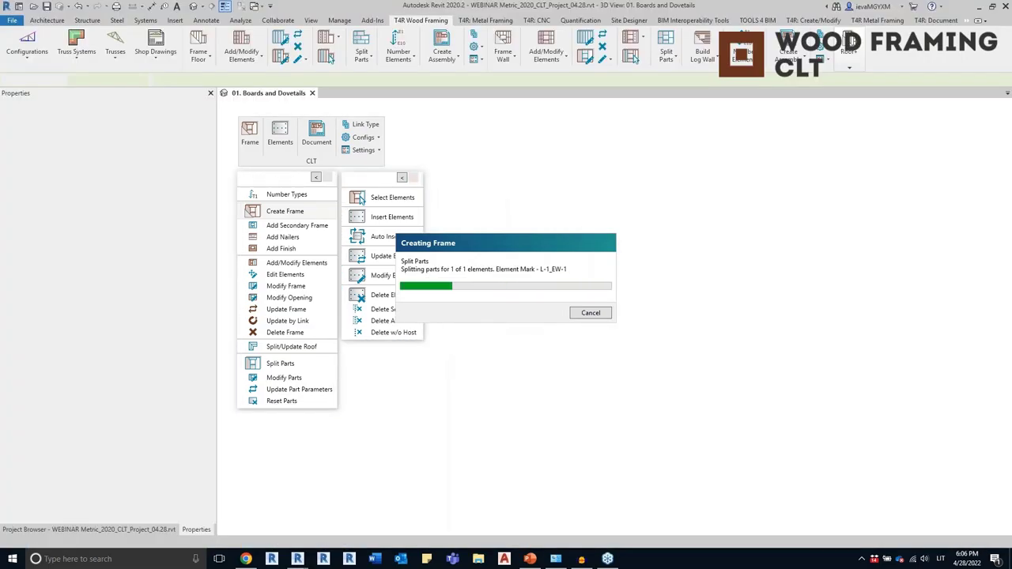
# Examine a floor panel at the front edge and the board connecting it to the neighbouring panel
pyautogui.keyDown('shift'); pyautogui.moveTo(607, 441); pyautogui.dragTo(723, 452, button='middle'); pyautogui.keyUp('shift')
pyautogui.scroll(2, 787, 491)
pyautogui.click(780, 473)
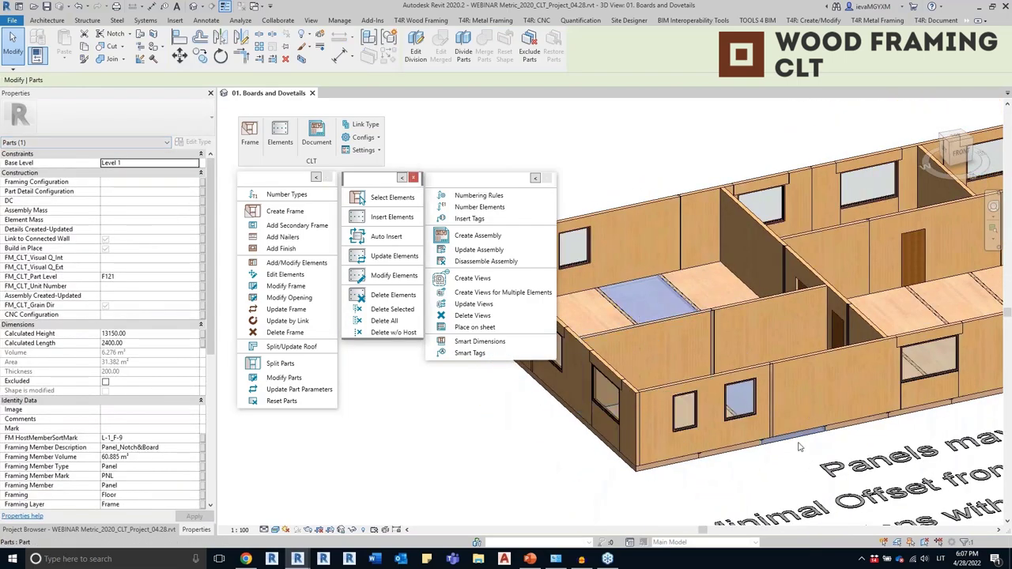
pyautogui.scroll(10, 799, 447)
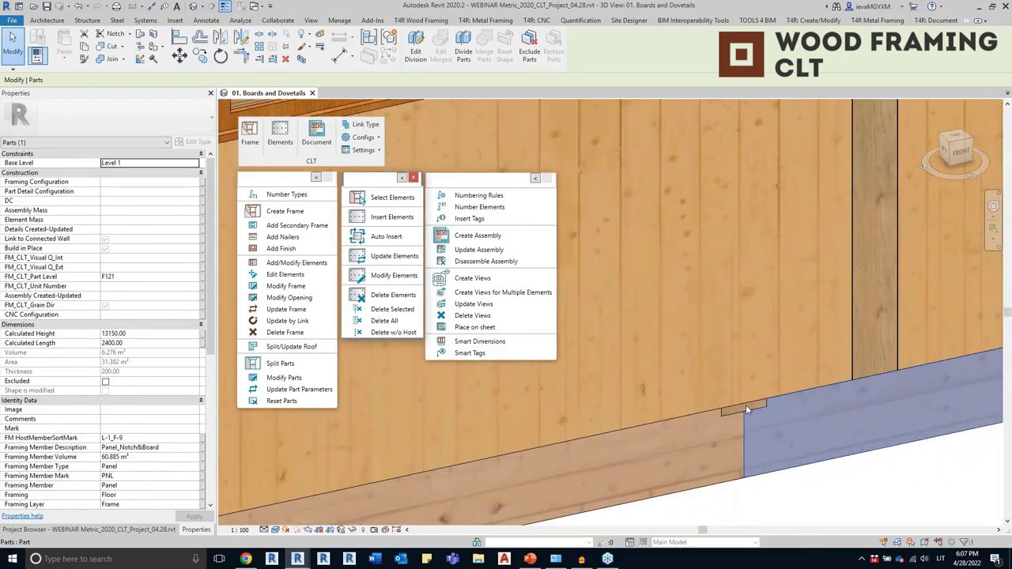
pyautogui.click(746, 405)
pyautogui.click(744, 408)
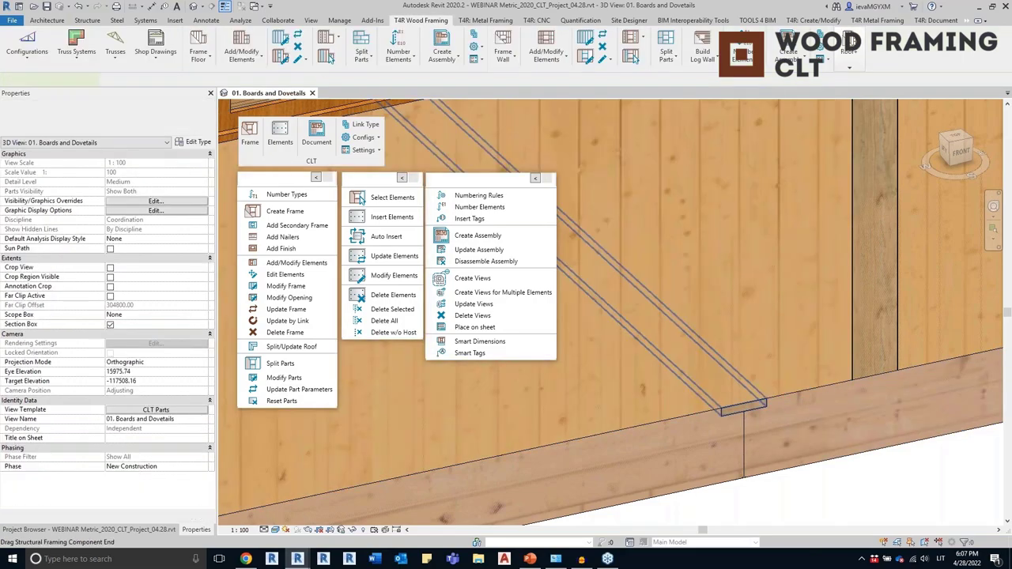
pyautogui.scroll(1, 744, 407)
pyautogui.click(757, 449)
pyautogui.keyDown('shift'); pyautogui.moveTo(704, 459); pyautogui.dragTo(818, 422, button='middle'); pyautogui.keyUp('shift')
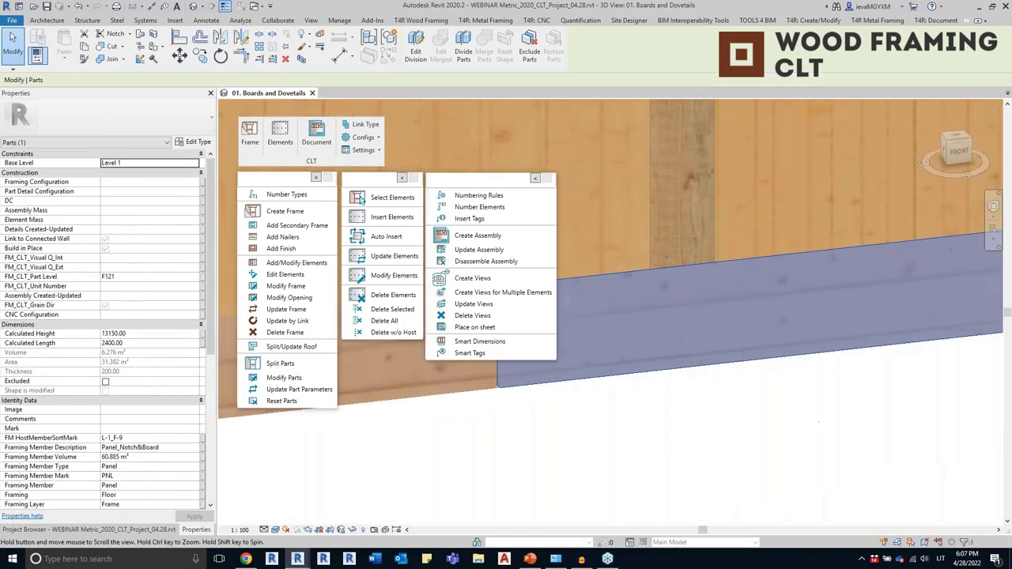
pyautogui.moveTo(497, 295); pyautogui.dragTo(722, 310, button='middle')
pyautogui.scroll(2, 723, 309)
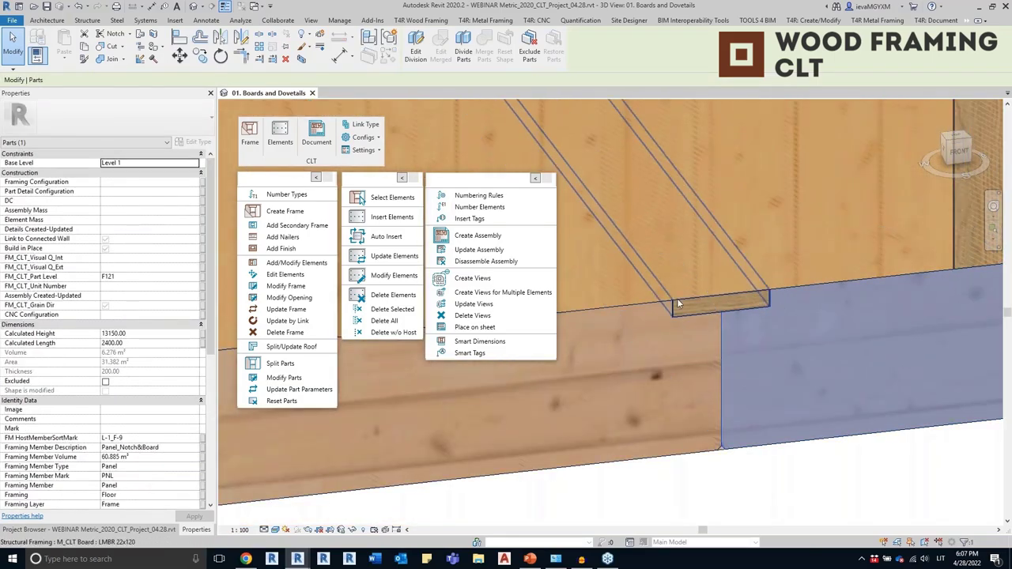
# Examine the windowless front wall panel and its notched board connection to the adjoining panel
pyautogui.scroll(-8, 779, 444)
pyautogui.keyDown('shift'); pyautogui.moveTo(766, 420); pyautogui.dragTo(800, 449, button='middle'); pyautogui.keyUp('shift')
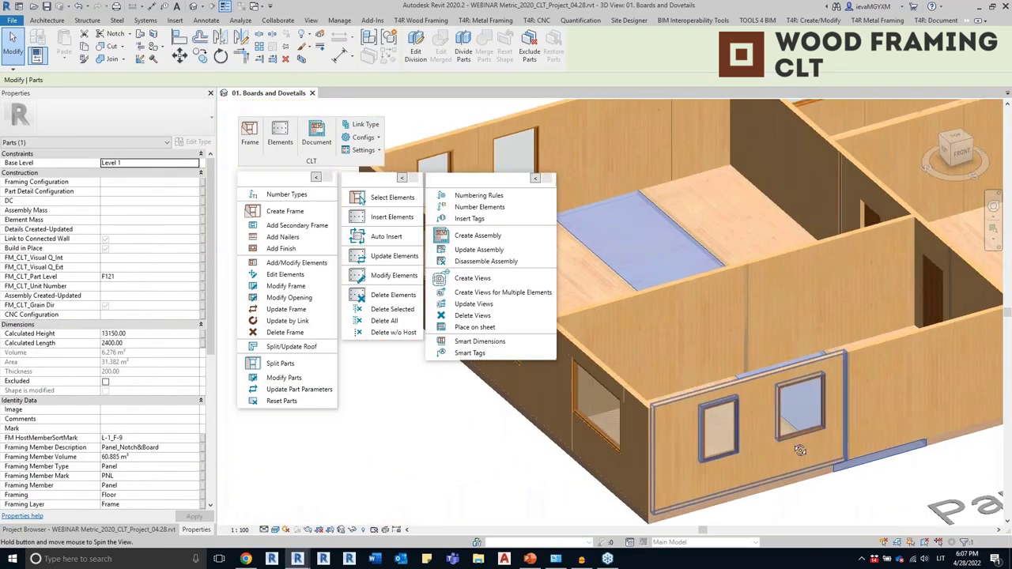
pyautogui.scroll(-2, 800, 449)
pyautogui.moveTo(861, 427); pyautogui.dragTo(823, 497, button='middle')
pyautogui.click(805, 425)
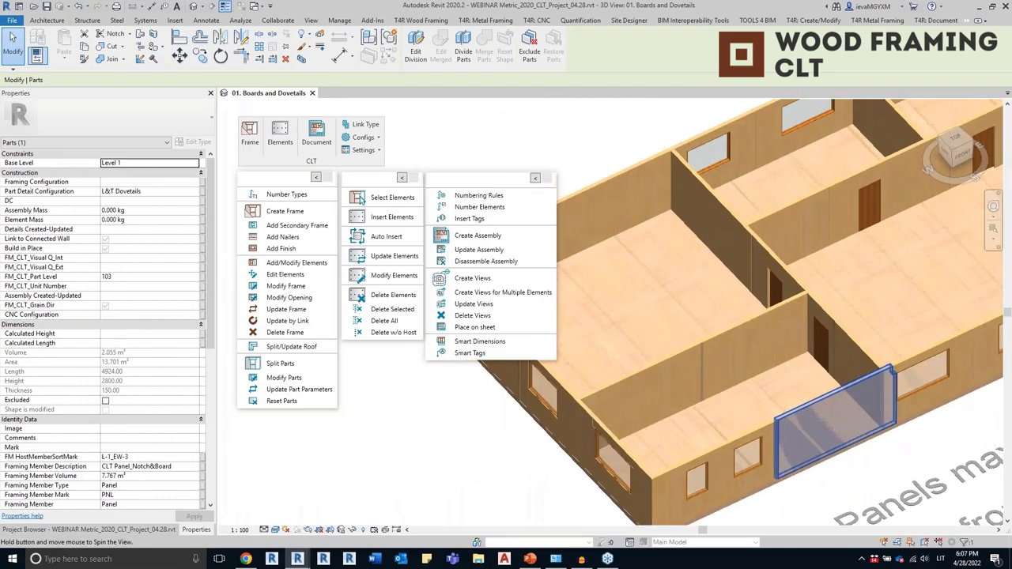
pyautogui.scroll(8, 823, 497)
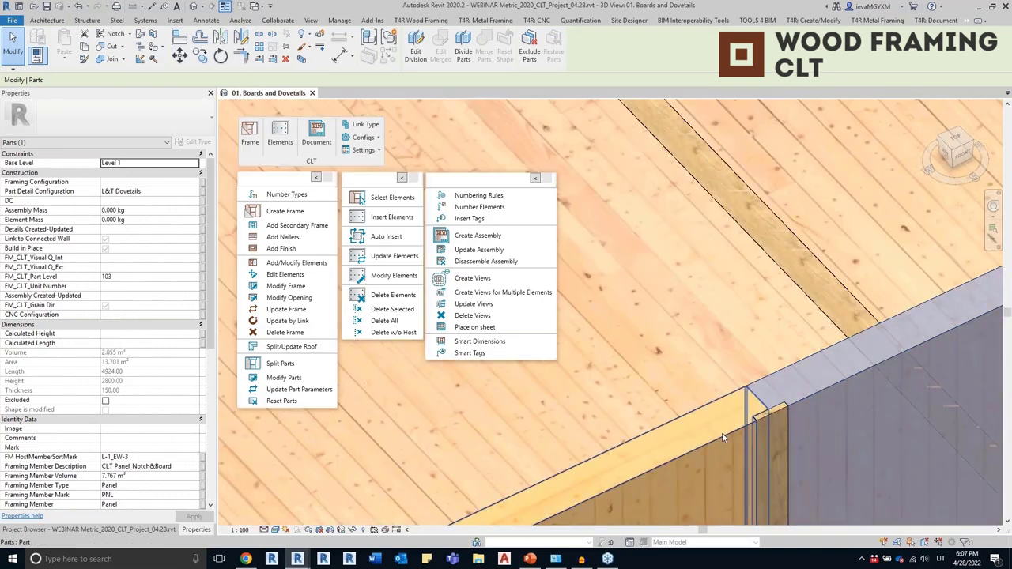
pyautogui.click(722, 433)
pyautogui.click(805, 402)
pyautogui.scroll(2, 780, 425)
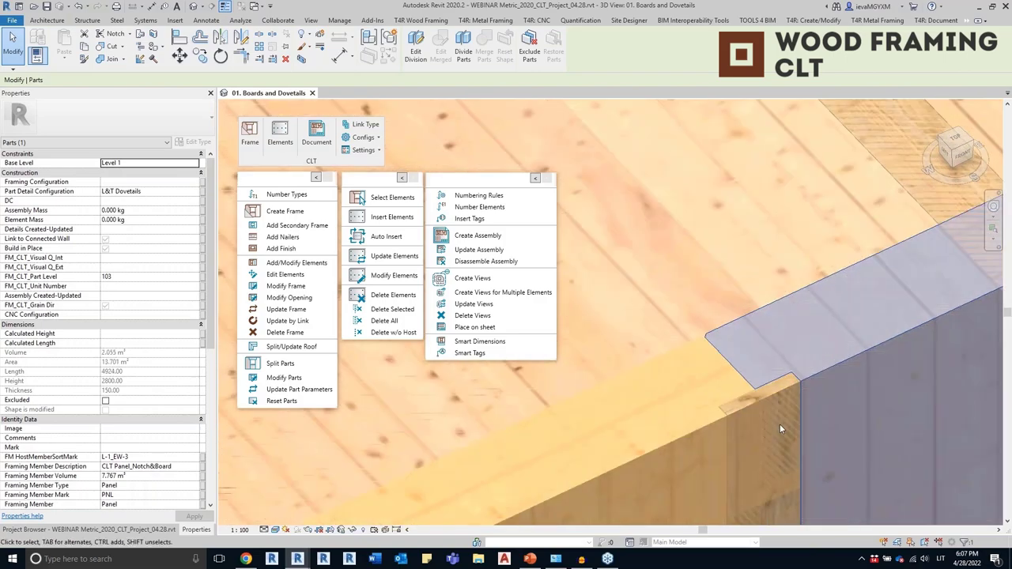
pyautogui.scroll(-8, 779, 428)
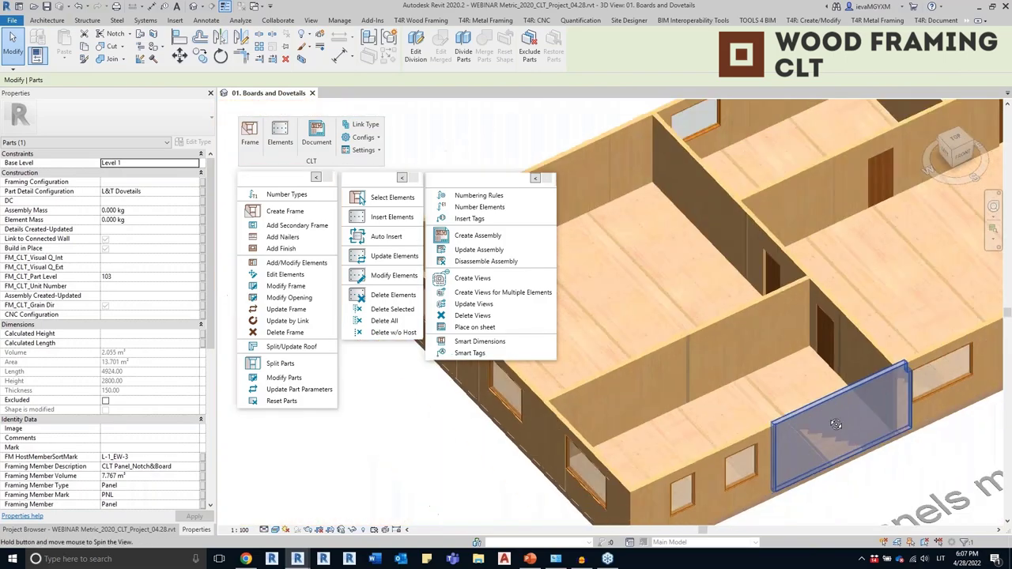
# Examine how the front wall's panels are split around its small and large windows
pyautogui.moveTo(774, 427); pyautogui.dragTo(587, 391, button='middle')
pyautogui.click(764, 427)
pyautogui.keyDown('shift'); pyautogui.moveTo(765, 427); pyautogui.dragTo(722, 467, button='middle'); pyautogui.keyUp('shift')
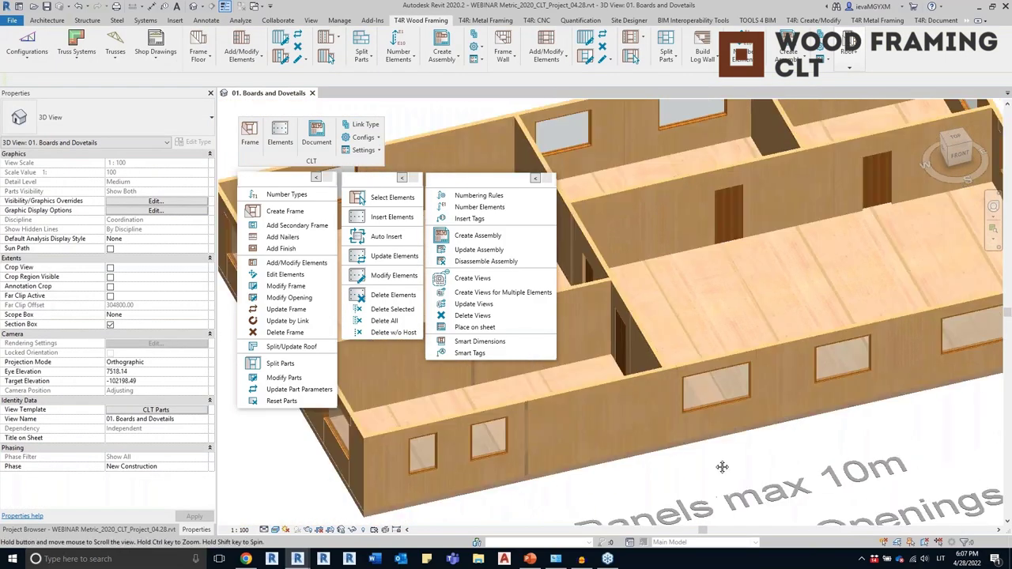
pyautogui.scroll(-3, 722, 466)
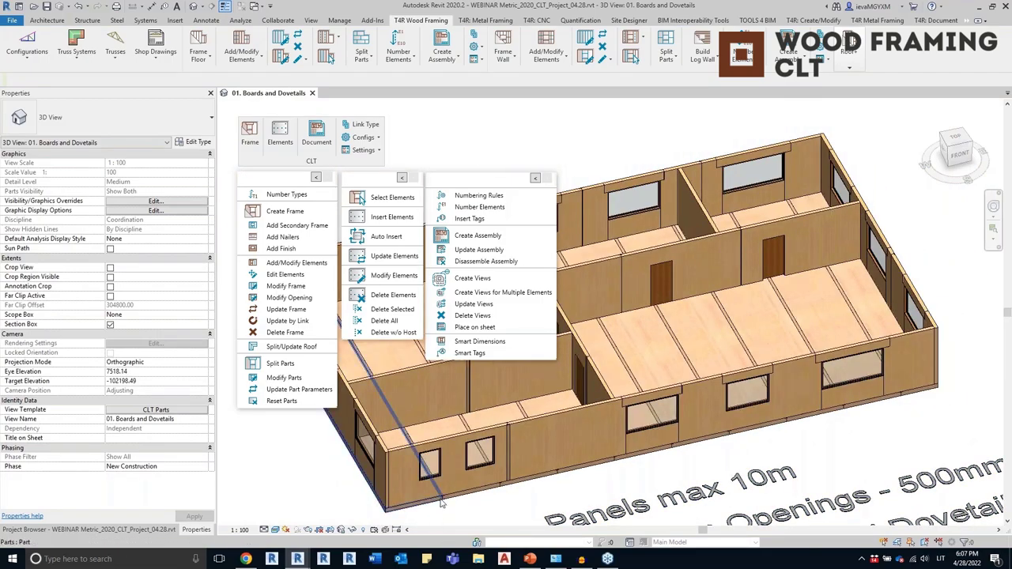
pyautogui.click(430, 468)
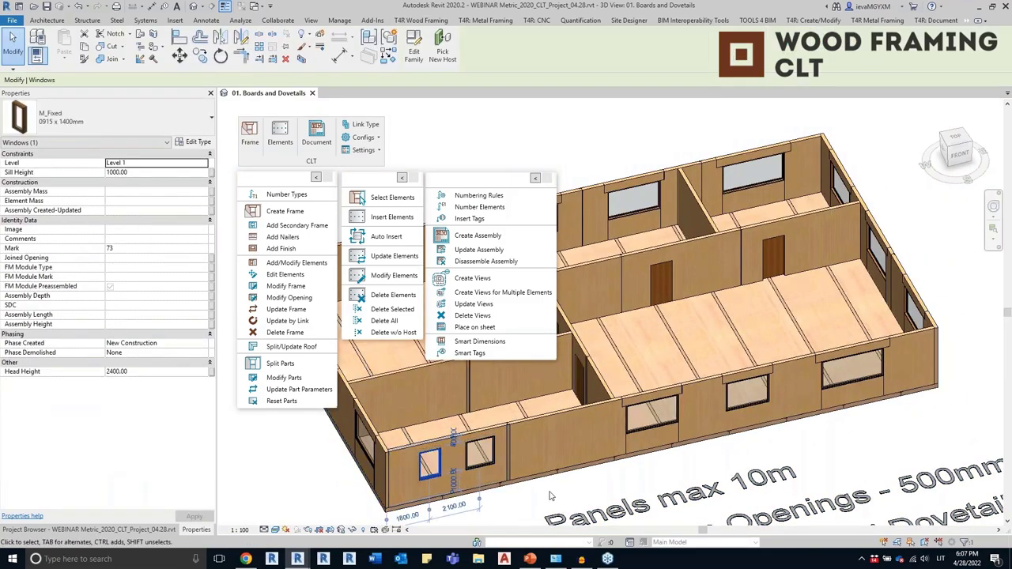
pyautogui.click(588, 470)
pyautogui.scroll(1, 669, 418)
pyautogui.click(669, 420)
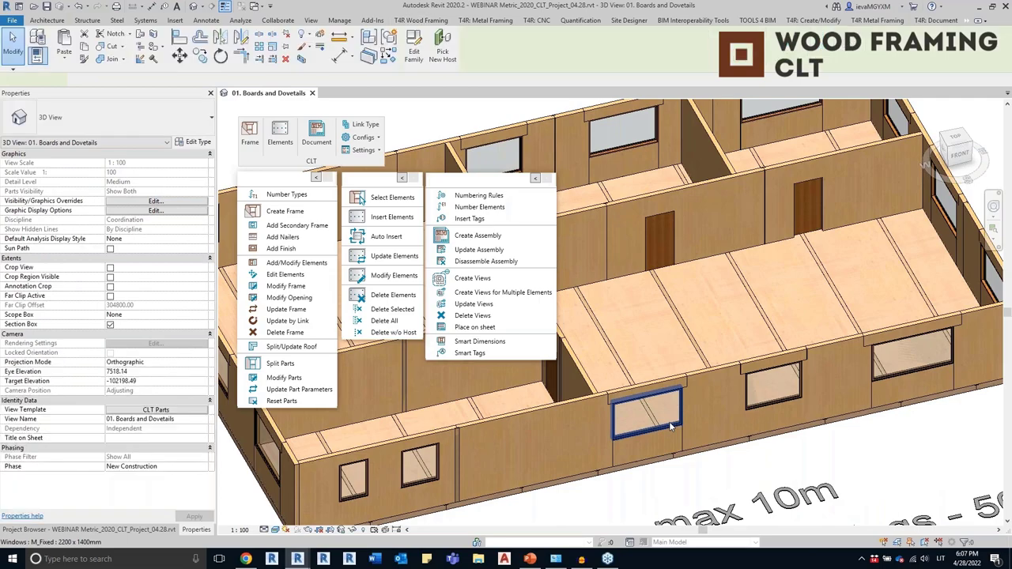
# Inspect the panel parts below and above the 2200 x 1400 mm window nearest the blank front wall panel
pyautogui.scroll(1, 668, 418)
pyautogui.click(667, 442)
pyautogui.scroll(2, 667, 442)
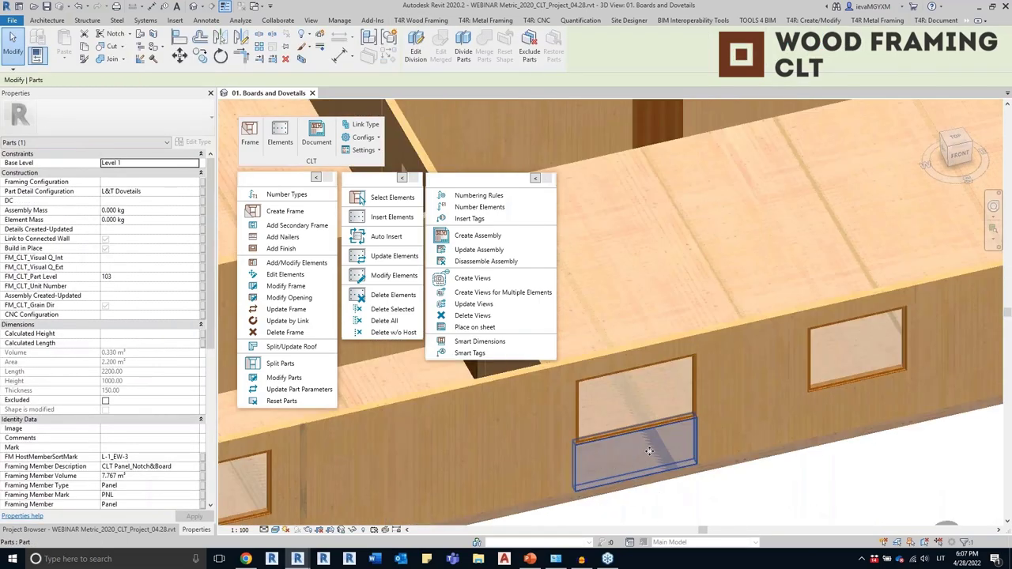
pyautogui.moveTo(650, 443); pyautogui.dragTo(667, 426, button='middle')
pyautogui.click(630, 341)
pyautogui.scroll(-3, 667, 339)
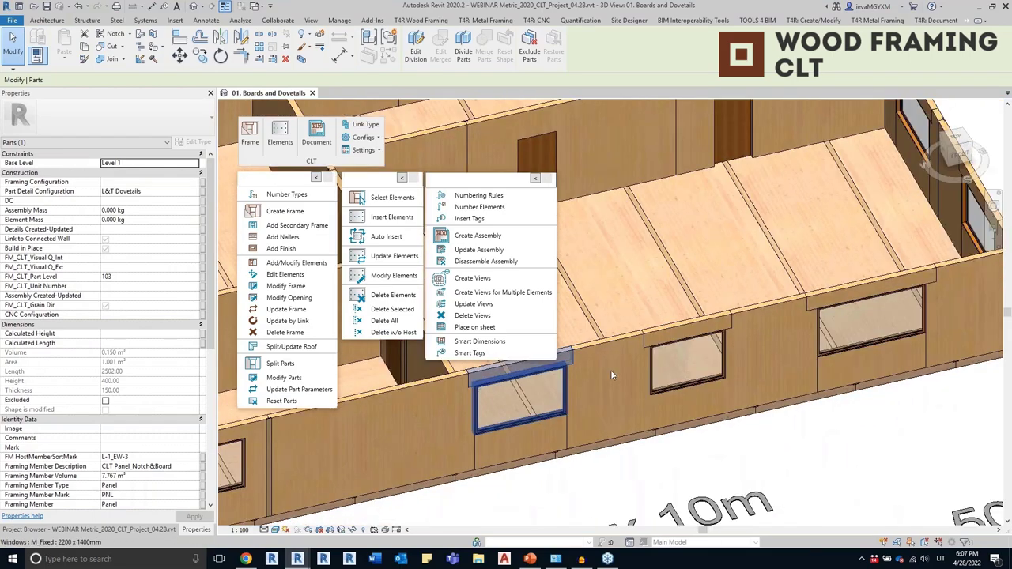
# Inspect the lintel over the middle front window and the notched wall panel beside the neighbouring window
pyautogui.click(692, 332)
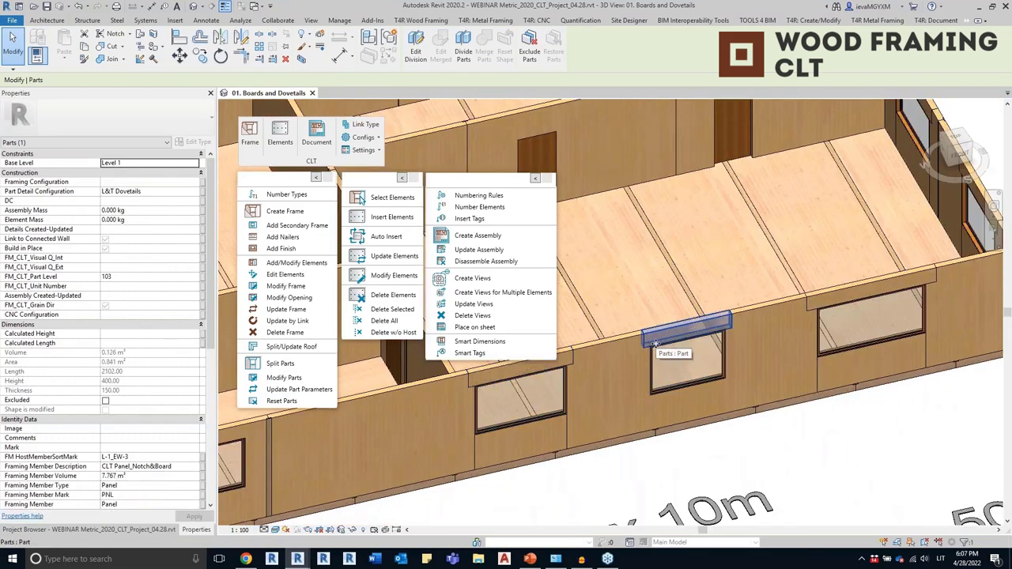
pyautogui.click(740, 380)
pyautogui.click(450, 448)
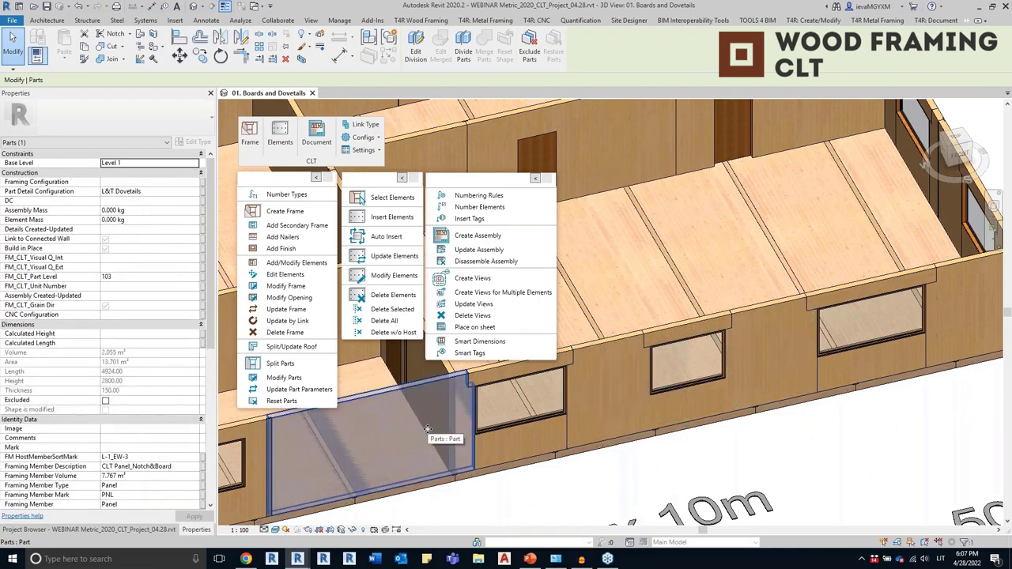
pyautogui.click(527, 426)
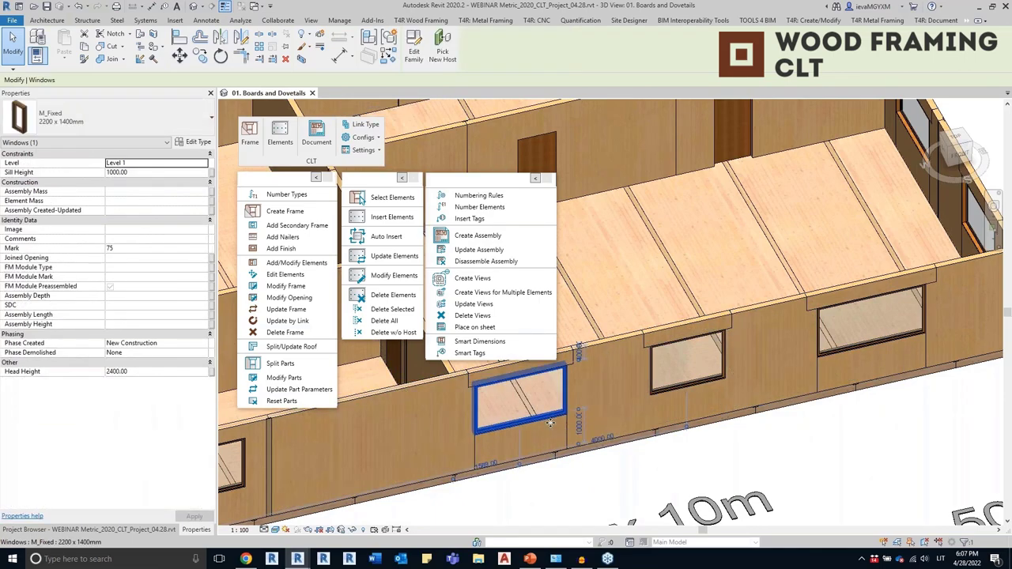
pyautogui.click(557, 476)
# Select the building's wall elements and filter the selection down to the CLT parts only
pyautogui.scroll(-3, 604, 411)
pyautogui.moveTo(604, 410); pyautogui.dragTo(715, 451, button='middle')
pyautogui.scroll(8, 715, 449)
pyautogui.scroll(-8, 715, 449)
pyautogui.keyDown('shift'); pyautogui.moveTo(799, 369); pyautogui.dragTo(812, 314, button='middle'); pyautogui.keyUp('shift')
pyautogui.moveTo(956, 343); pyautogui.dragTo(560, 416)
pyautogui.click(413, 47)
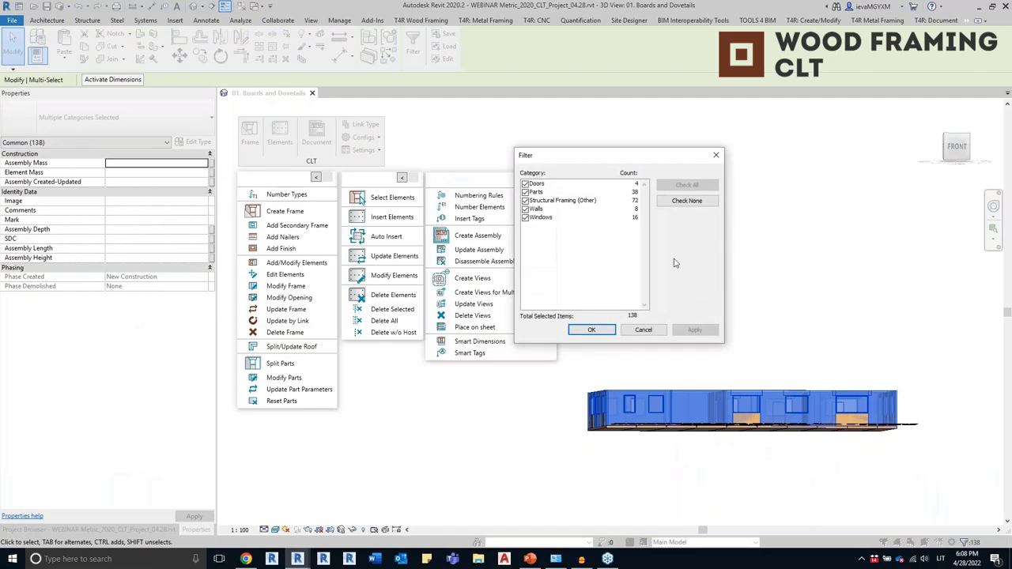
pyautogui.click(578, 331)
pyautogui.keyDown('shift'); pyautogui.moveTo(673, 298); pyautogui.dragTo(754, 433, button='middle'); pyautogui.keyUp('shift')
pyautogui.scroll(1, 753, 422)
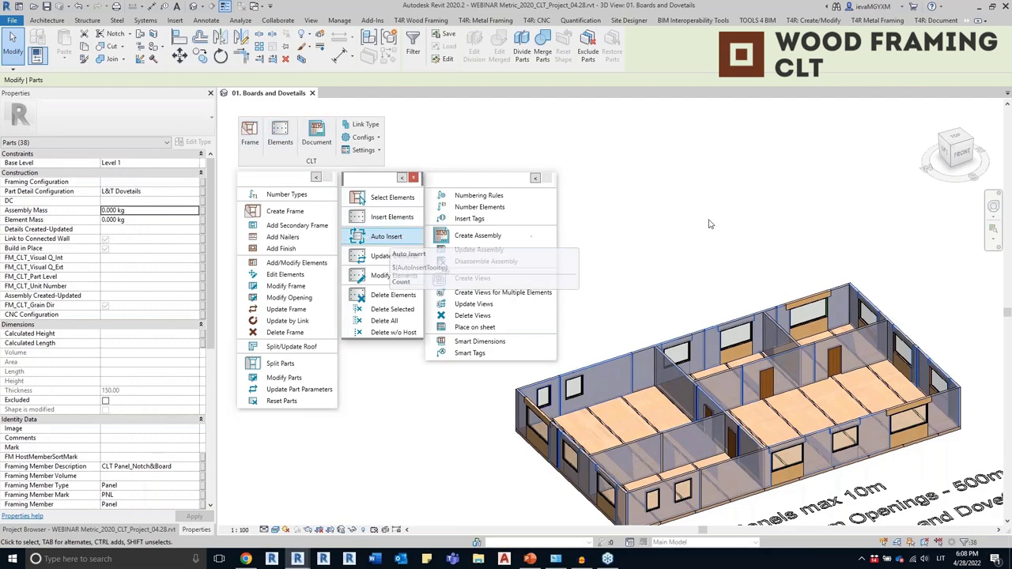
# Auto-insert connections into the selected wall parts using the L&T Dovetails configuration
pyautogui.click(386, 237)
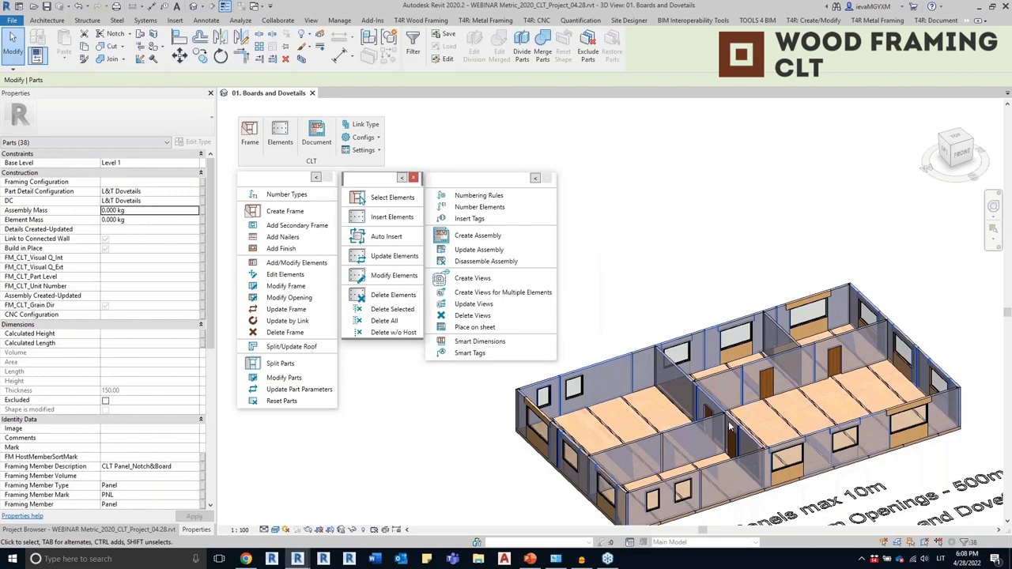
pyautogui.keyDown('shift'); pyautogui.moveTo(765, 423); pyautogui.dragTo(675, 261, button='middle'); pyautogui.keyUp('shift')
pyautogui.click(643, 261)
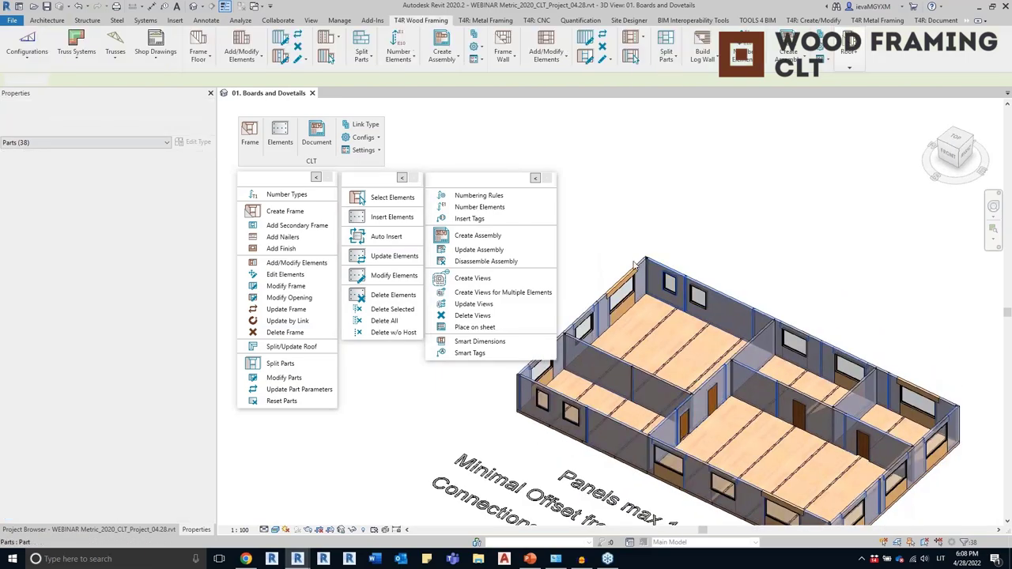
# Examine the dovetail connection at the building's corner from above and along the adjoining wall
pyautogui.scroll(3, 644, 261)
pyautogui.scroll(5, 656, 256)
pyautogui.click(716, 281)
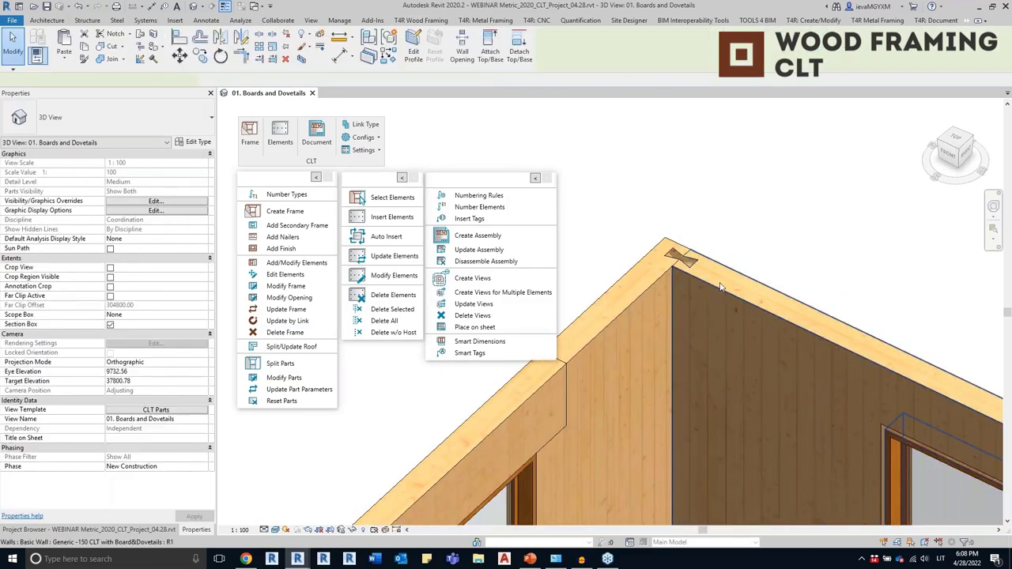
pyautogui.keyDown('shift'); pyautogui.moveTo(716, 281); pyautogui.dragTo(829, 163, button='middle'); pyautogui.keyUp('shift')
pyautogui.scroll(-2, 829, 164)
pyautogui.press('Escape')
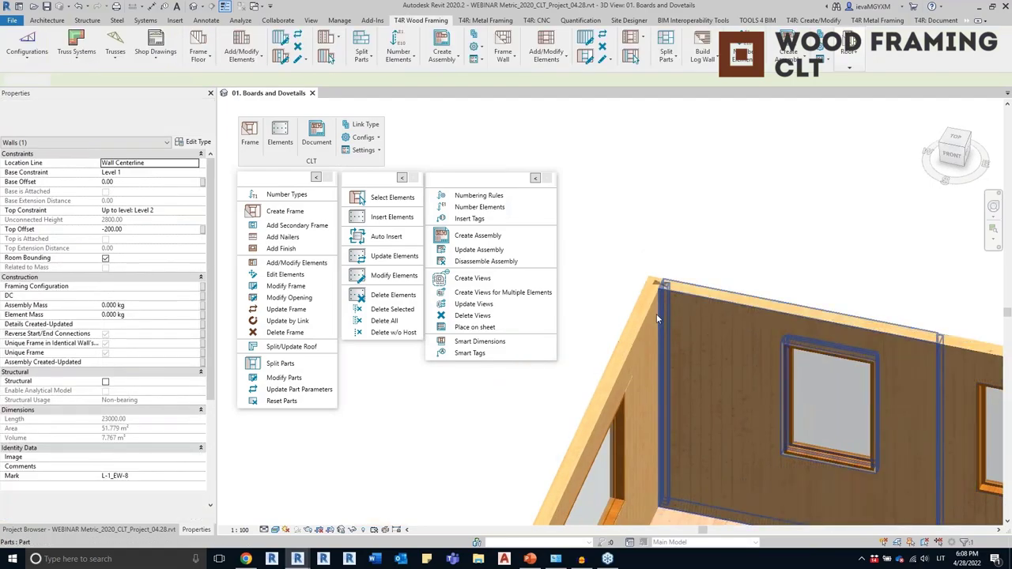
# Inspect the corner wall panel and the 150x70x30 vertical dovetail hosted in it
pyautogui.click(646, 321)
pyautogui.scroll(4, 672, 316)
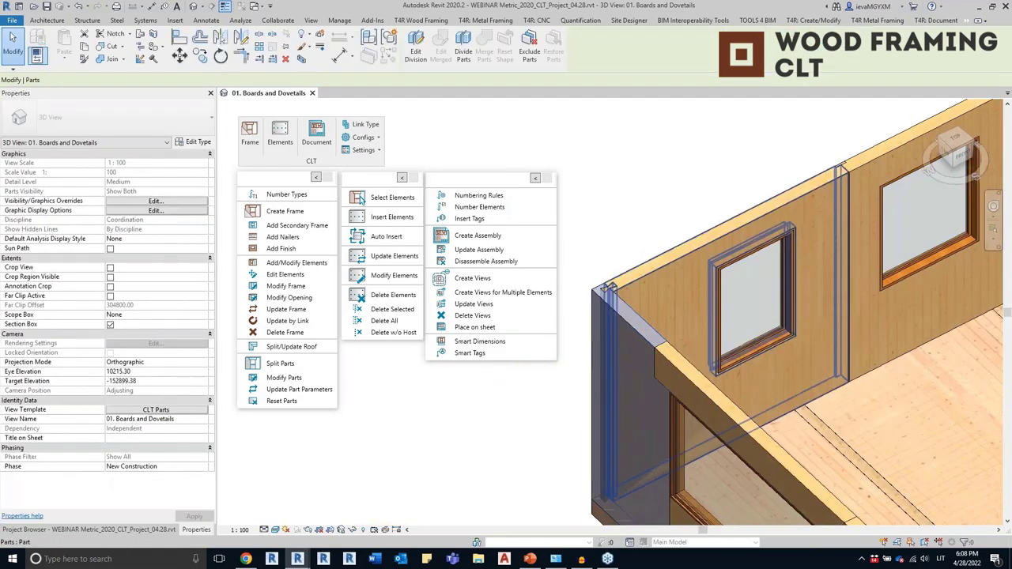
pyautogui.press('Tab')
pyautogui.press('Tab')
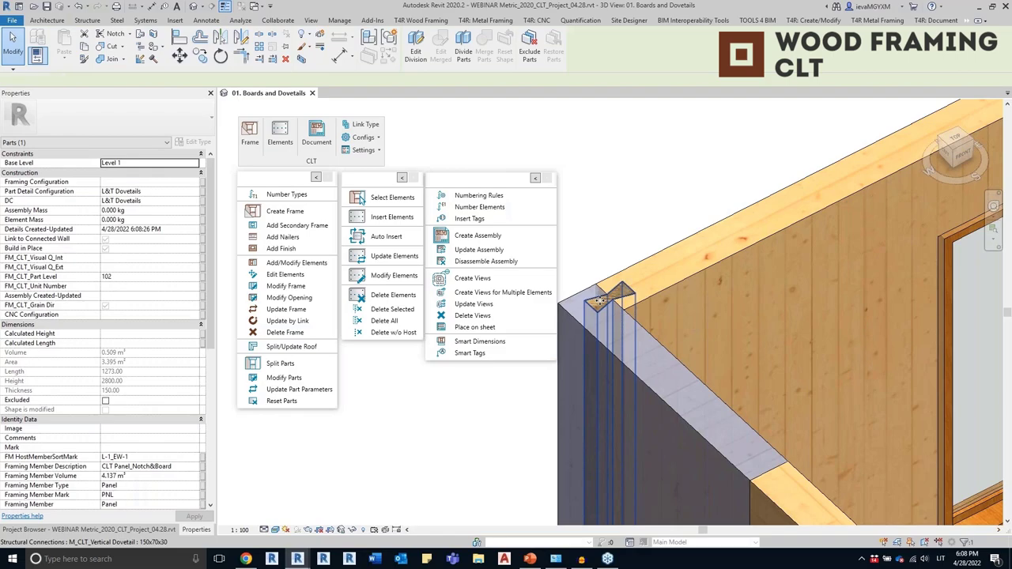
pyautogui.click(601, 301)
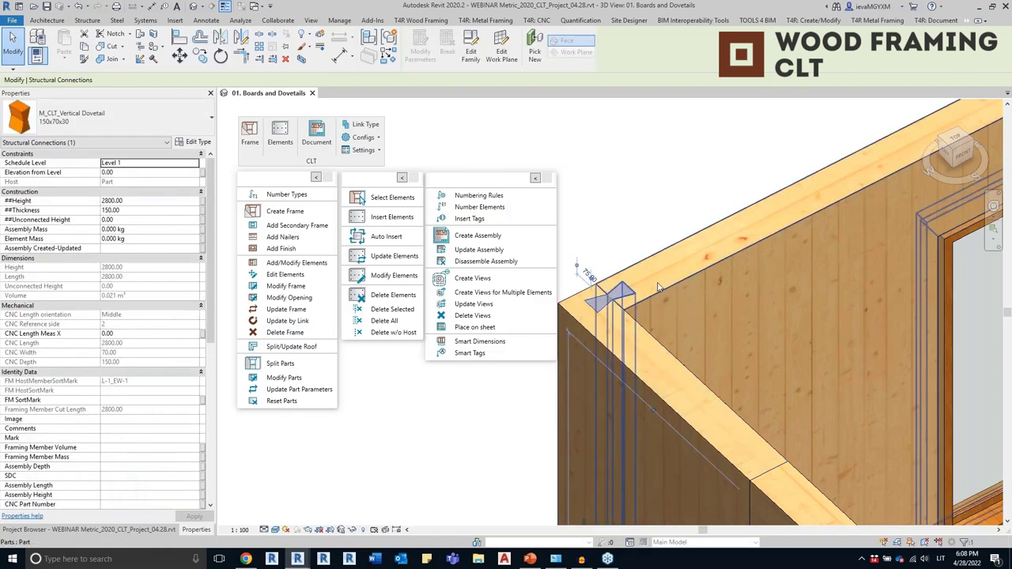
# Inspect the adjoining corner panel and the dovetail where an interior wall meets the exterior wall
pyautogui.click(651, 311)
pyautogui.scroll(-4, 650, 317)
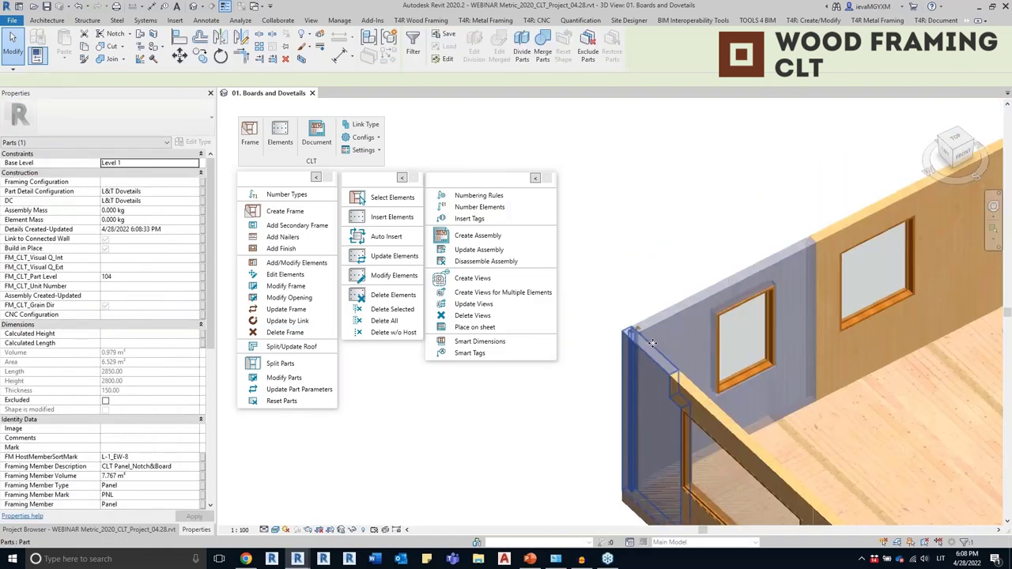
pyautogui.moveTo(653, 343); pyautogui.dragTo(596, 163, button='middle')
pyautogui.moveTo(910, 419); pyautogui.dragTo(700, 260, button='middle')
pyautogui.scroll(2, 754, 361)
pyautogui.keyDown('ctrl'); pyautogui.click(754, 359); pyautogui.keyUp('ctrl')
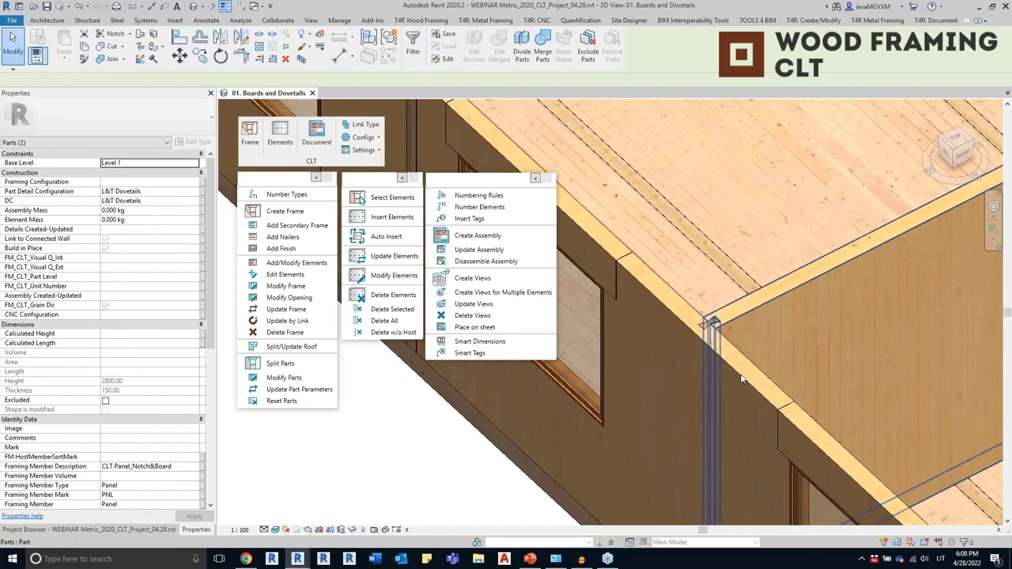
pyautogui.scroll(-5, 641, 449)
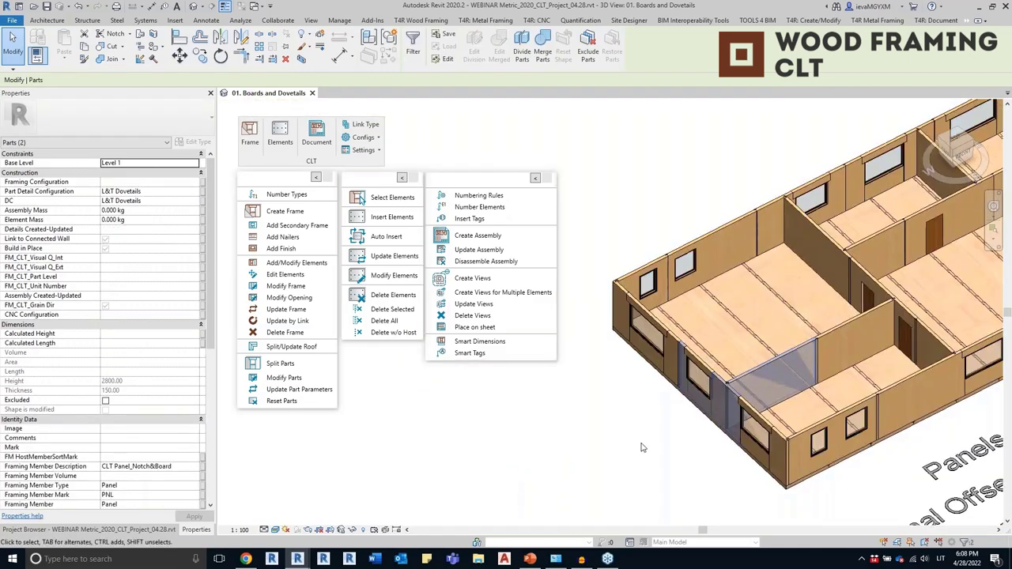
pyautogui.click(642, 449)
# Temporarily isolate the corner wall panel containing the two small windows
pyautogui.moveTo(826, 367); pyautogui.dragTo(802, 382, button='middle')
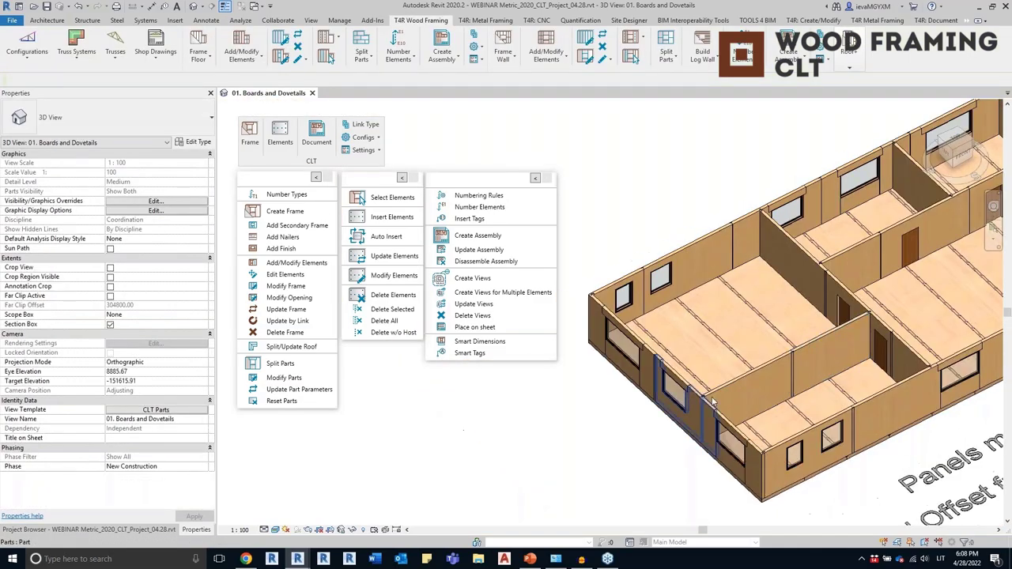
pyautogui.scroll(3, 778, 459)
pyautogui.click(768, 448)
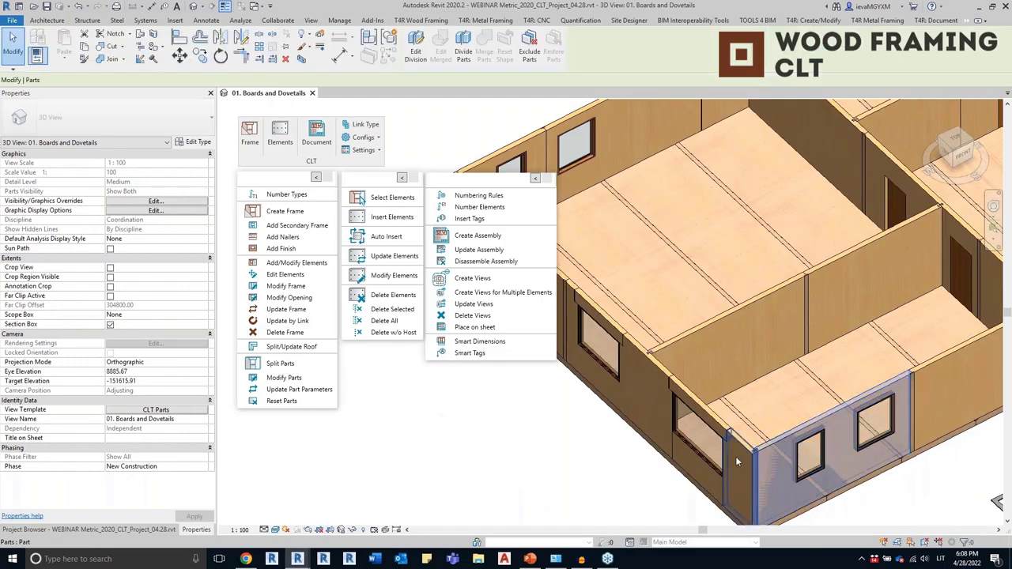
pyautogui.moveTo(737, 461); pyautogui.dragTo(678, 375, button='middle')
pyautogui.scroll(1, 664, 419)
pyautogui.click(353, 531)
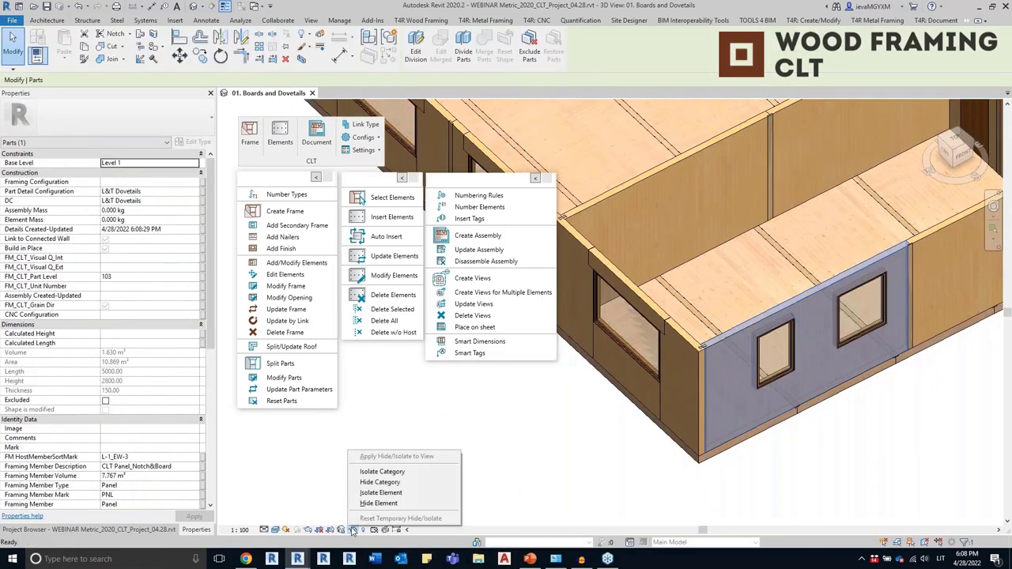
pyautogui.click(381, 493)
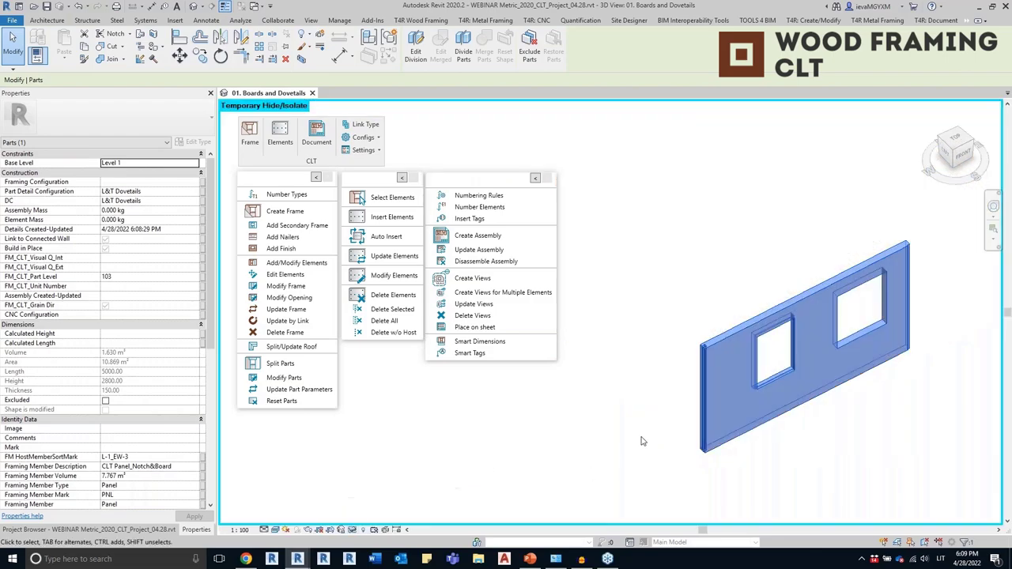
# Examine the dovetail groove and board notch at the isolated panel's ends, and restore the full model view
pyautogui.click(588, 473)
pyautogui.scroll(5, 668, 358)
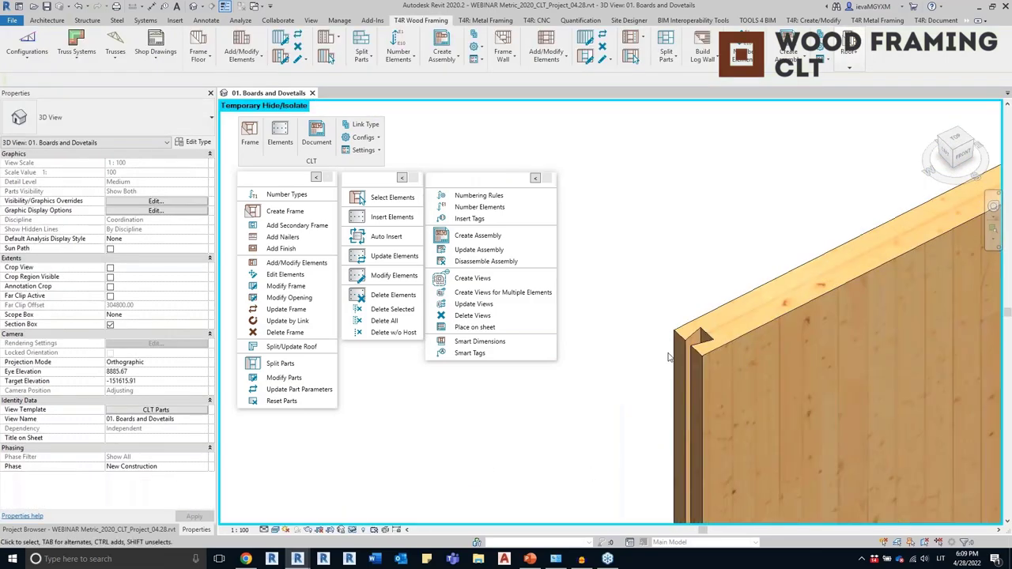
pyautogui.scroll(-4, 668, 358)
pyautogui.scroll(4, 910, 218)
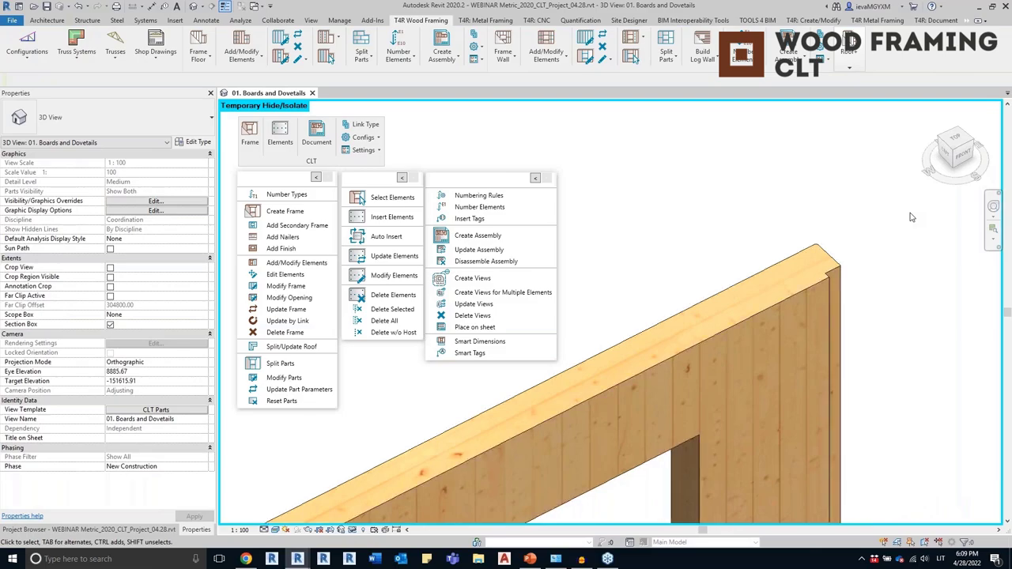
pyautogui.click(351, 530)
pyautogui.click(395, 518)
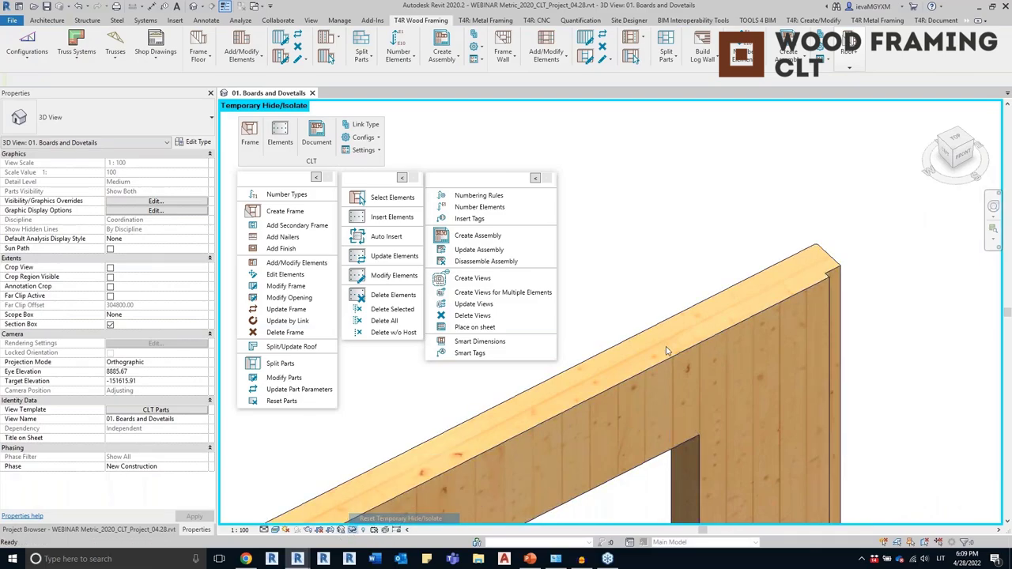
pyautogui.scroll(1, 695, 310)
pyautogui.scroll(-5, 695, 310)
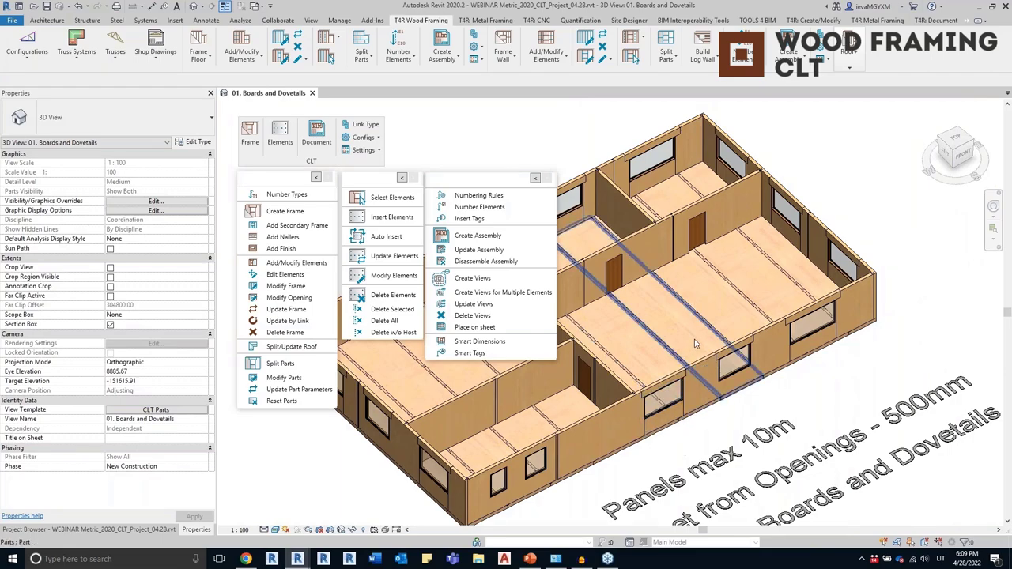
# Set the wall panel between the two large windows to IntV interior and ExtV exterior visual quality
pyautogui.scroll(-1, 692, 342)
pyautogui.keyDown('shift'); pyautogui.moveTo(806, 307); pyautogui.dragTo(703, 327, button='middle'); pyautogui.keyUp('shift')
pyautogui.moveTo(636, 443); pyautogui.dragTo(711, 344, button='middle')
pyautogui.scroll(3, 807, 332)
pyautogui.click(814, 308)
pyautogui.scroll(2, 743, 327)
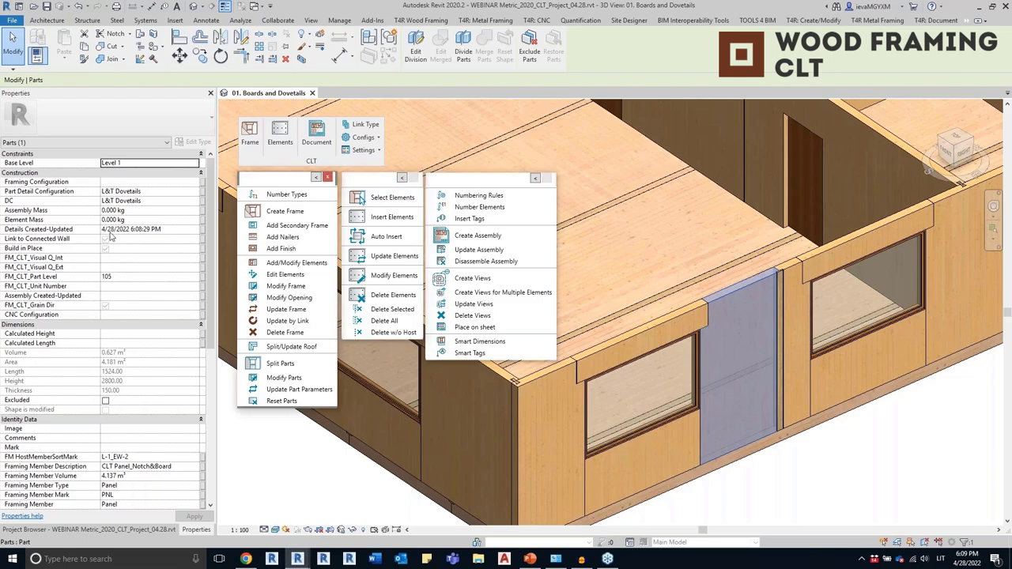
pyautogui.click(118, 260)
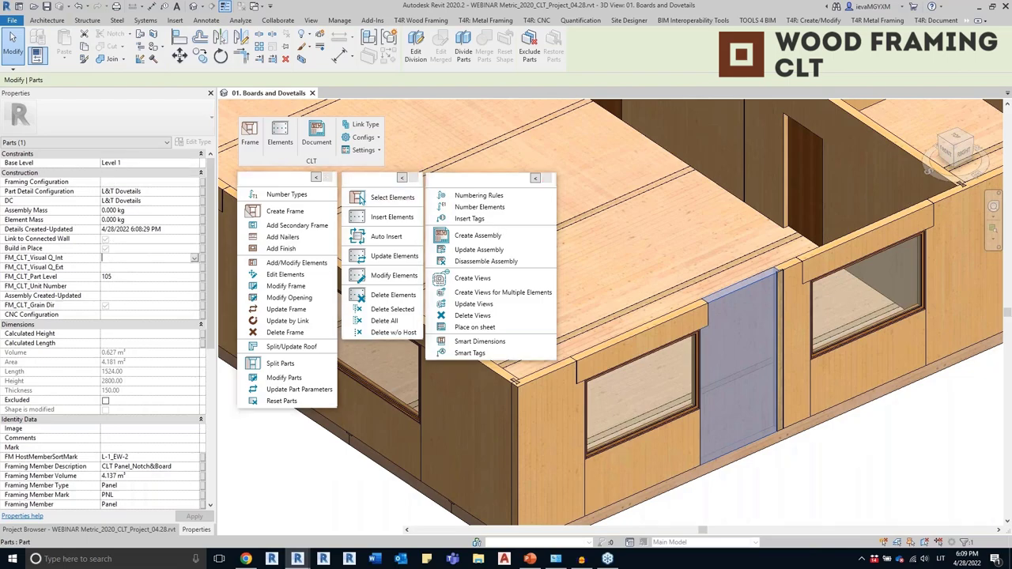
pyautogui.write('i')
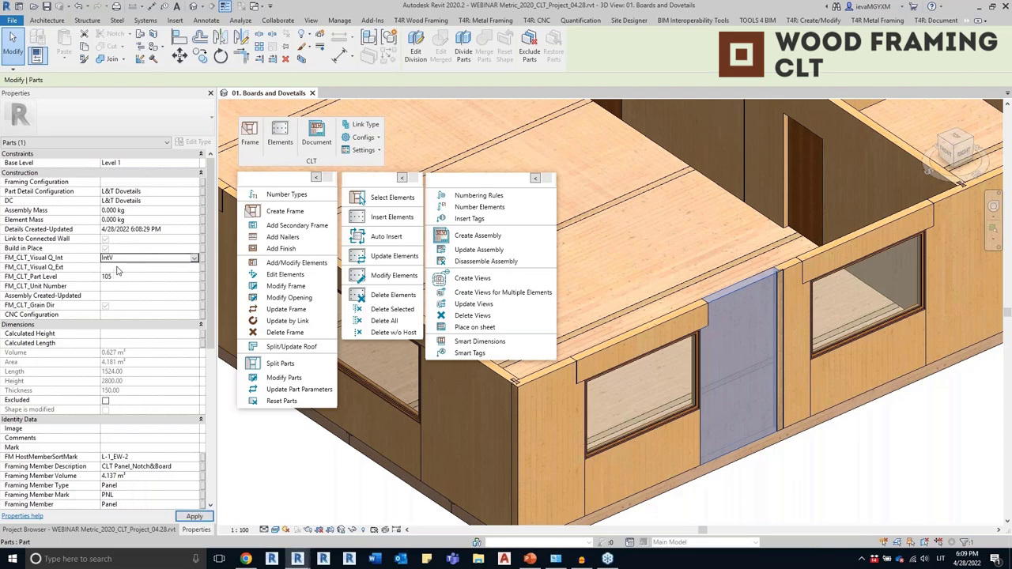
pyautogui.write('e')
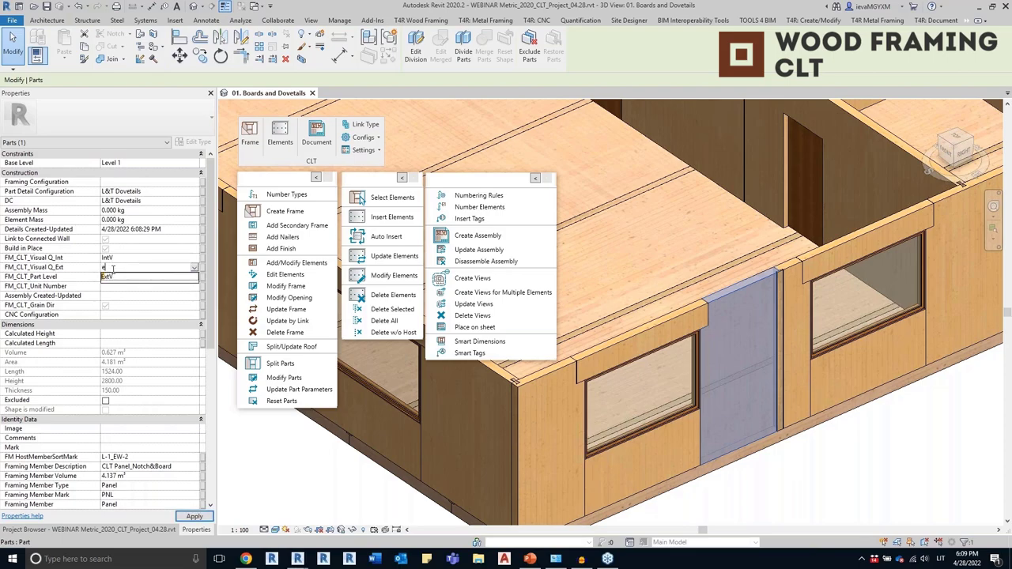
pyautogui.click(114, 278)
# Assign unit number U1 to the selected wall panel and enable its FM_CLT_Grain Dir parameter
pyautogui.click(114, 287)
pyautogui.write('U1')
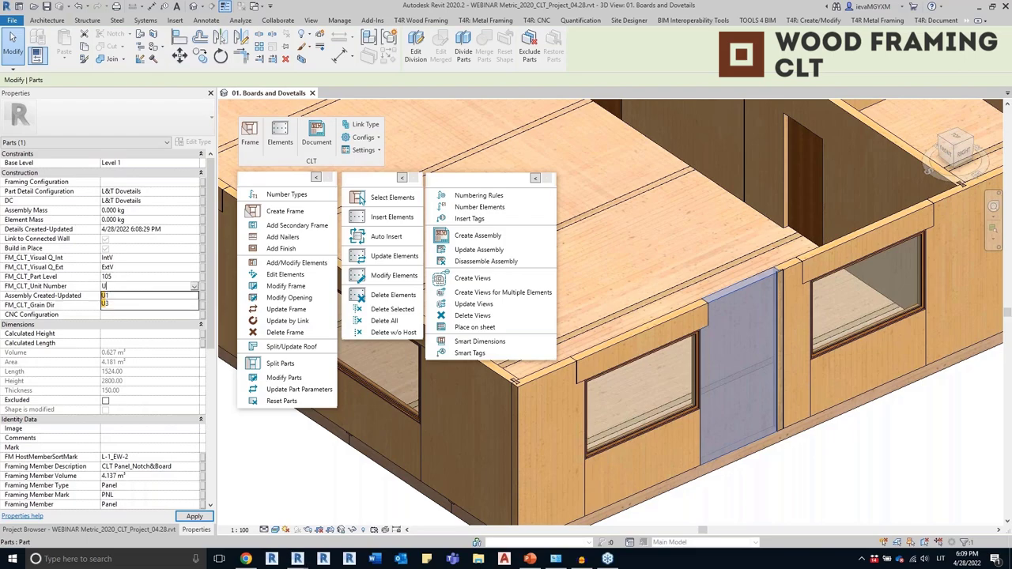
pyautogui.click(119, 297)
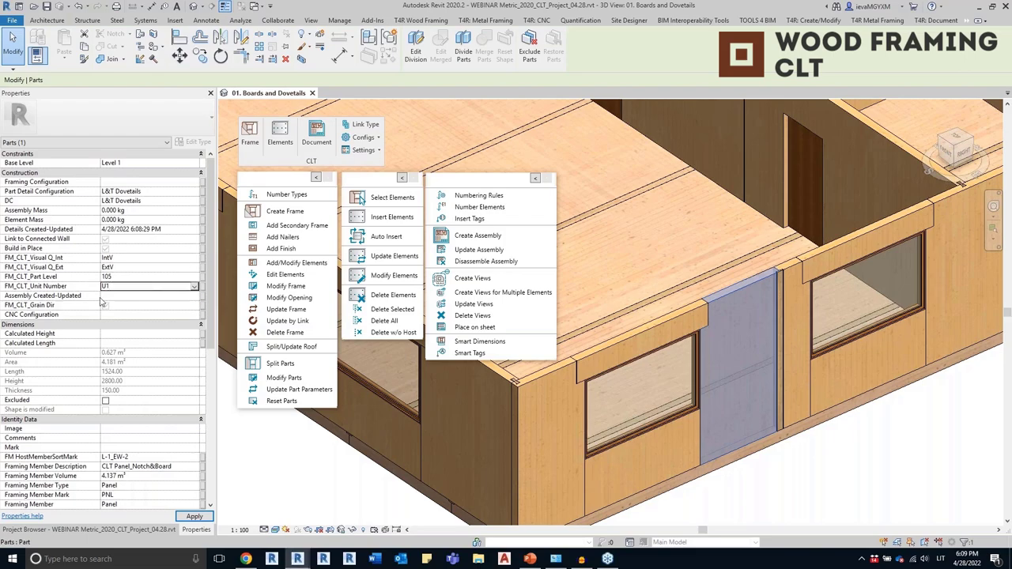
pyautogui.click(113, 307)
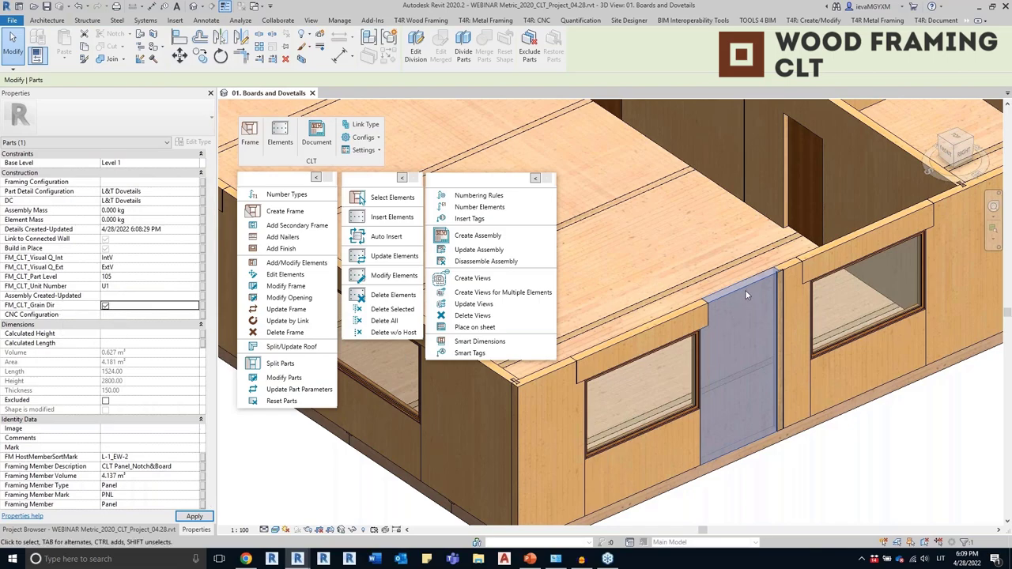
# Run Number Elements to number the CLT panel parts
pyautogui.press('Escape')
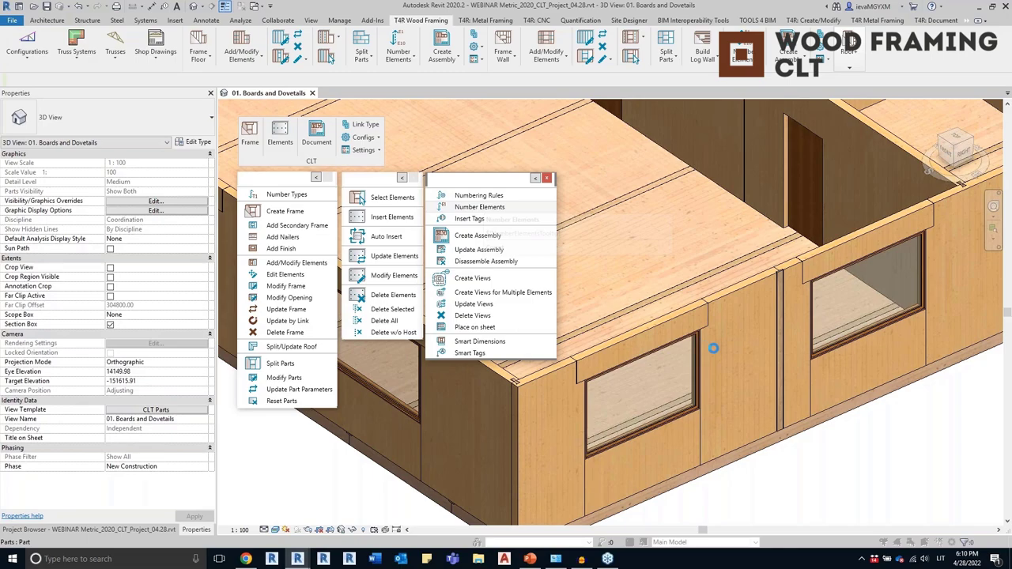
pyautogui.click(682, 378)
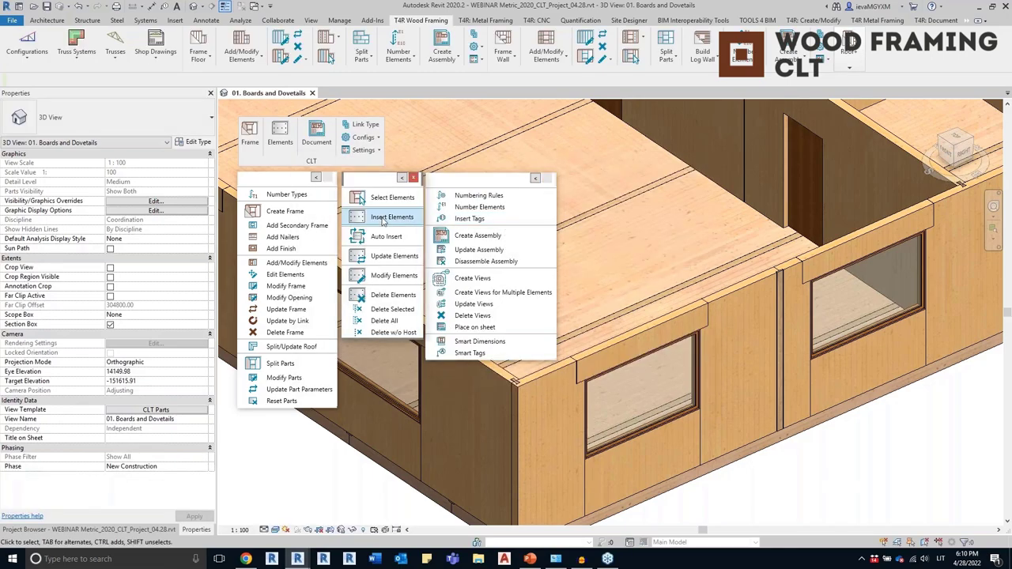
# Examine the numbered panel's mark, unit number, part level, host wall mark and framing member volume
pyautogui.click(734, 296)
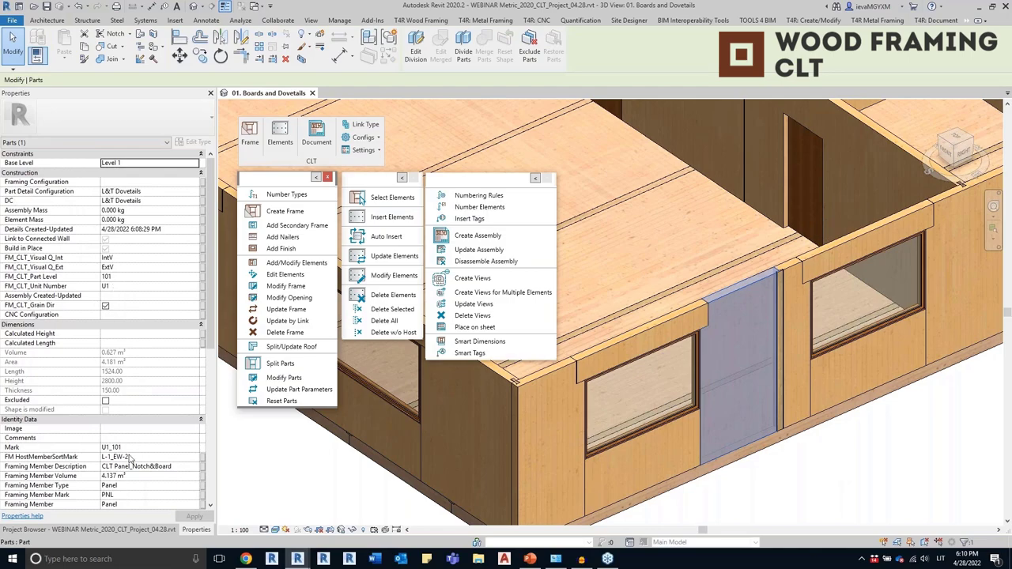
pyautogui.click(118, 447)
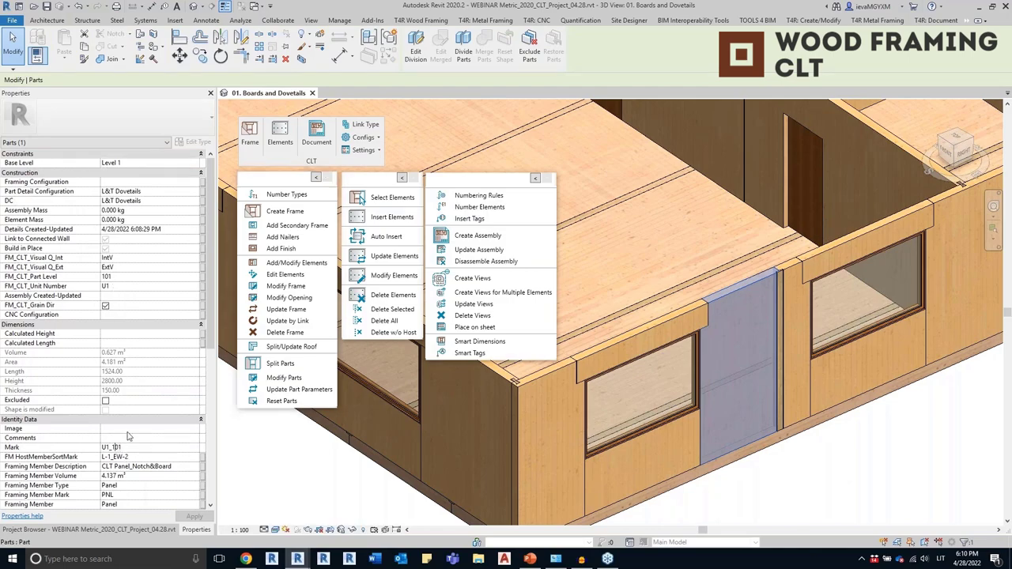
pyautogui.click(114, 287)
pyautogui.click(121, 277)
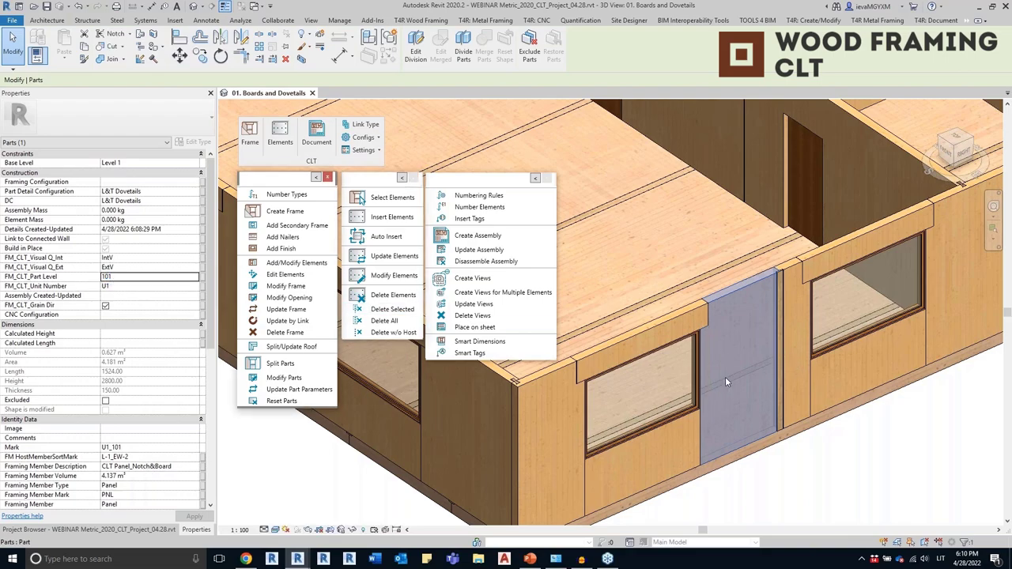
pyautogui.click(137, 457)
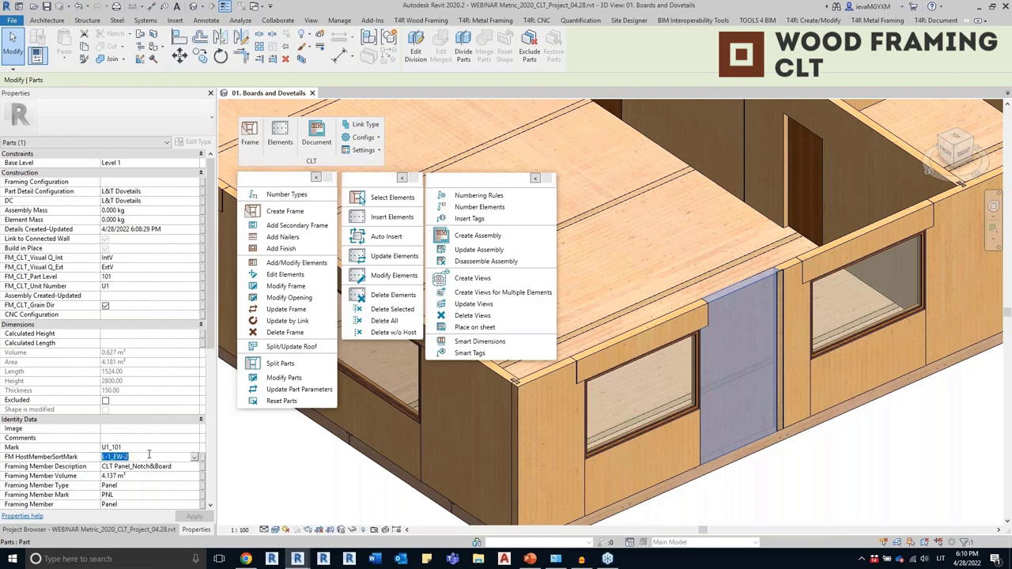
pyautogui.click(136, 447)
pyautogui.click(139, 476)
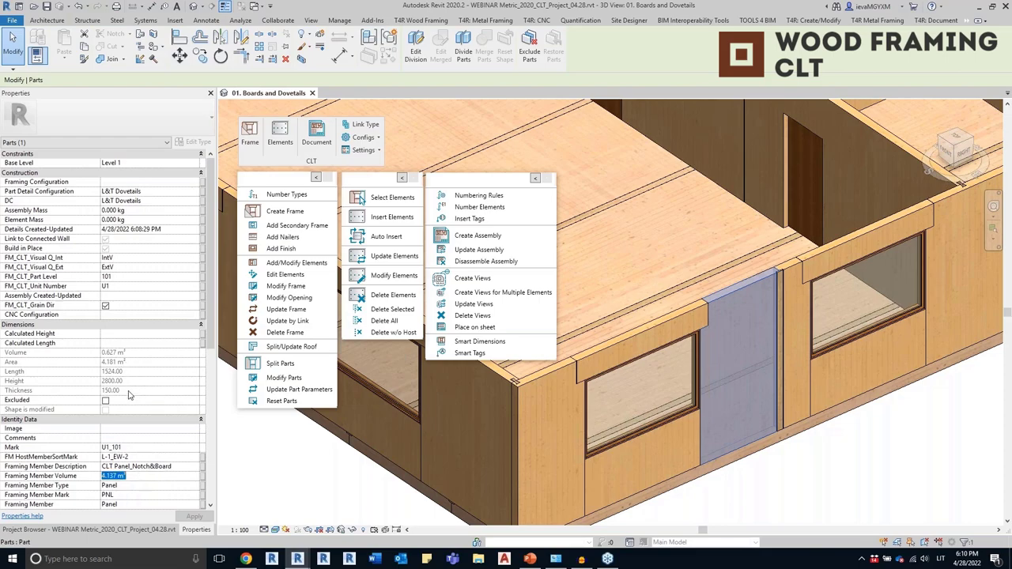
pyautogui.click(852, 479)
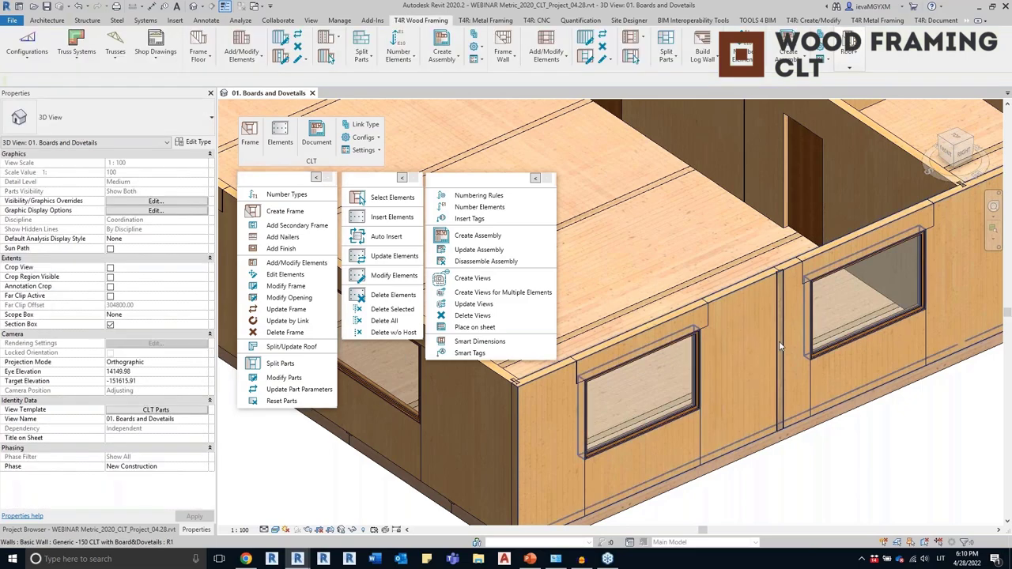
# Insert CLT Panel Tags smart details on the wall panel between the two large windows and inspect the inserted tags
pyautogui.click(751, 308)
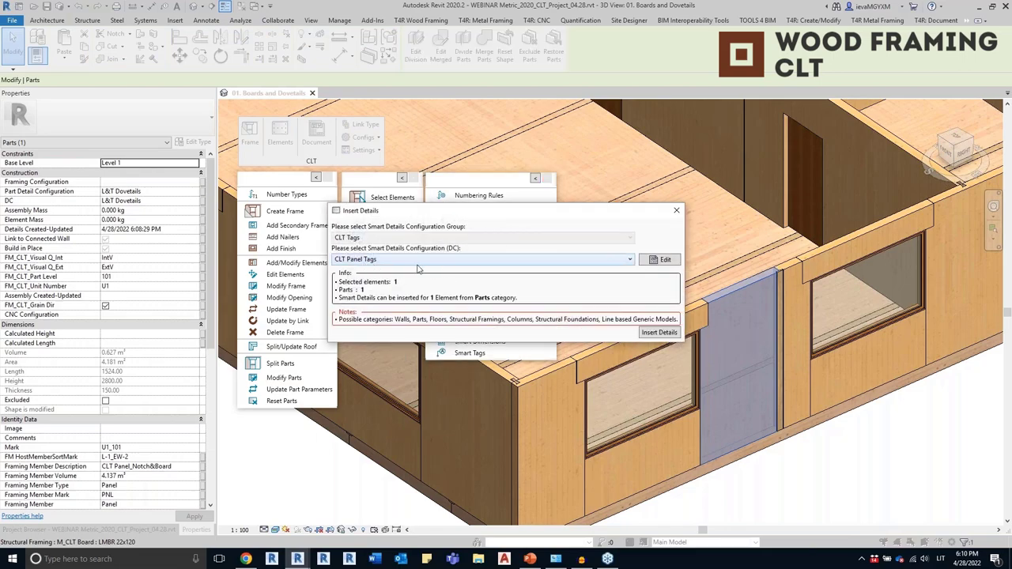
pyautogui.click(669, 333)
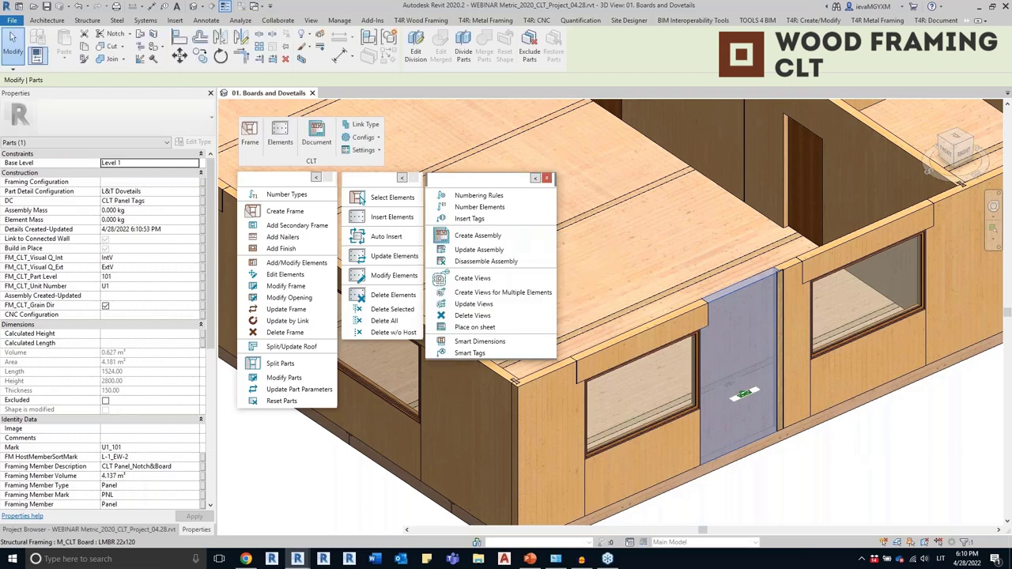
pyautogui.scroll(5, 758, 401)
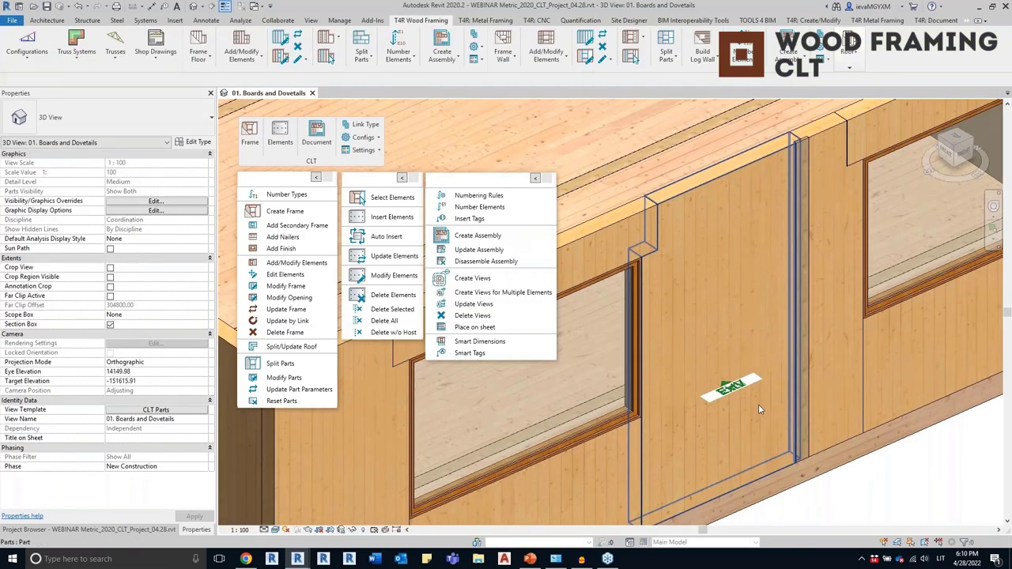
pyautogui.click(736, 390)
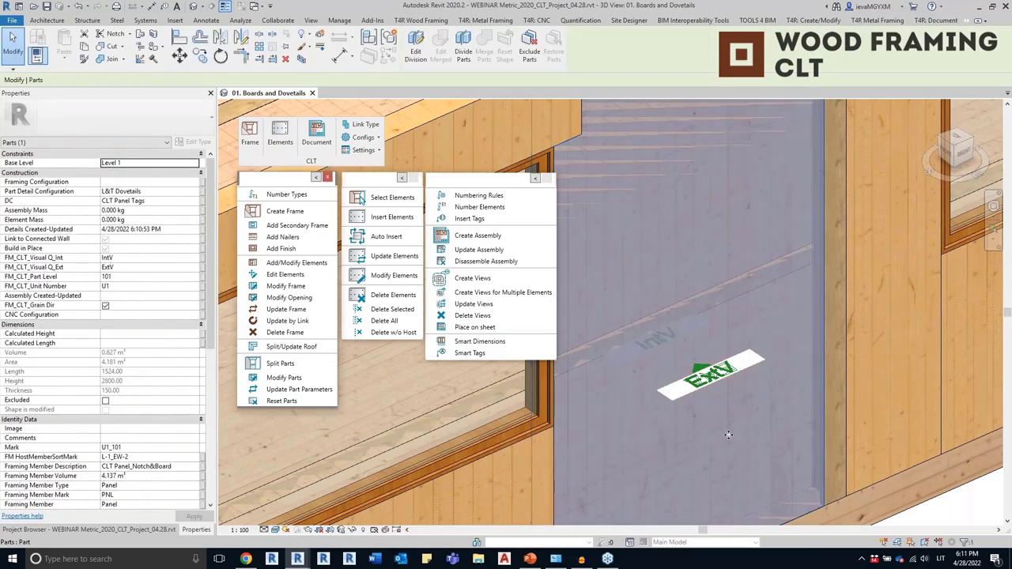
pyautogui.scroll(-3, 728, 434)
pyautogui.press('Escape')
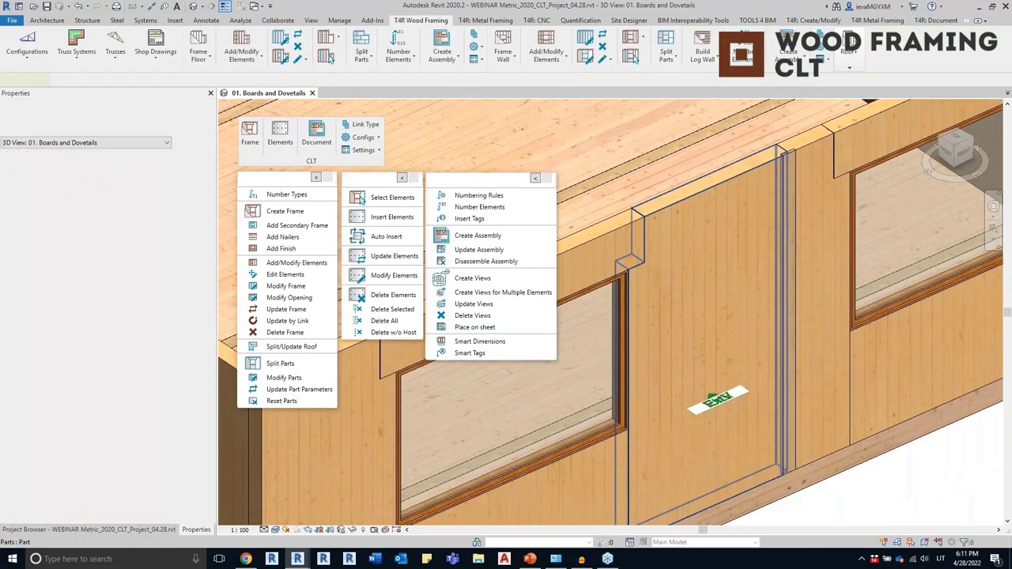
# Create an assembly from the tagged wall panel with the CLT Wall Panel shop drawing configuration and close the report
pyautogui.click(728, 434)
pyautogui.scroll(-2, 728, 434)
pyautogui.keyDown('shift'); pyautogui.moveTo(728, 434); pyautogui.dragTo(683, 277, button='middle'); pyautogui.keyUp('shift')
pyautogui.scroll(2, 733, 388)
pyautogui.moveTo(903, 411); pyautogui.dragTo(872, 392, button='middle')
pyautogui.click(765, 468)
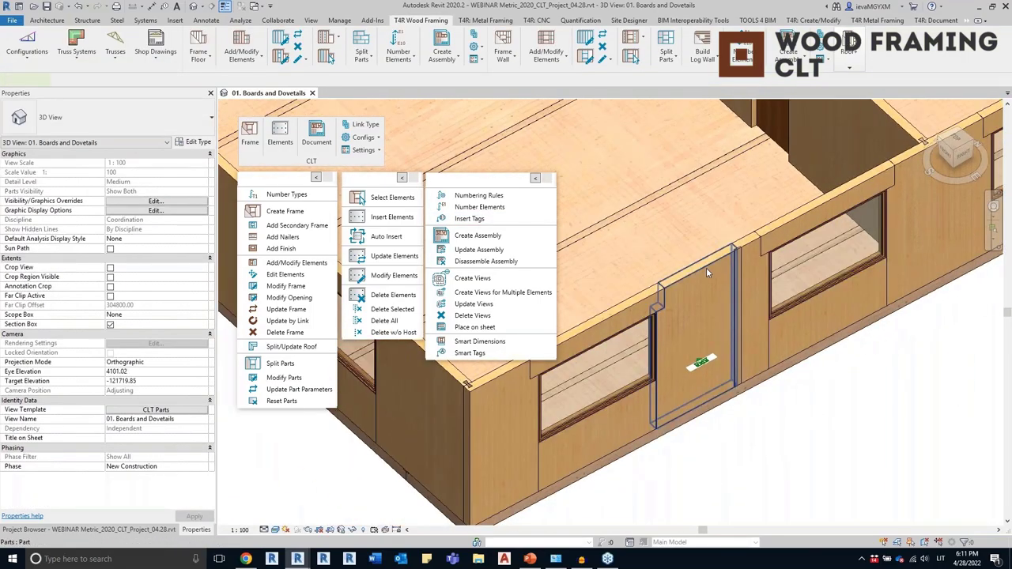
pyautogui.click(707, 266)
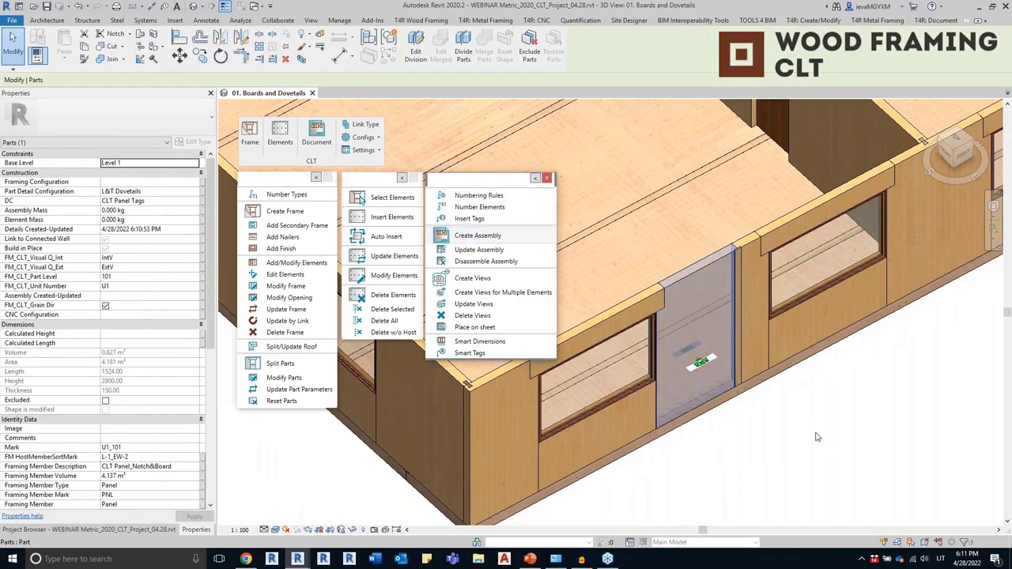
pyautogui.click(507, 237)
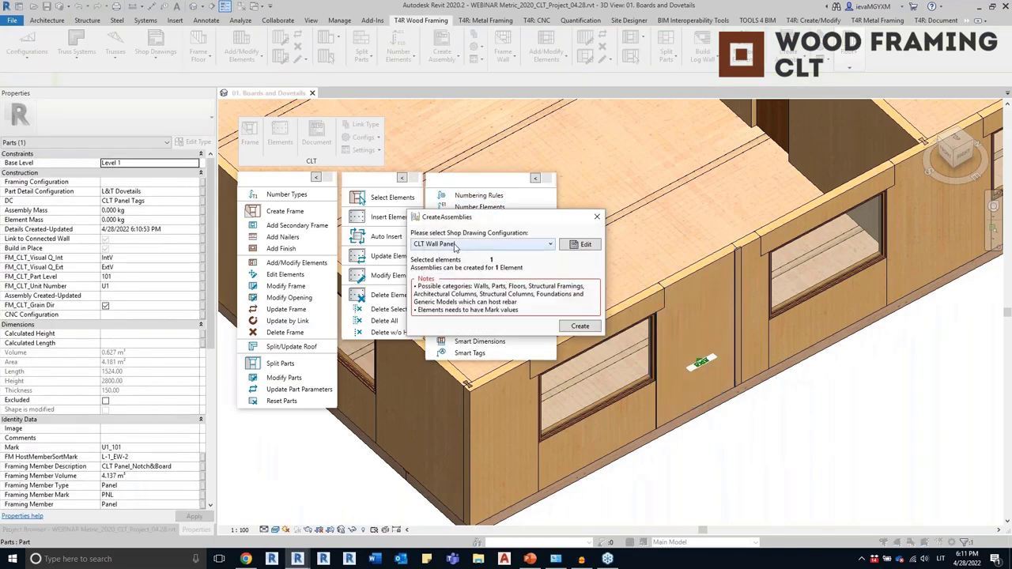
pyautogui.click(446, 244)
pyautogui.click(447, 251)
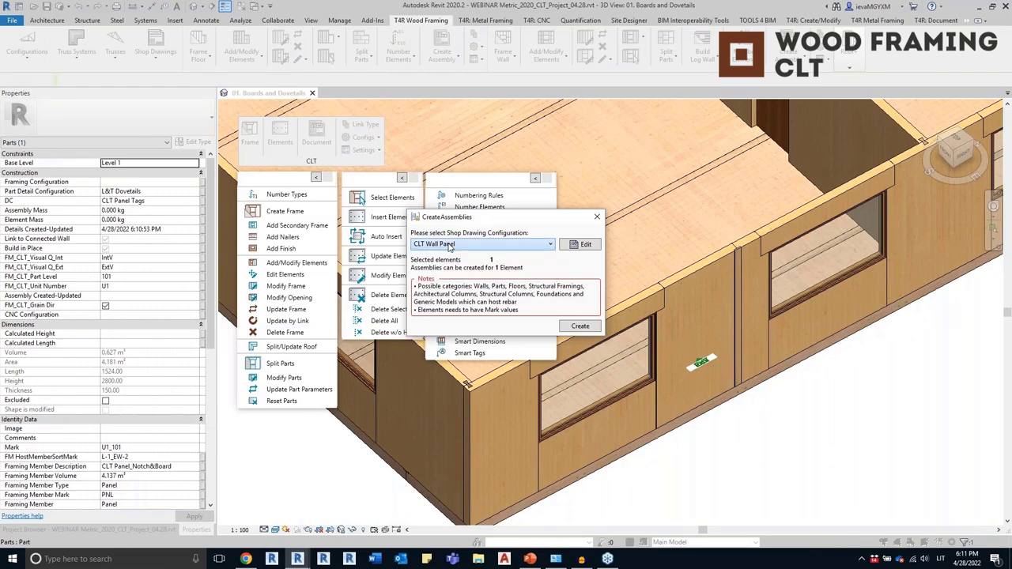
pyautogui.click(582, 326)
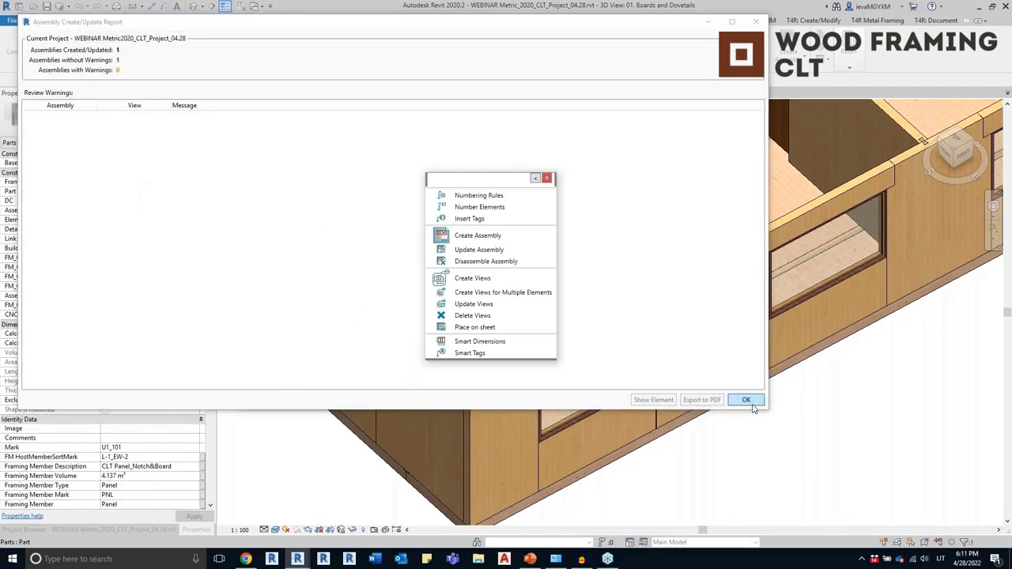
pyautogui.click(745, 400)
# Check the panel assembly's properties and list its generated views under Assemblies in the project browser
pyautogui.click(700, 366)
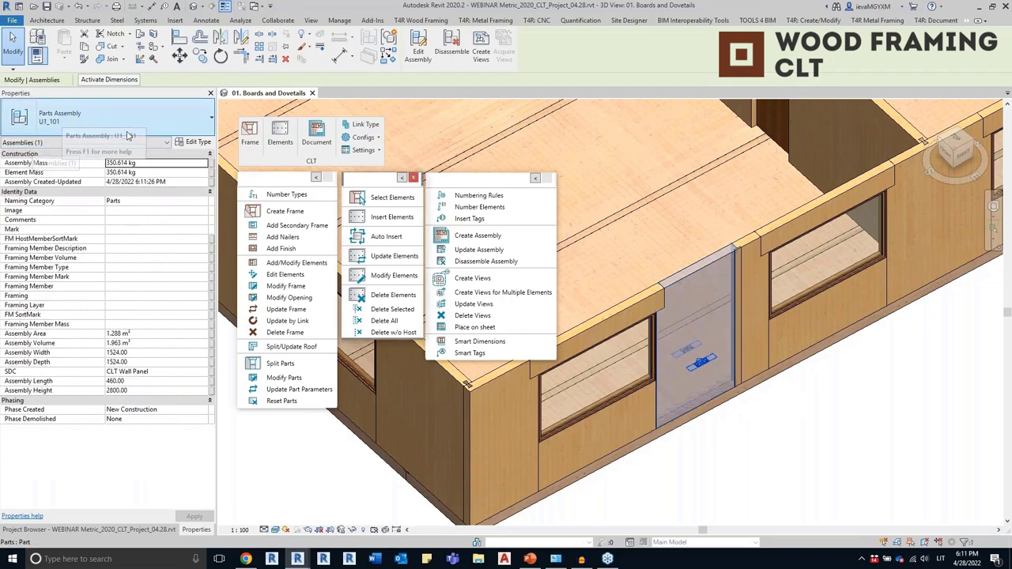
pyautogui.click(829, 448)
pyautogui.click(142, 529)
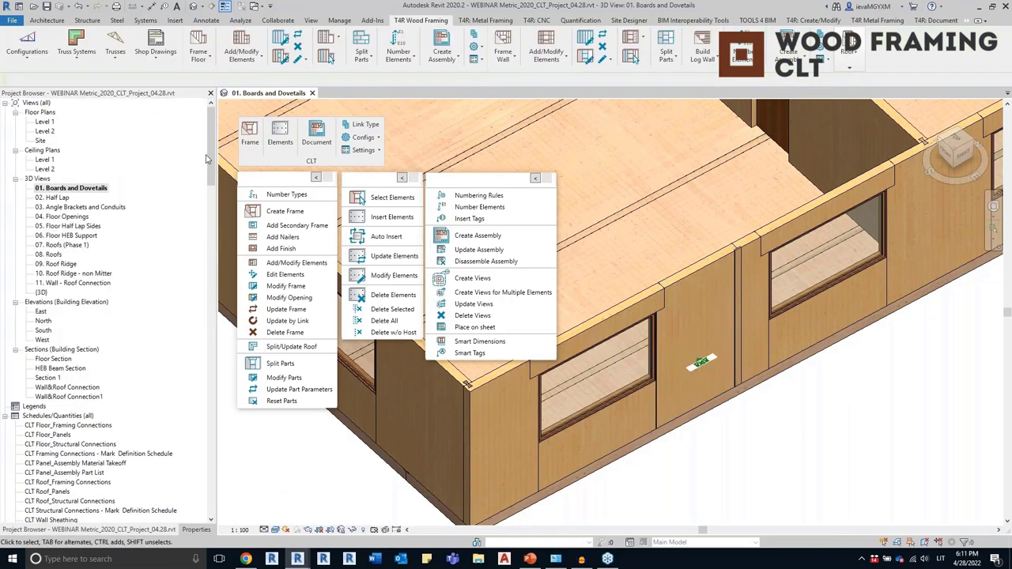
pyautogui.moveTo(210, 158); pyautogui.dragTo(188, 510)
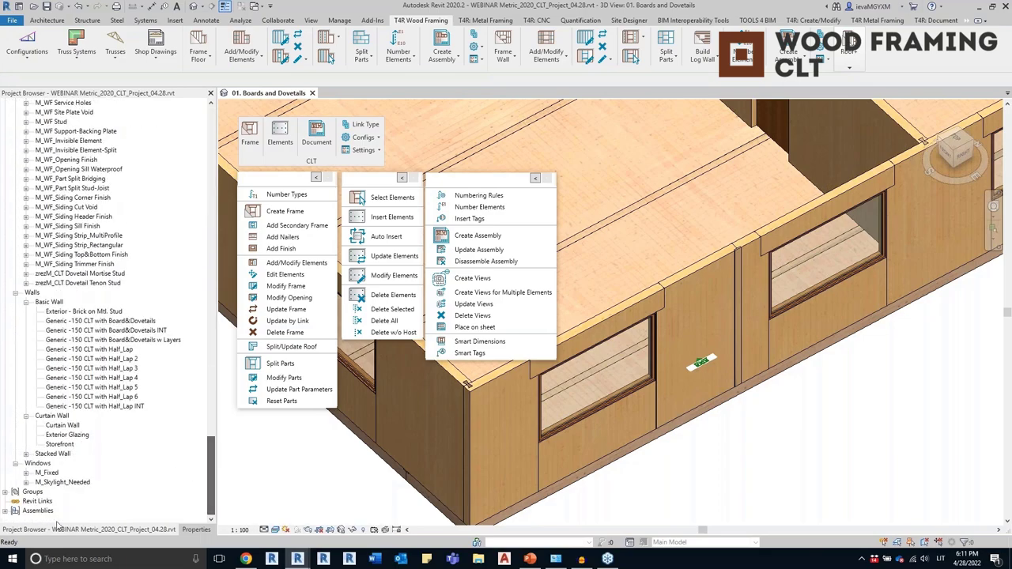
pyautogui.click(5, 511)
pyautogui.click(15, 511)
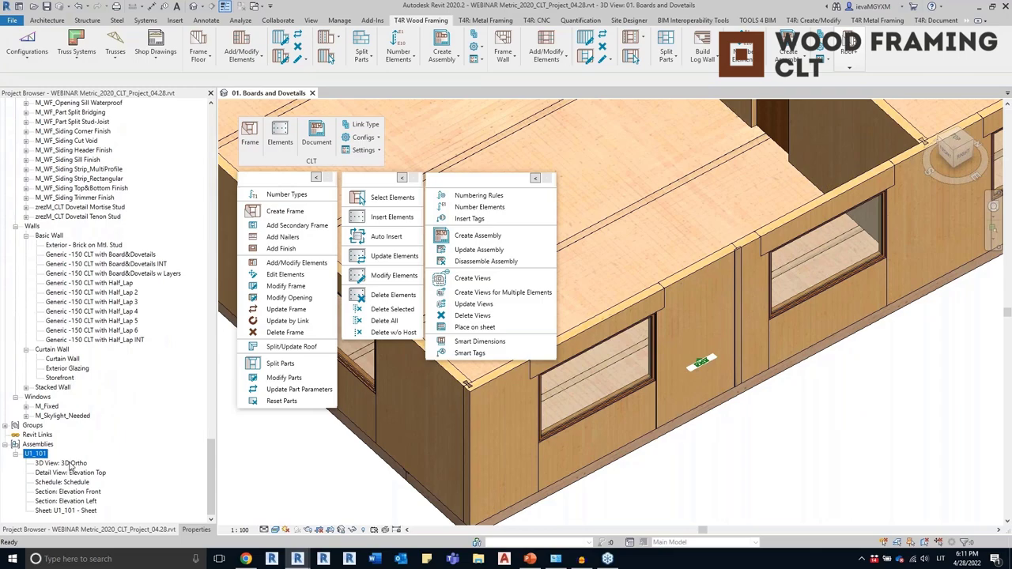
# Collapse the three floating CLT palettes for frame, elements and document commands to their icon-only form
pyautogui.click(315, 177)
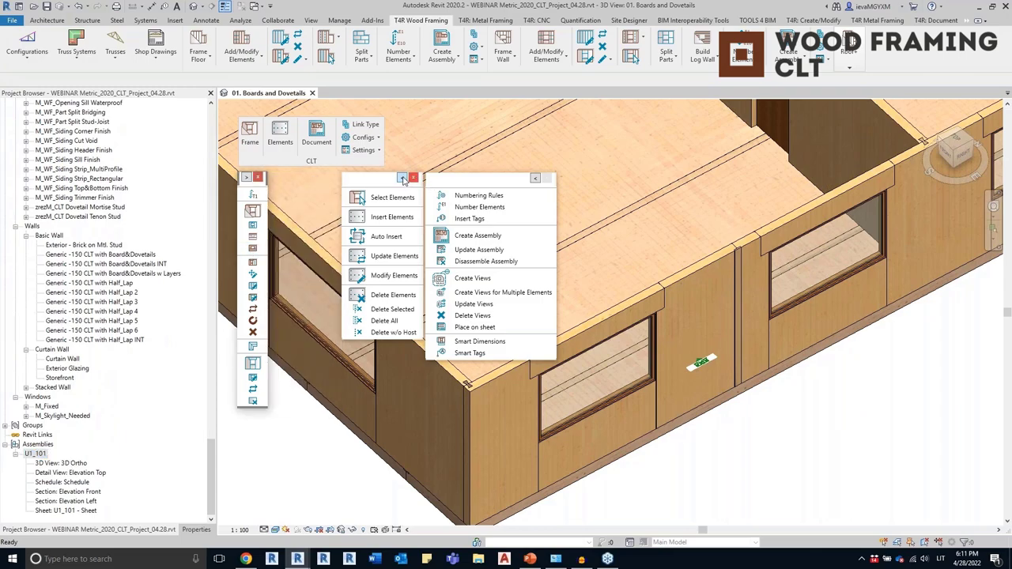
pyautogui.click(402, 178)
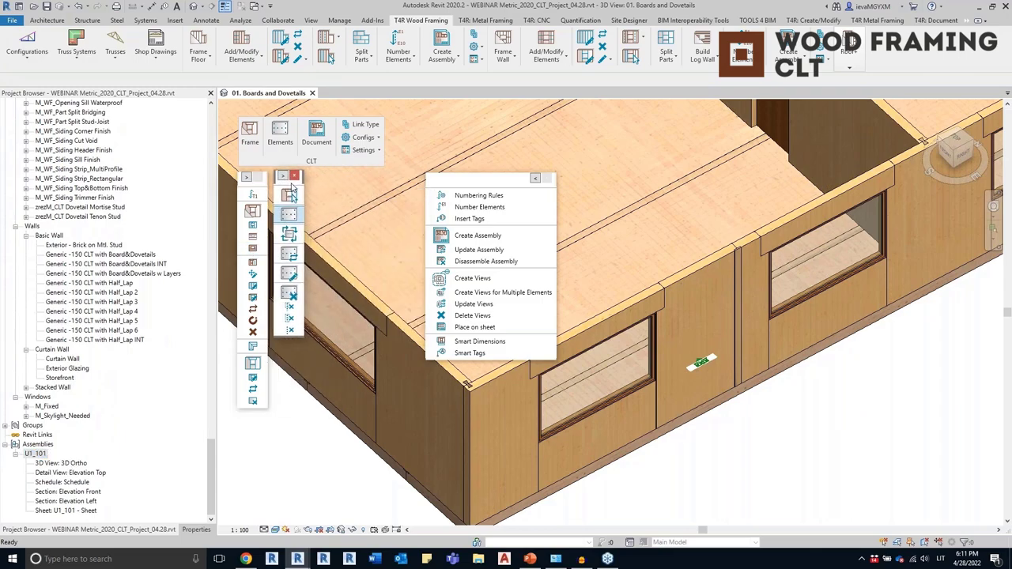
pyautogui.click(535, 178)
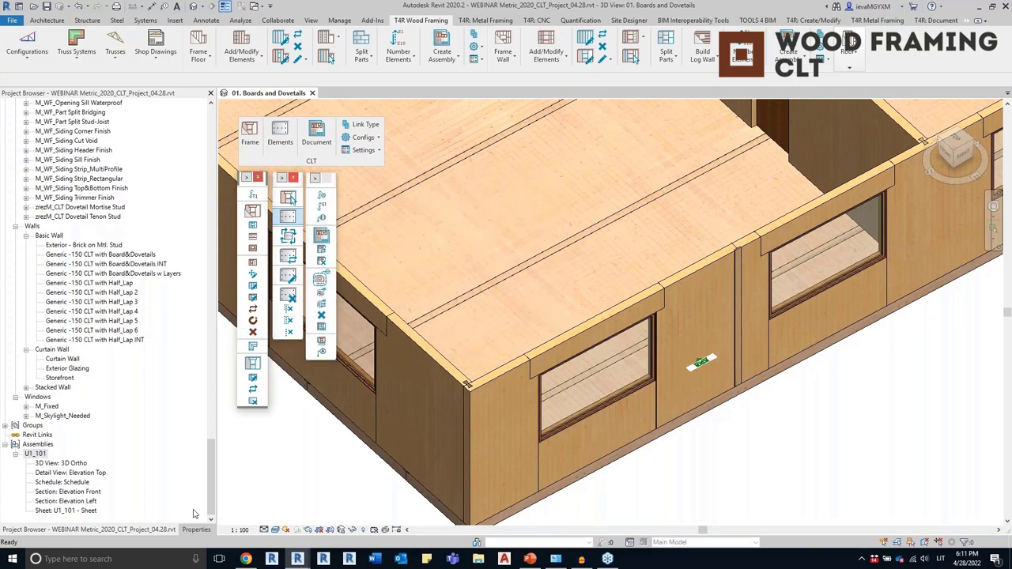
# Review the U1_101 assembly's 3D Ortho view, Elevation Top detail view and schedule, keeping the schedule clear of the floating CLT toolbar
pyautogui.click(72, 464)
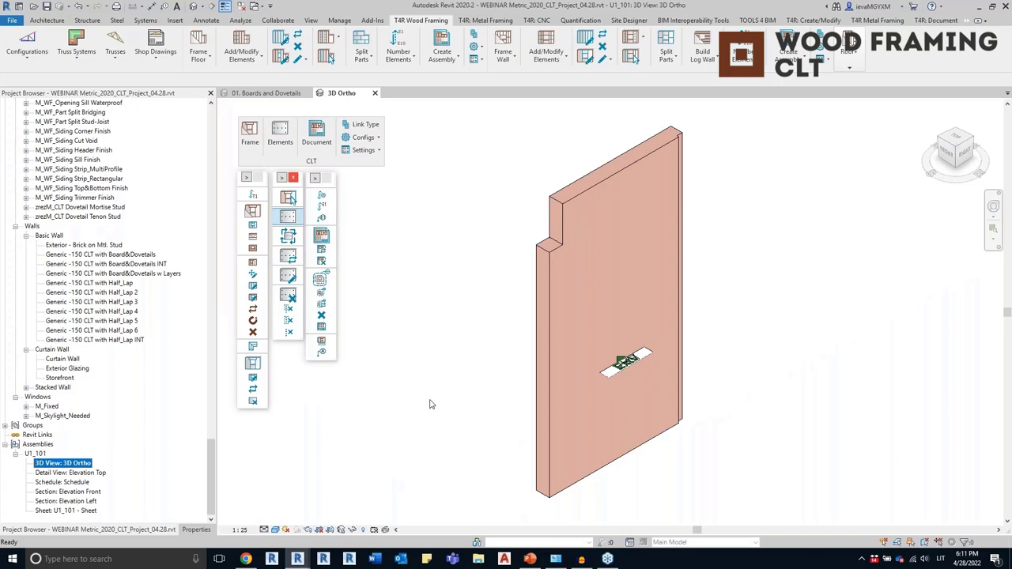
pyautogui.scroll(-1, 438, 403)
pyautogui.moveTo(439, 402)
pyautogui.keyDown('shift'); pyautogui.mouseDown(button='middle')
pyautogui.moveTo(445, 373)
pyautogui.moveTo(463, 470)
pyautogui.moveTo(682, 452)
pyautogui.moveTo(499, 385)
pyautogui.moveTo(443, 391)
pyautogui.mouseUp(button='middle'); pyautogui.keyUp('shift')
pyautogui.doubleClick(77, 473)
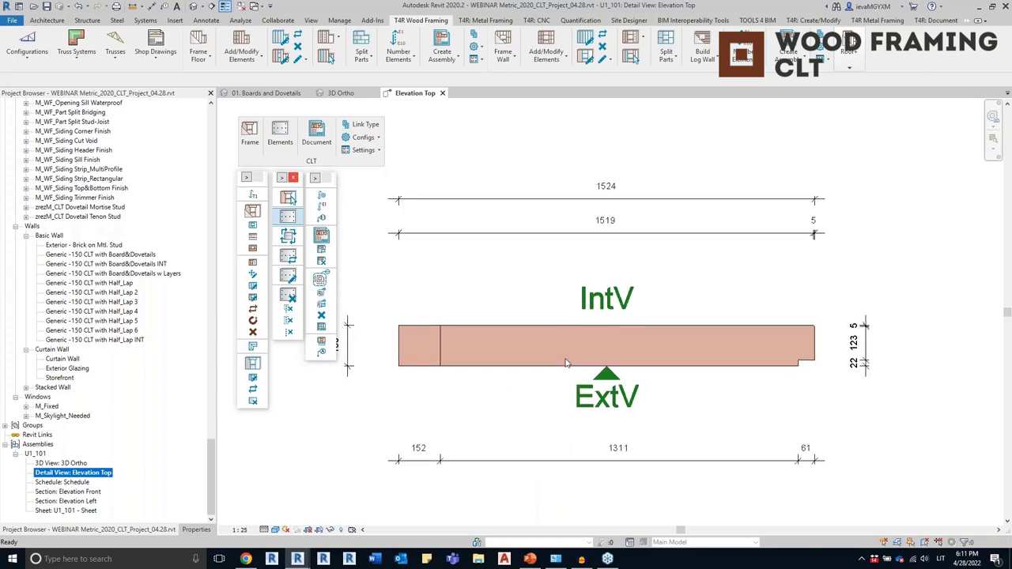
pyautogui.scroll(-2, 691, 414)
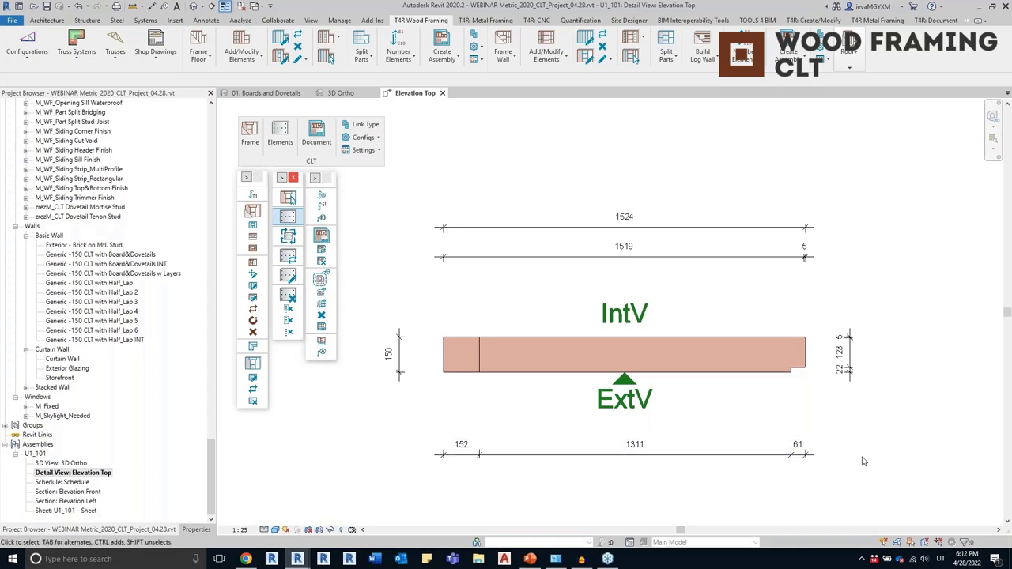
pyautogui.click(82, 483)
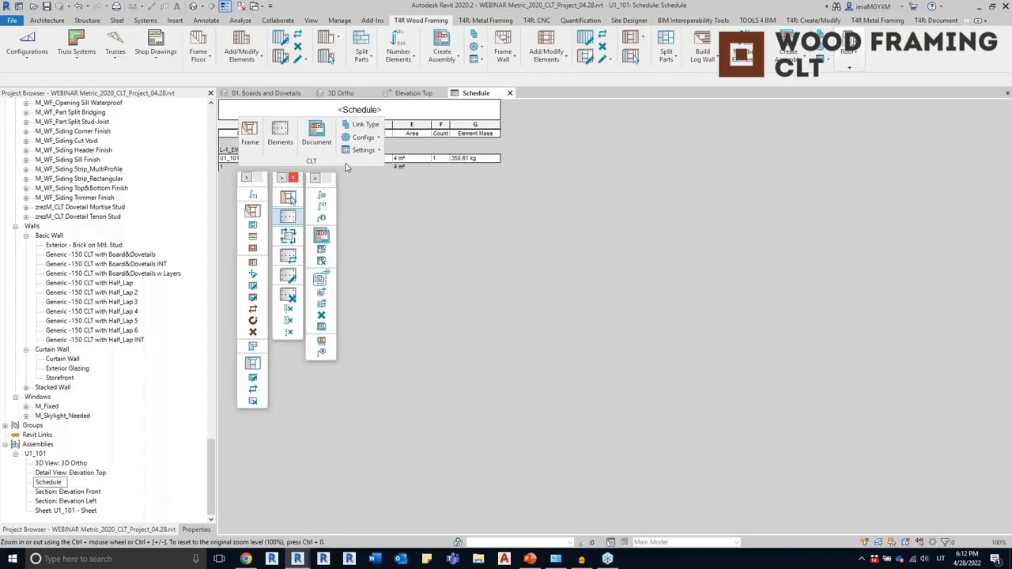
pyautogui.moveTo(344, 164); pyautogui.dragTo(491, 283)
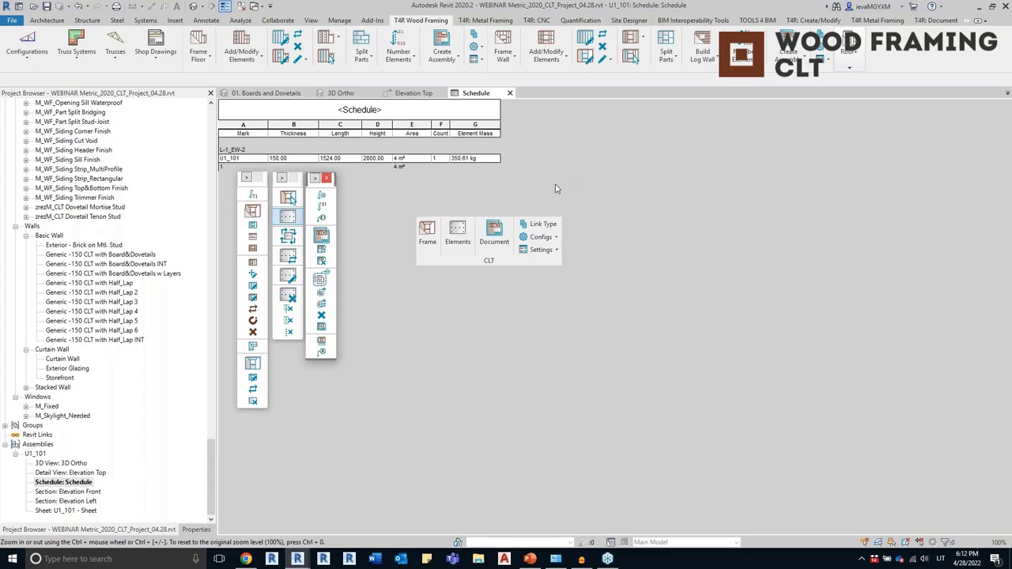
# Examine the dimensions and panel tag in the assembly's Elevation Front section, and open its Elevation Left section
pyautogui.doubleClick(83, 492)
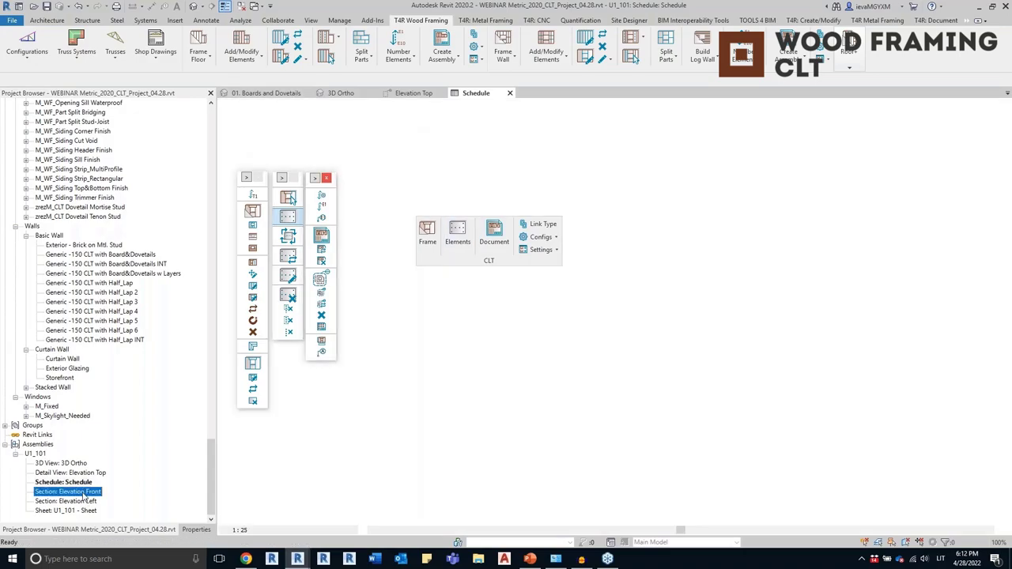
pyautogui.moveTo(485, 266); pyautogui.dragTo(308, 159)
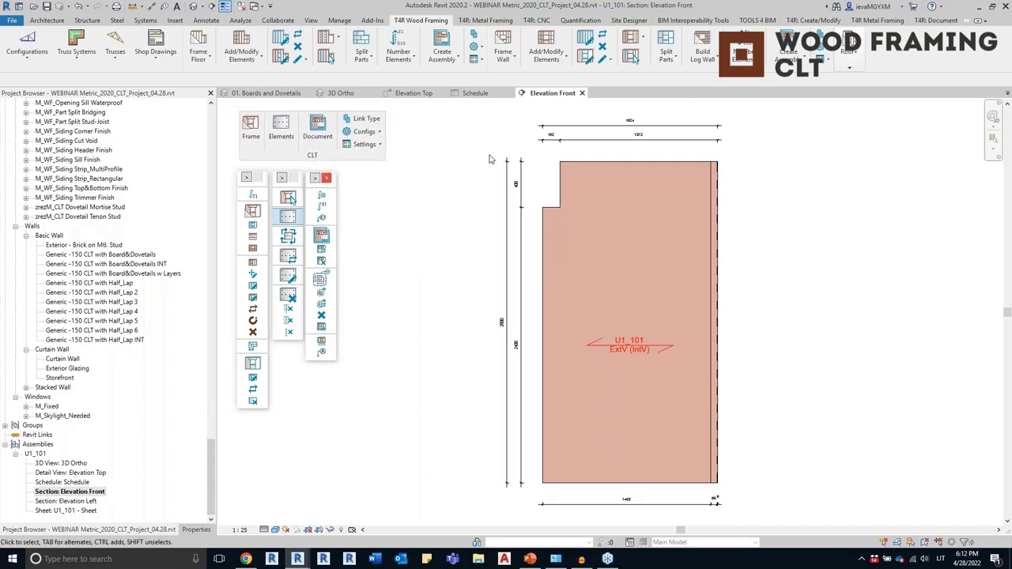
pyautogui.scroll(4, 633, 198)
pyautogui.scroll(-2, 655, 231)
pyautogui.moveTo(801, 518); pyautogui.dragTo(816, 272, button='middle')
pyautogui.scroll(8, 808, 419)
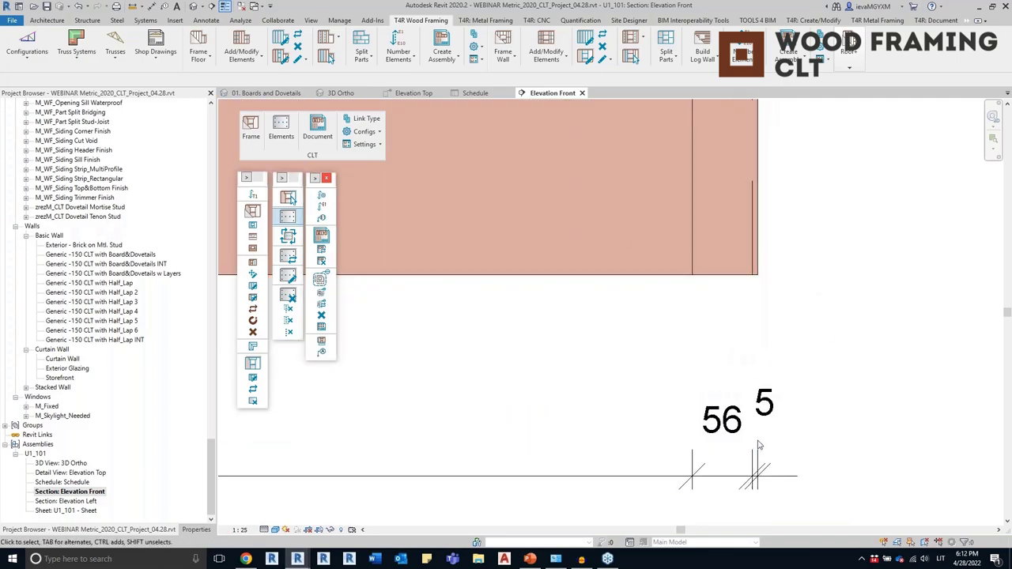
pyautogui.scroll(-5, 854, 388)
pyautogui.scroll(-1, 861, 357)
pyautogui.moveTo(876, 322); pyautogui.dragTo(832, 472, button='middle')
pyautogui.scroll(-2, 848, 389)
pyautogui.scroll(1, 672, 331)
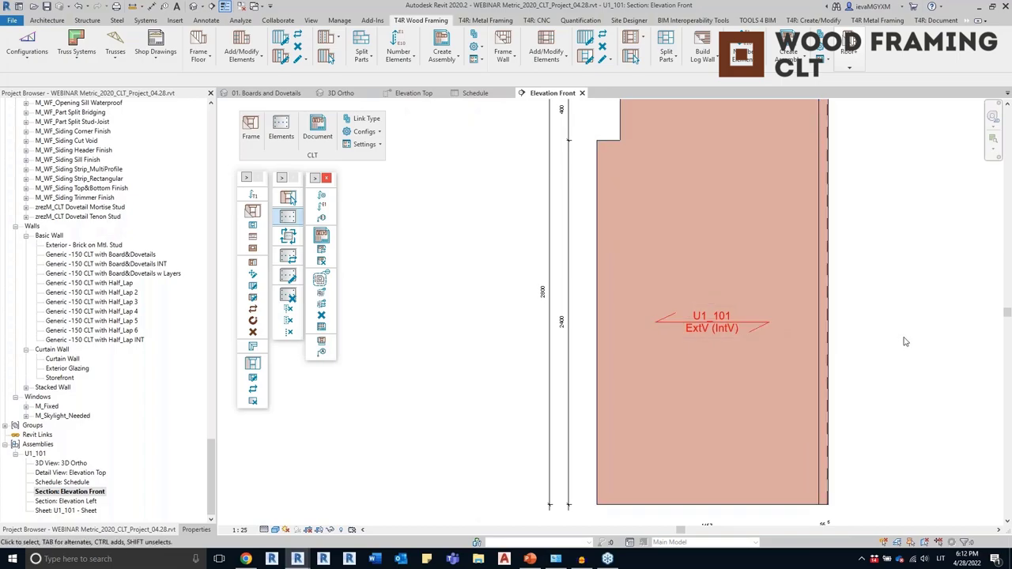
pyautogui.doubleClick(67, 501)
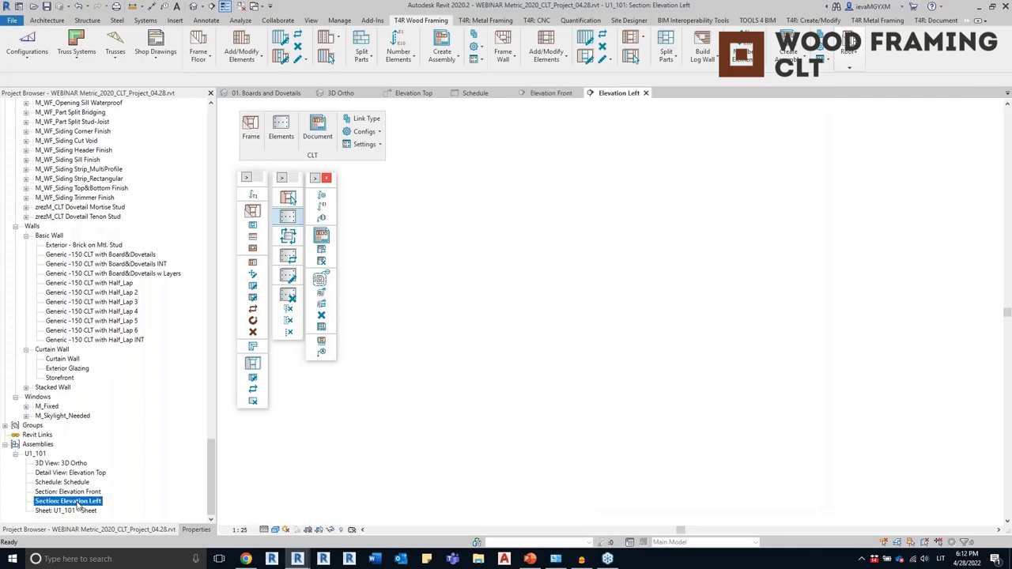
# Open the U1_101 sheet and place the 3D Ortho view at its upper right and Elevation Top at its lower left
pyautogui.doubleClick(70, 510)
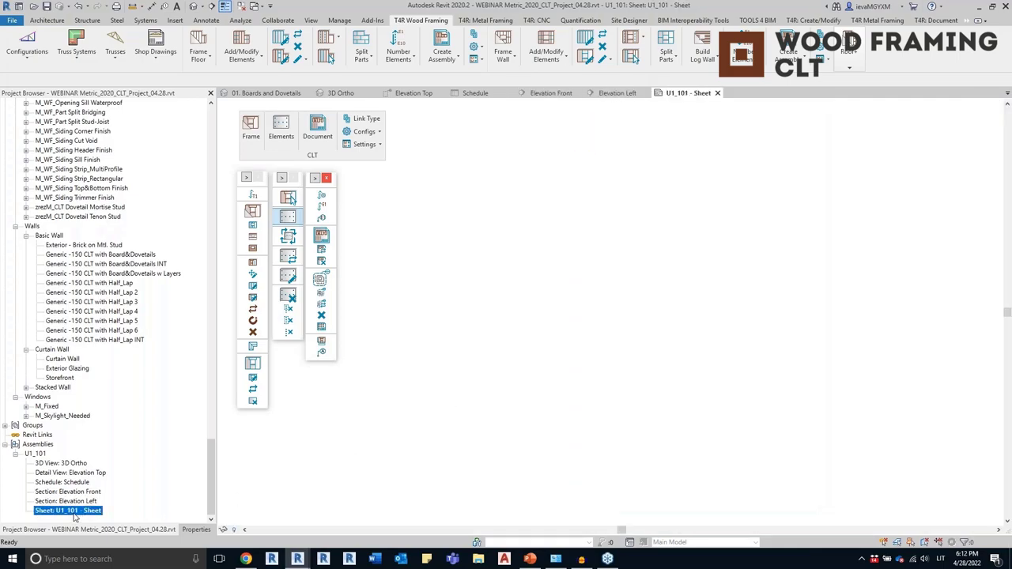
pyautogui.click(63, 464)
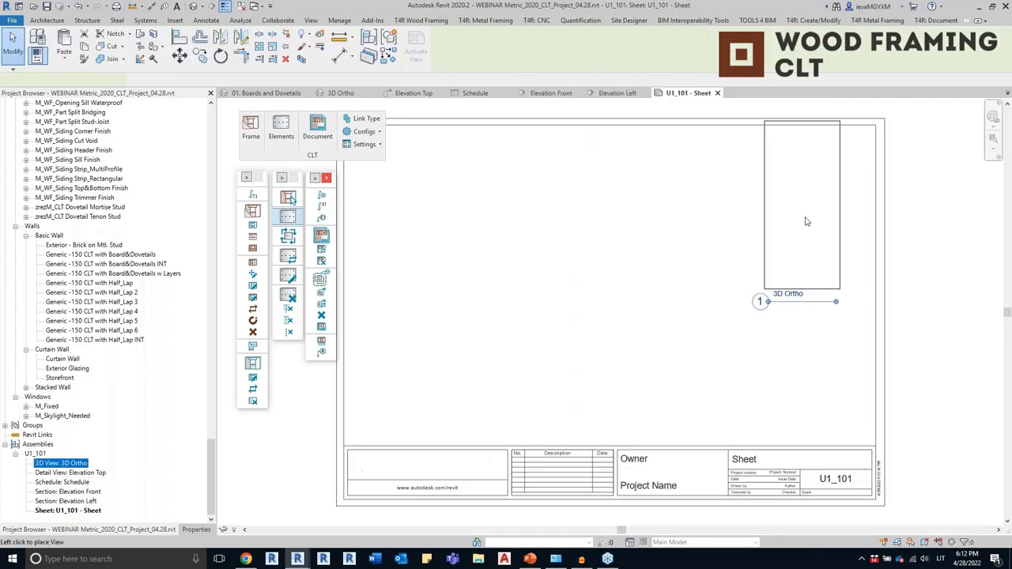
pyautogui.click(816, 229)
pyautogui.moveTo(69, 472); pyautogui.dragTo(323, 453)
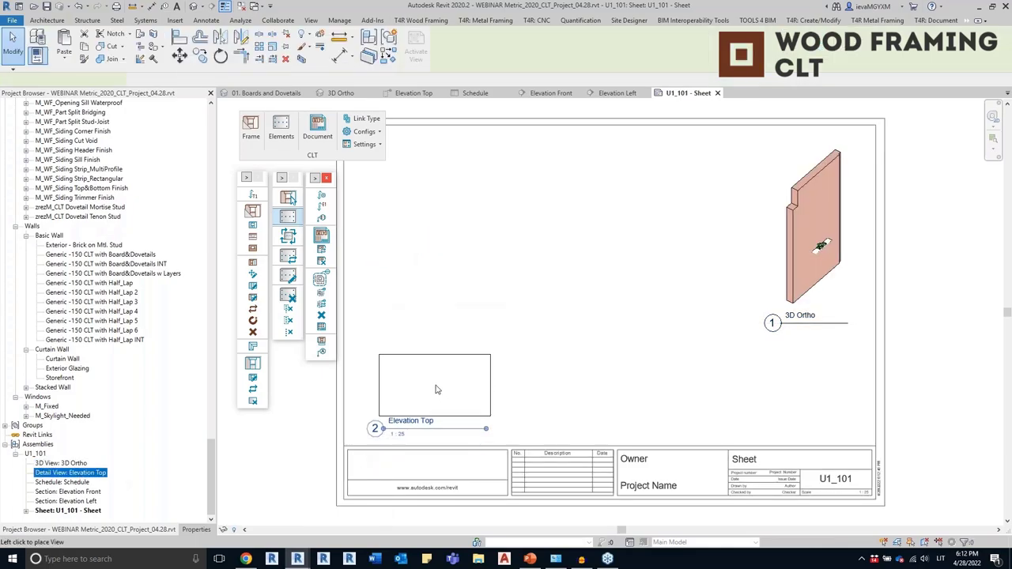
pyautogui.click(435, 389)
# Place the Elevation Front section above Elevation Top on the sheet and the Elevation Left section beside it
pyautogui.click(62, 493)
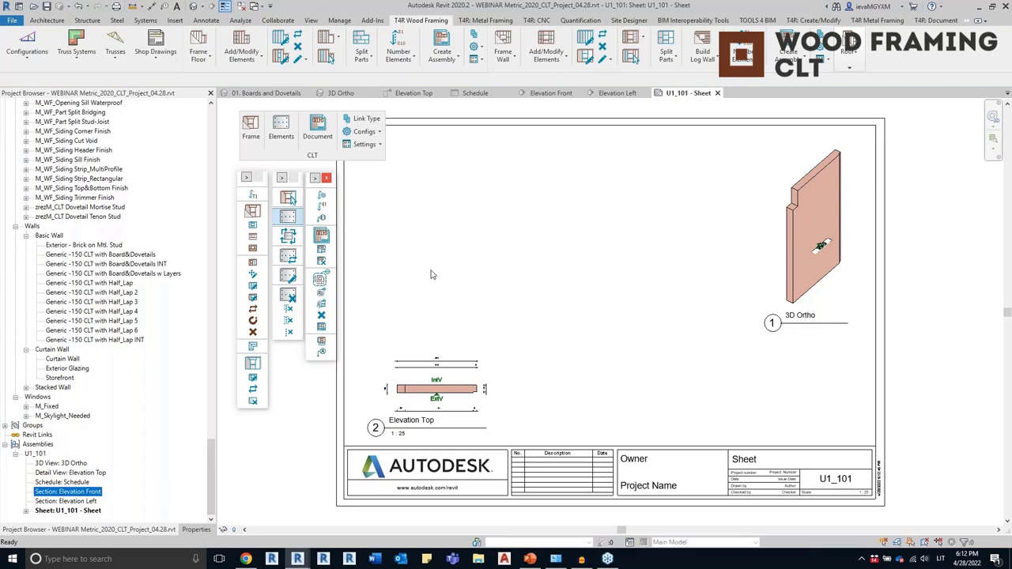
pyautogui.moveTo(310, 414); pyautogui.dragTo(449, 252)
pyautogui.click(438, 238)
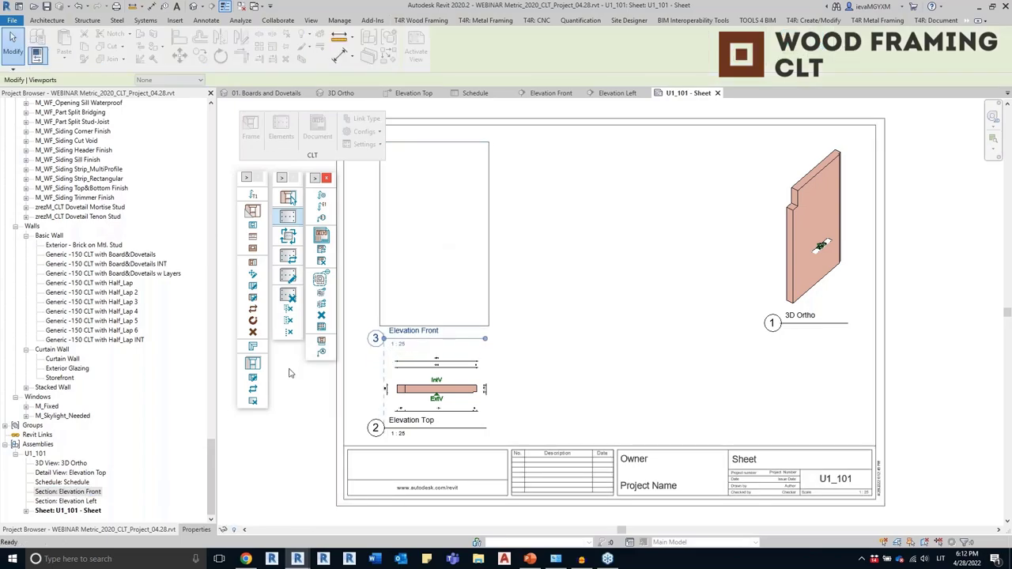
pyautogui.click(58, 503)
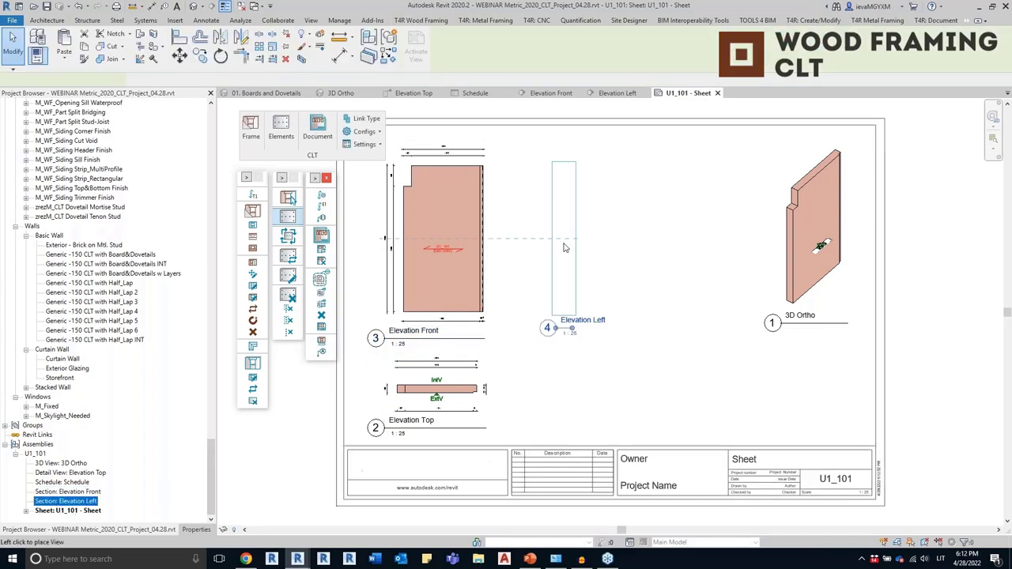
pyautogui.click(542, 241)
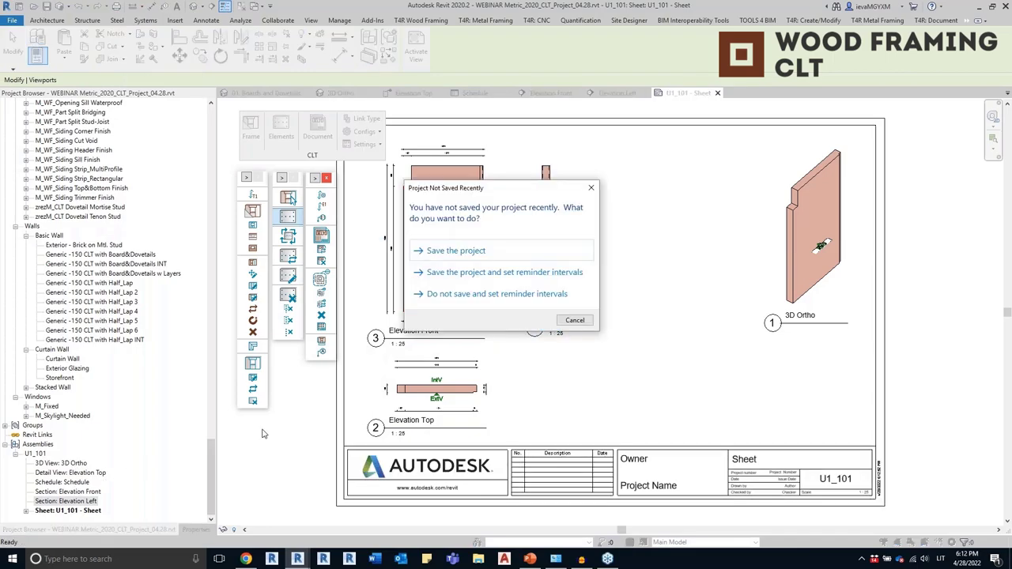
# Dismiss the save reminder without saving and place the assembly's schedule below Elevation Left on the sheet
pyautogui.click(574, 319)
pyautogui.click(54, 482)
pyautogui.moveTo(52, 484); pyautogui.dragTo(629, 392)
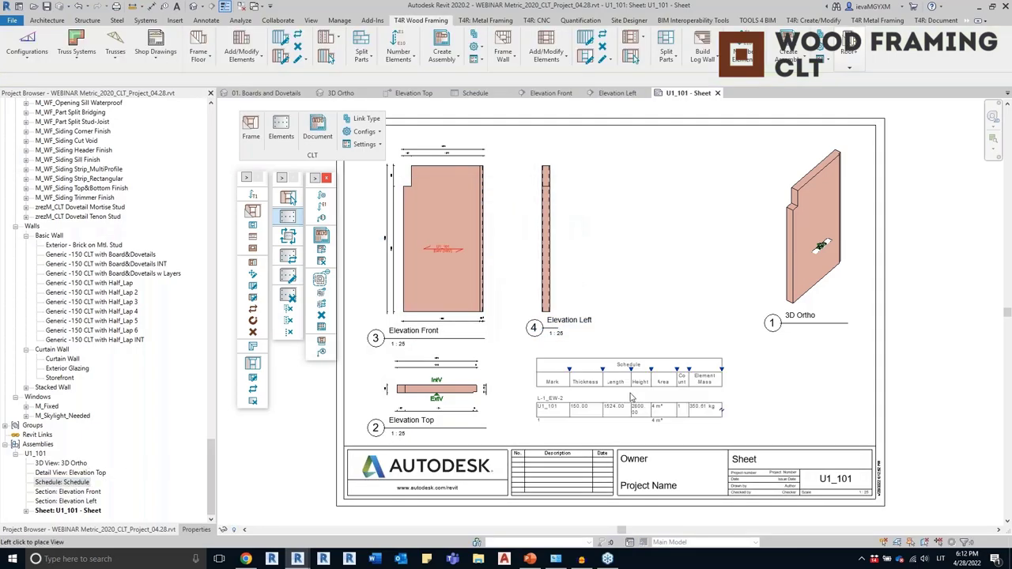
# Drop the schedule under Elevation Left on the U1_101 sheet and clear the selection
pyautogui.click(630, 392)
pyautogui.click(908, 336)
pyautogui.scroll(-2, 908, 336)
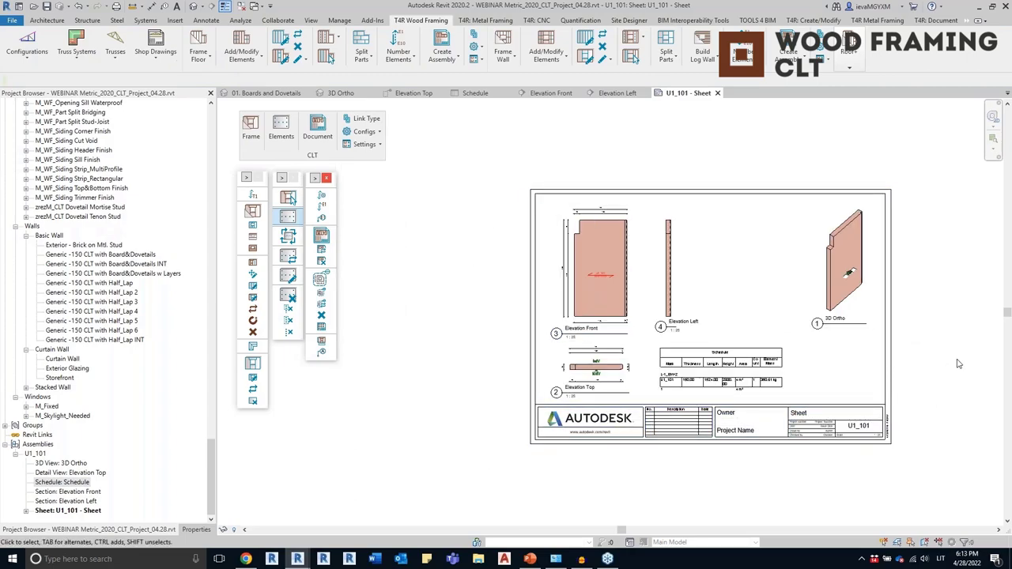
# Open the default 3D view and then the 02. Half Lap 3D view
pyautogui.click(193, 6)
pyautogui.moveTo(211, 485); pyautogui.dragTo(211, 155)
pyautogui.click(52, 199)
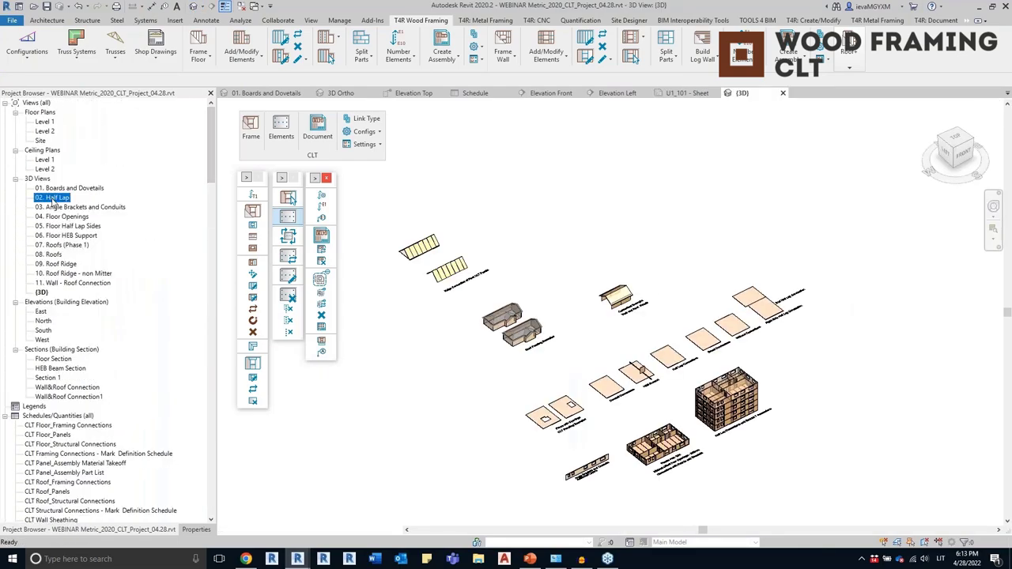
pyautogui.doubleClick(52, 199)
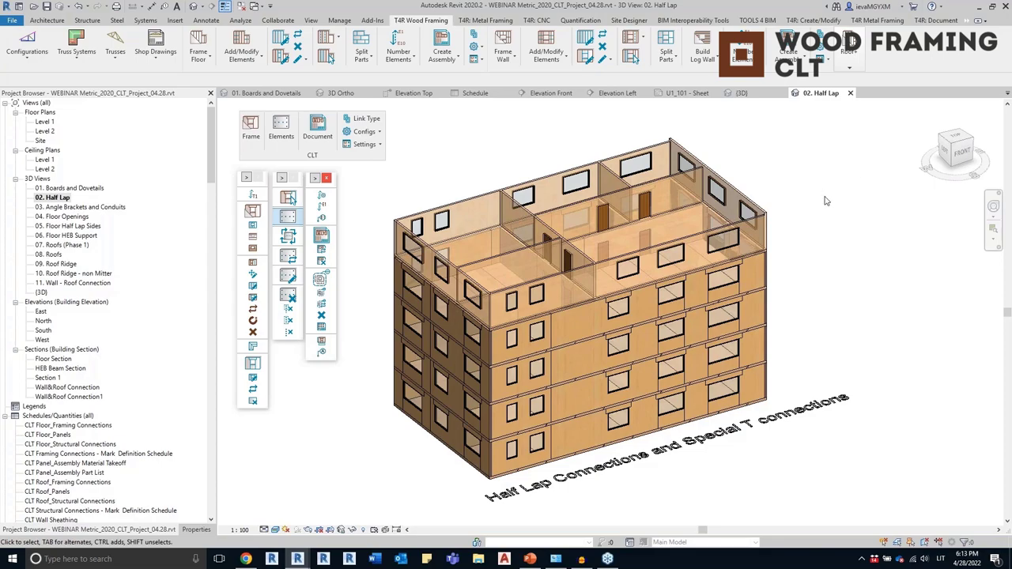
# Select the long rear wall of the building's top storey and examine its wall type's layer structure without changing it
pyautogui.keyDown('shift'); pyautogui.moveTo(823, 246); pyautogui.dragTo(827, 352, button='middle'); pyautogui.keyUp('shift')
pyautogui.scroll(2, 568, 316)
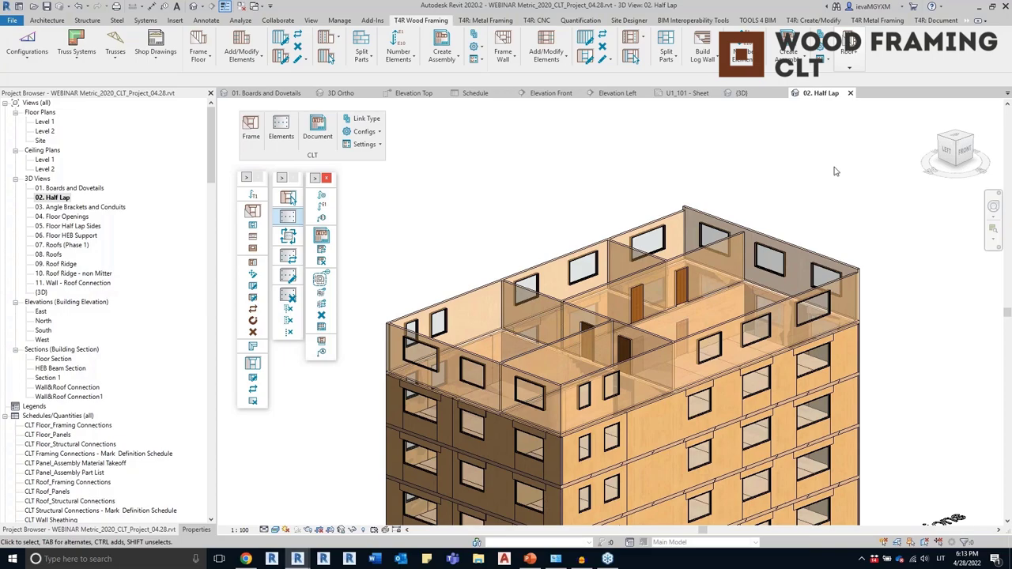
pyautogui.click(965, 151)
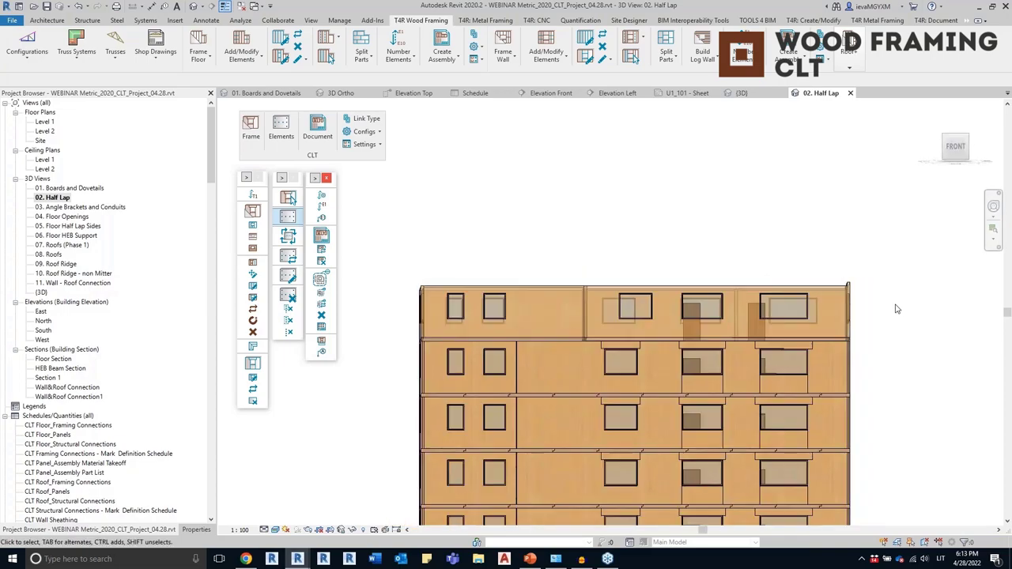
pyautogui.moveTo(895, 308); pyautogui.dragTo(932, 334, button='middle')
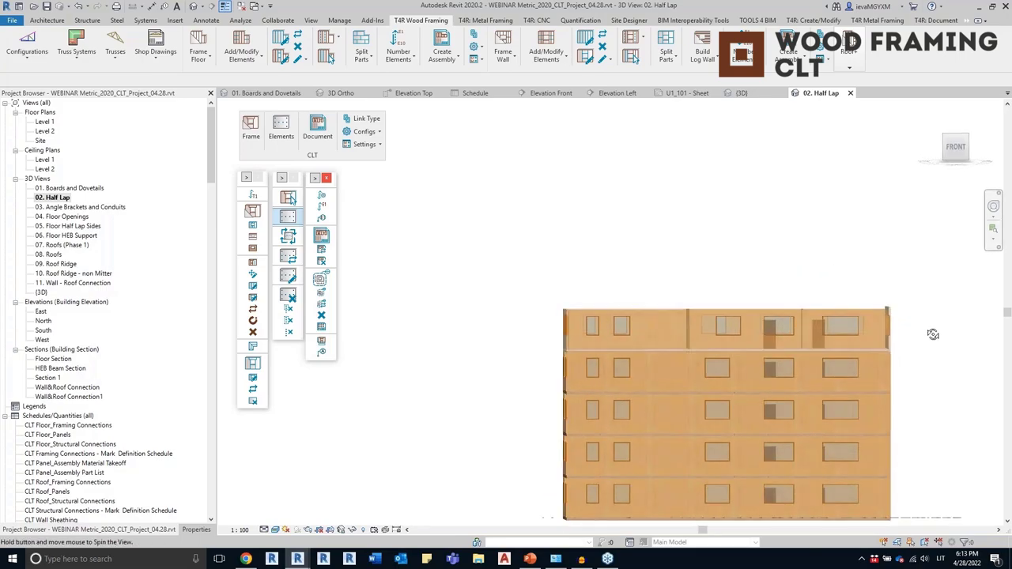
pyautogui.keyDown('shift'); pyautogui.moveTo(514, 221); pyautogui.dragTo(576, 265, button='middle'); pyautogui.keyUp('shift')
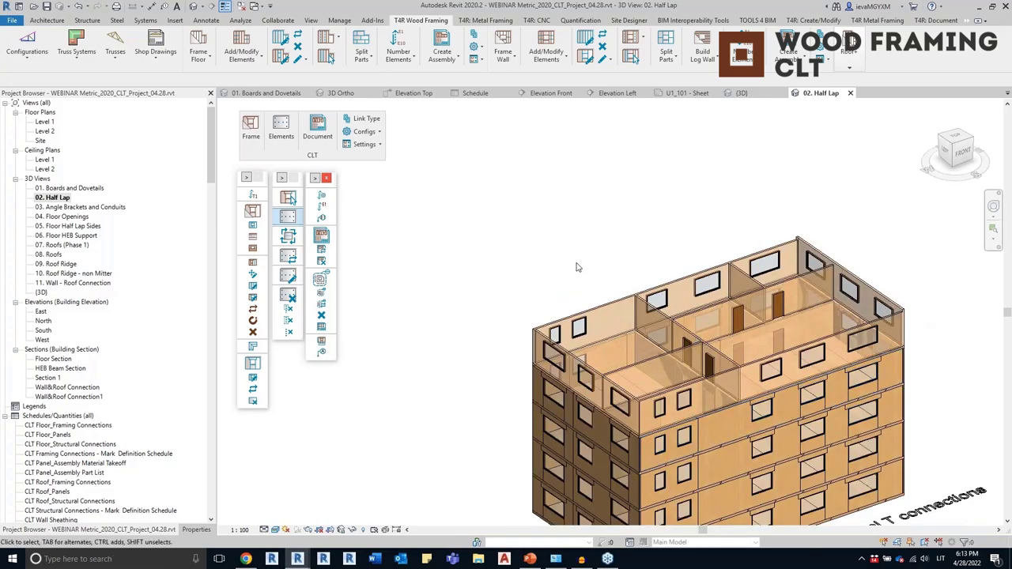
pyautogui.click(594, 316)
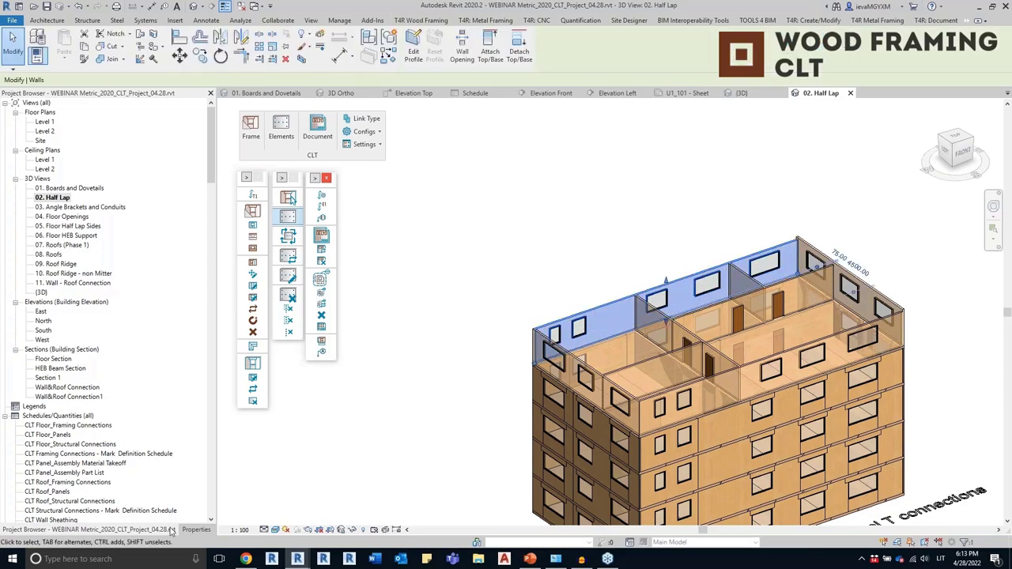
pyautogui.click(196, 529)
pyautogui.click(199, 142)
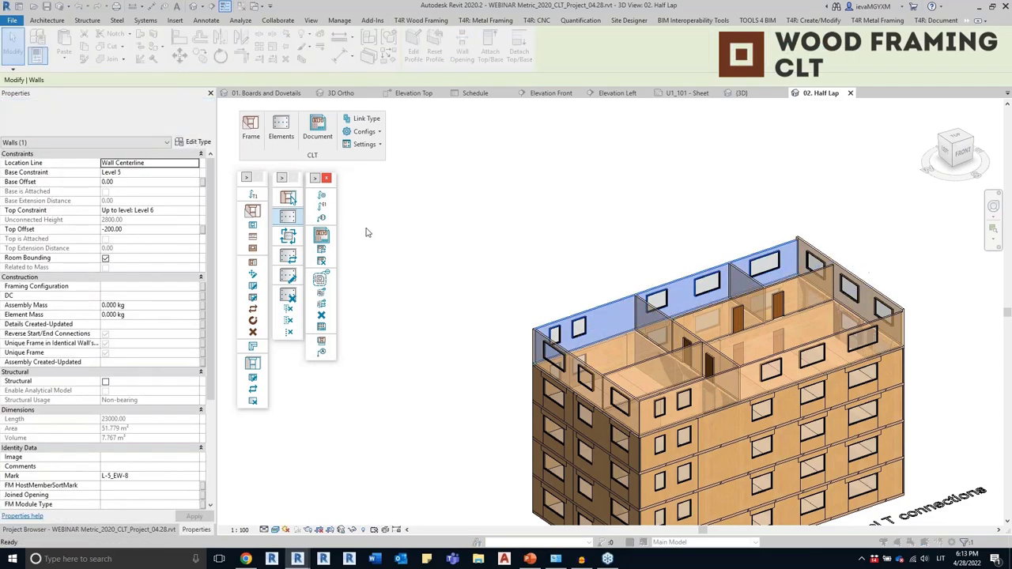
pyautogui.click(431, 155)
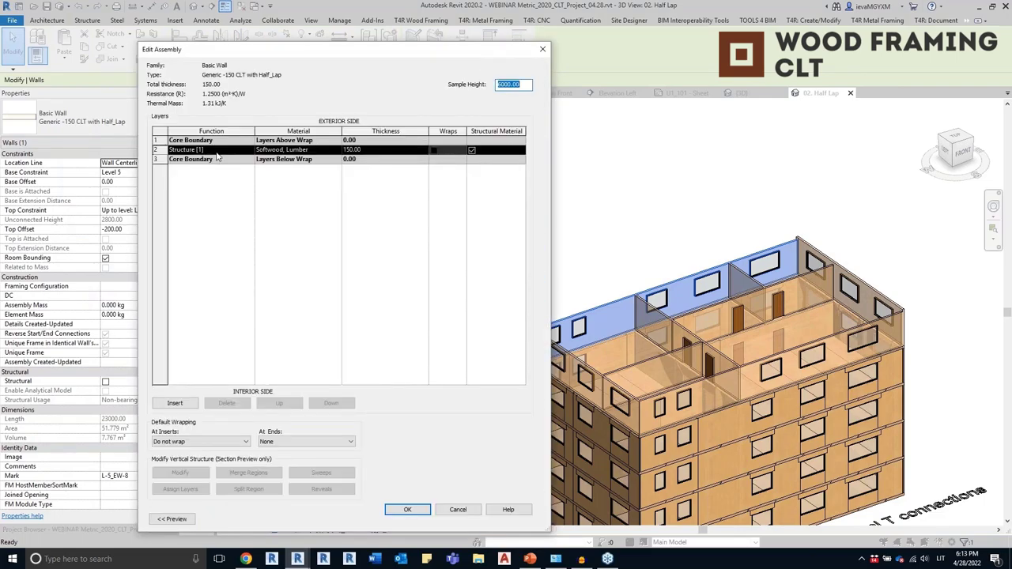
pyautogui.click(542, 49)
pyautogui.click(542, 51)
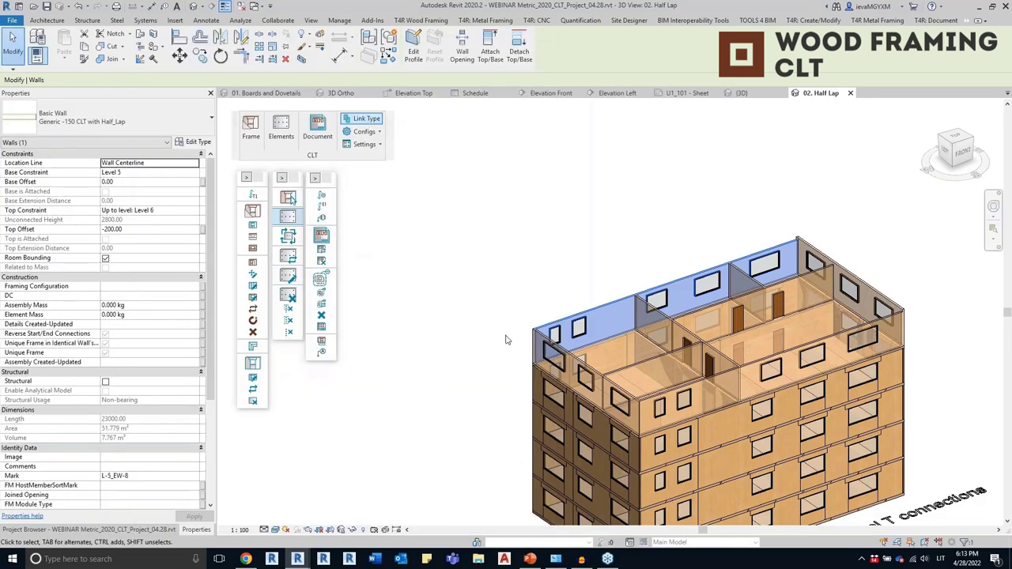
# Review the framing configurations linked to the Generic -150 CLT with Half_Lap wall type, closing Link Wall without changes
pyautogui.click(362, 117)
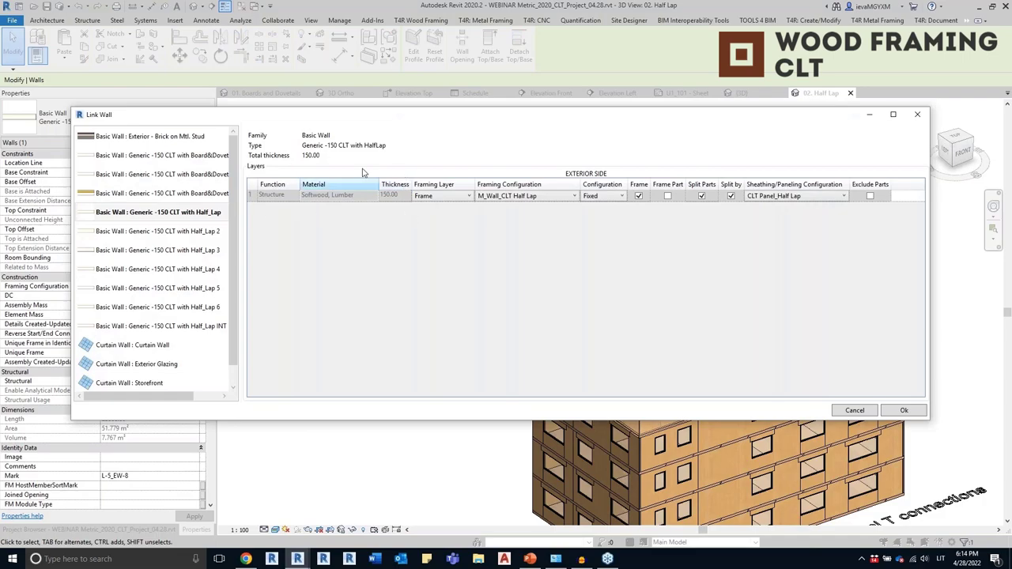
pyautogui.click(546, 202)
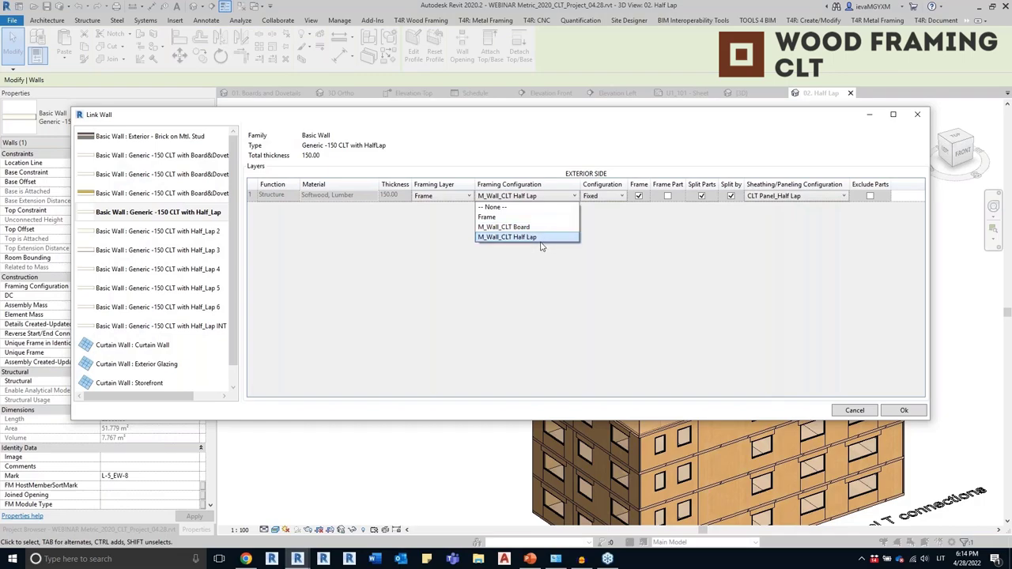
pyautogui.click(527, 273)
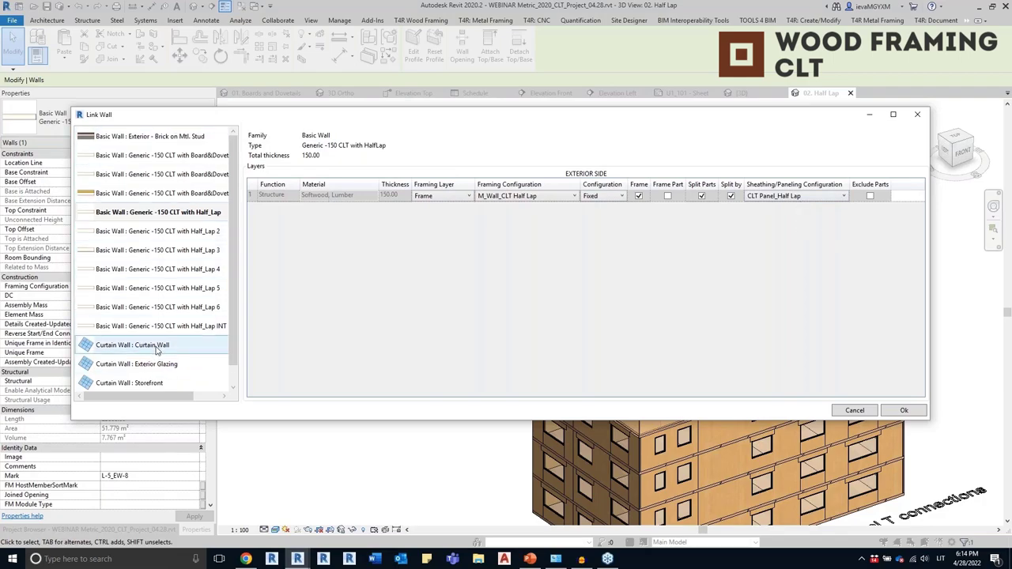
pyautogui.click(552, 197)
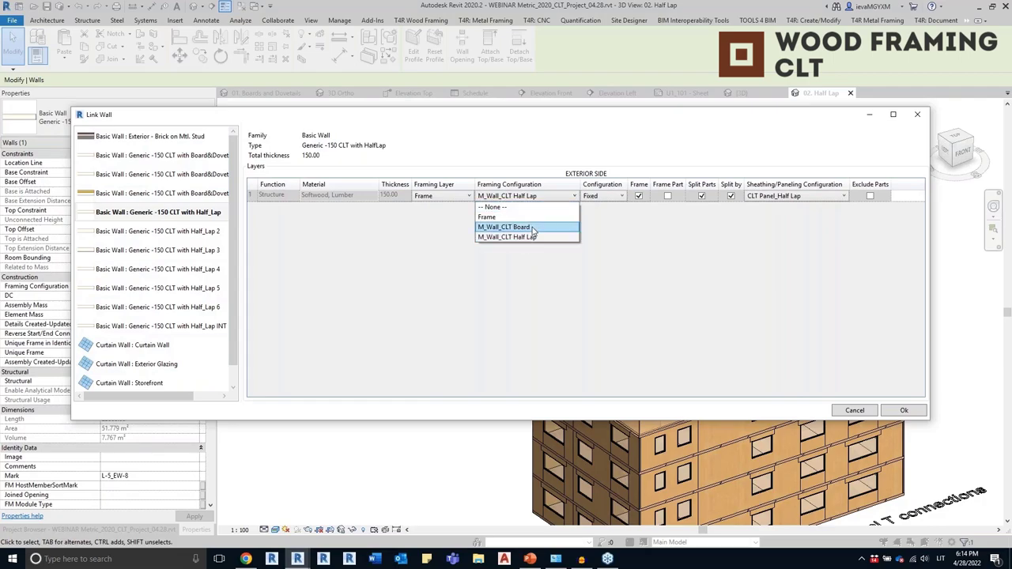
pyautogui.click(475, 311)
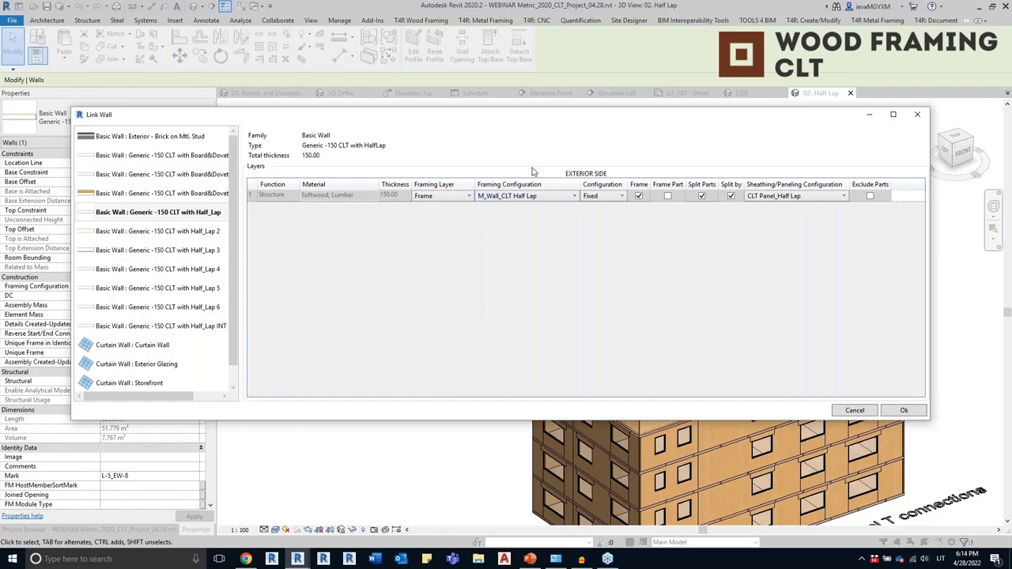
pyautogui.click(917, 117)
pyautogui.press('Escape')
# Select all top-storey walls together with the 200 mm half-lap CLT floor beneath them and generate their CLT panels
pyautogui.keyDown('shift'); pyautogui.moveTo(679, 344); pyautogui.dragTo(639, 266, button='middle'); pyautogui.keyUp('shift')
pyautogui.moveTo(942, 286); pyautogui.dragTo(505, 330)
pyautogui.keyDown('shift'); pyautogui.moveTo(545, 361); pyautogui.dragTo(642, 416, button='middle'); pyautogui.keyUp('shift')
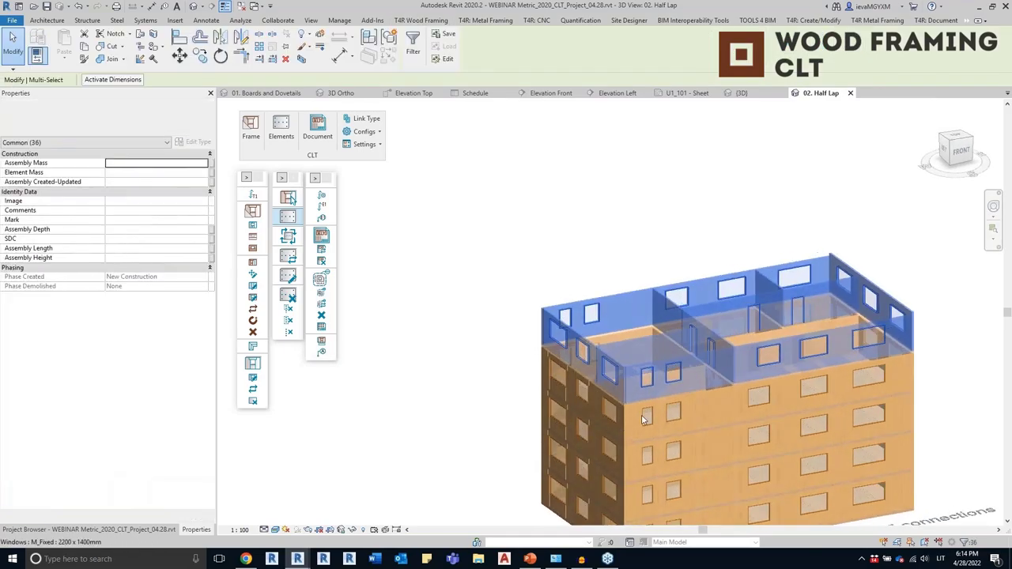
pyautogui.scroll(10, 641, 414)
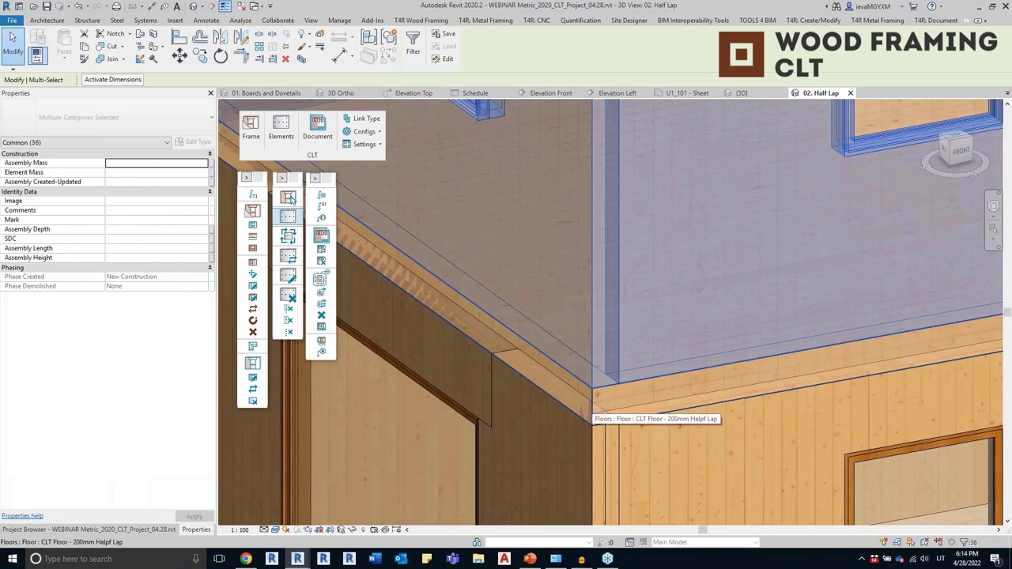
pyautogui.click(590, 402)
pyautogui.scroll(-10, 590, 401)
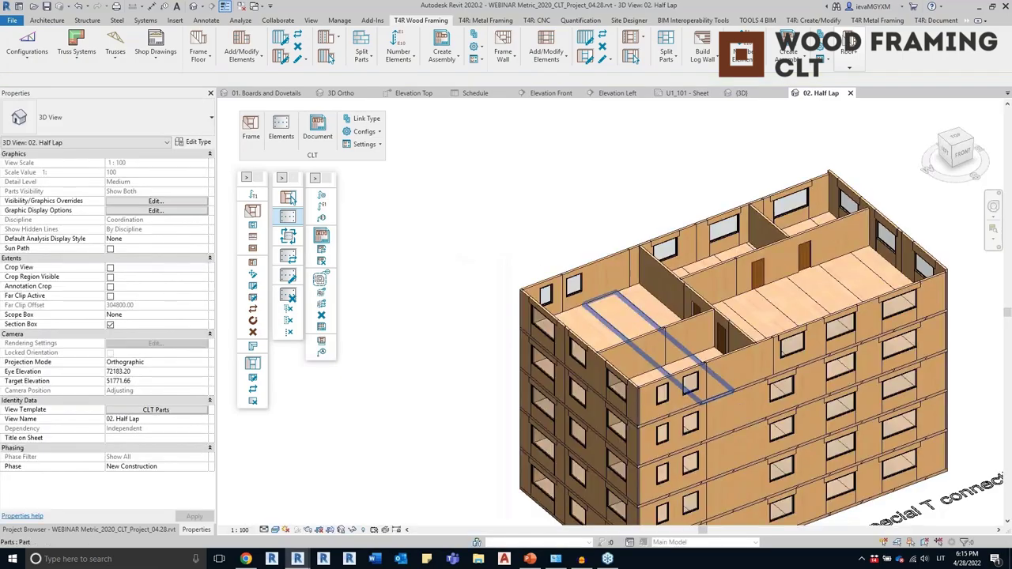
# Examine the half-lap joint between two front wall panels and the one between the floor panels below
pyautogui.scroll(5, 720, 359)
pyautogui.click(684, 358)
pyautogui.scroll(4, 685, 357)
pyautogui.scroll(3, 684, 357)
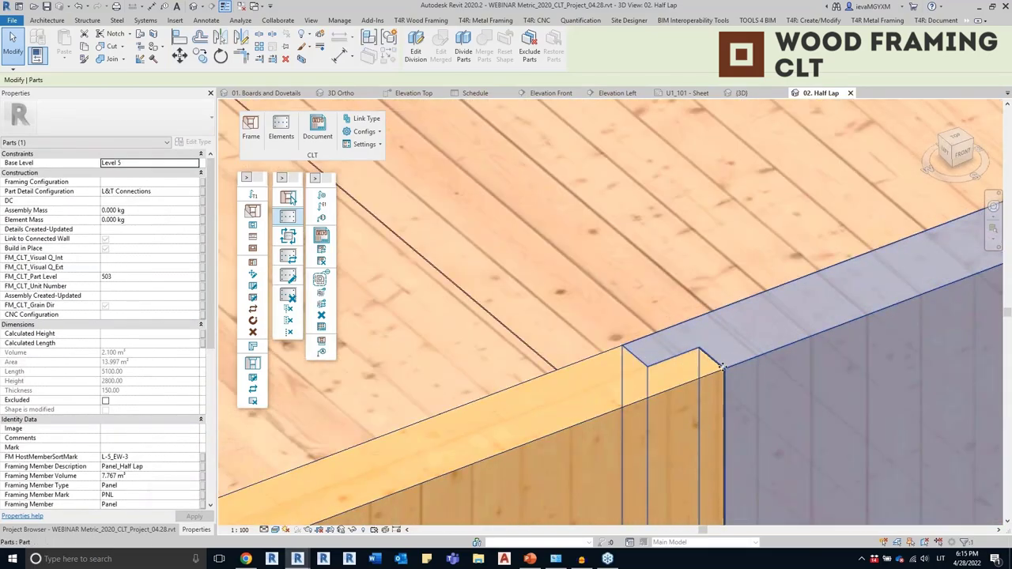
pyautogui.scroll(-6, 717, 365)
pyautogui.moveTo(754, 372); pyautogui.dragTo(758, 63, button='middle')
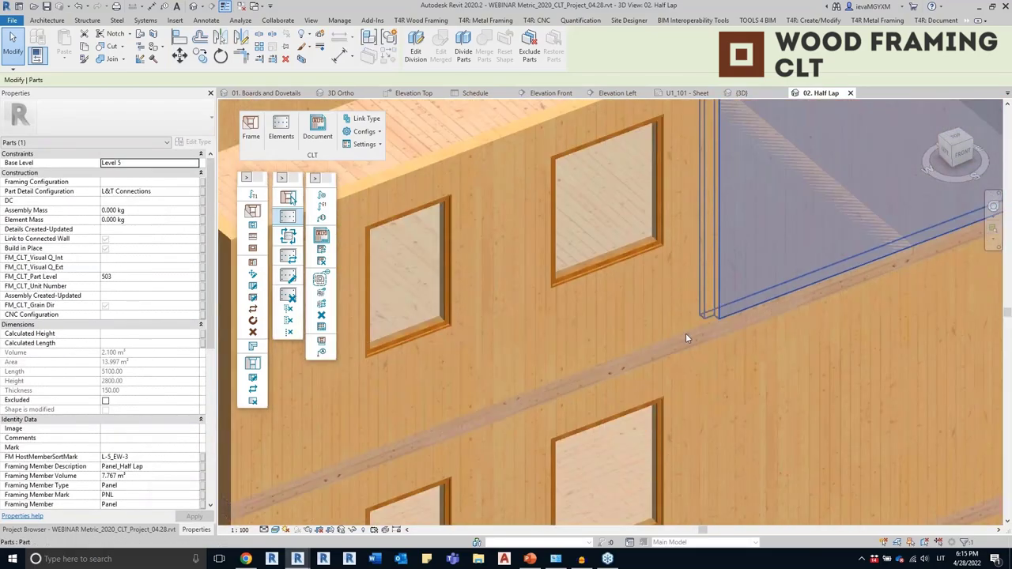
pyautogui.scroll(2, 687, 336)
pyautogui.scroll(2, 697, 344)
pyautogui.click(574, 376)
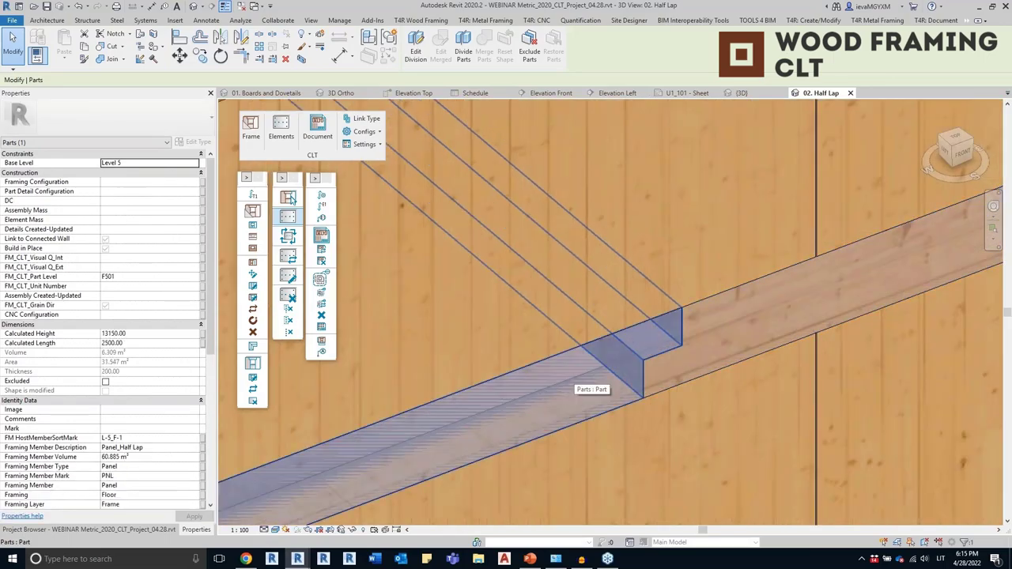
# Examine the L connection where the top-storey exterior wall panels meet at the building corner
pyautogui.scroll(-4, 572, 381)
pyautogui.keyDown('shift'); pyautogui.moveTo(572, 381); pyautogui.dragTo(727, 376, button='middle'); pyautogui.keyUp('shift')
pyautogui.moveTo(377, 302); pyautogui.dragTo(598, 265, button='middle')
pyautogui.scroll(5, 598, 266)
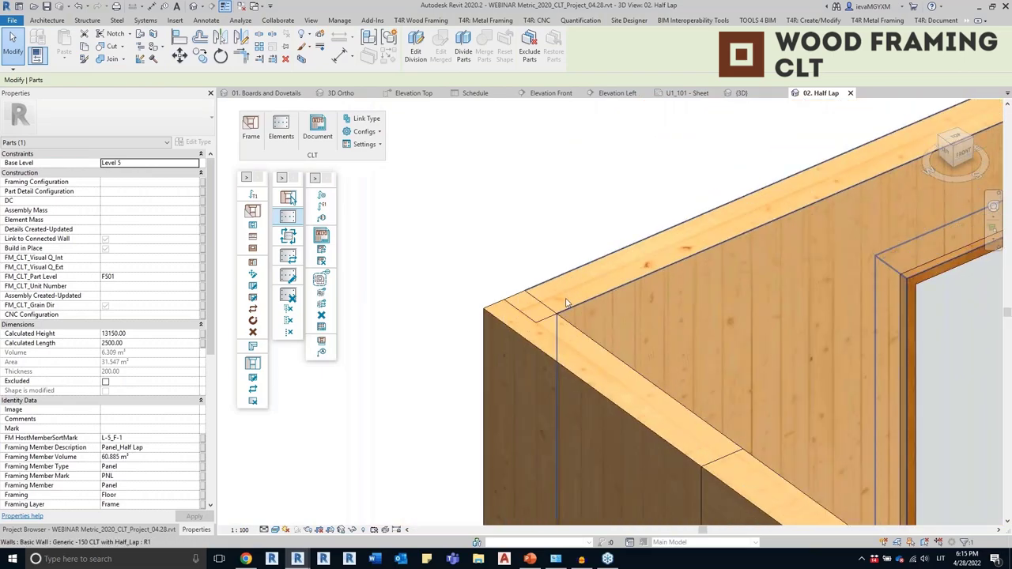
pyautogui.click(563, 313)
pyautogui.scroll(2, 563, 312)
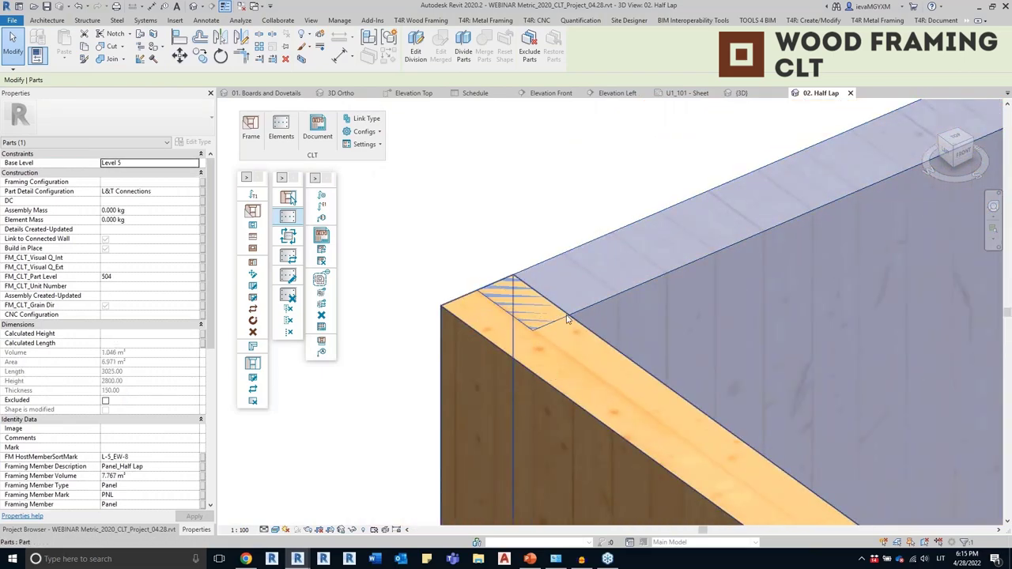
pyautogui.scroll(-6, 593, 299)
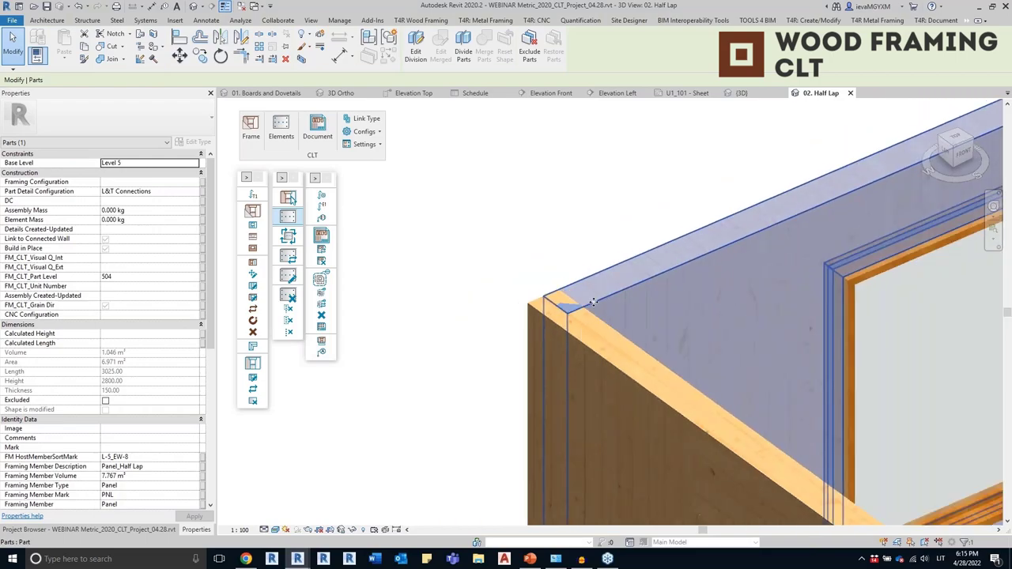
# Examine the T connection where the interior wall panel cuts into the rear exterior wall, and clear the selection
pyautogui.scroll(5, 667, 349)
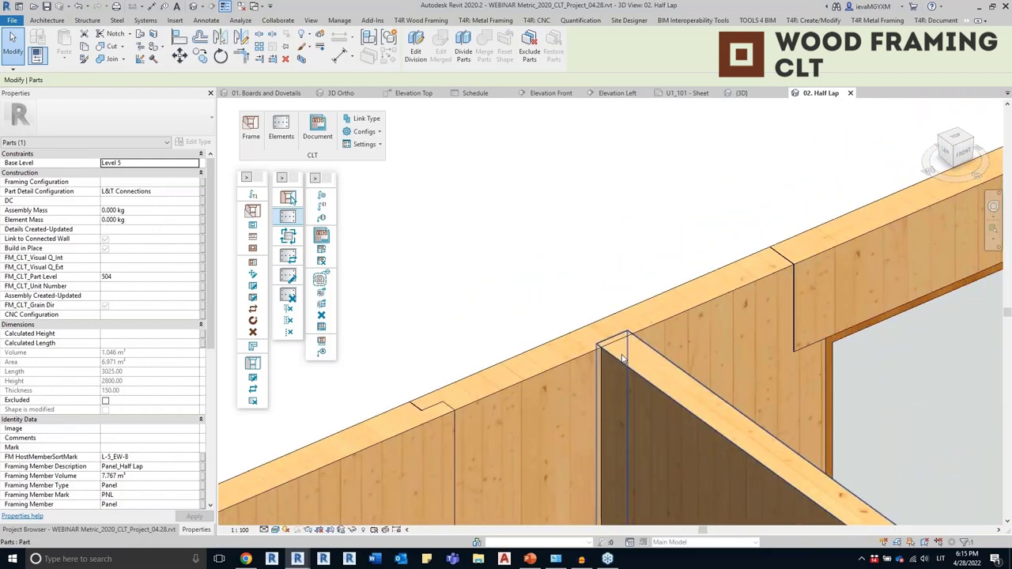
pyautogui.click(606, 336)
pyautogui.click(597, 175)
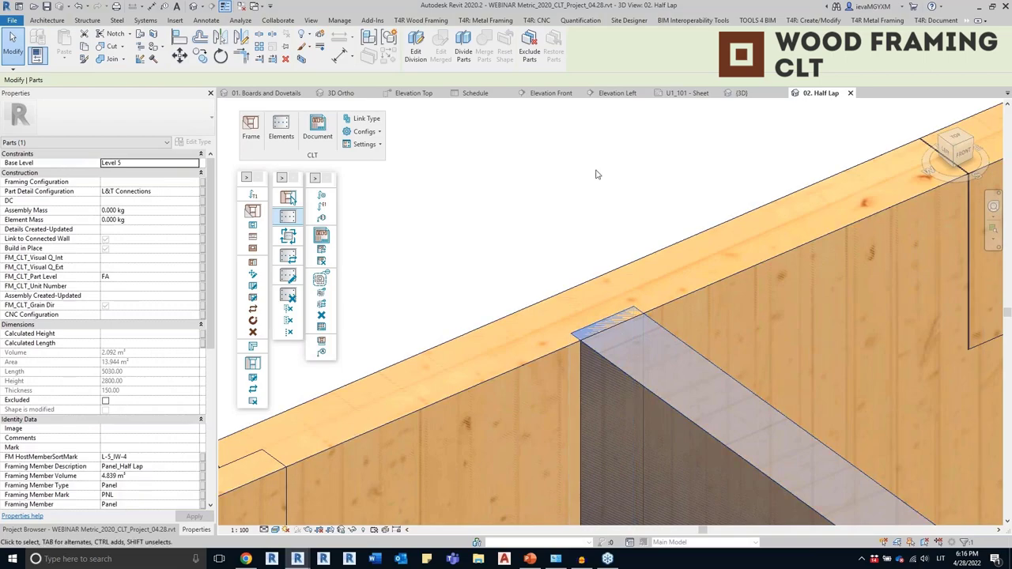
pyautogui.scroll(-3, 601, 292)
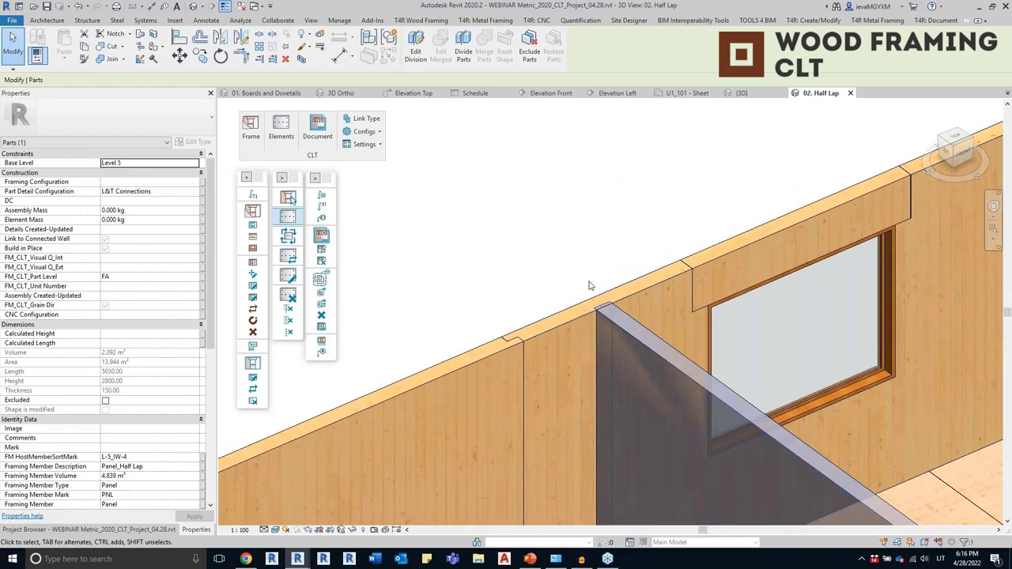
pyautogui.scroll(-8, 589, 286)
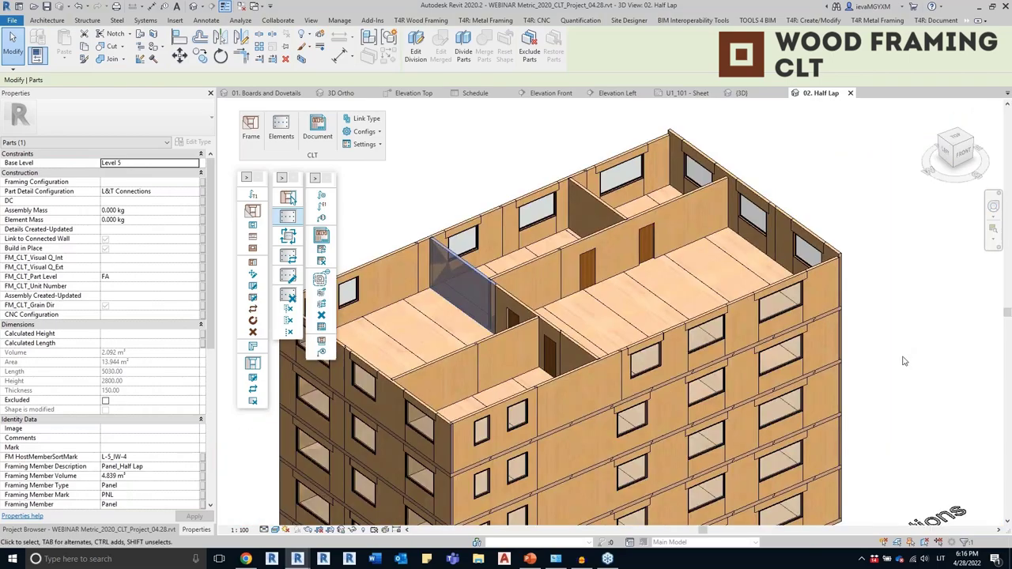
pyautogui.scroll(-3, 902, 356)
pyautogui.click(889, 332)
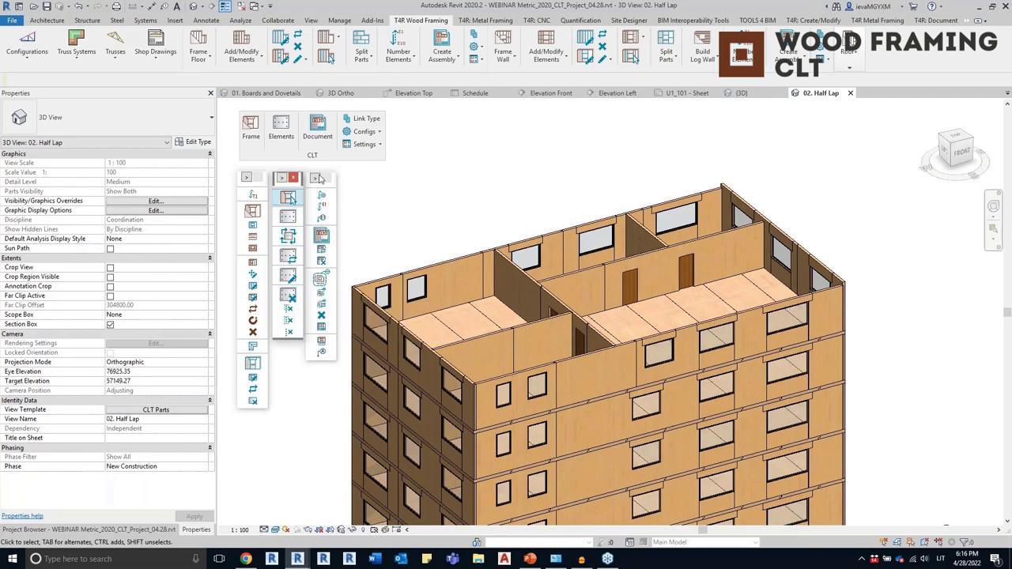
# Move the middle window of the top-storey front wall a short way along the wall toward the building's right-hand corner
pyautogui.click(313, 185)
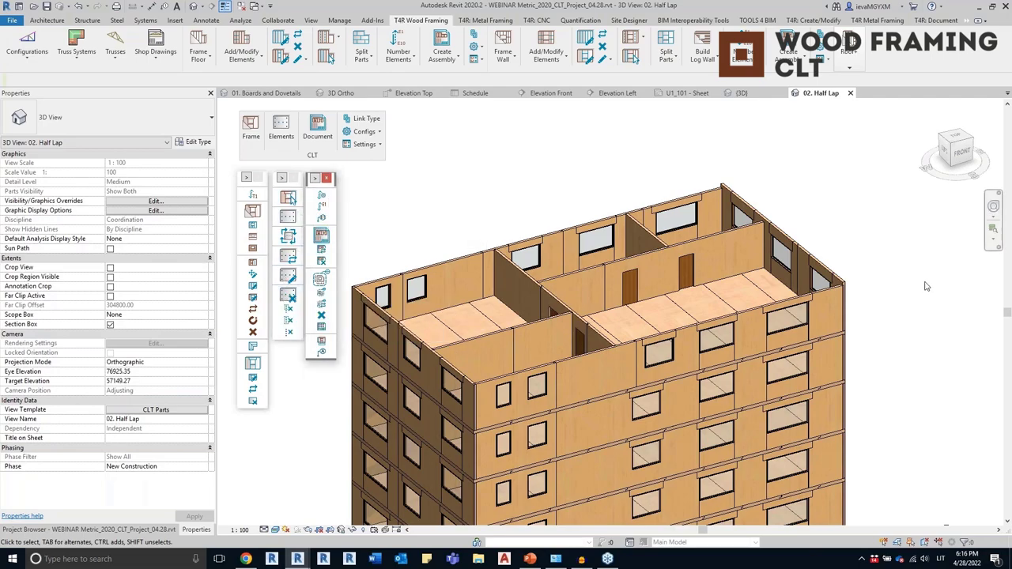
pyautogui.keyDown('shift'); pyautogui.moveTo(864, 363); pyautogui.dragTo(893, 357, button='middle'); pyautogui.keyUp('shift')
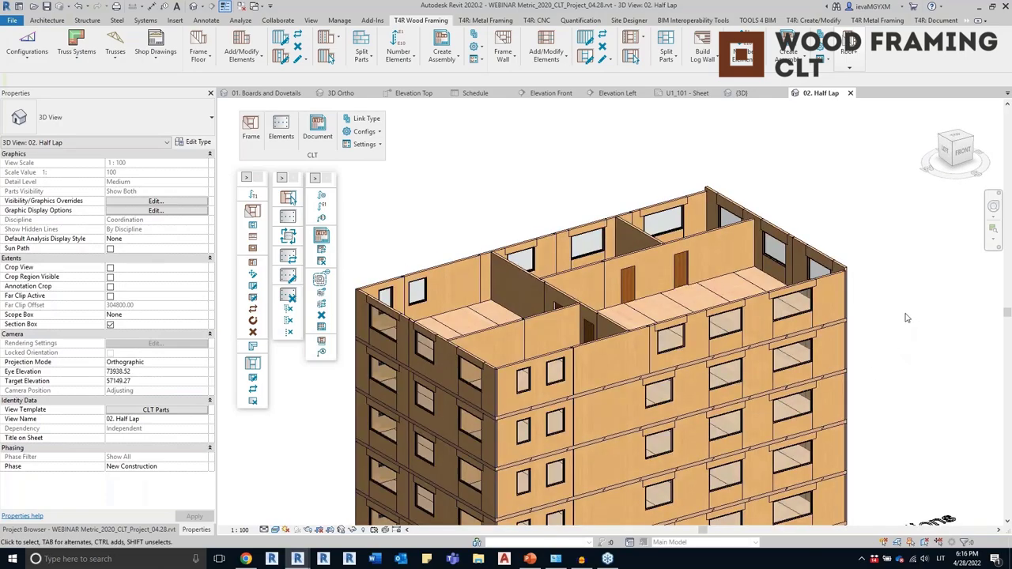
pyautogui.keyDown('shift'); pyautogui.moveTo(900, 306); pyautogui.dragTo(880, 332, button='middle'); pyautogui.keyUp('shift')
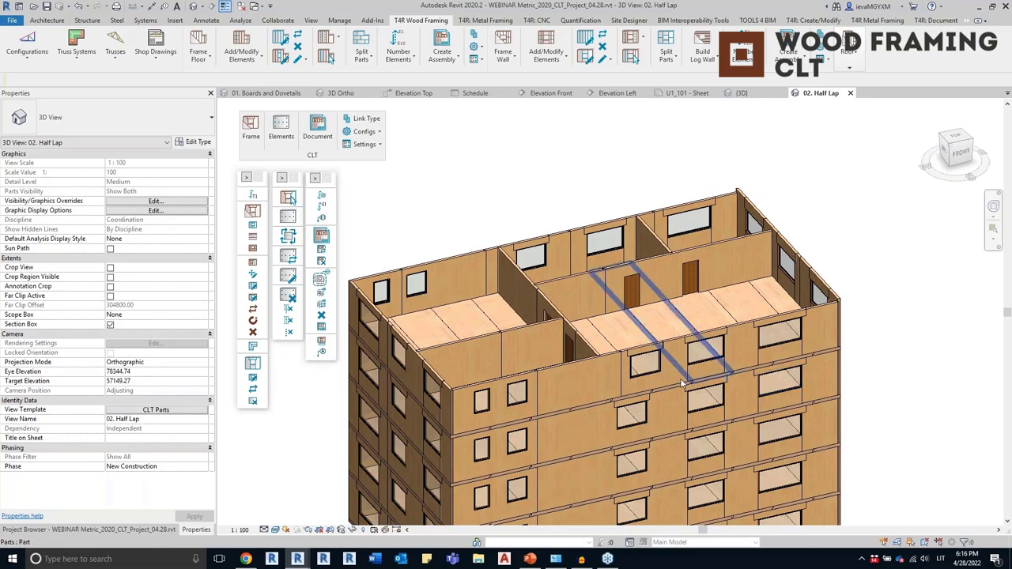
pyautogui.scroll(4, 678, 363)
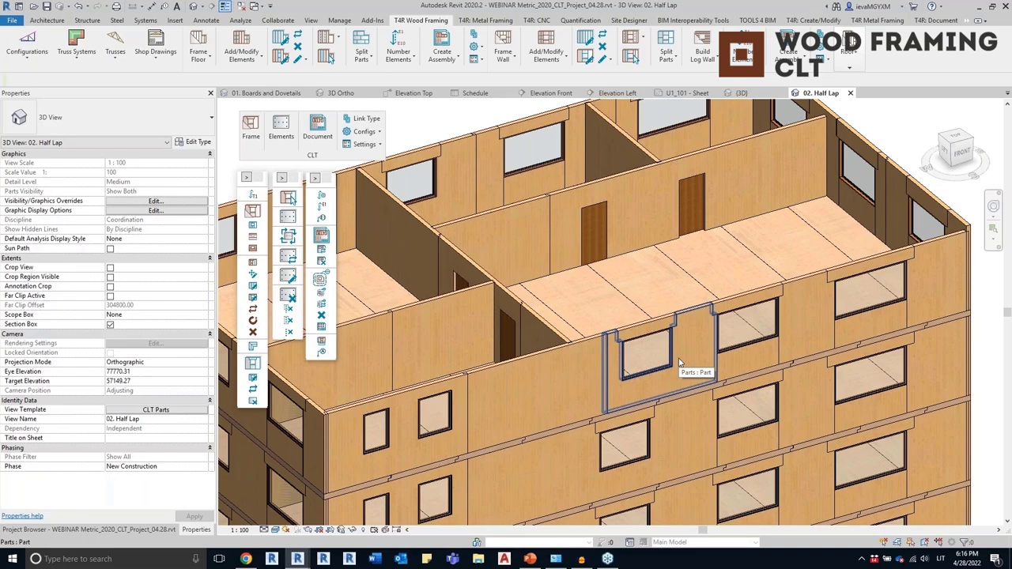
pyautogui.scroll(3, 679, 362)
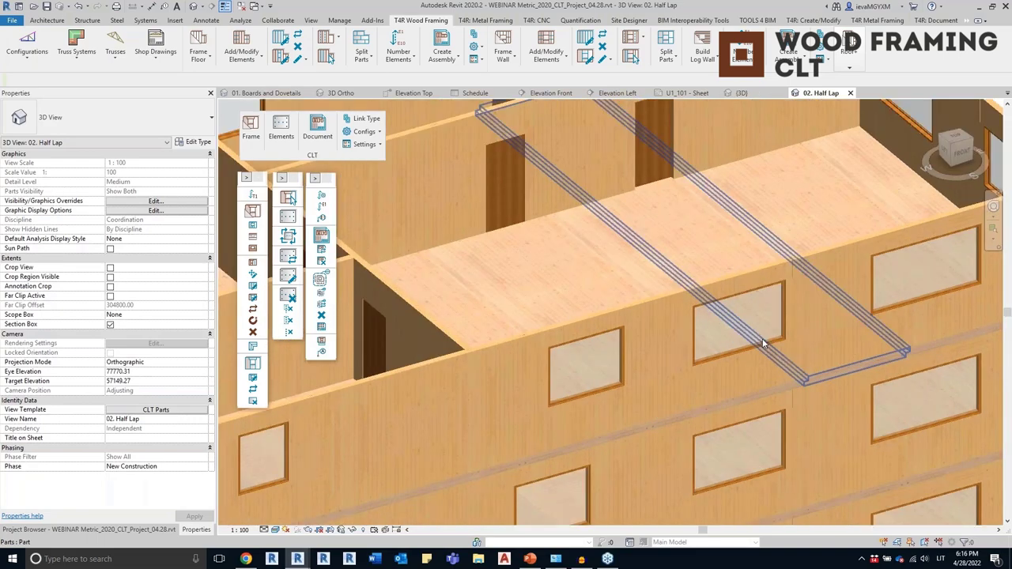
pyautogui.click(767, 340)
pyautogui.scroll(2, 760, 348)
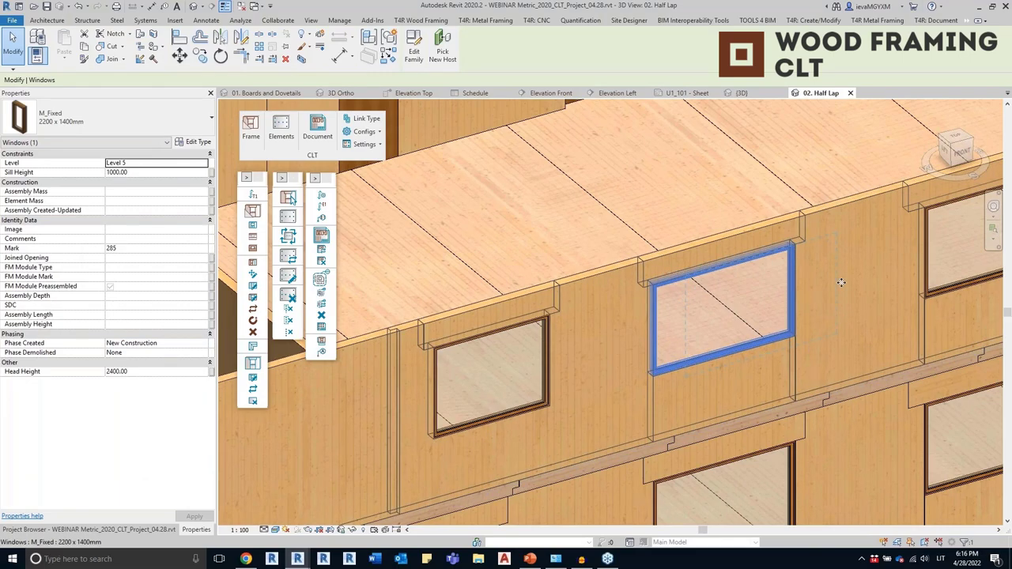
pyautogui.moveTo(687, 299); pyautogui.dragTo(717, 354)
pyautogui.scroll(-3, 706, 382)
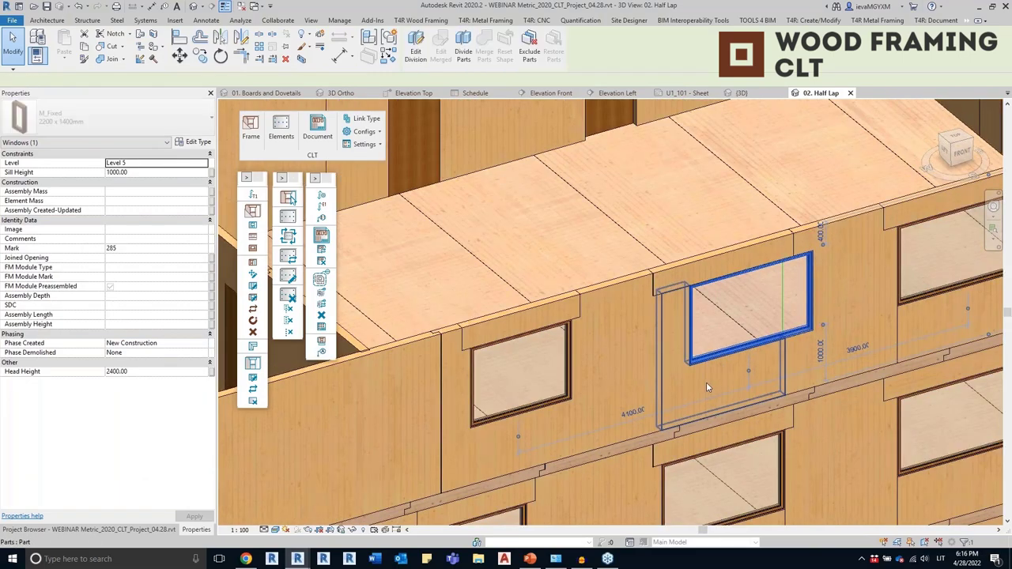
# Update the top-storey front wall's frame so that its CLT panel splits follow the moved window
pyautogui.click(704, 388)
pyautogui.keyDown('shift'); pyautogui.moveTo(704, 387); pyautogui.dragTo(743, 371, button='middle'); pyautogui.keyUp('shift')
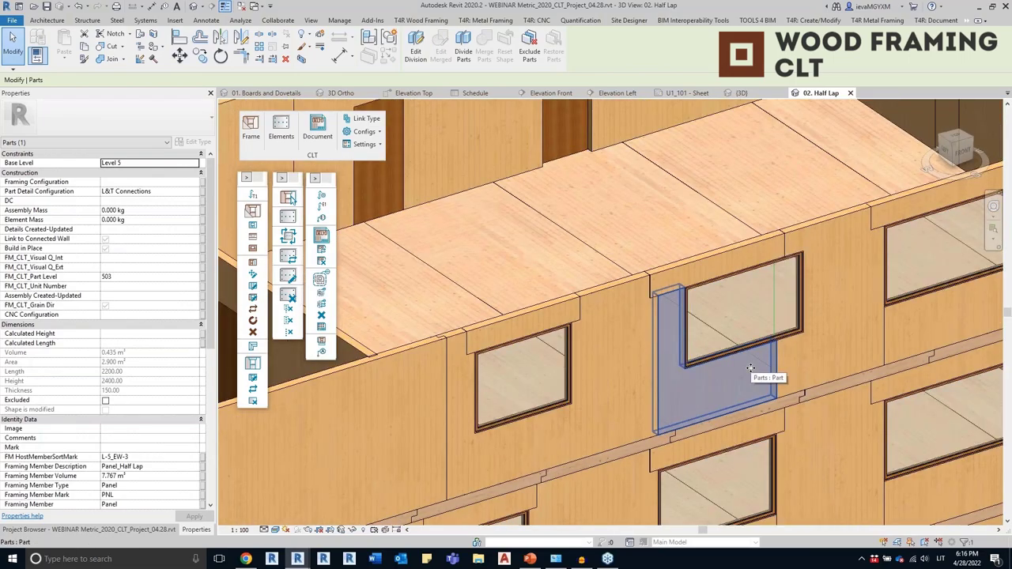
pyautogui.scroll(-1, 752, 368)
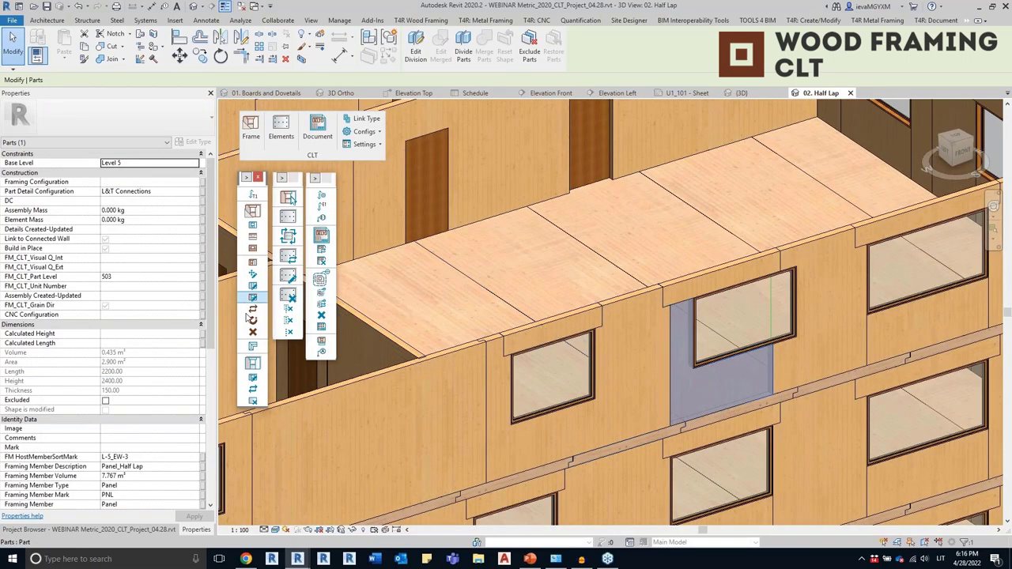
pyautogui.click(256, 308)
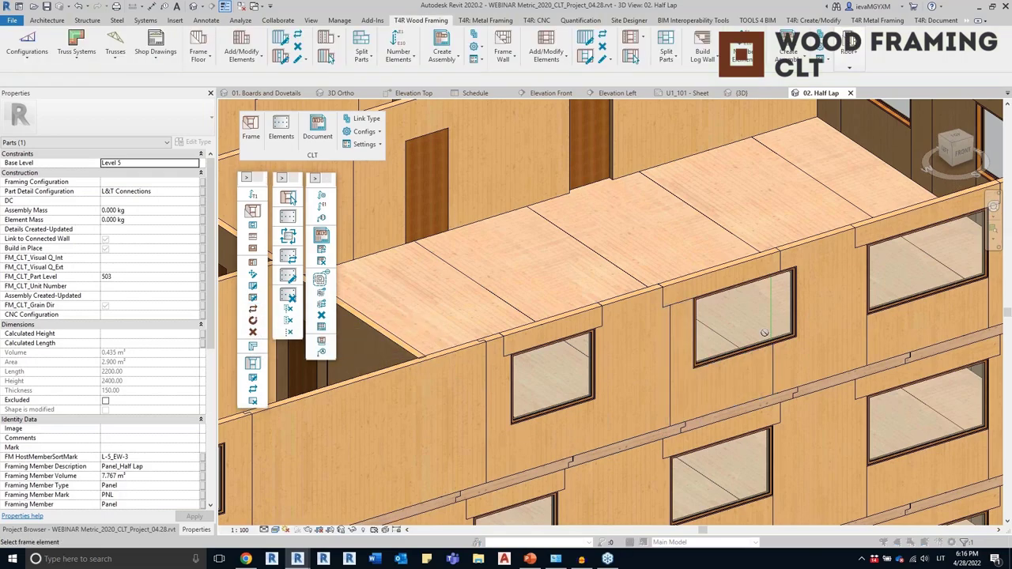
pyautogui.click(781, 374)
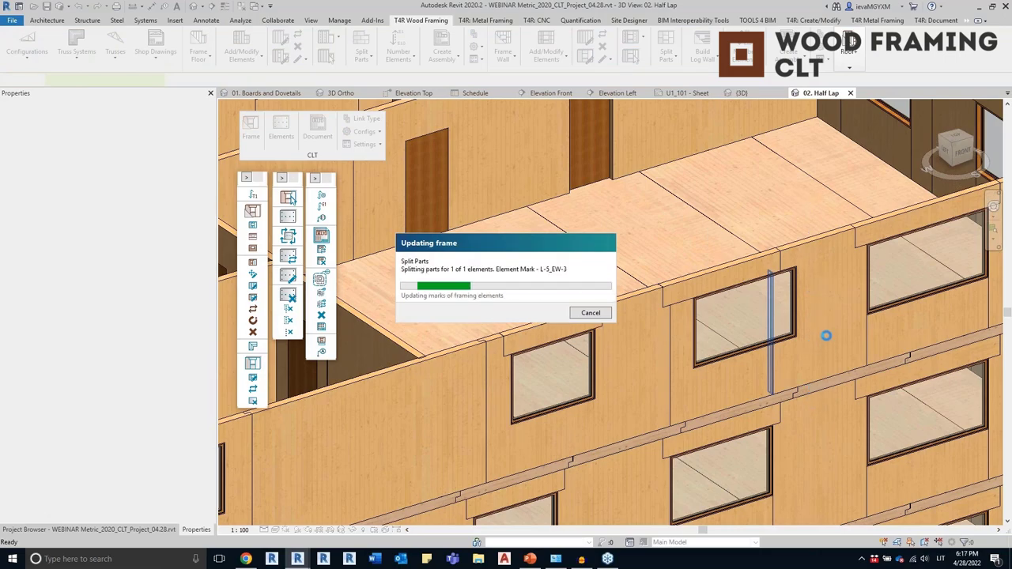
pyautogui.click(737, 269)
pyautogui.keyDown('shift'); pyautogui.moveTo(839, 316); pyautogui.dragTo(800, 365, button='middle'); pyautogui.keyUp('shift')
pyautogui.press('Escape')
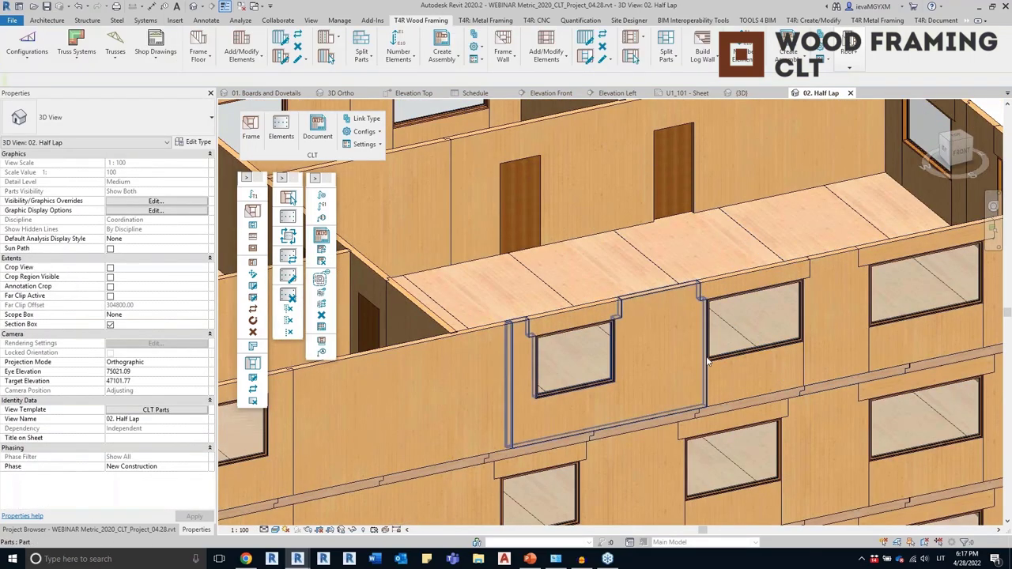
# Examine the updated CLT panel pieces below and above the moved window
pyautogui.click(739, 393)
pyautogui.scroll(3, 774, 275)
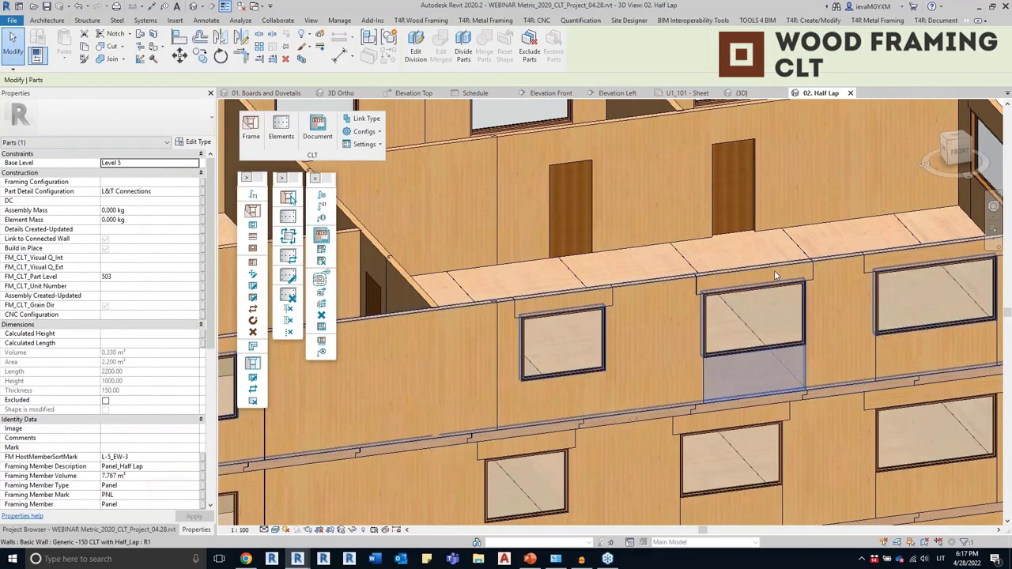
pyautogui.click(774, 272)
pyautogui.keyDown('shift'); pyautogui.moveTo(784, 309); pyautogui.dragTo(755, 314, button='middle'); pyautogui.keyUp('shift')
pyautogui.scroll(1, 734, 290)
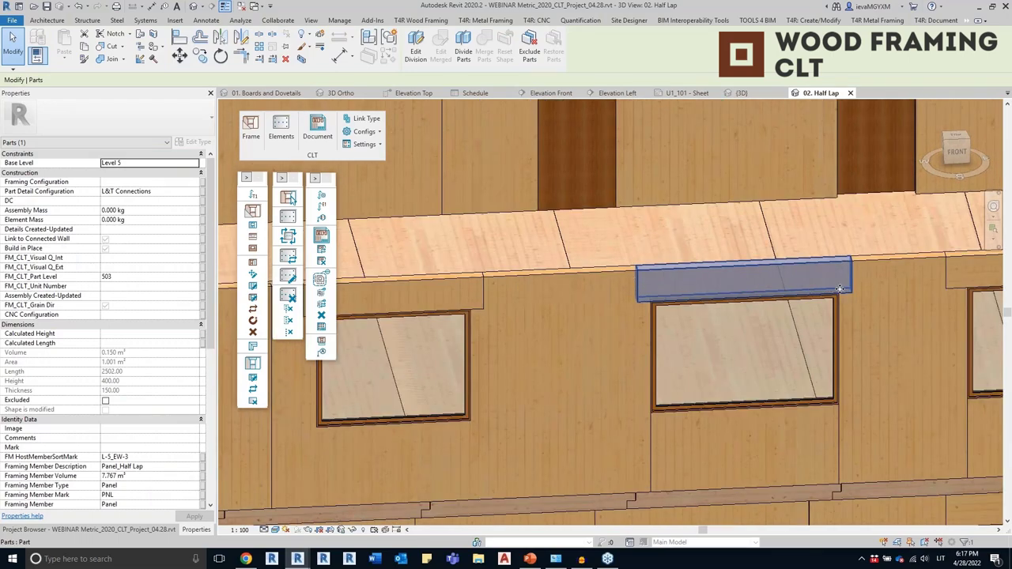
pyautogui.keyDown('shift'); pyautogui.moveTo(840, 288); pyautogui.dragTo(723, 276, button='middle'); pyautogui.keyUp('shift')
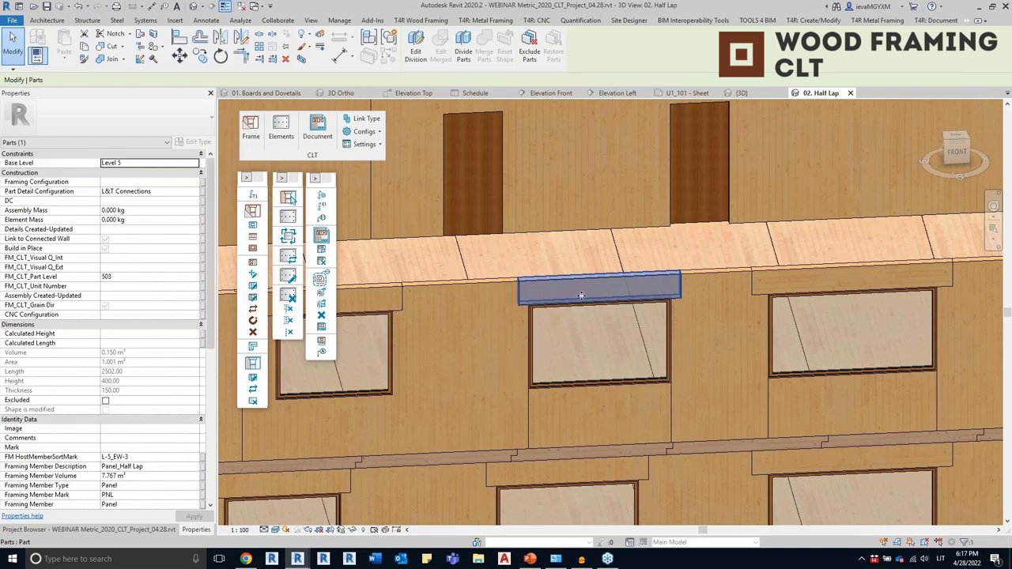
pyautogui.keyDown('shift'); pyautogui.moveTo(613, 295); pyautogui.dragTo(661, 327, button='middle'); pyautogui.keyUp('shift')
pyautogui.scroll(1, 576, 333)
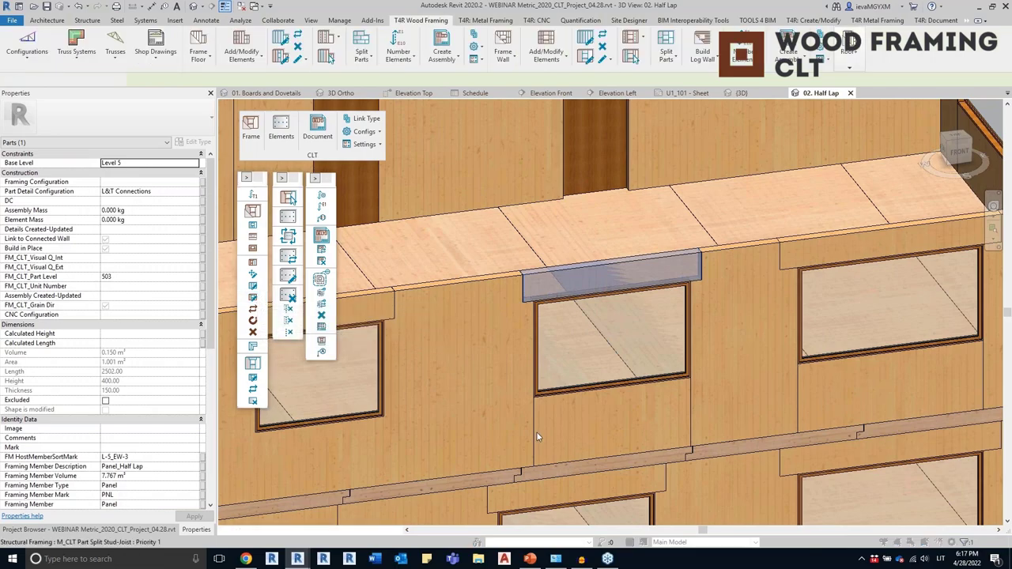
# Modify the window configuration from the split stud beside the moved window, setting the second trimmer item's spacing to 300 mm
pyautogui.press('Escape')
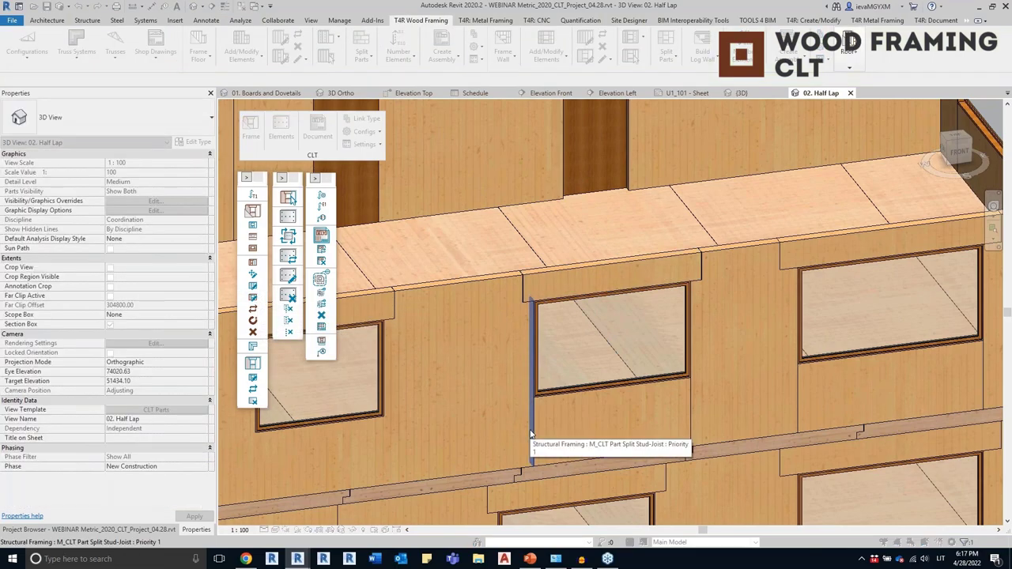
pyautogui.click(530, 434)
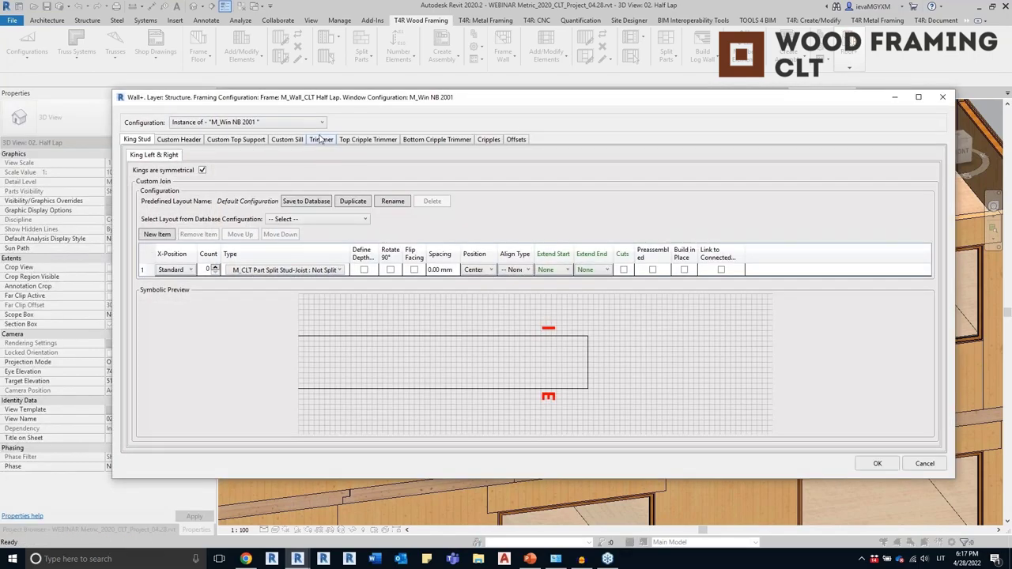
pyautogui.click(314, 125)
pyautogui.click(409, 125)
pyautogui.click(186, 143)
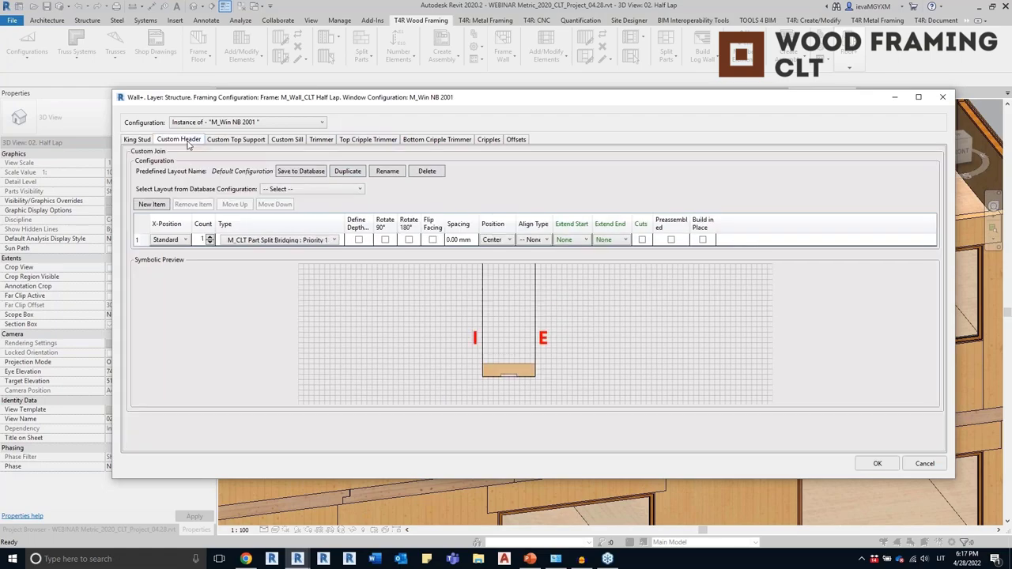
pyautogui.click(321, 139)
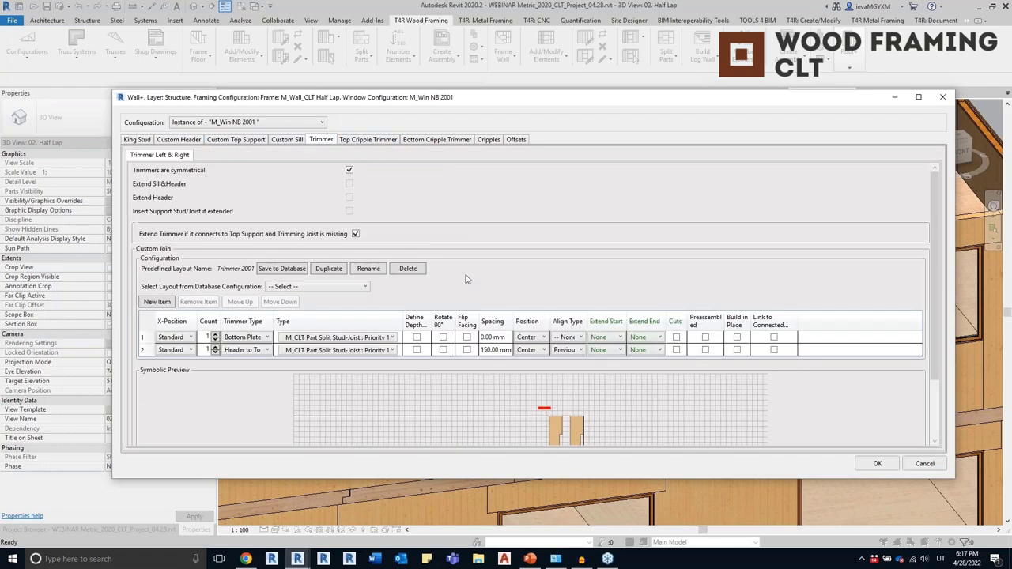
pyautogui.click(484, 350)
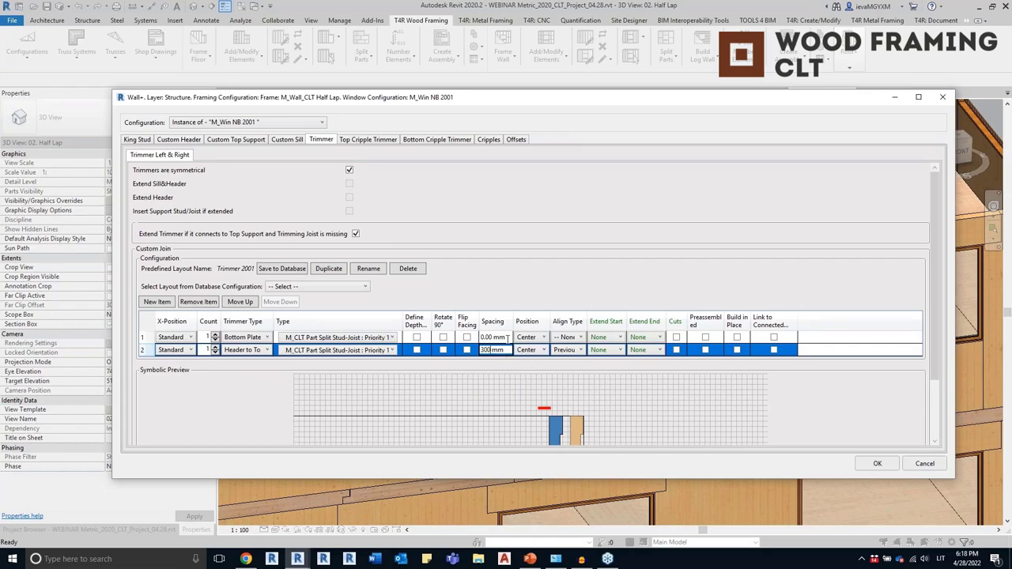
pyautogui.click(501, 336)
pyautogui.click(877, 467)
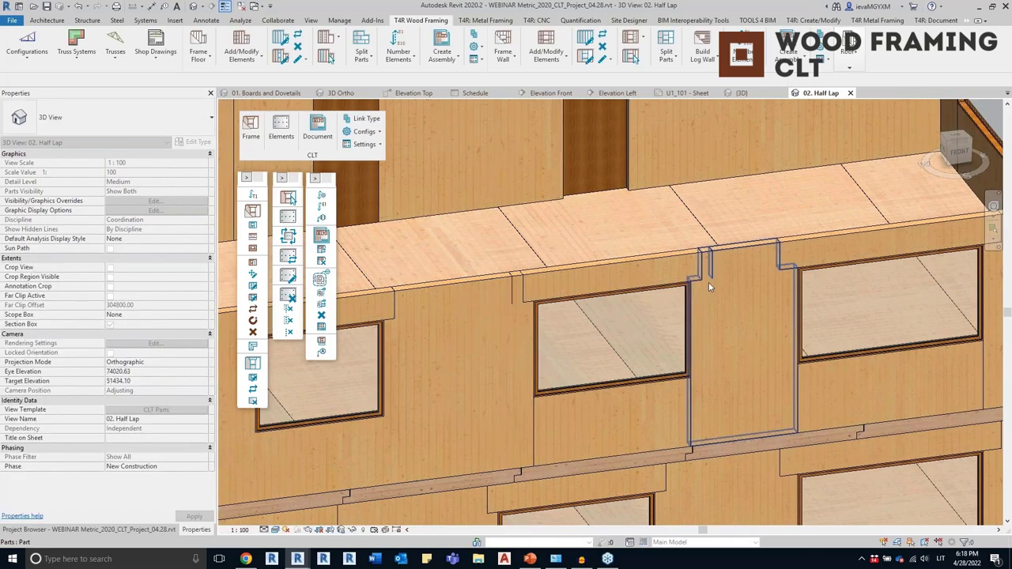
# Split the front wall's parts again with the new trimmer spacing and check the header piece above the moved window
pyautogui.scroll(2, 503, 285)
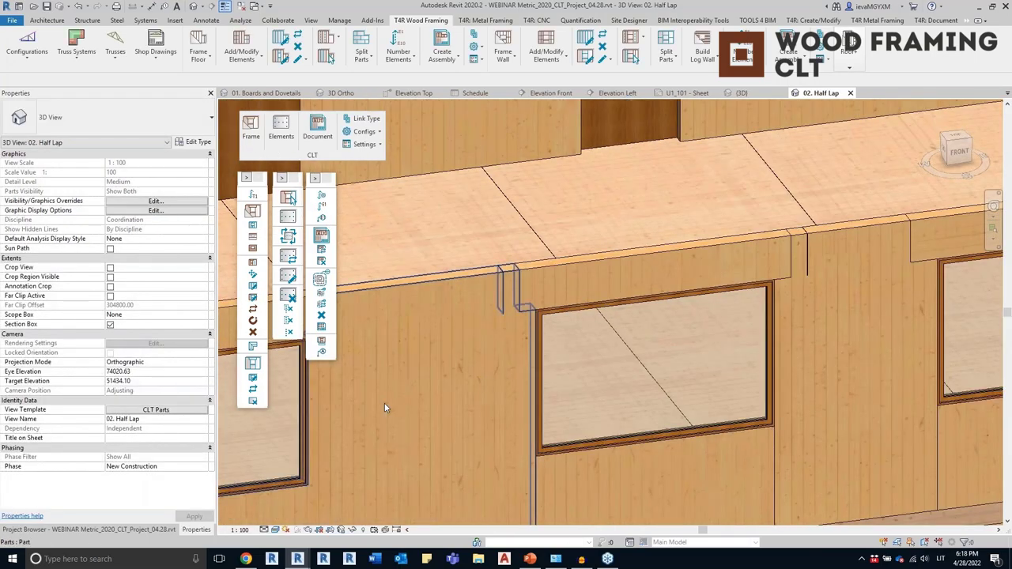
pyautogui.click(252, 363)
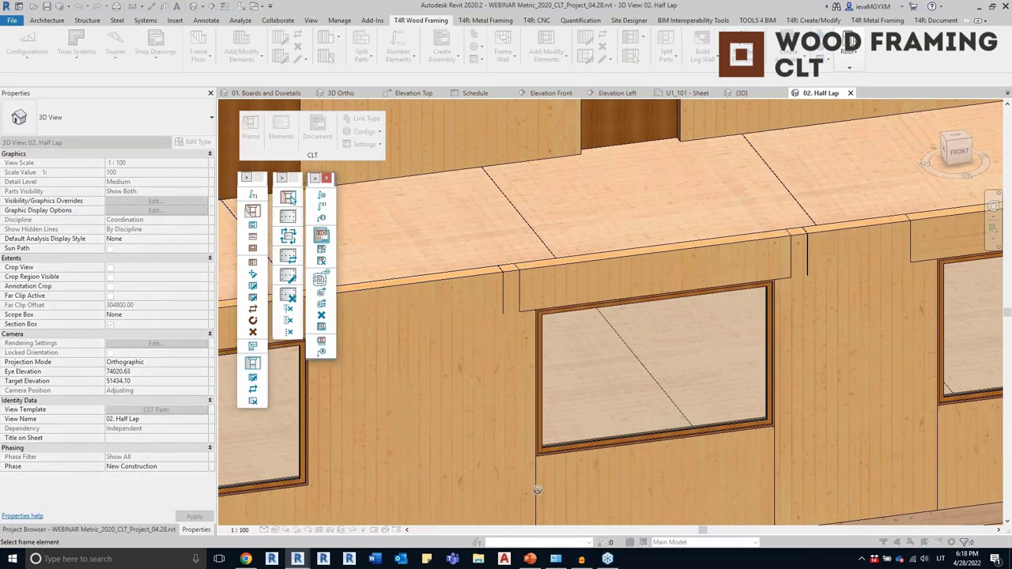
pyautogui.press('Escape')
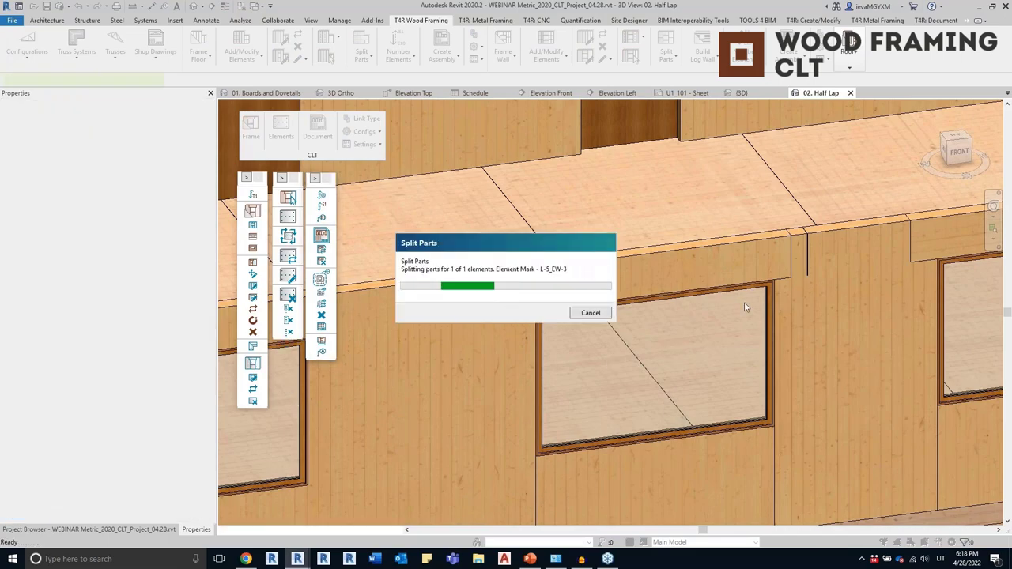
pyautogui.click(599, 269)
pyautogui.scroll(-4, 598, 270)
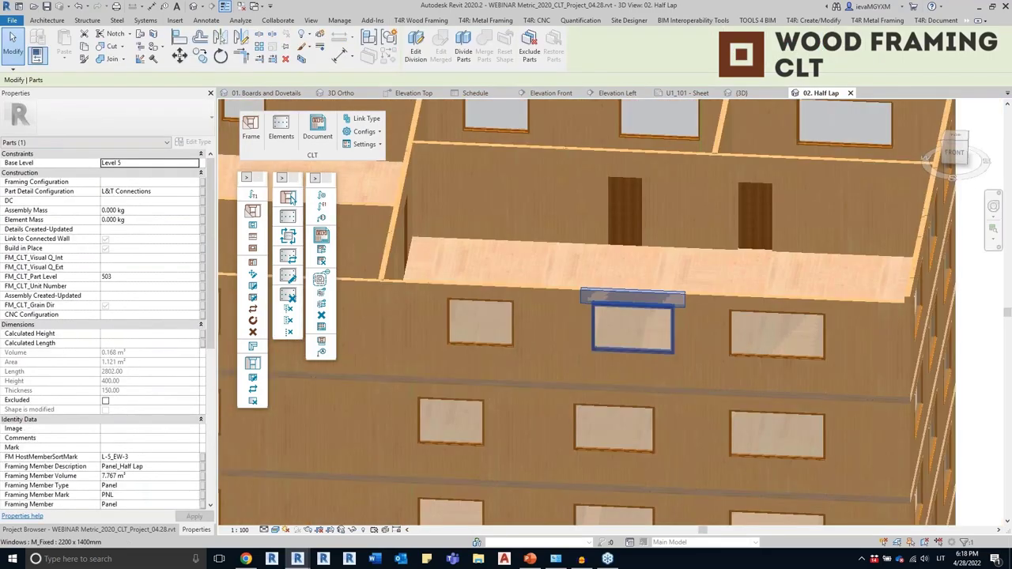
pyautogui.keyDown('shift'); pyautogui.moveTo(601, 316); pyautogui.dragTo(656, 348, button='middle'); pyautogui.keyUp('shift')
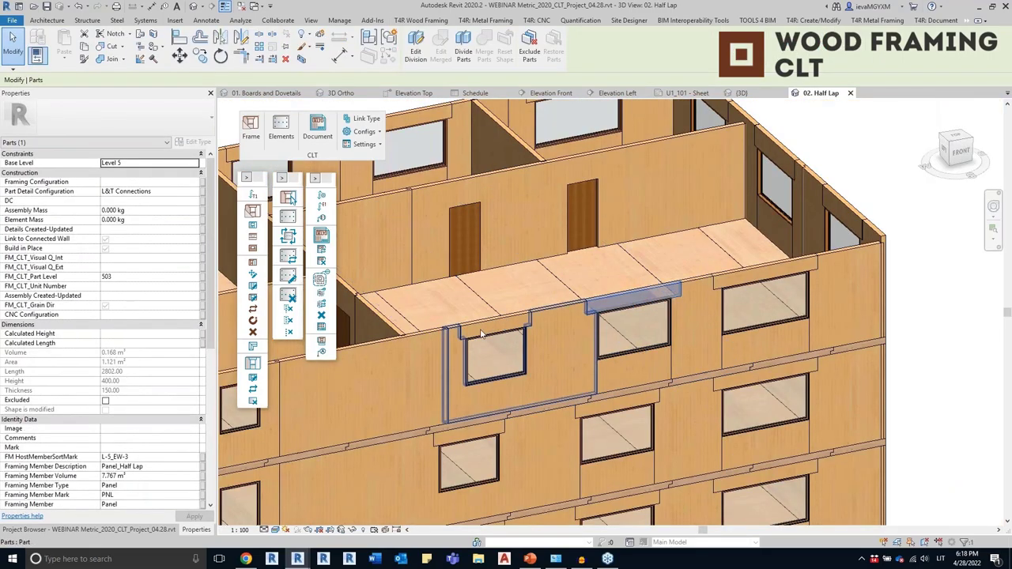
# Examine the windowless top-storey front wall panel and its half-lap edges, and clear the selection
pyautogui.scroll(-2, 527, 294)
pyautogui.moveTo(528, 326); pyautogui.dragTo(660, 326, button='middle')
pyautogui.scroll(-1, 644, 315)
pyautogui.press('Escape')
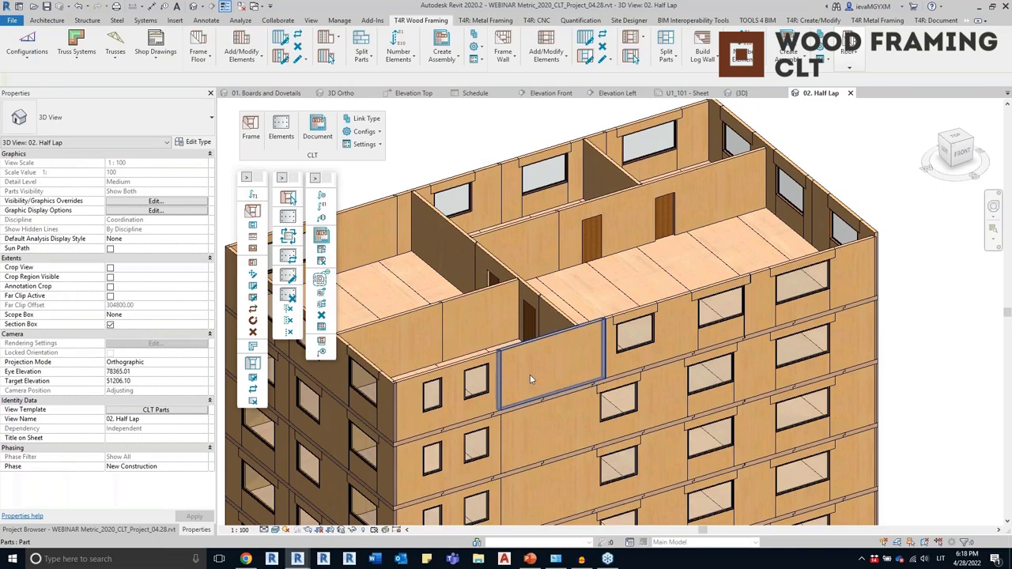
pyautogui.keyDown('shift'); pyautogui.moveTo(530, 375); pyautogui.dragTo(510, 403, button='middle'); pyautogui.keyUp('shift')
pyautogui.scroll(3, 511, 399)
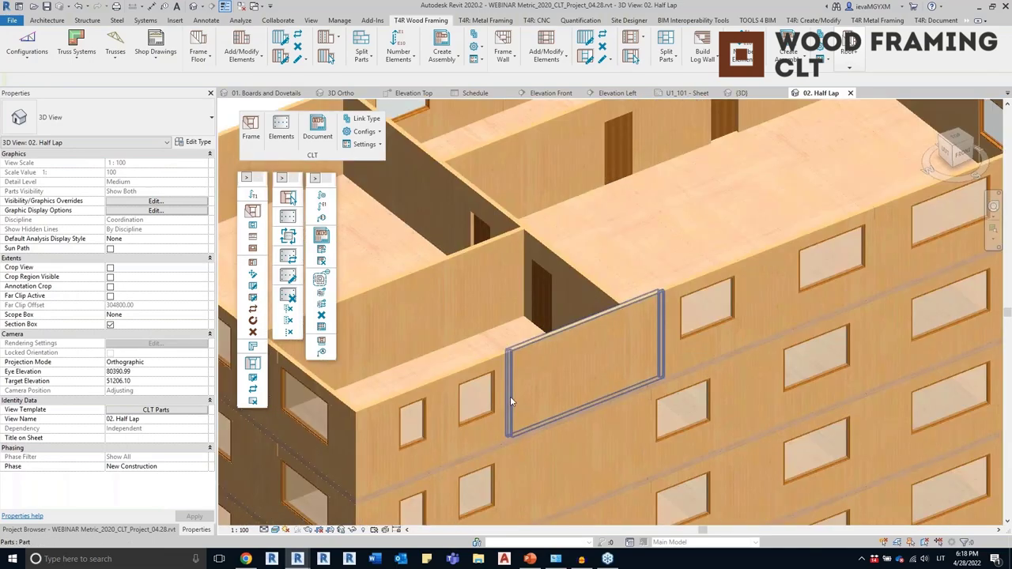
pyautogui.click(526, 384)
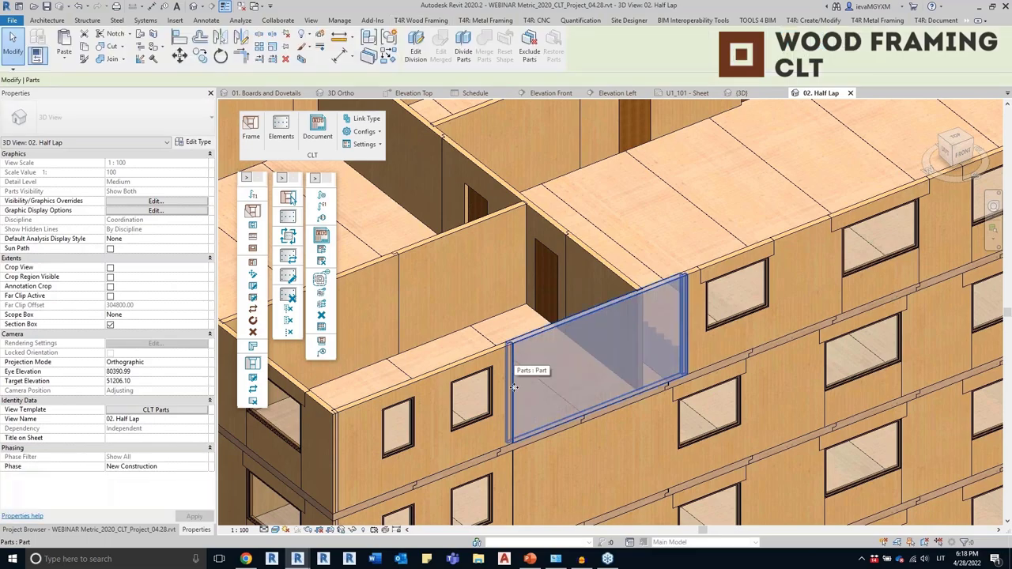
pyautogui.press('Escape')
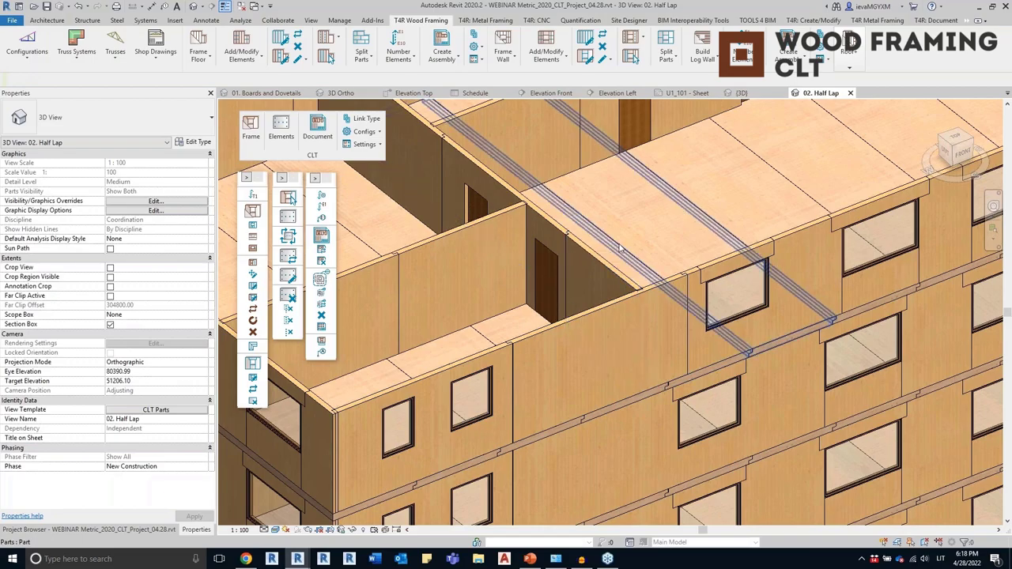
# Set Parts Visibility to Show Original in the CLT Parts view template of the half-lap 3D view
pyautogui.keyDown('shift'); pyautogui.moveTo(616, 273); pyautogui.dragTo(949, 348, button='middle'); pyautogui.keyUp('shift')
pyautogui.scroll(-3, 579, 378)
pyautogui.moveTo(933, 245); pyautogui.dragTo(916, 266, button='middle')
pyautogui.moveTo(755, 356)
pyautogui.keyDown('shift'); pyautogui.mouseDown(button='middle')
pyautogui.moveTo(746, 389)
pyautogui.moveTo(759, 361)
pyautogui.mouseUp(button='middle'); pyautogui.keyUp('shift')
pyautogui.moveTo(682, 424); pyautogui.dragTo(610, 417, button='middle')
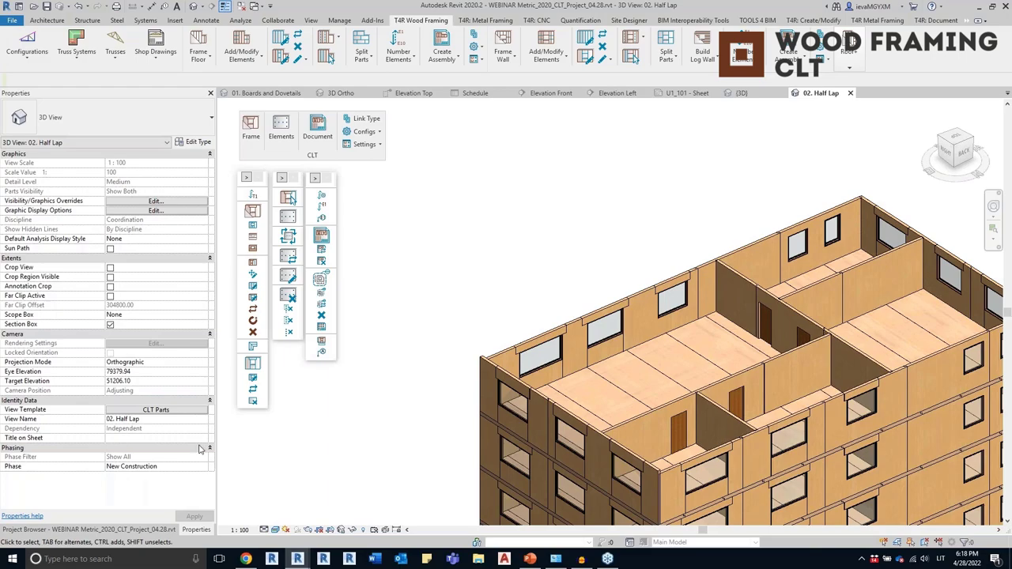
pyautogui.click(169, 410)
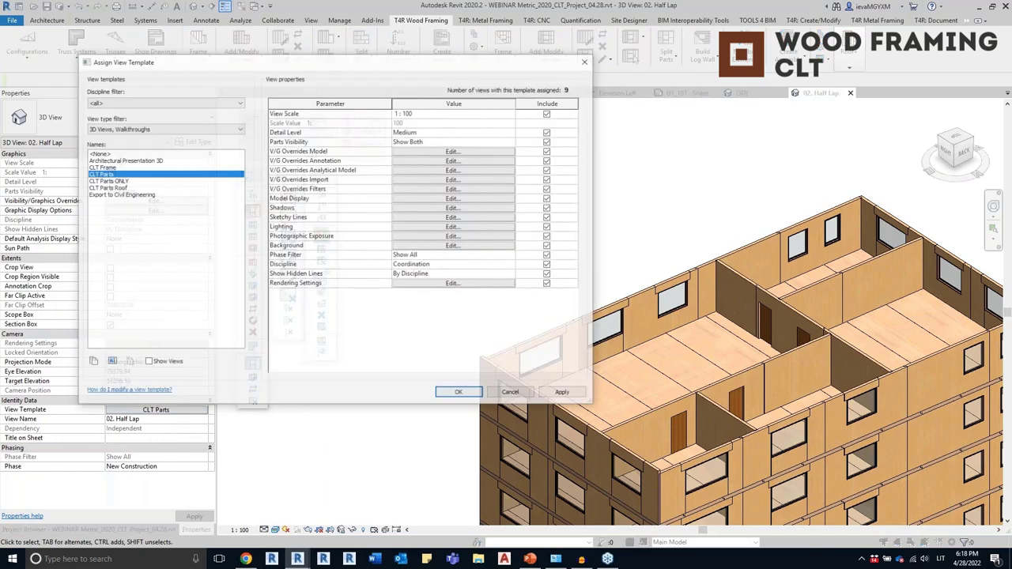
pyautogui.click(511, 144)
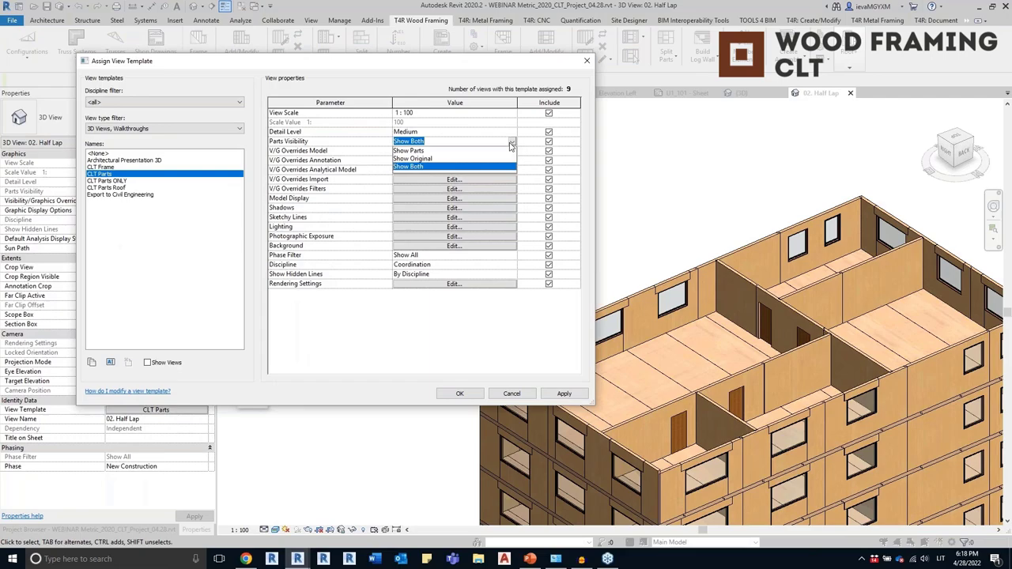
pyautogui.click(412, 159)
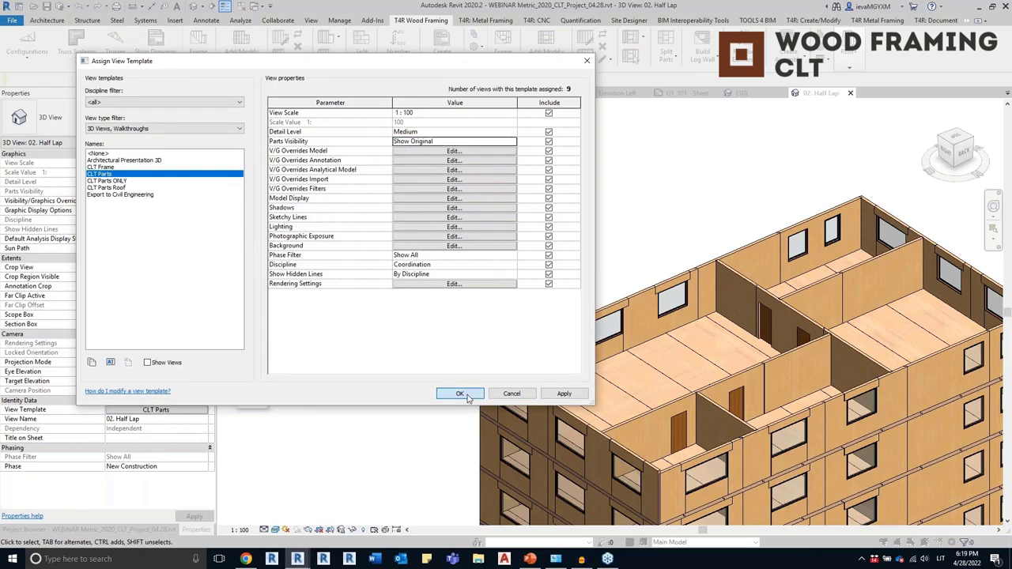
pyautogui.press('Return')
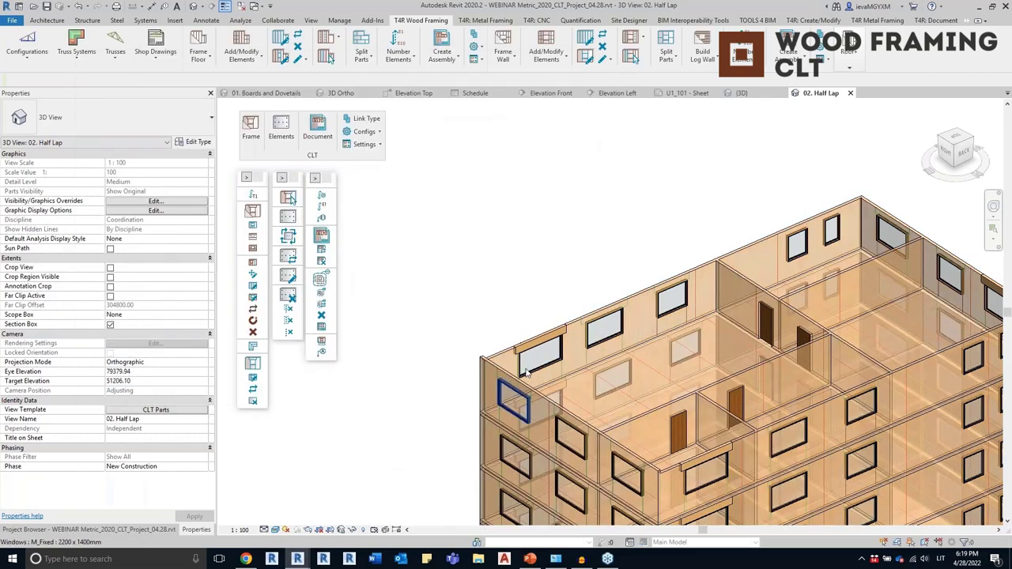
# Check the Split Part Priority in the type properties of the split stud beside the top-storey window, leaving the type unchanged
pyautogui.scroll(5, 526, 372)
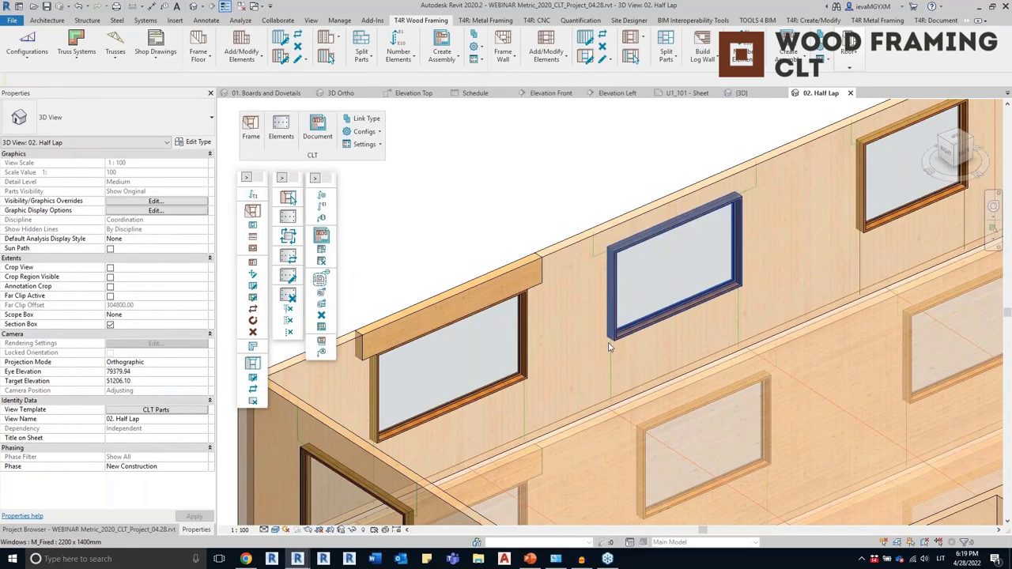
pyautogui.scroll(3, 609, 345)
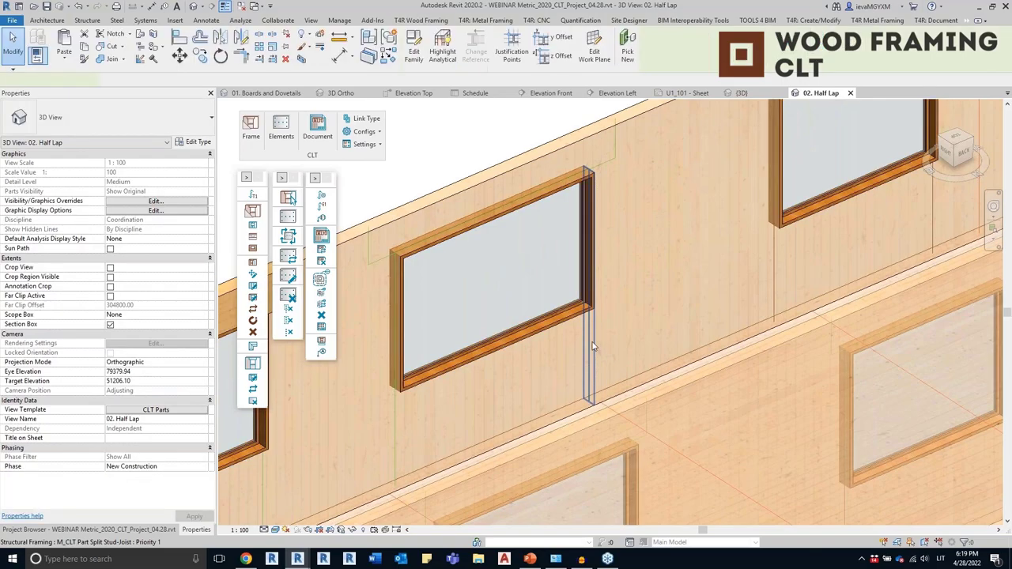
pyautogui.click(593, 345)
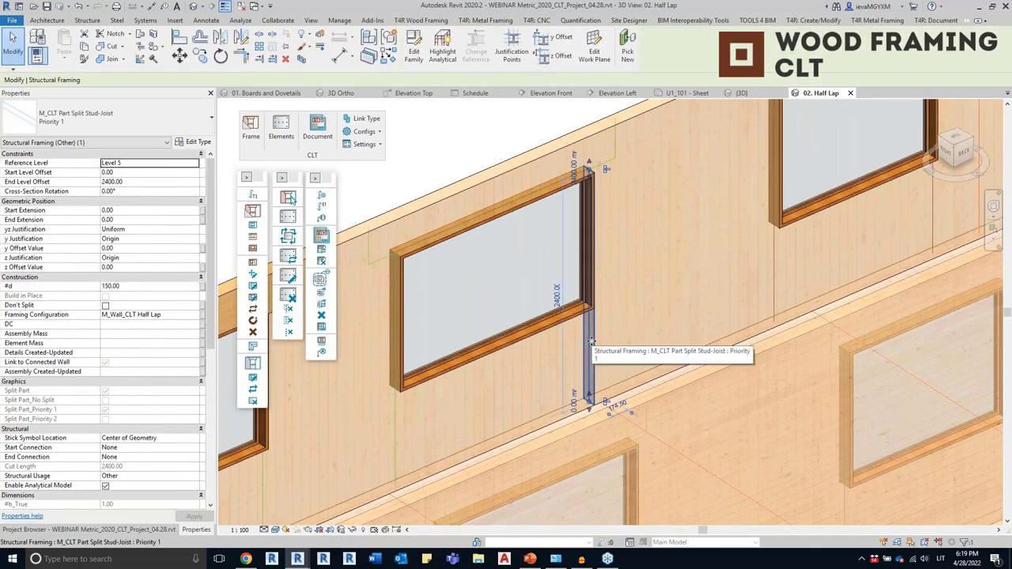
pyautogui.press('Delete')
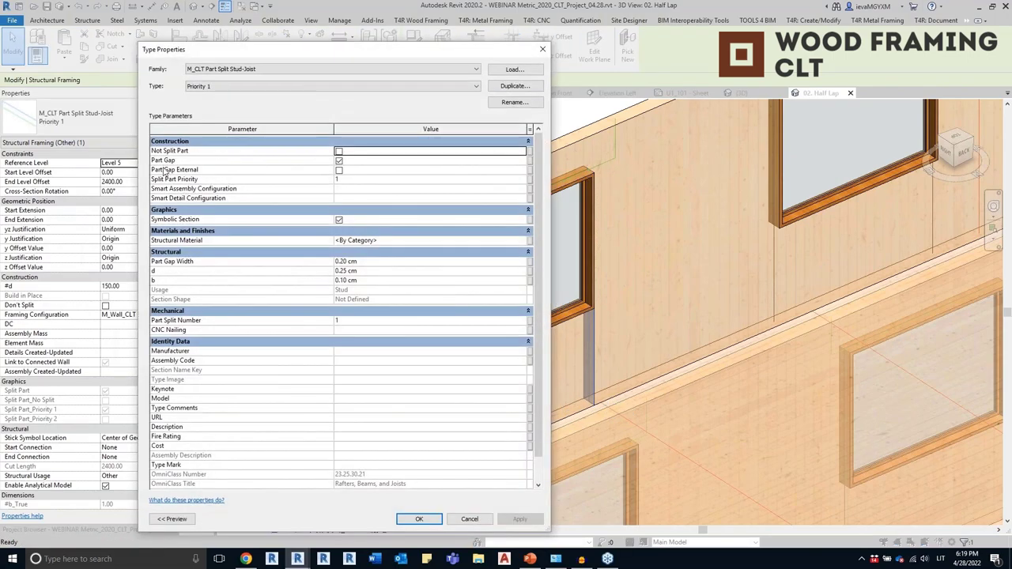
pyautogui.click(368, 180)
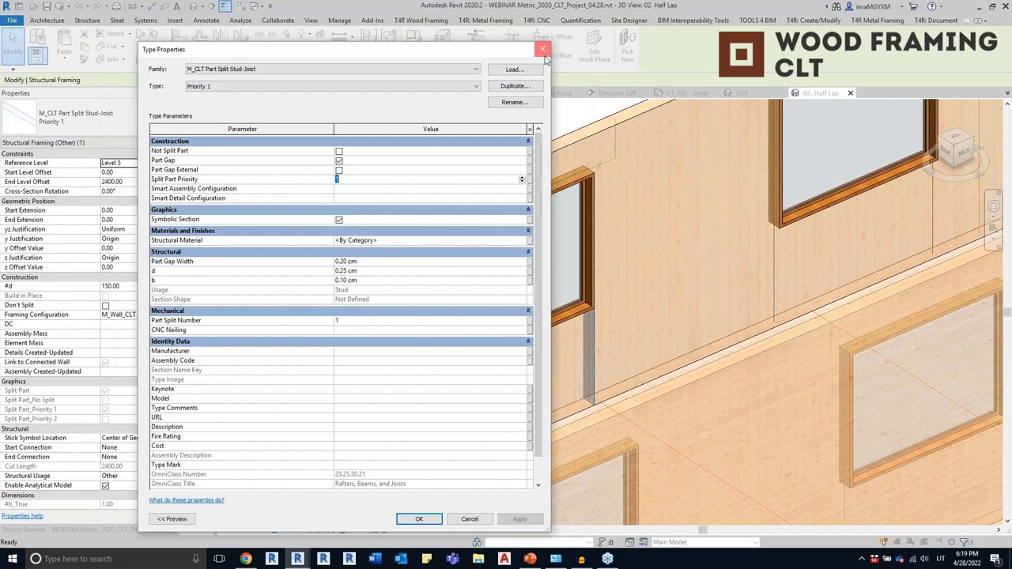
pyautogui.press('Escape')
pyautogui.press('Escape')
# Set Parts Visibility in the CLT Parts view template back to Show Both
pyautogui.click(168, 530)
pyautogui.click(195, 529)
pyautogui.press('v')
pyautogui.press('g')
pyautogui.click(155, 409)
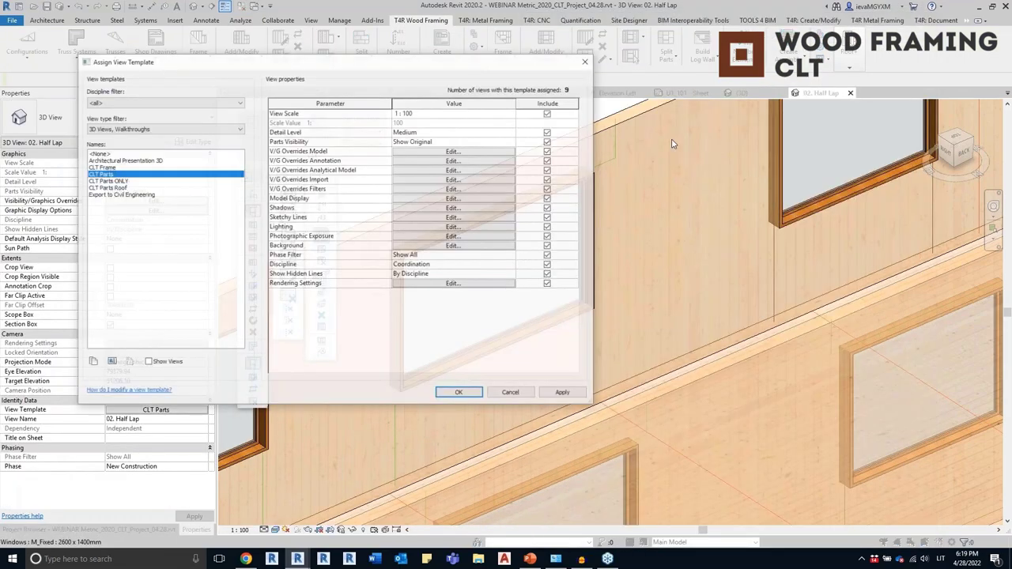
pyautogui.click(512, 141)
pyautogui.click(430, 150)
pyautogui.click(512, 141)
pyautogui.click(427, 169)
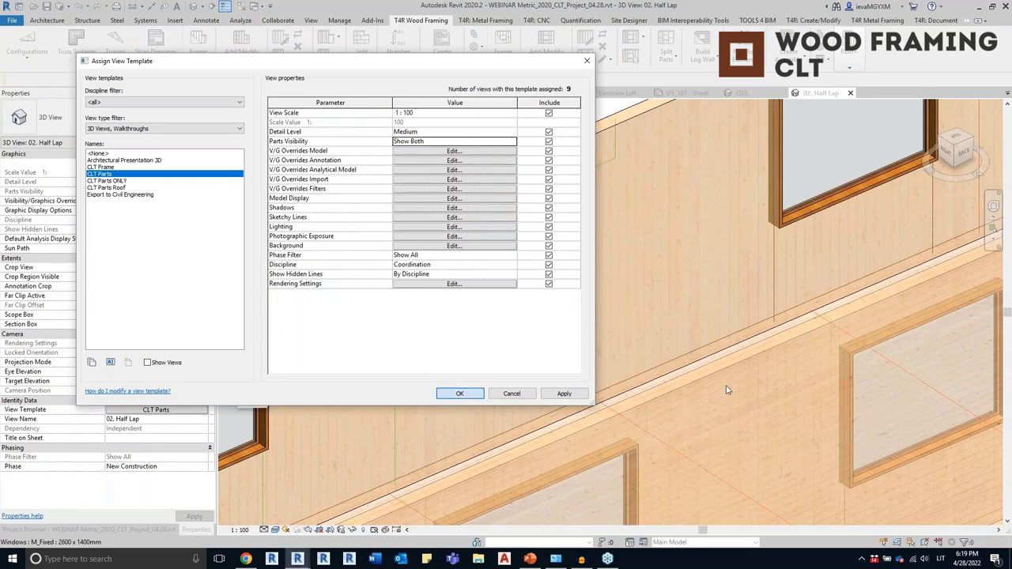
pyautogui.press('Return')
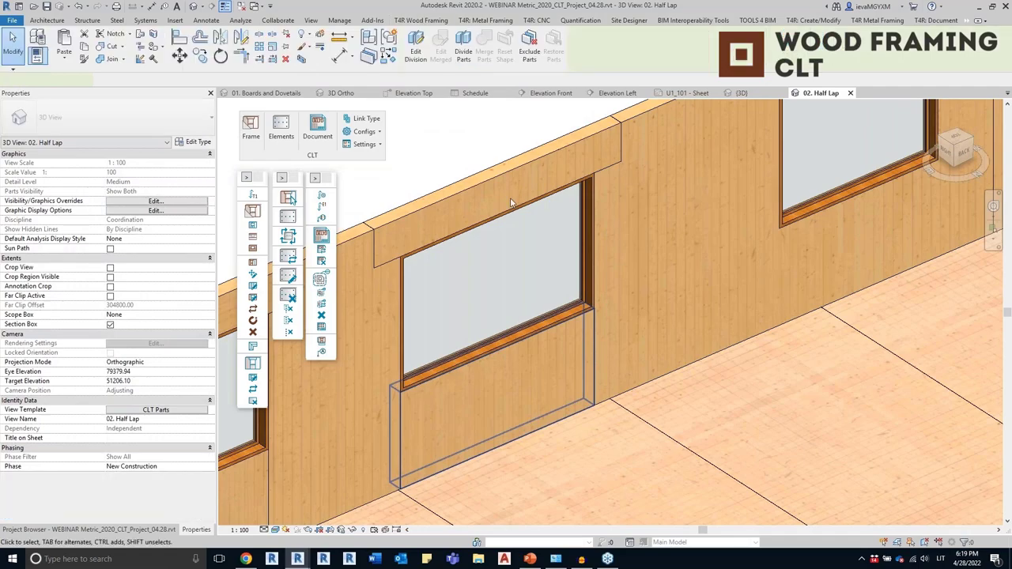
# Move the split stud between the two-window corner panel and the windowless panel on the top-storey front wall, farther from the windows
pyautogui.click(510, 202)
pyautogui.scroll(-5, 583, 315)
pyautogui.keyDown('shift'); pyautogui.moveTo(427, 324); pyautogui.dragTo(972, 348, button='middle'); pyautogui.keyUp('shift')
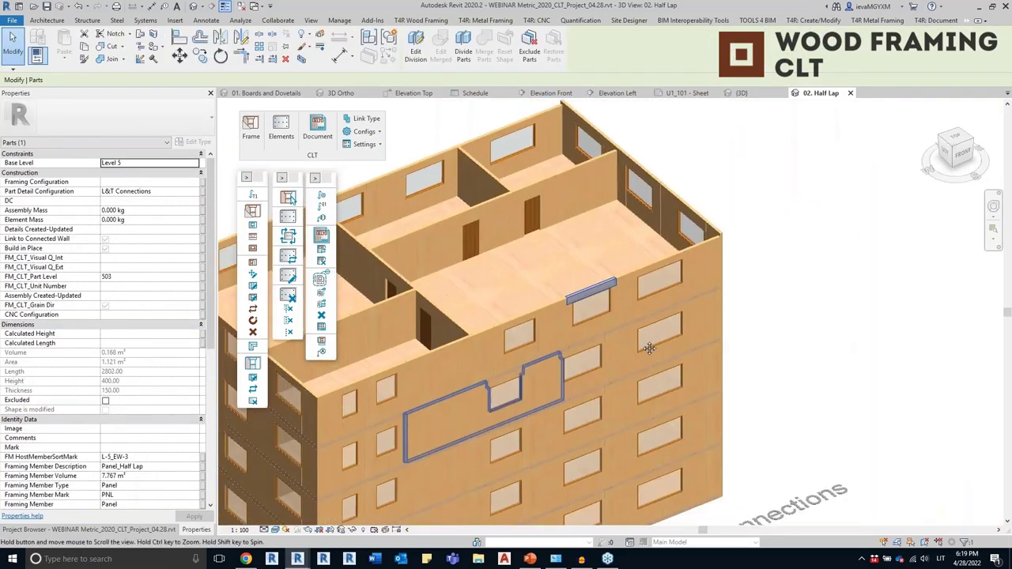
pyautogui.scroll(10, 542, 371)
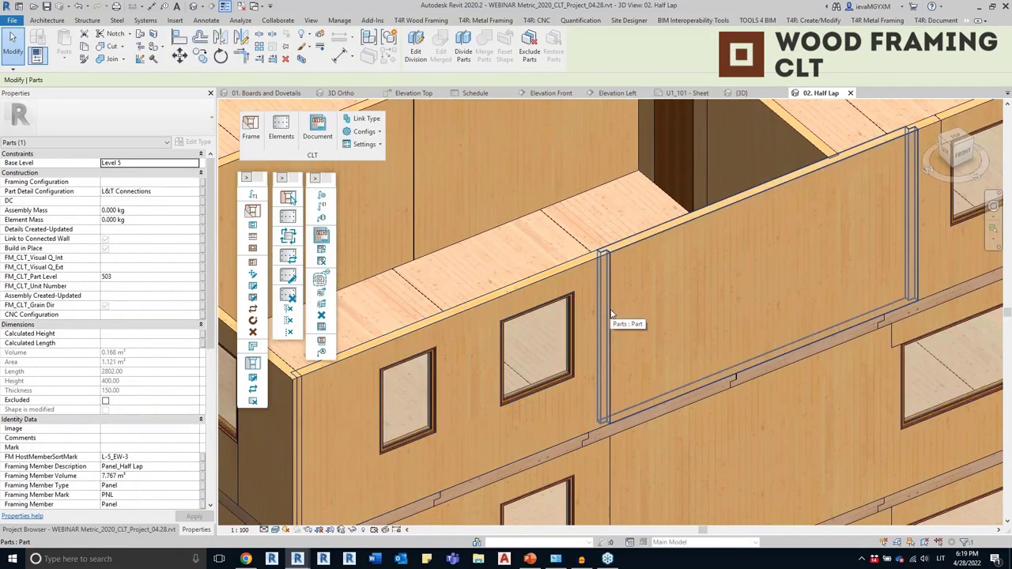
pyautogui.press('Escape')
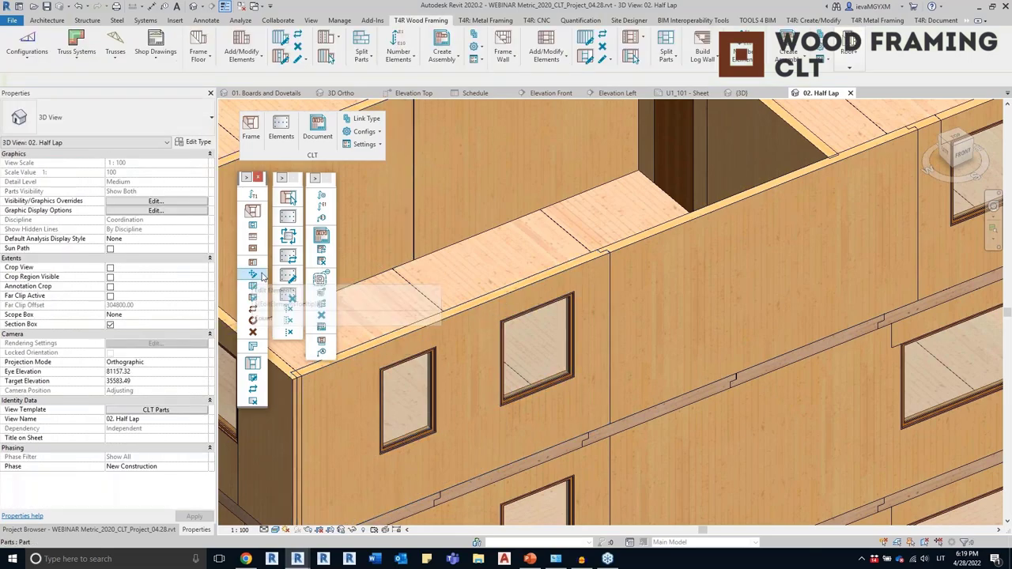
pyautogui.click(254, 274)
pyautogui.moveTo(127, 69); pyautogui.dragTo(467, 121)
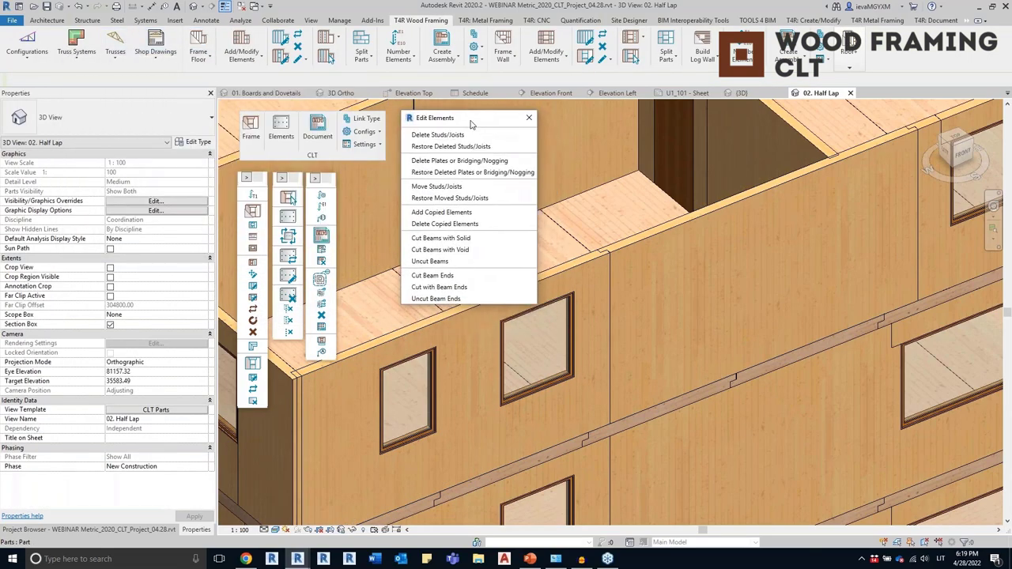
pyautogui.click(458, 185)
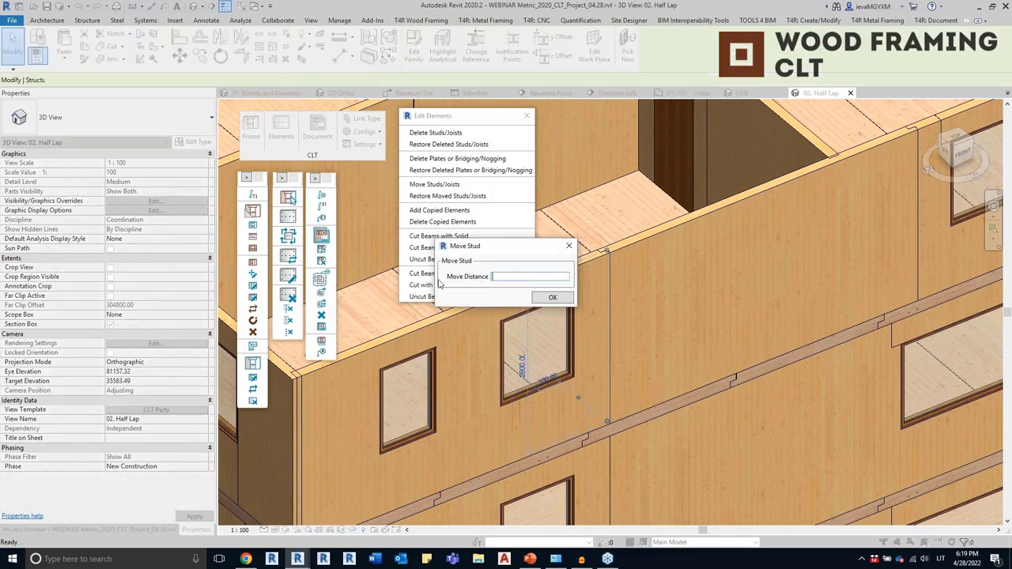
pyautogui.click(569, 298)
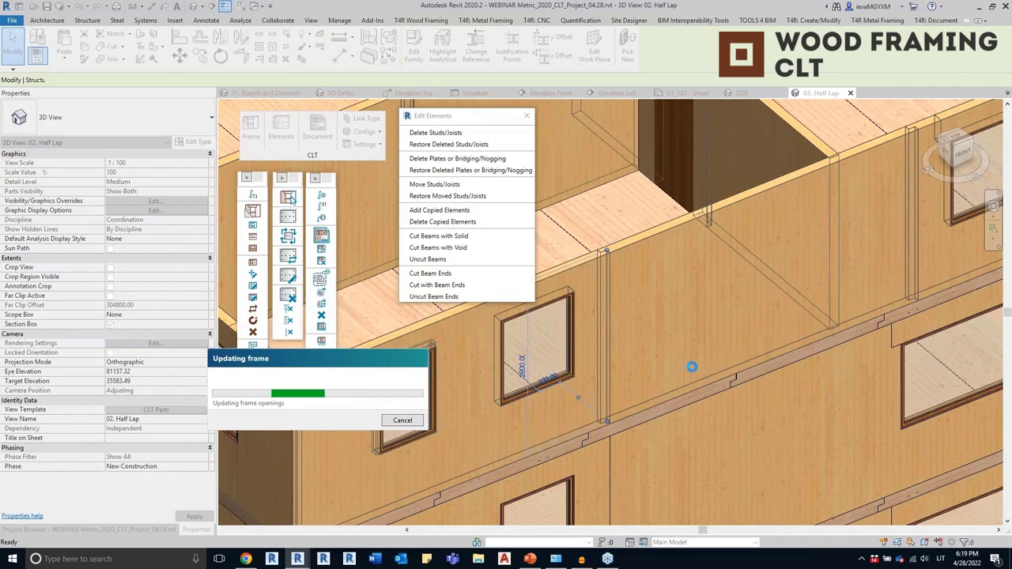
# Check the front wall panels on both sides of the moved joint by selecting each one
pyautogui.click(688, 351)
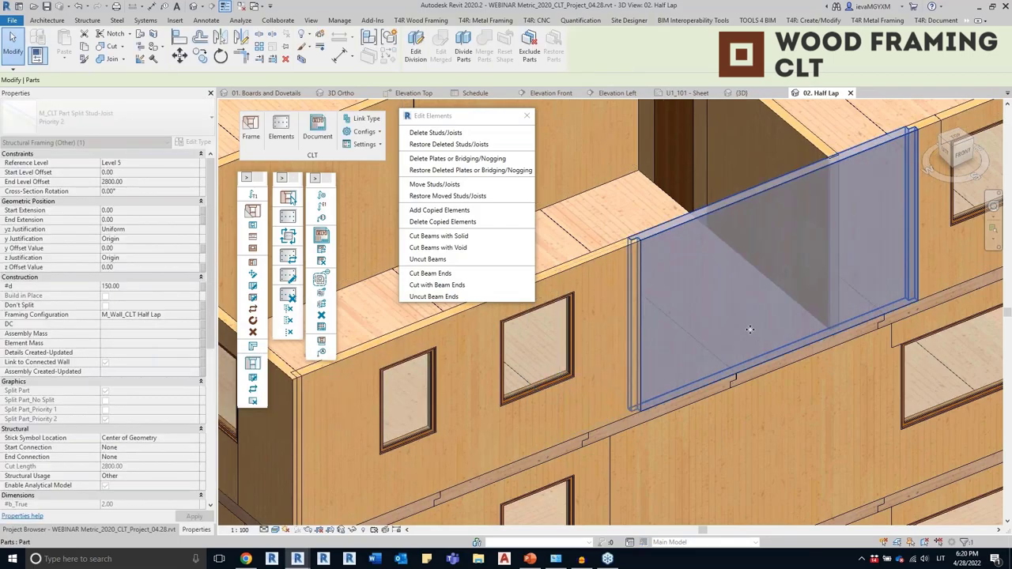
pyautogui.keyDown('shift'); pyautogui.moveTo(751, 329); pyautogui.dragTo(588, 311, button='middle'); pyautogui.keyUp('shift')
pyautogui.click(588, 310)
pyautogui.keyDown('shift'); pyautogui.moveTo(680, 356); pyautogui.dragTo(722, 316, button='middle'); pyautogui.keyUp('shift')
pyautogui.scroll(-3, 791, 378)
pyautogui.scroll(-1, 771, 277)
pyautogui.moveTo(771, 277); pyautogui.dragTo(694, 315, button='middle')
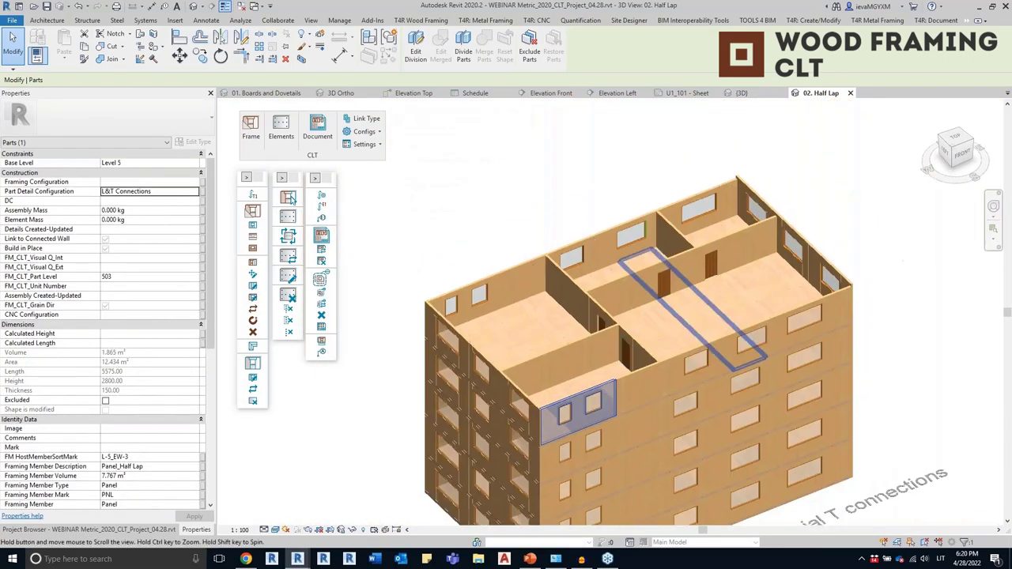
# Examine the top-storey floor panels and the interior wall panels that cross them, and clear the selection
pyautogui.scroll(4, 735, 276)
pyautogui.click(734, 276)
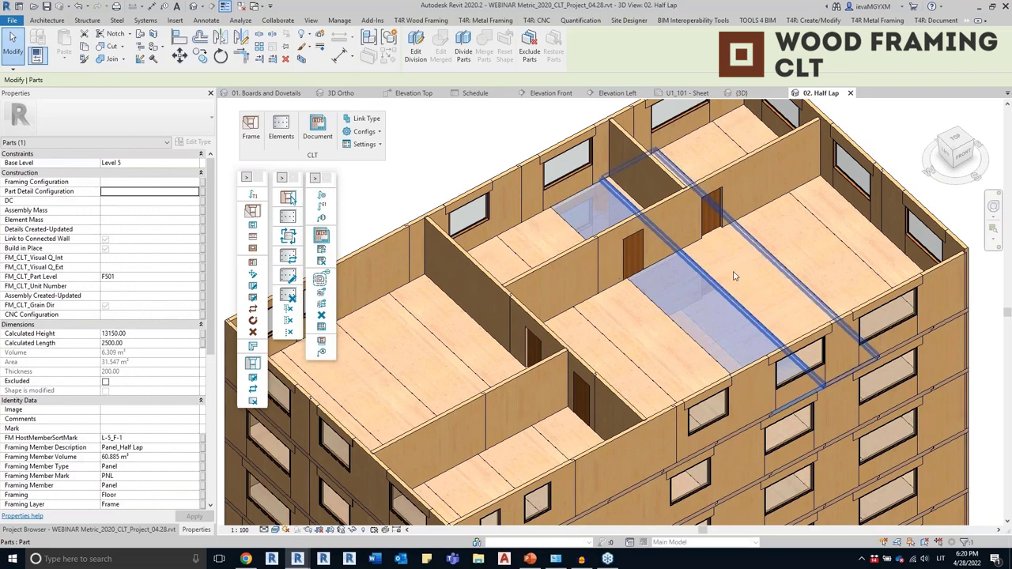
pyautogui.click(737, 277)
pyautogui.moveTo(756, 293); pyautogui.dragTo(810, 246)
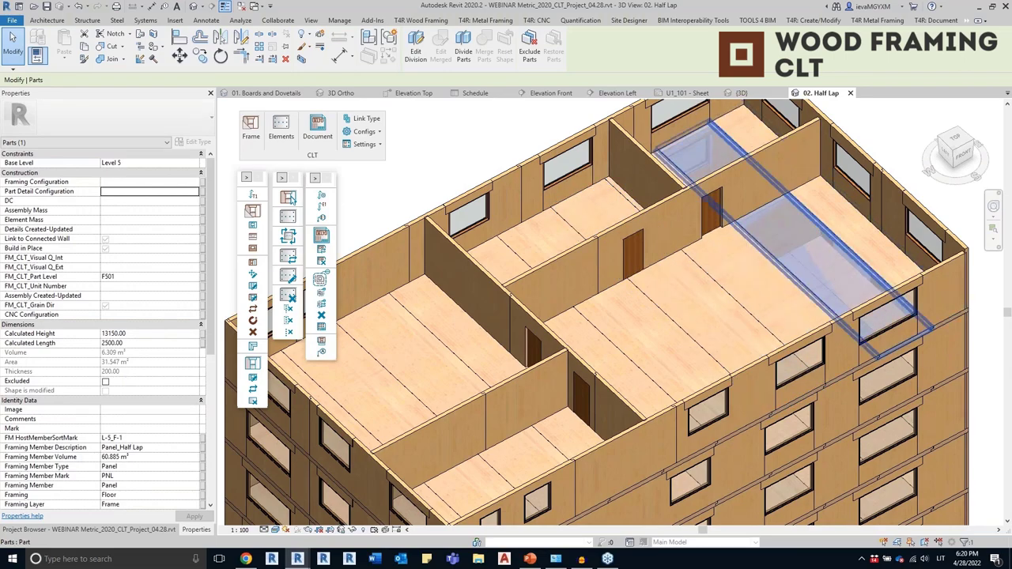
pyautogui.click(562, 254)
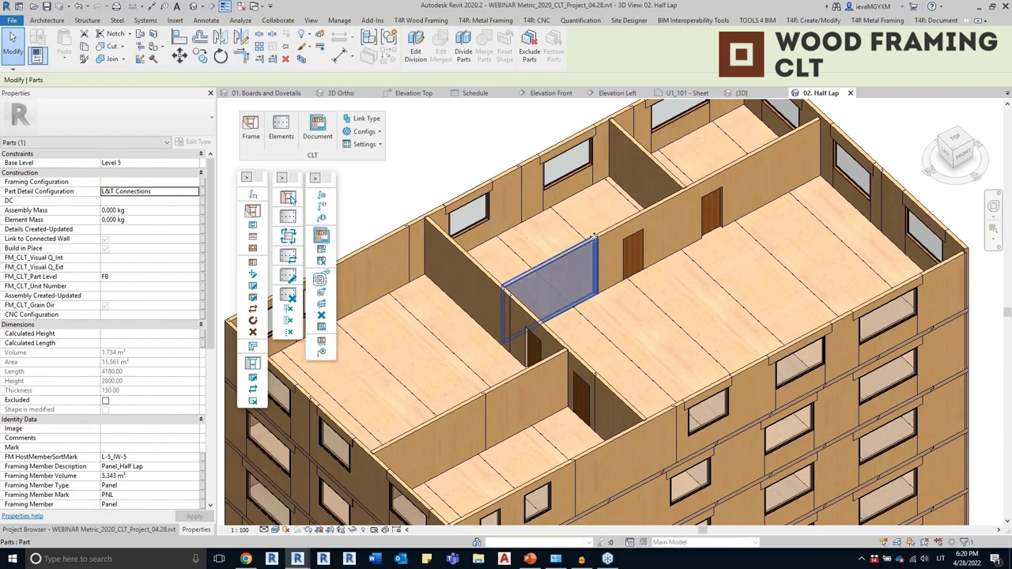
pyautogui.click(726, 171)
pyautogui.press('Escape')
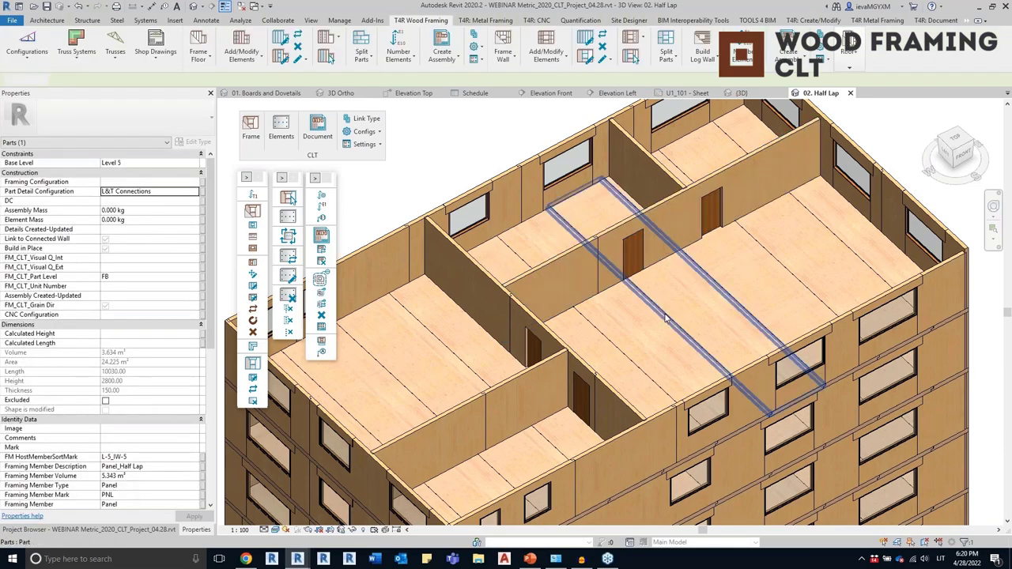
pyautogui.click(653, 291)
pyautogui.scroll(2, 649, 290)
pyautogui.keyDown('shift'); pyautogui.moveTo(651, 285); pyautogui.dragTo(653, 333, button='middle'); pyautogui.keyUp('shift')
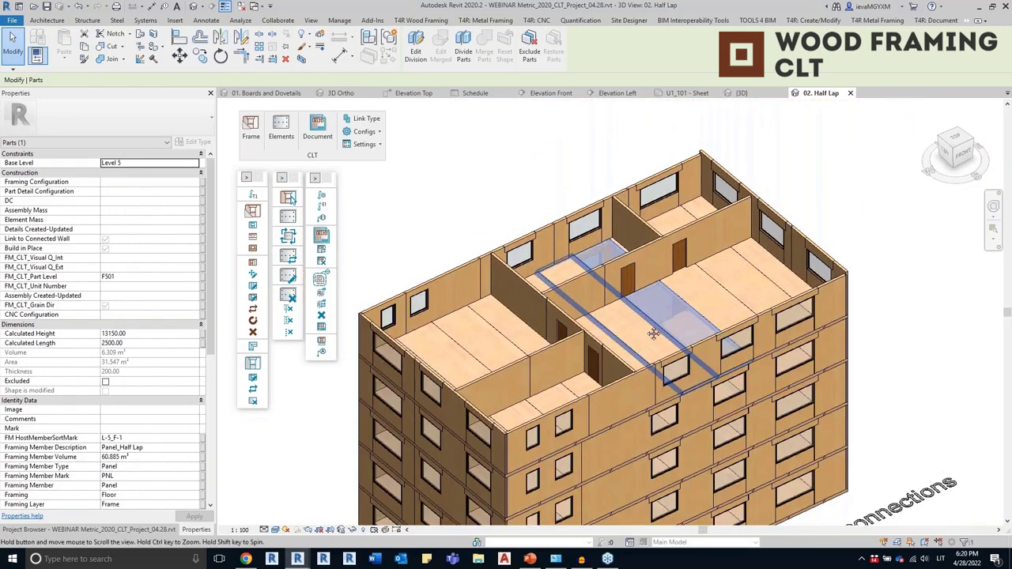
pyautogui.scroll(2, 653, 334)
pyautogui.click(525, 168)
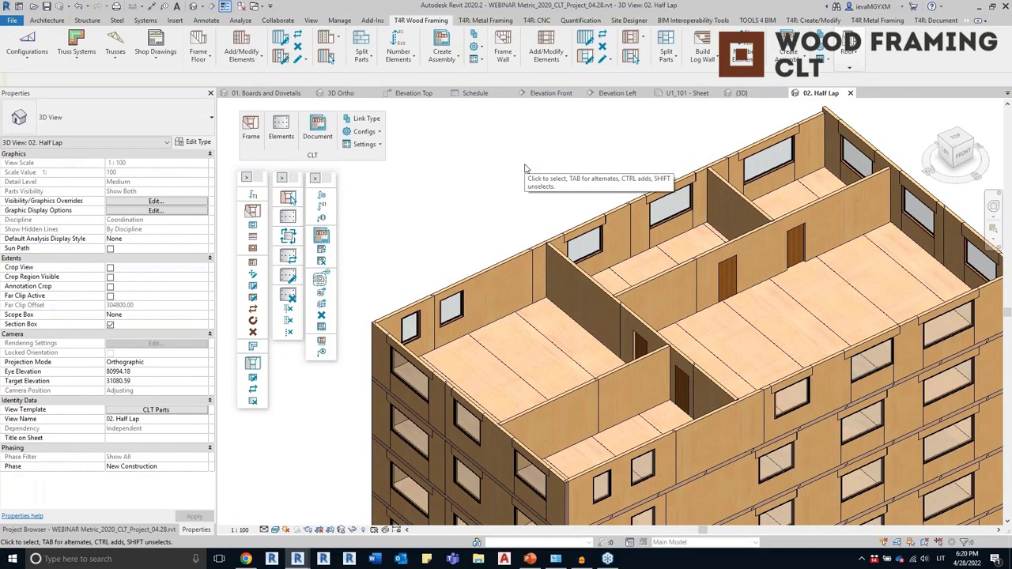
# Start adding bridging to the top-storey floor frame, using the type M_CLT Part Split Bridging : Priority 3
pyautogui.click(259, 265)
pyautogui.moveTo(202, 120); pyautogui.dragTo(434, 184)
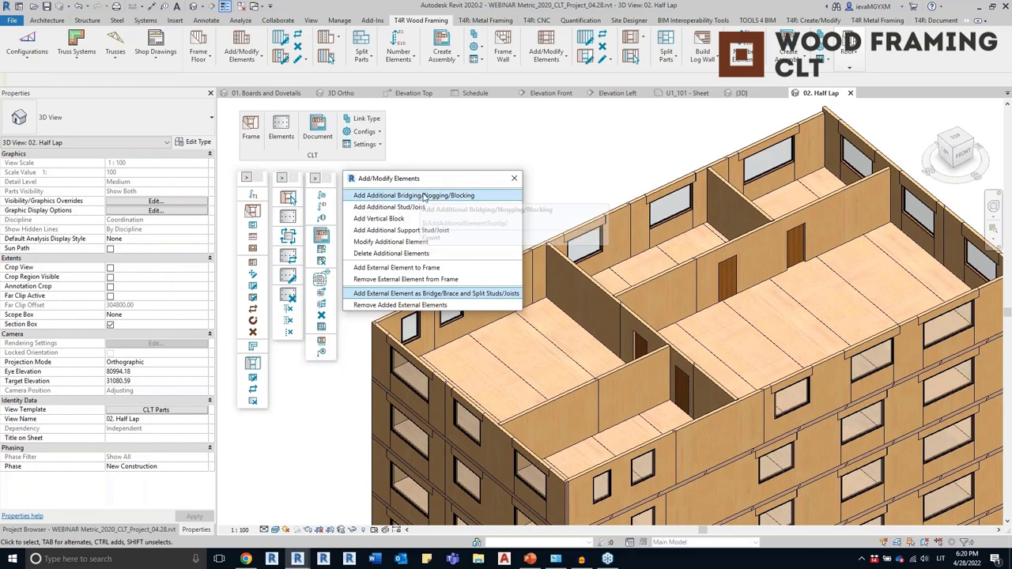
pyautogui.keyDown('shift'); pyautogui.moveTo(638, 152); pyautogui.dragTo(609, 210, button='middle'); pyautogui.keyUp('shift')
pyautogui.scroll(2, 808, 297)
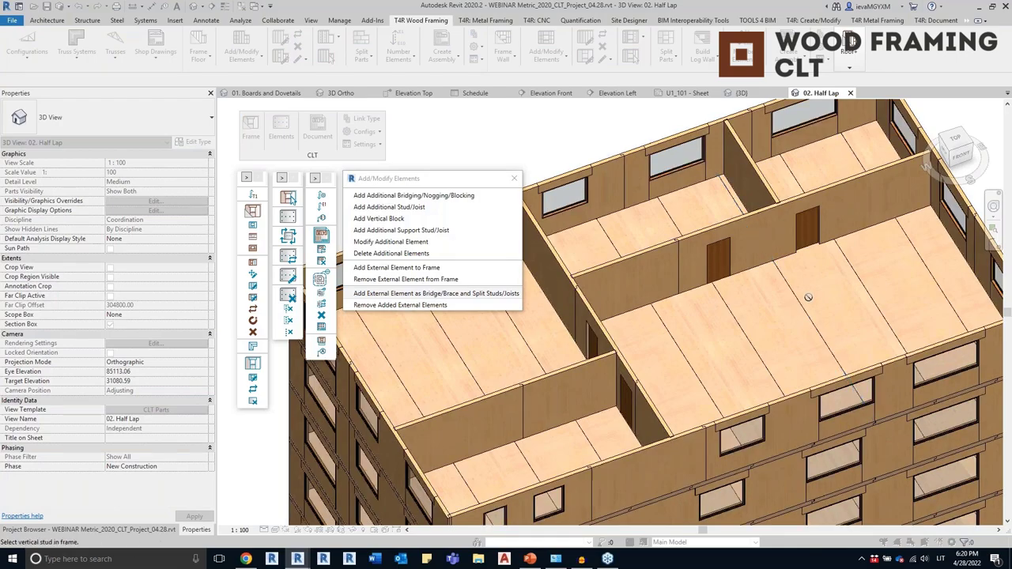
pyautogui.click(673, 340)
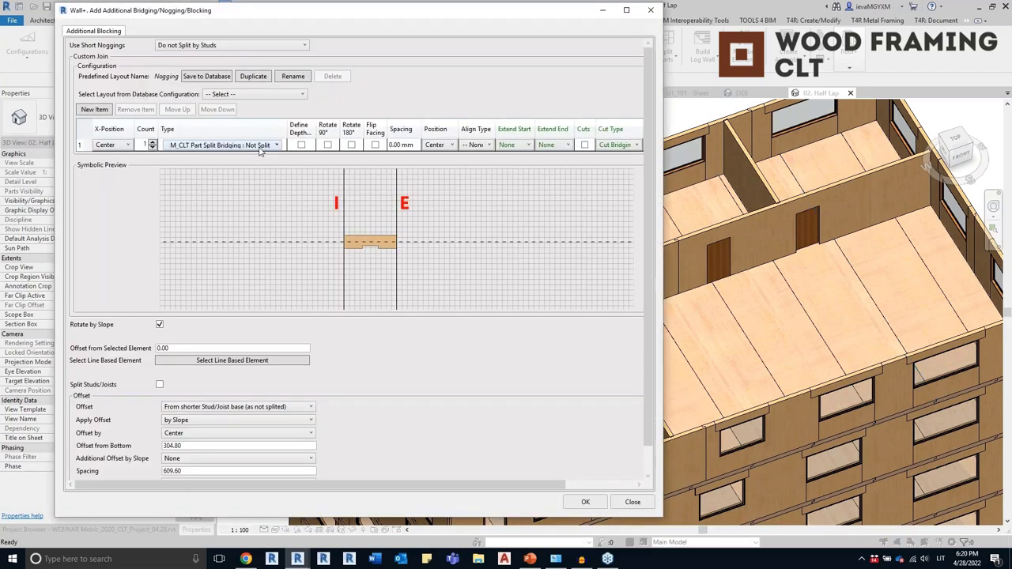
pyautogui.click(261, 147)
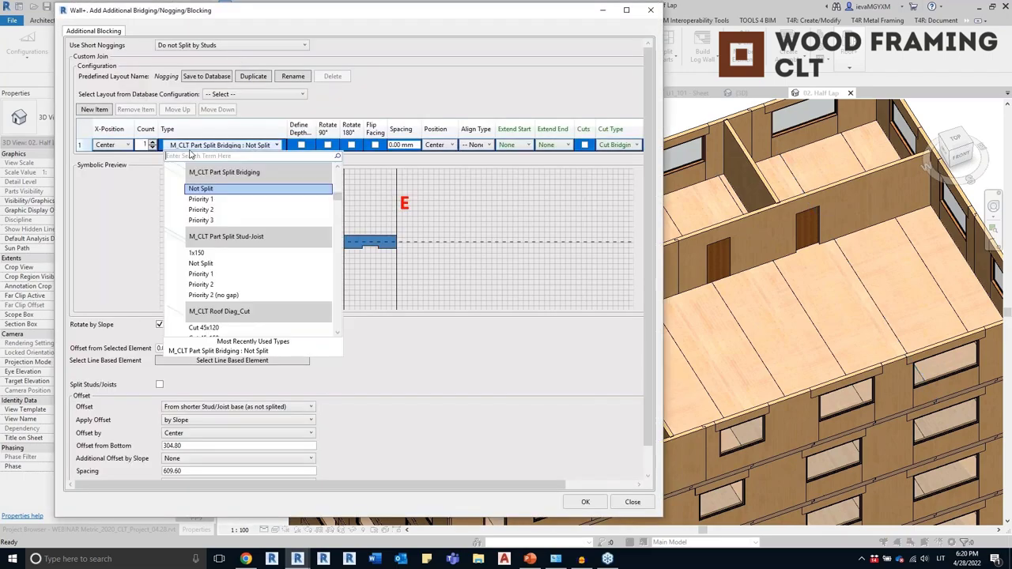
pyautogui.click(197, 219)
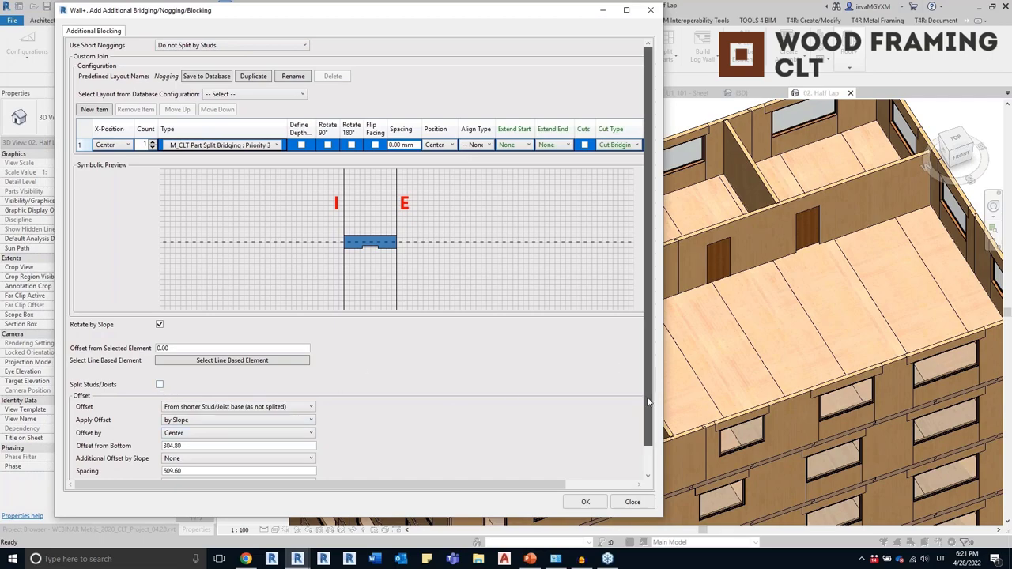
# Take the bridging's 8575 mm offset from bottom by picking the interior wall as the line-based element
pyautogui.scroll(-2, 650, 364)
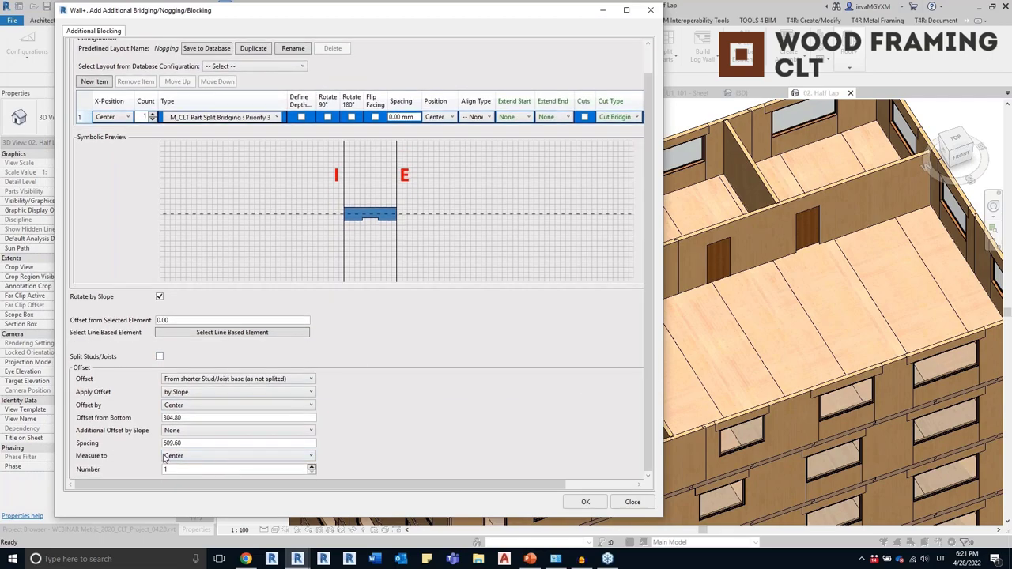
pyautogui.click(246, 334)
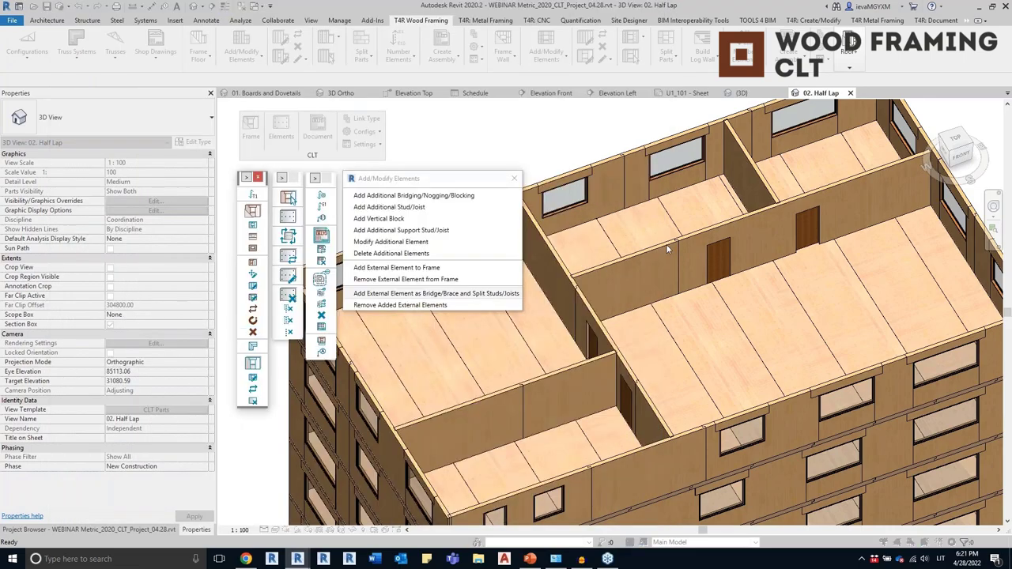
pyautogui.click(413, 195)
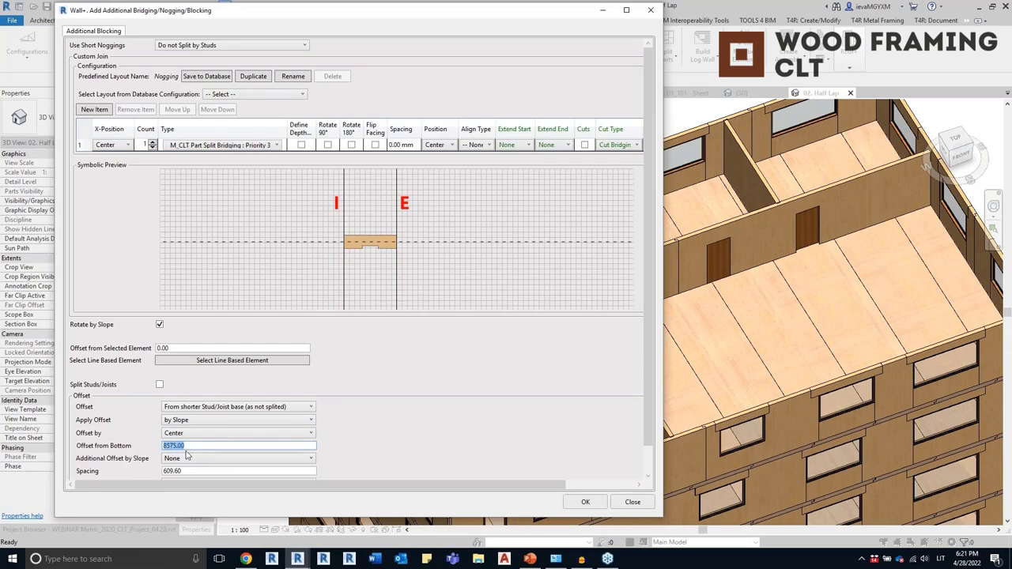
# Apply the configured split bridging to the top-storey floor frame so its panels are divided along the picked interior wall
pyautogui.click(586, 502)
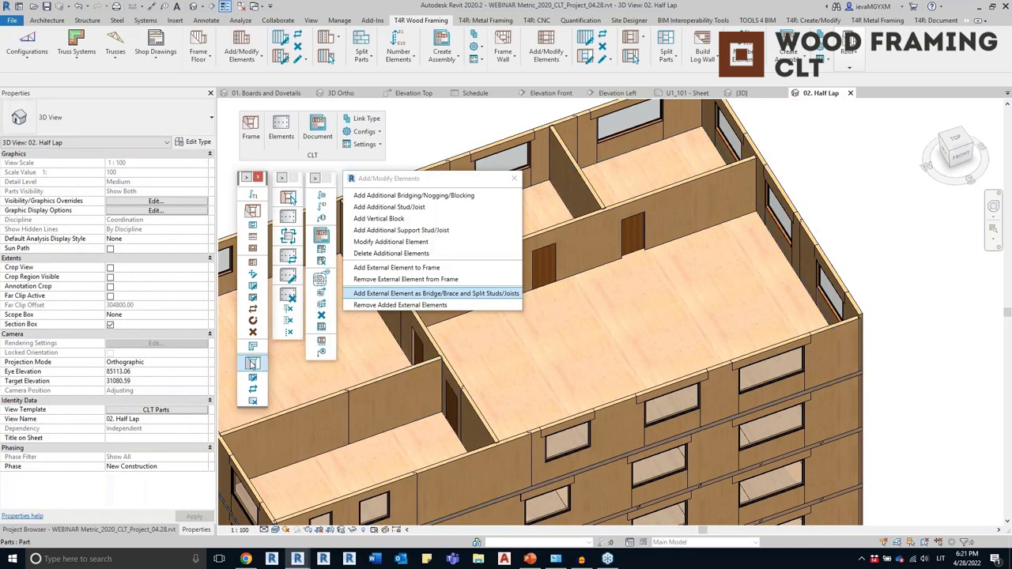
pyautogui.scroll(5, 813, 386)
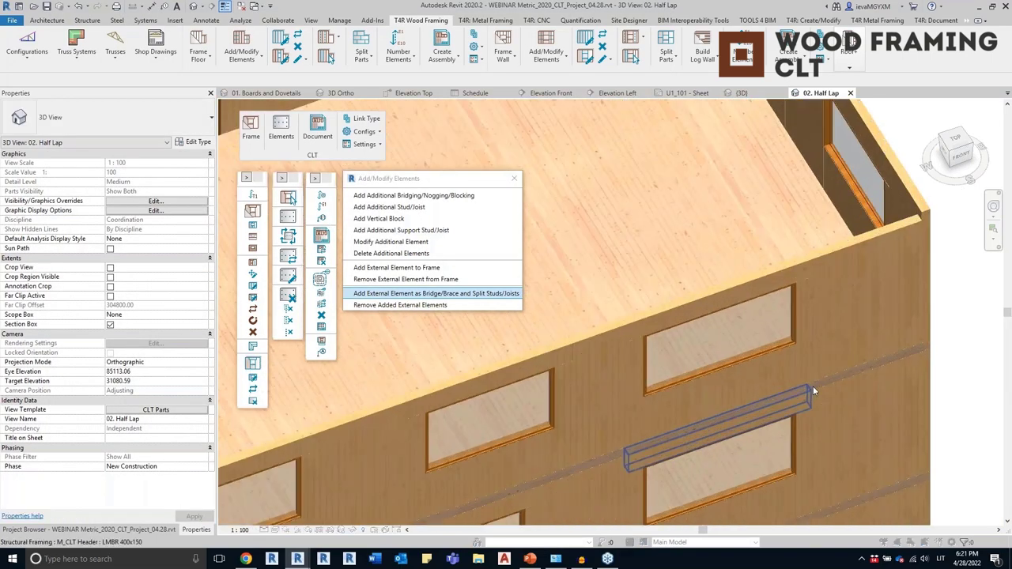
pyautogui.click(838, 373)
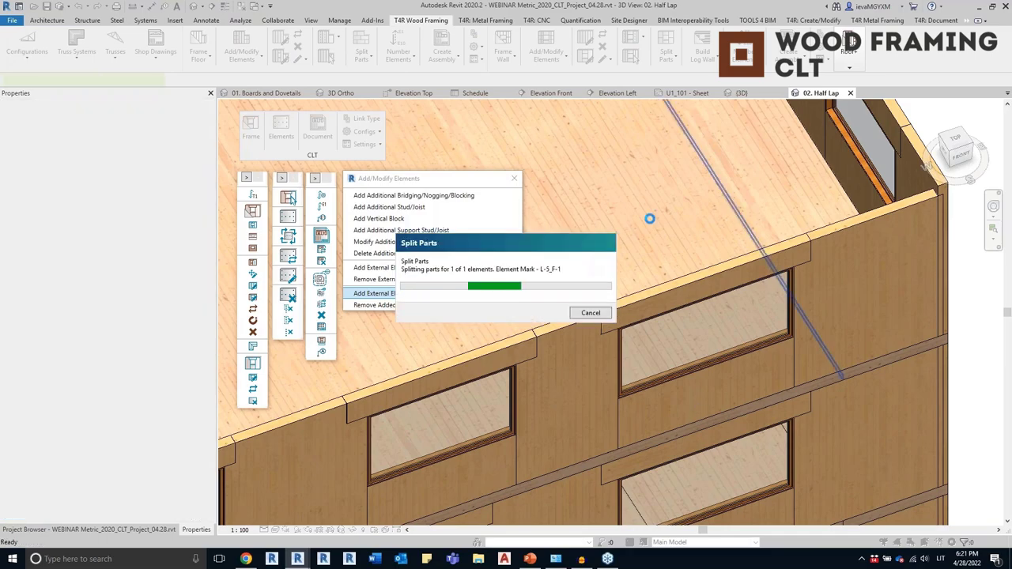
# Check the split top-storey floor panels by selecting several of them on both sides of the interior wall, and clear the selection
pyautogui.scroll(-5, 899, 313)
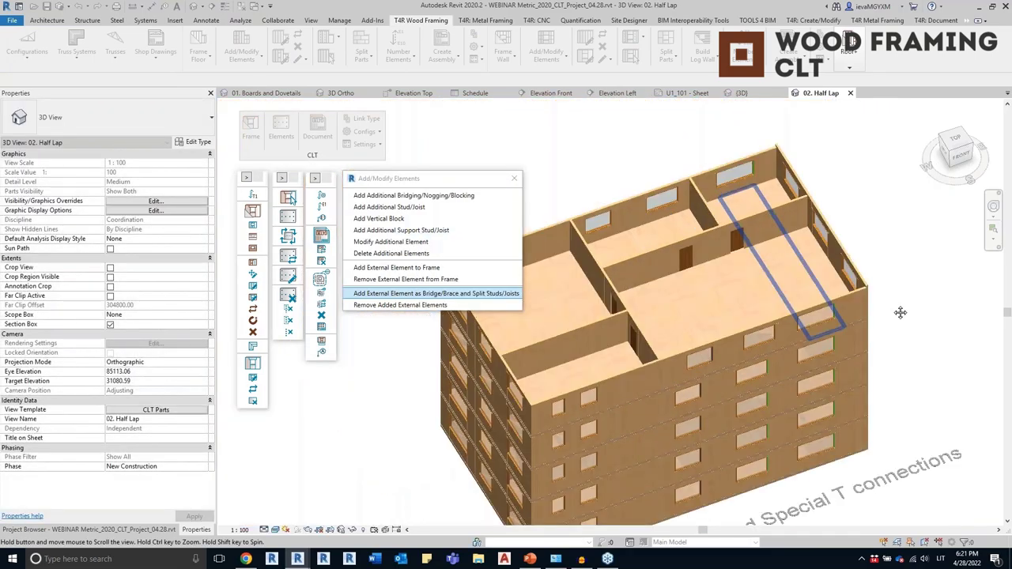
pyautogui.keyDown('shift'); pyautogui.moveTo(899, 312); pyautogui.dragTo(586, 434, button='middle'); pyautogui.keyUp('shift')
pyautogui.scroll(2, 666, 352)
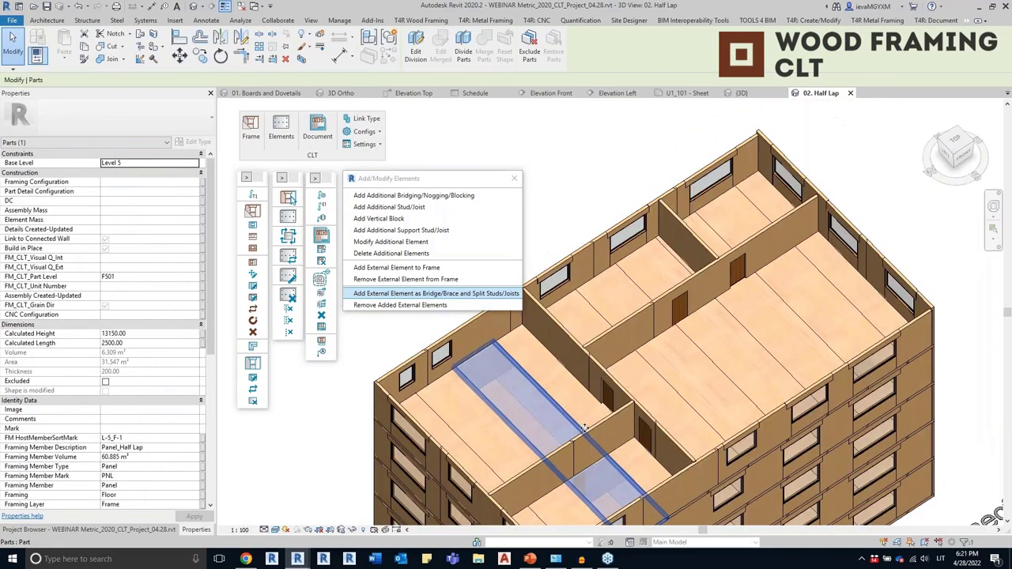
pyautogui.click(666, 356)
pyautogui.click(705, 332)
pyautogui.keyDown('shift'); pyautogui.moveTo(693, 334); pyautogui.dragTo(798, 340, button='middle'); pyautogui.keyUp('shift')
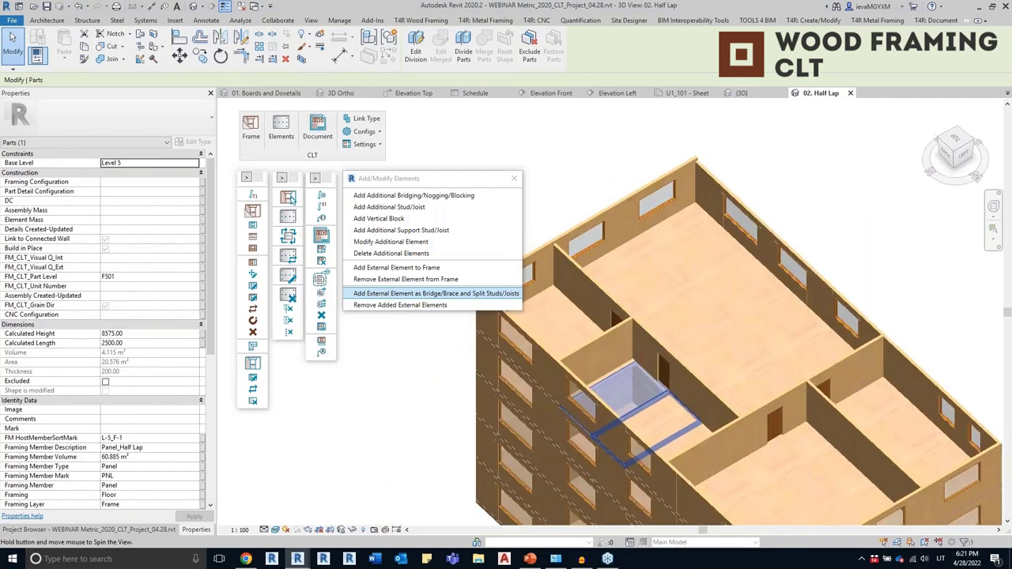
pyautogui.scroll(3, 665, 422)
pyautogui.click(667, 421)
pyautogui.click(779, 286)
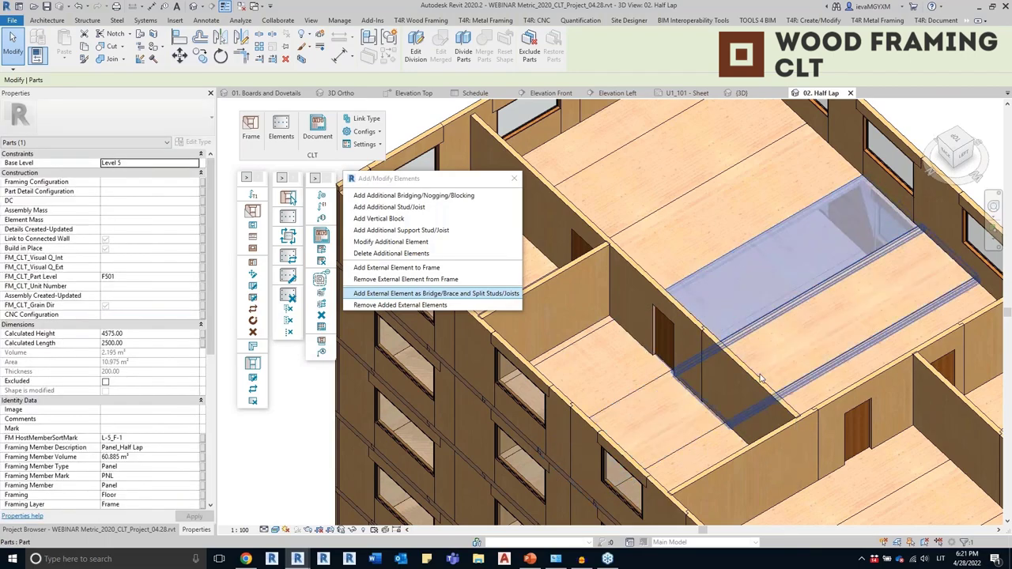
pyautogui.scroll(-3, 662, 413)
pyautogui.keyDown('shift'); pyautogui.moveTo(663, 413); pyautogui.dragTo(696, 349, button='middle'); pyautogui.keyUp('shift')
pyautogui.click(360, 433)
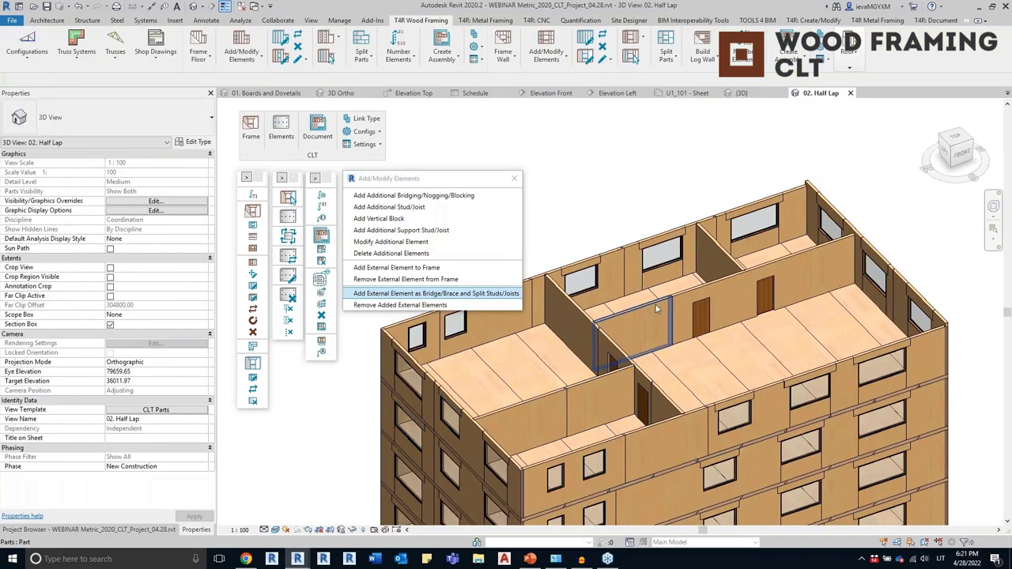
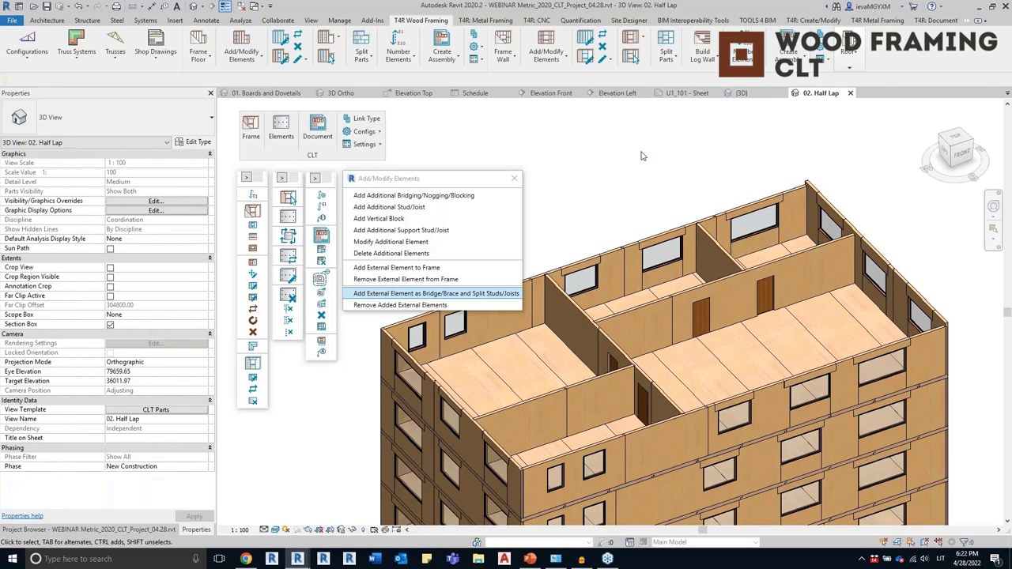
# Finish adding elements, select the whole top storey in the front view and filter the selection to Parts only
pyautogui.click(514, 179)
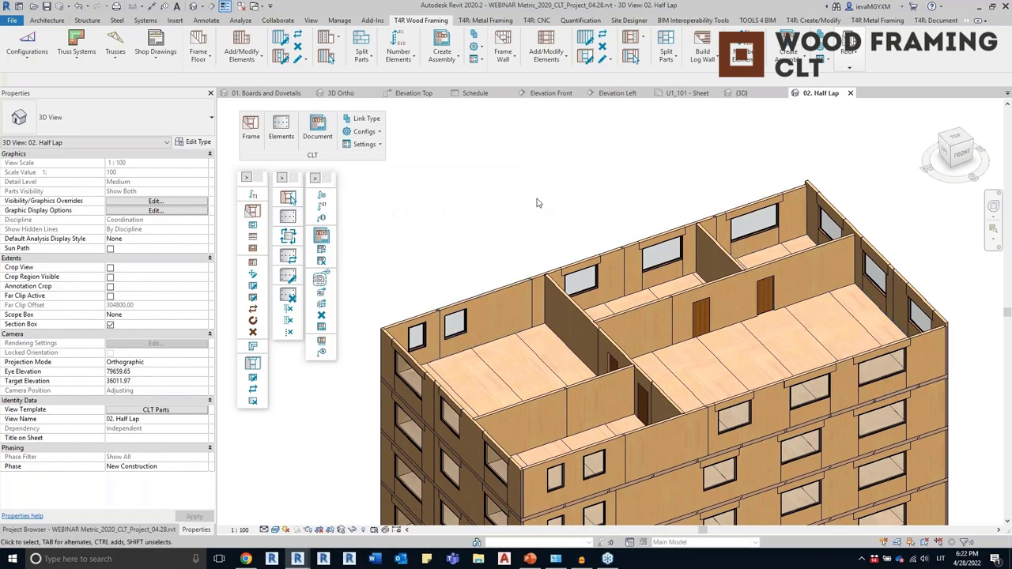
pyautogui.scroll(-1, 538, 200)
pyautogui.keyDown('shift'); pyautogui.moveTo(617, 190); pyautogui.dragTo(624, 130, button='middle'); pyautogui.keyUp('shift')
pyautogui.moveTo(788, 200); pyautogui.dragTo(374, 256)
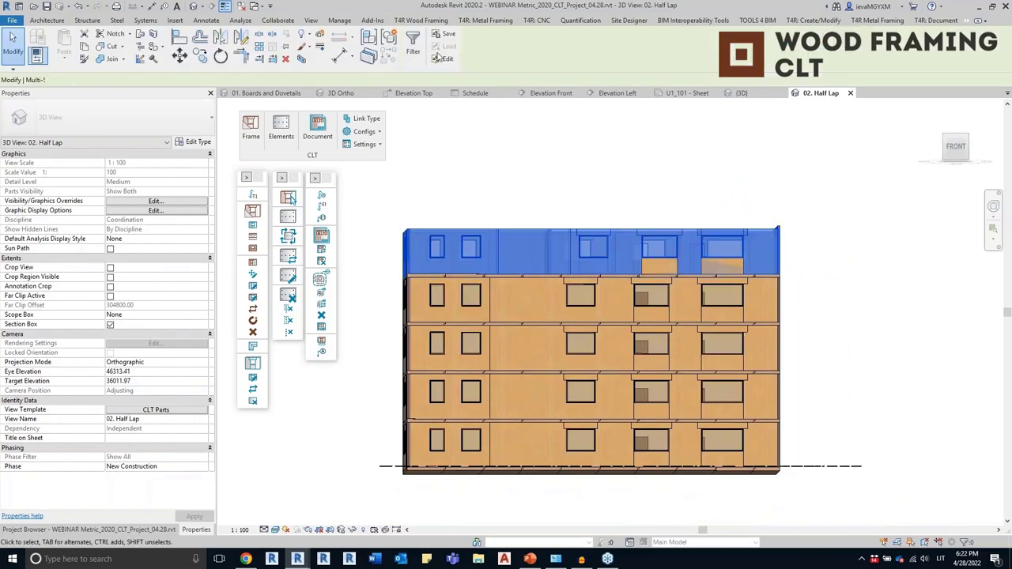
pyautogui.click(413, 46)
pyautogui.click(685, 201)
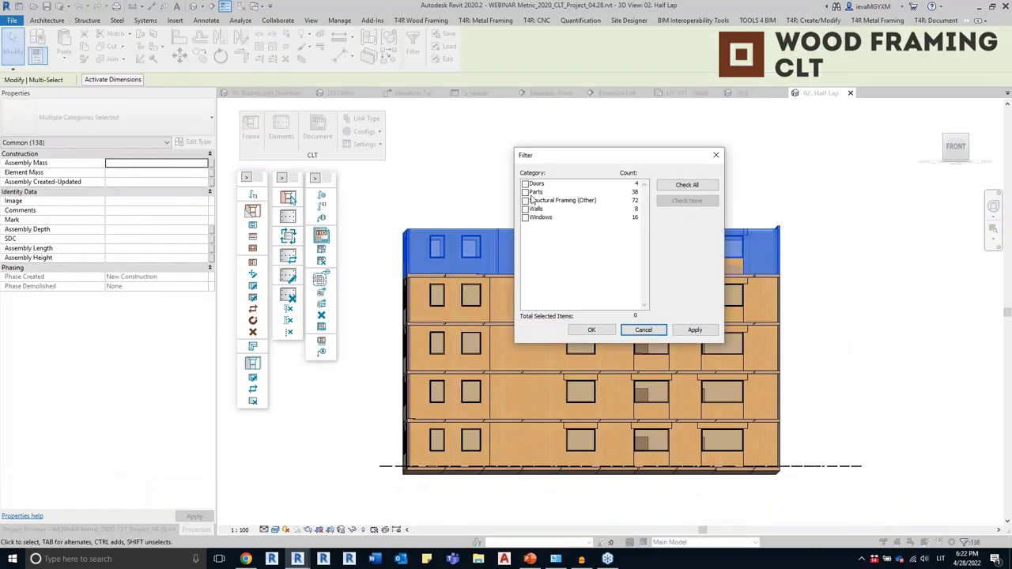
pyautogui.click(525, 194)
pyautogui.click(593, 330)
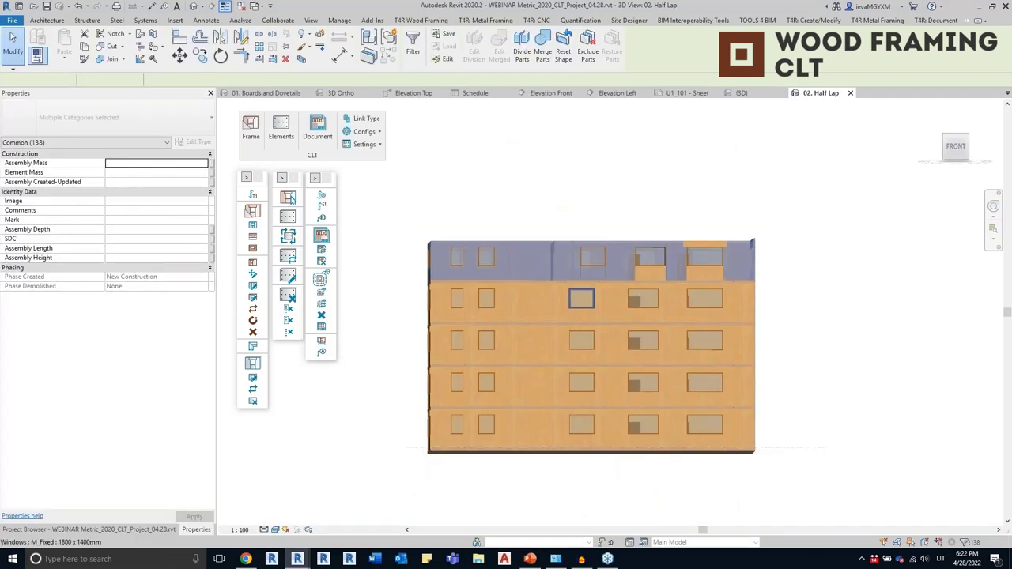
pyautogui.scroll(3, 590, 322)
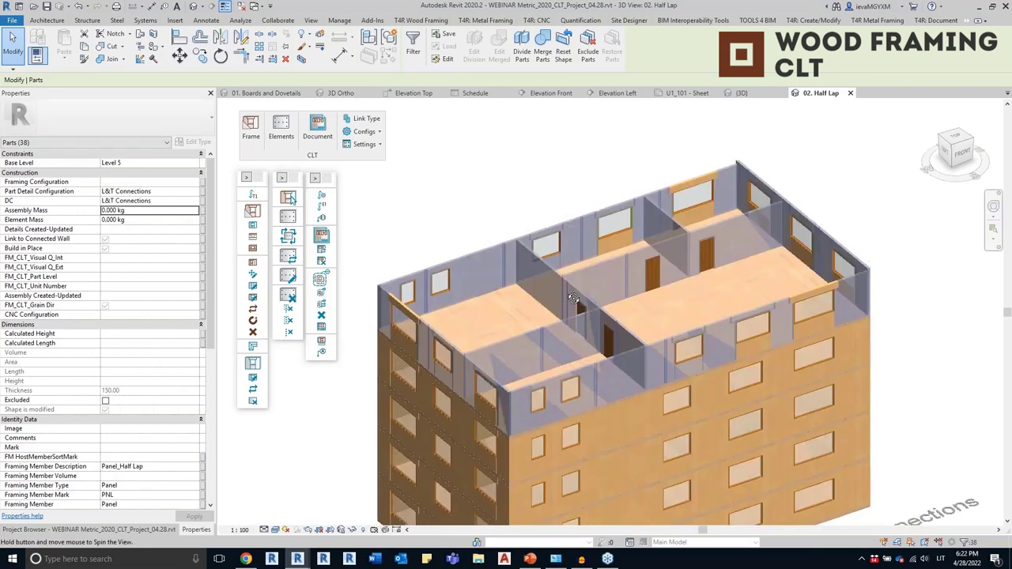
# Inspect a top-storey corner joint by selecting the M_CLT_LB Conection 150x70x30 and each of the two wall panels it joins
pyautogui.scroll(6, 569, 261)
pyautogui.scroll(3, 565, 272)
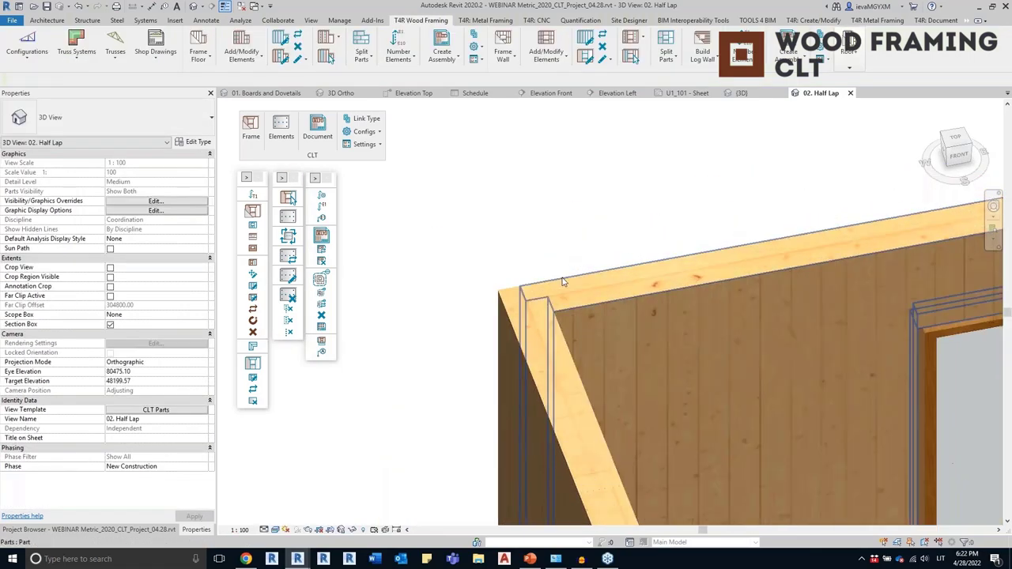
pyautogui.click(563, 278)
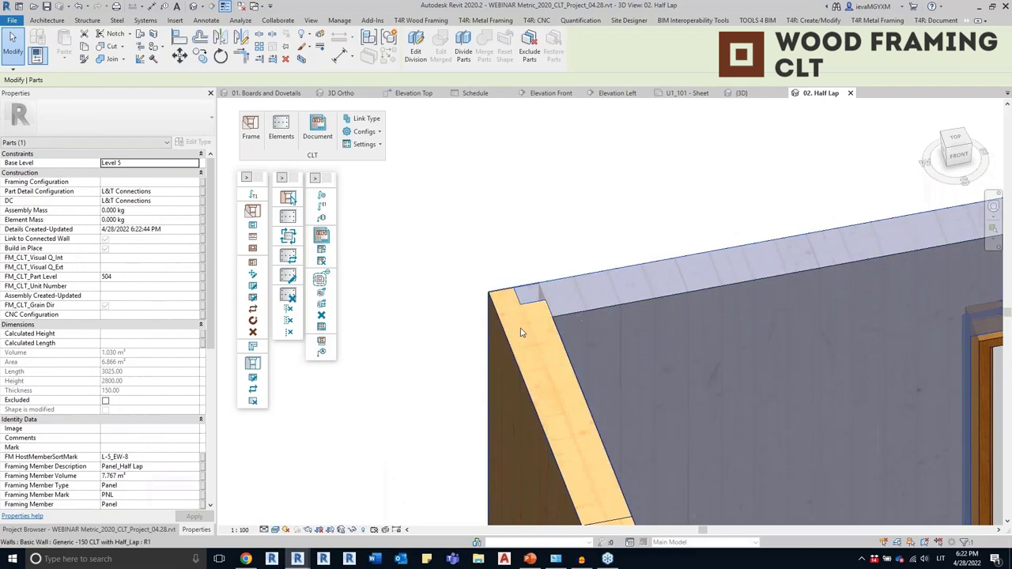
pyautogui.press('Escape')
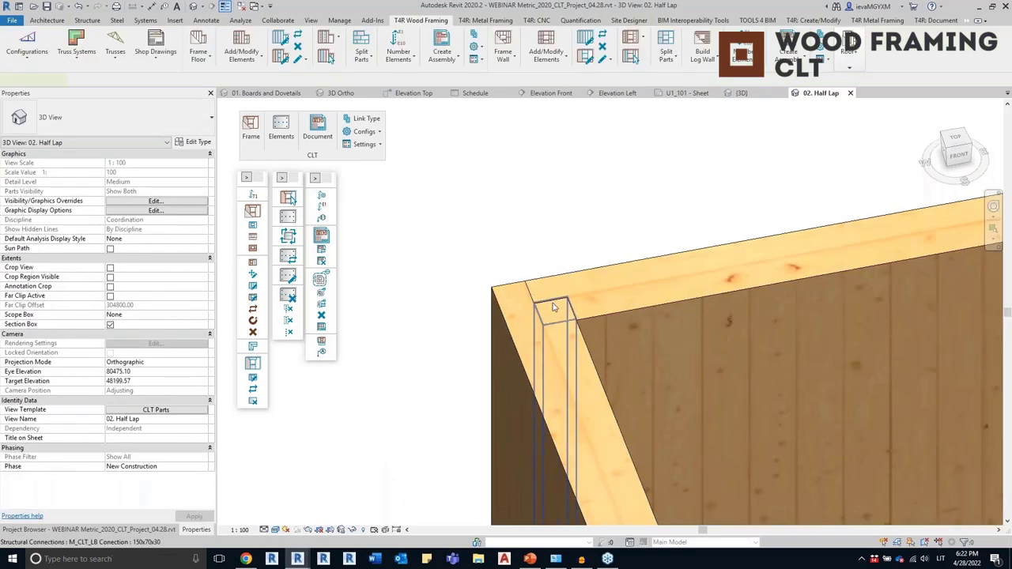
pyautogui.click(552, 302)
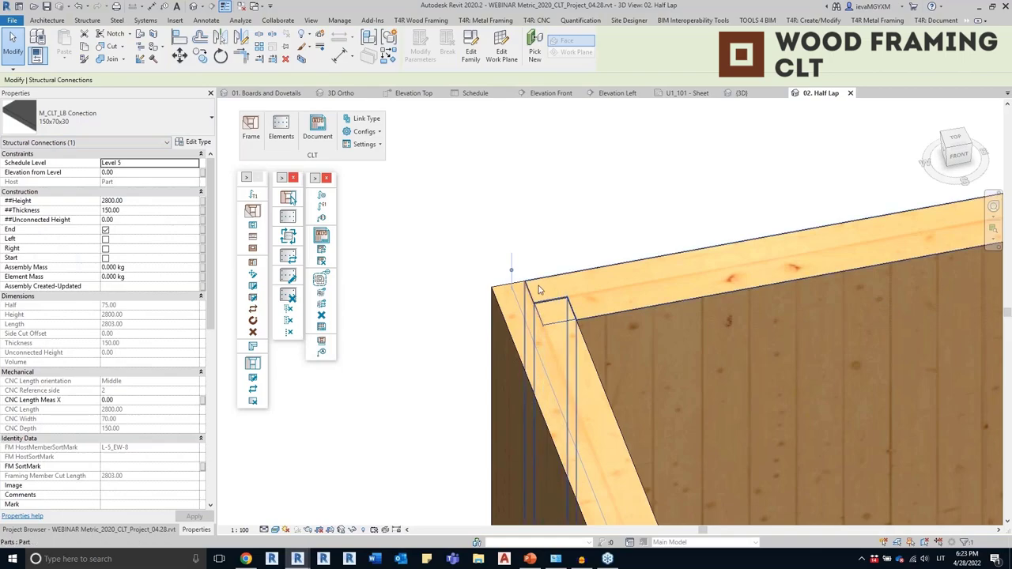
pyautogui.press('Escape')
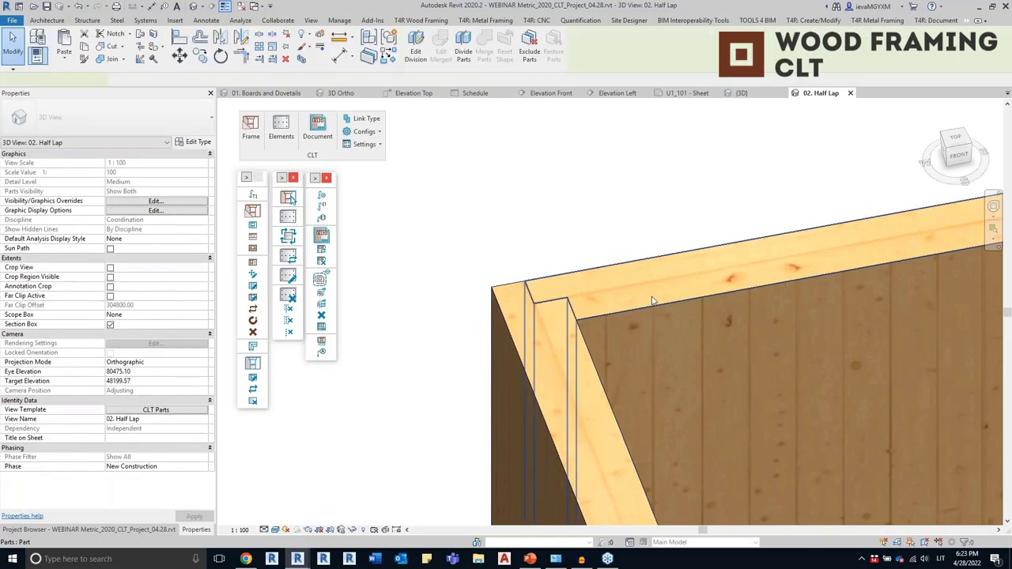
pyautogui.click(653, 300)
pyautogui.click(517, 364)
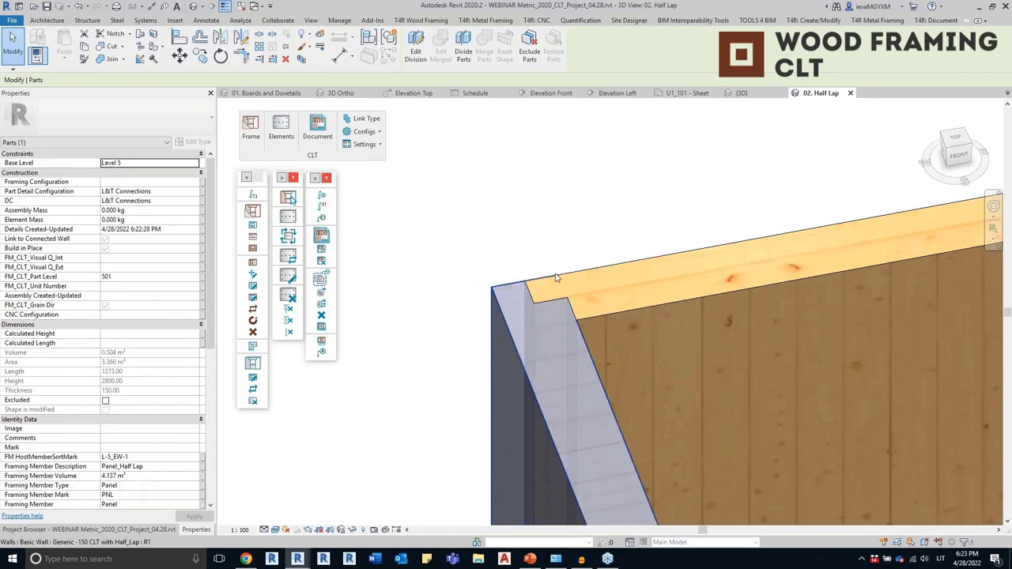
# Orbit to another top-storey exterior corner and inspect its lap by selecting each of the two meeting wall panels
pyautogui.scroll(-3, 555, 273)
pyautogui.scroll(-3, 552, 276)
pyautogui.keyDown('shift'); pyautogui.moveTo(551, 276); pyautogui.dragTo(838, 301, button='middle'); pyautogui.keyUp('shift')
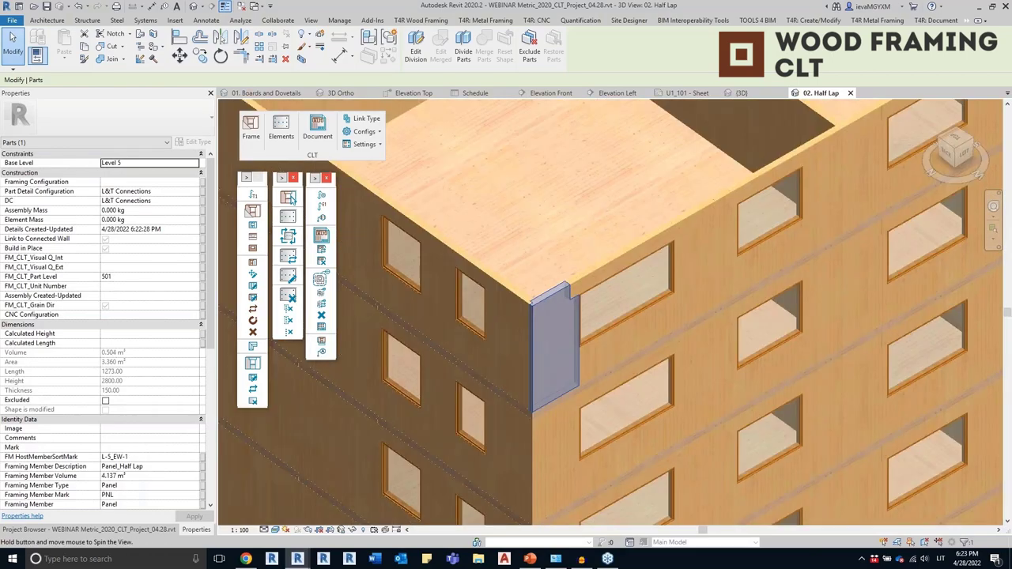
pyautogui.scroll(-1, 443, 150)
pyautogui.moveTo(443, 150); pyautogui.dragTo(833, 405, button='middle')
pyautogui.scroll(5, 483, 221)
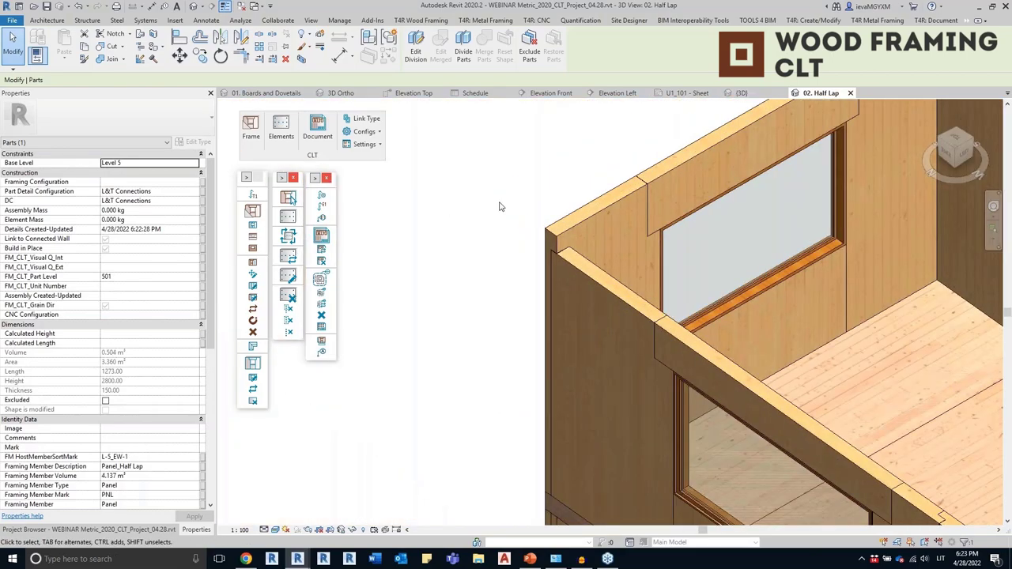
pyautogui.click(594, 216)
pyautogui.scroll(4, 594, 217)
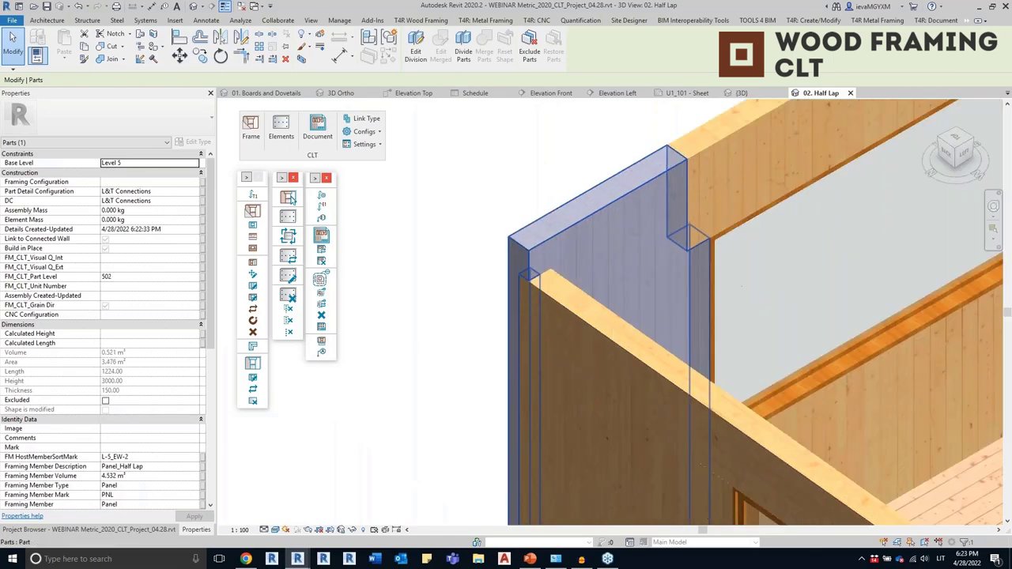
pyautogui.click(538, 346)
pyautogui.scroll(2, 515, 317)
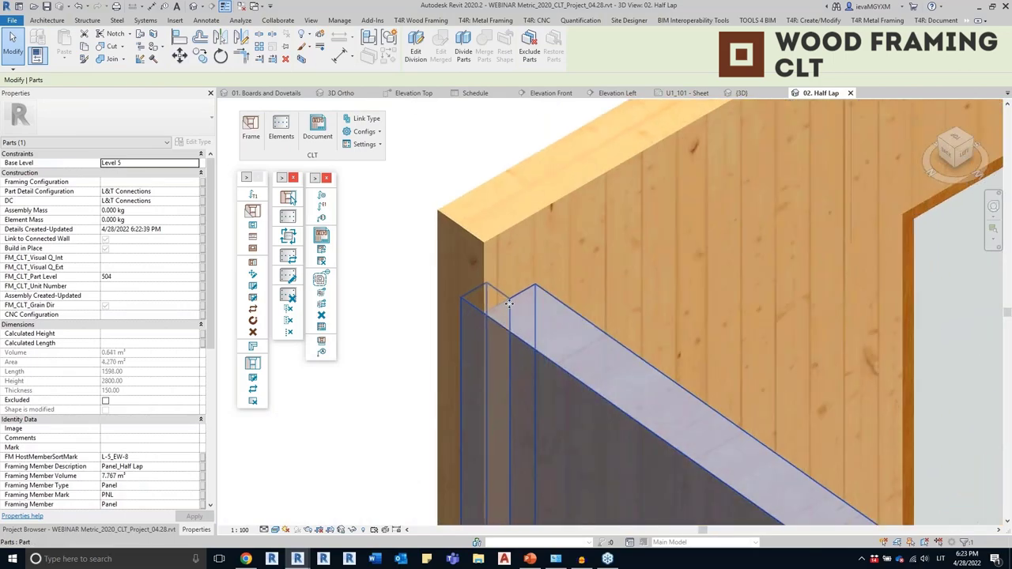
# Inspect a top-storey T connection by selecting the continuous wall panel and the interior wall panel that meets it
pyautogui.scroll(-6, 504, 304)
pyautogui.keyDown('shift'); pyautogui.moveTo(504, 305); pyautogui.dragTo(616, 362, button='middle'); pyautogui.keyUp('shift')
pyautogui.scroll(6, 443, 299)
pyautogui.click(446, 302)
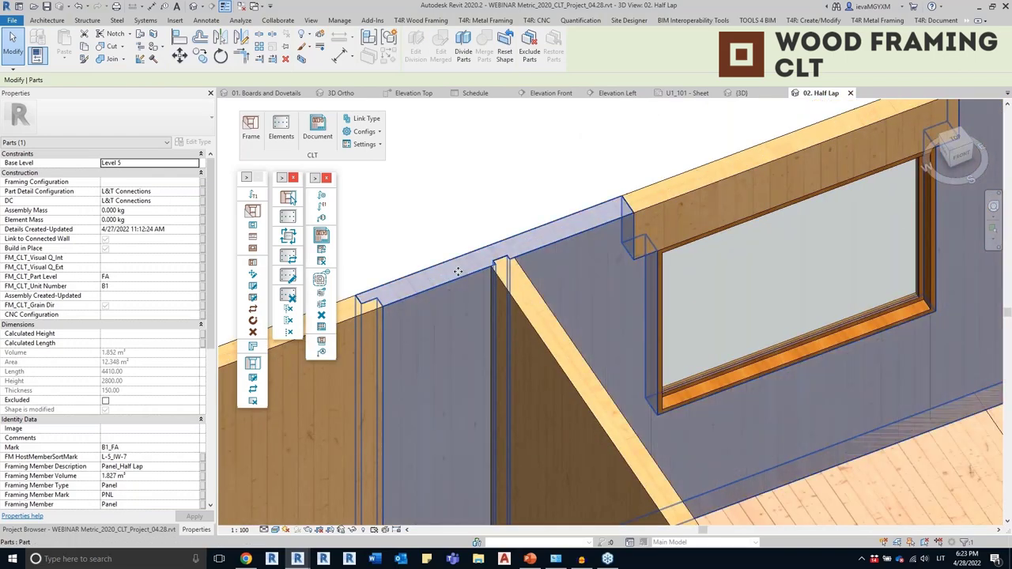
pyautogui.click(506, 358)
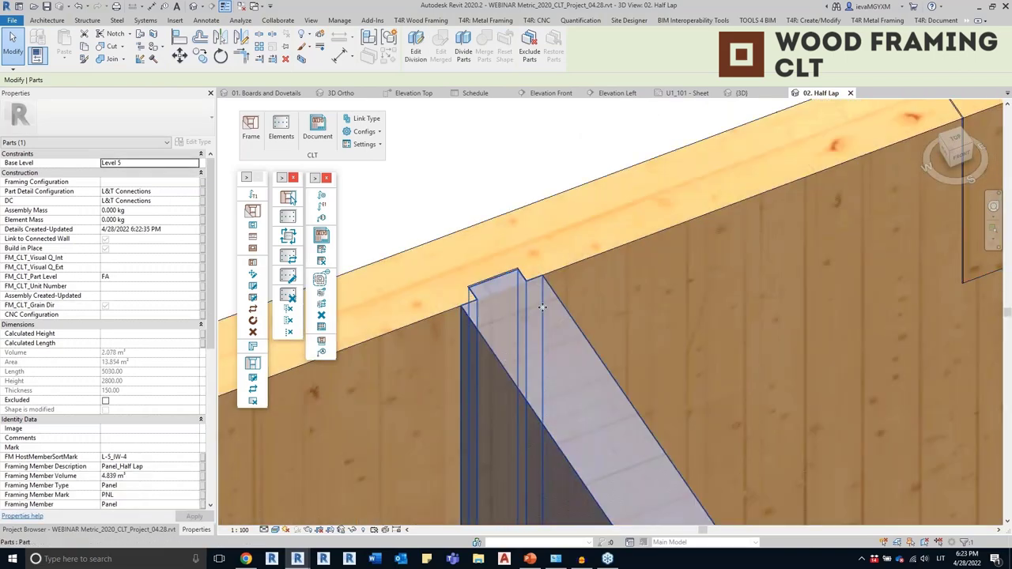
pyautogui.scroll(-3, 542, 307)
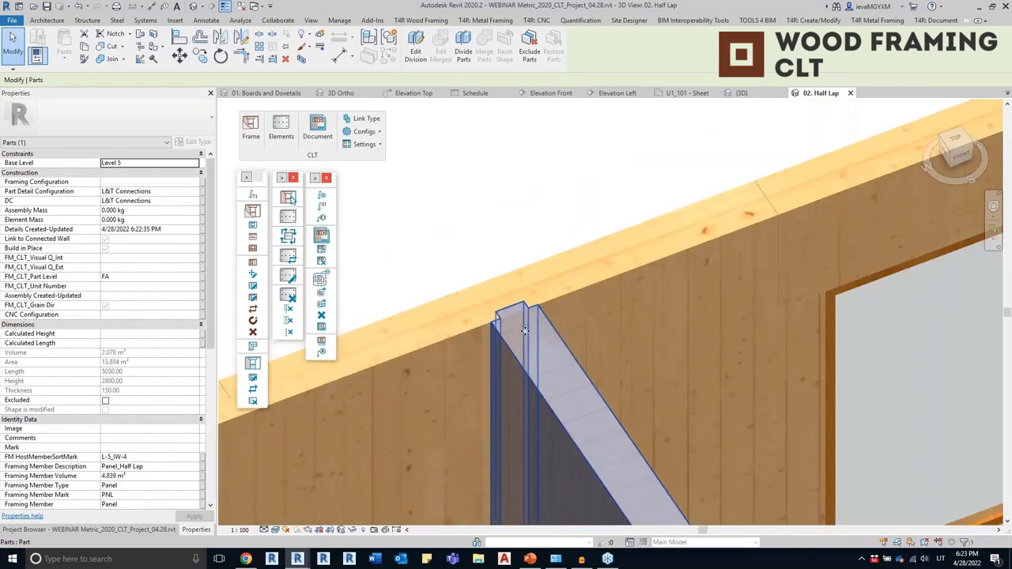
# Isolate the exterior wall panel with the T connection together with the corner panel beyond the adjacent window
pyautogui.scroll(-5, 525, 330)
pyautogui.keyDown('shift'); pyautogui.moveTo(524, 331); pyautogui.dragTo(733, 305, button='middle'); pyautogui.keyUp('shift')
pyautogui.scroll(8, 676, 234)
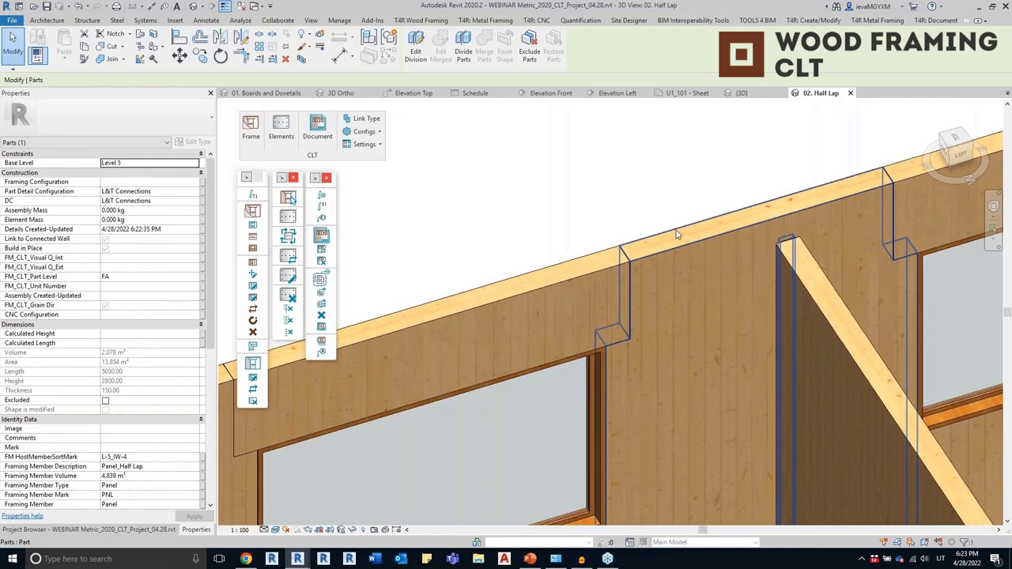
pyautogui.press('Tab')
pyautogui.click(676, 234)
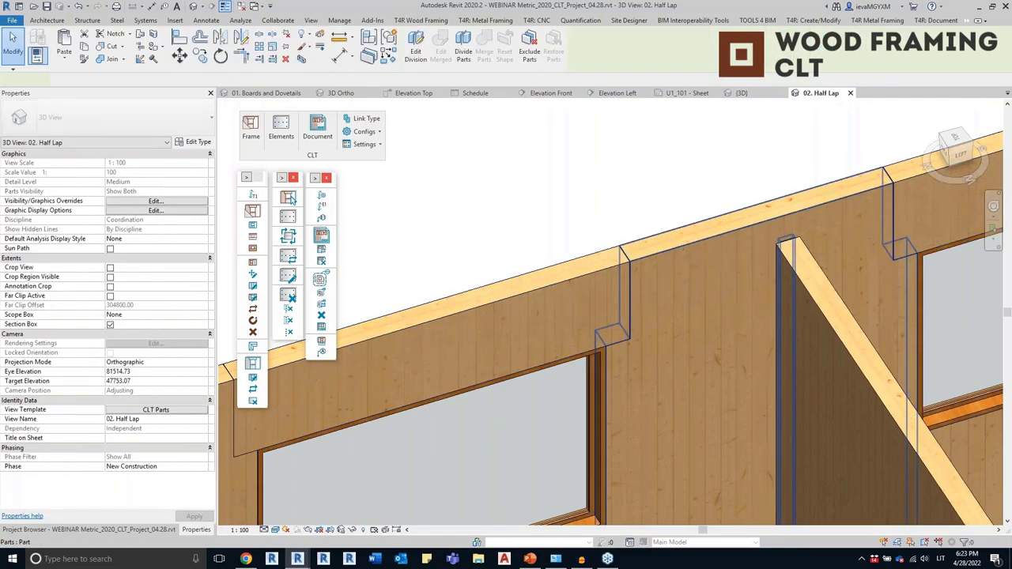
pyautogui.scroll(-3, 724, 303)
pyautogui.moveTo(724, 302); pyautogui.dragTo(817, 224, button='middle')
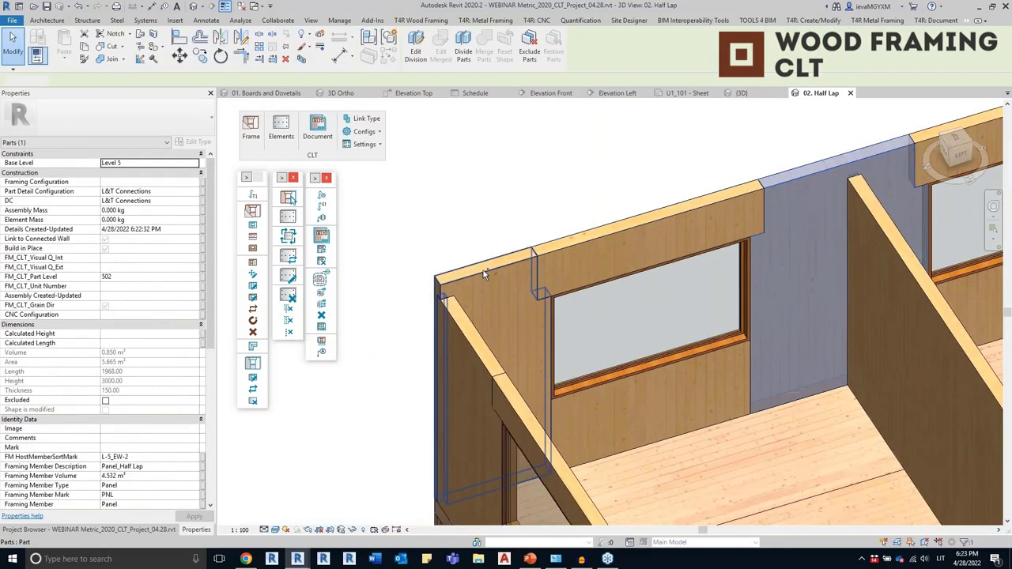
pyautogui.keyDown('ctrl'); pyautogui.click(486, 274); pyautogui.keyUp('ctrl')
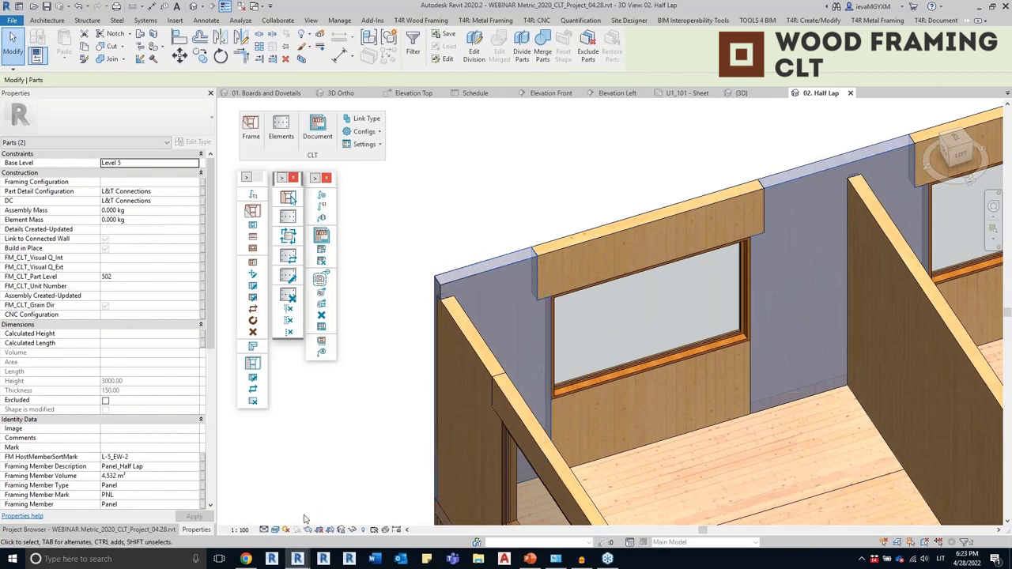
pyautogui.click(352, 530)
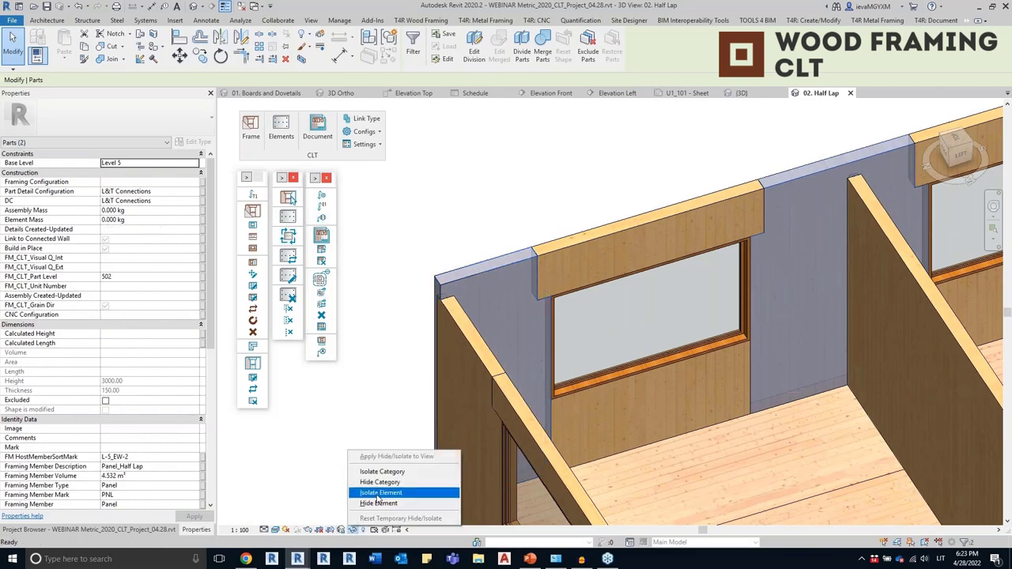
pyautogui.click(379, 493)
# Examine the connection cuts in the two isolated wall panels and reset the temporary isolation
pyautogui.click(475, 192)
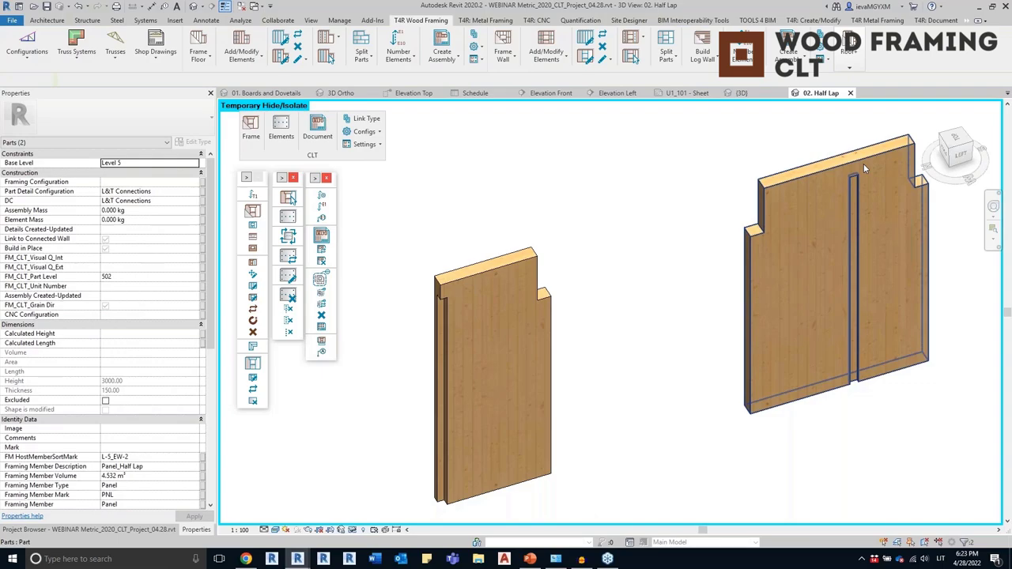
pyautogui.scroll(3, 866, 164)
pyautogui.scroll(-4, 530, 278)
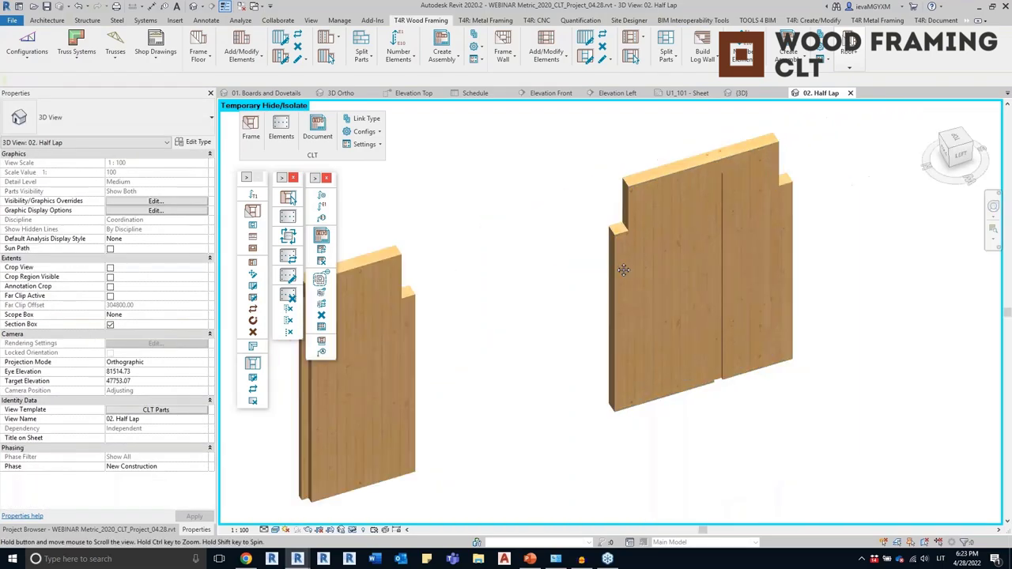
pyautogui.scroll(2, 530, 279)
pyautogui.click(341, 530)
pyautogui.click(380, 517)
pyautogui.scroll(-8, 495, 309)
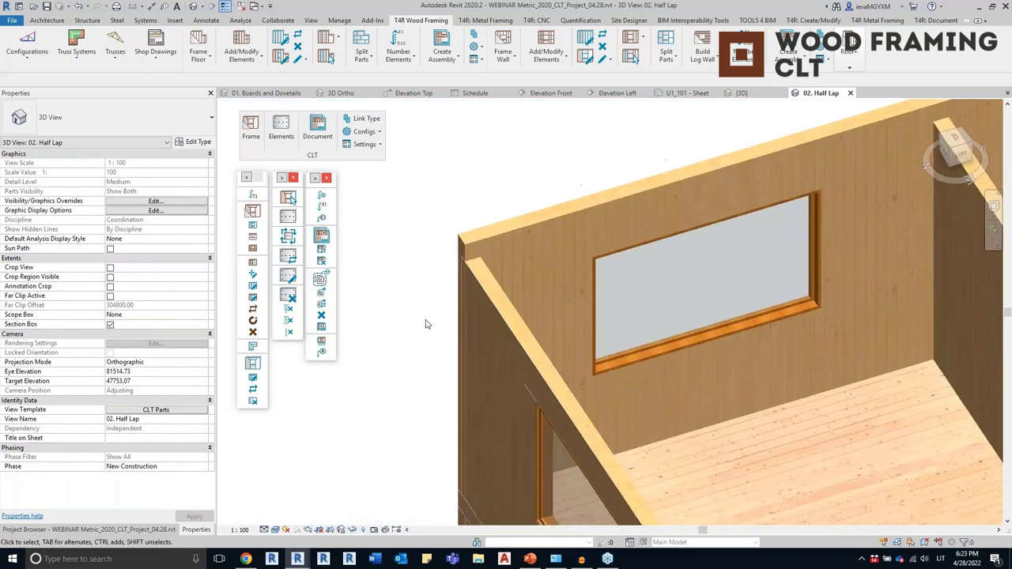
# Select the top-storey corner panel and the panel at the interior wall, and set their visual qualities to IntV and ExtV and unit number to U2
pyautogui.keyDown('shift'); pyautogui.moveTo(680, 340); pyautogui.dragTo(746, 343, button='middle'); pyautogui.keyUp('shift')
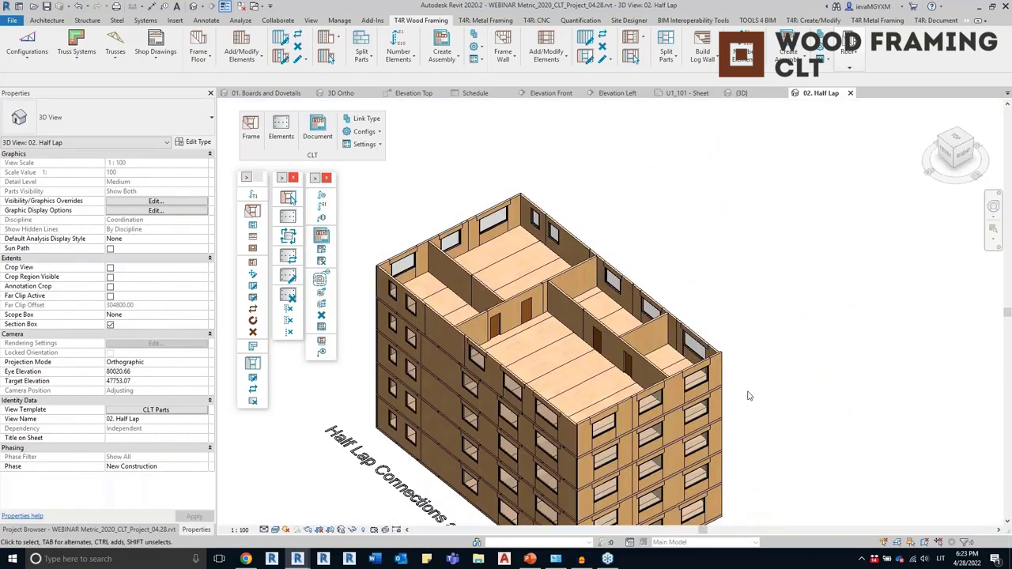
pyautogui.scroll(6, 688, 407)
pyautogui.moveTo(624, 403); pyautogui.dragTo(605, 386, button='middle')
pyautogui.click(457, 443)
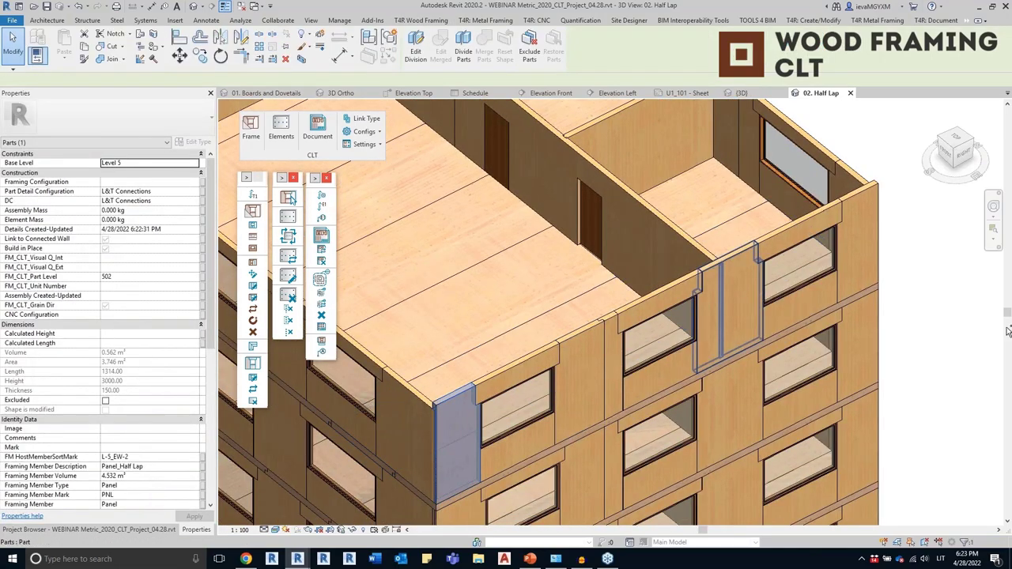
pyautogui.keyDown('ctrl'); pyautogui.click(727, 316); pyautogui.keyUp('ctrl')
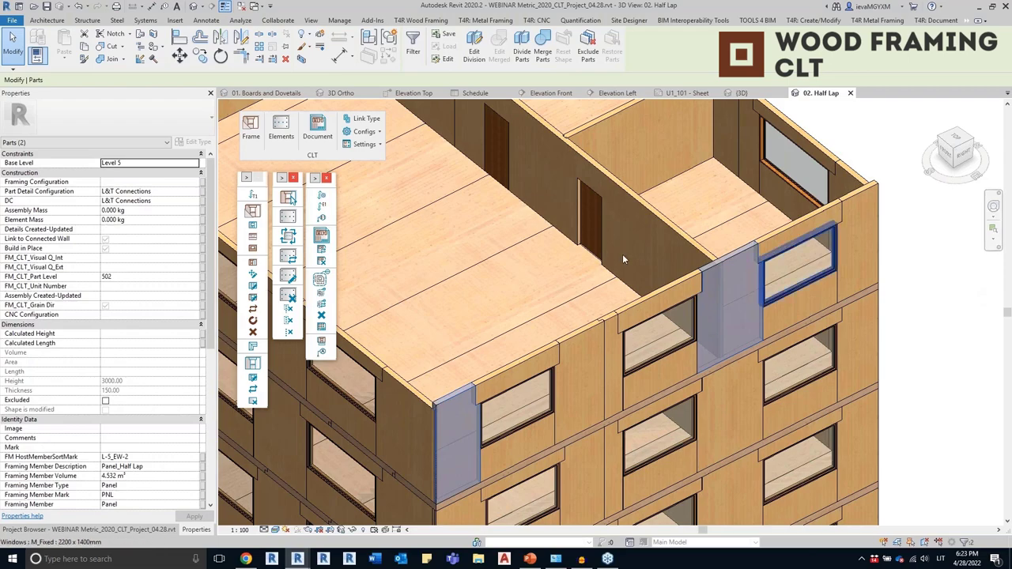
pyautogui.click(110, 259)
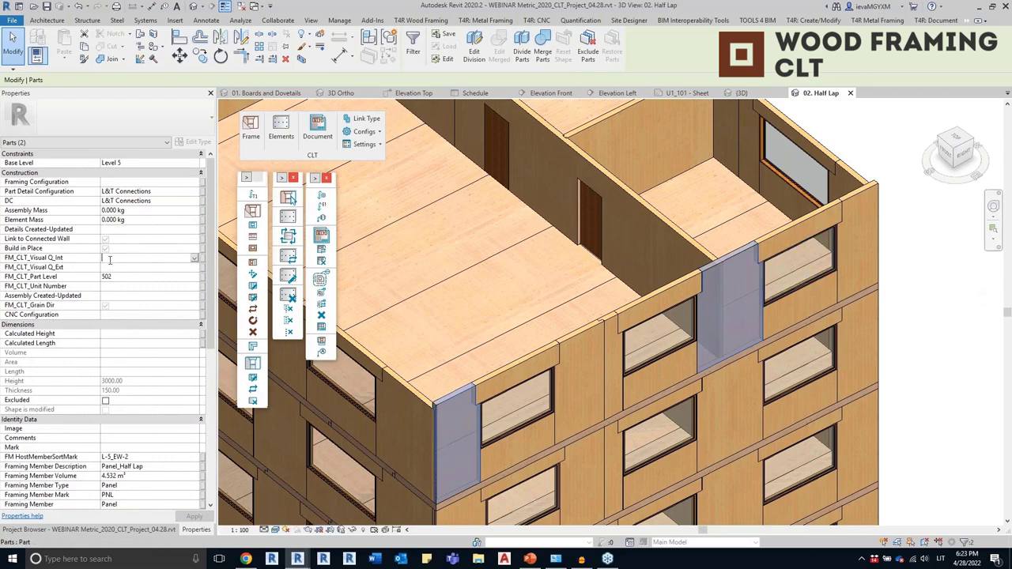
pyautogui.write('e')
pyautogui.click(113, 277)
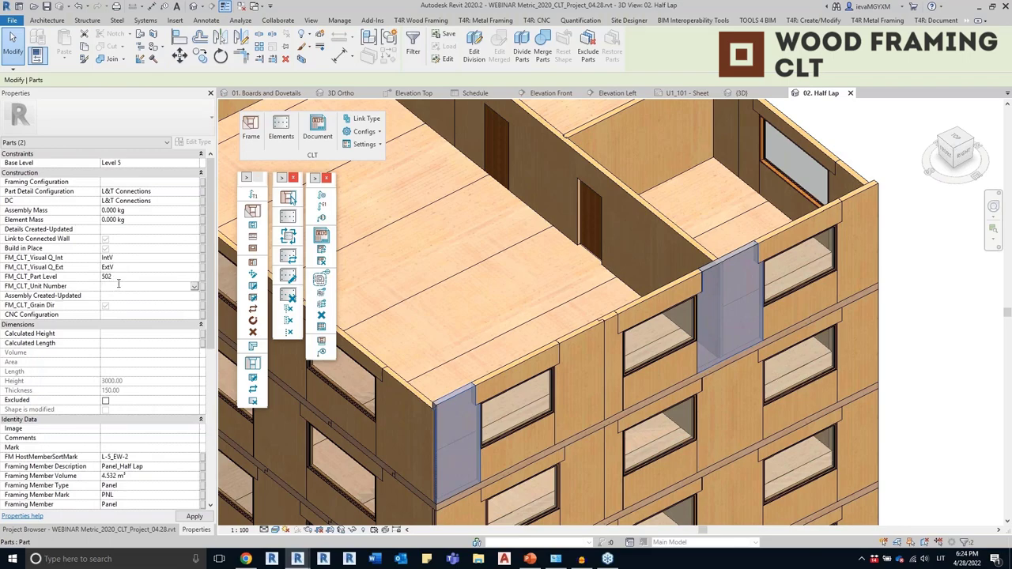
pyautogui.write('u')
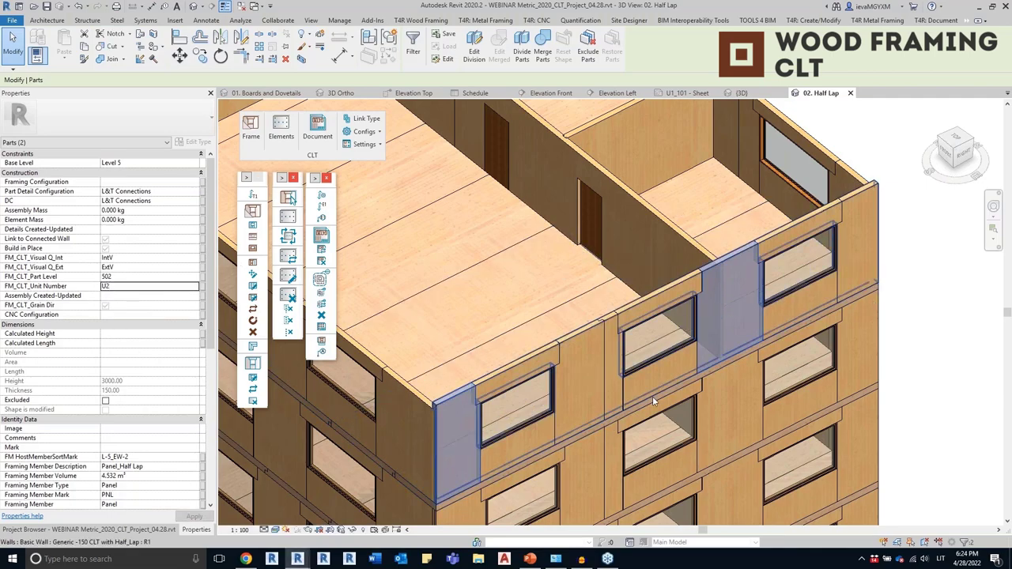
# Enable FM_CLT_Grain Dir for the corner panel and disable it for the panel at the interior wall, comparing the settings on each
pyautogui.click(105, 305)
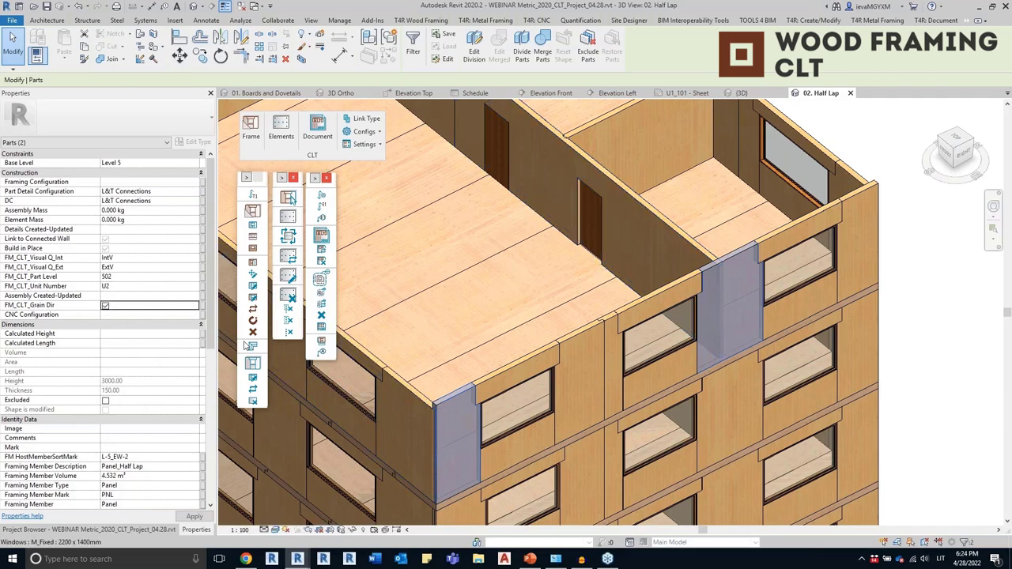
pyautogui.click(457, 424)
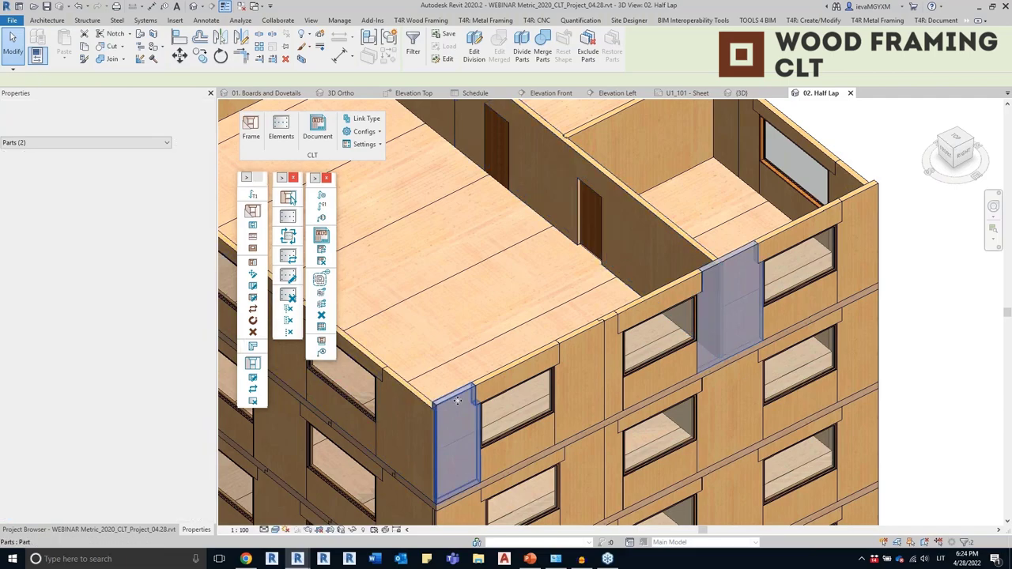
pyautogui.click(723, 268)
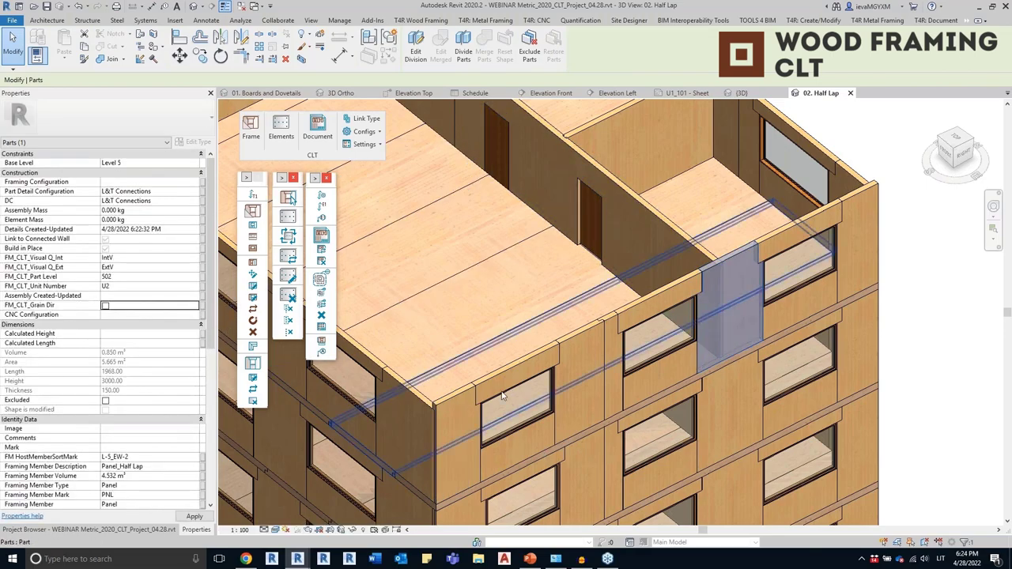
pyautogui.click(459, 415)
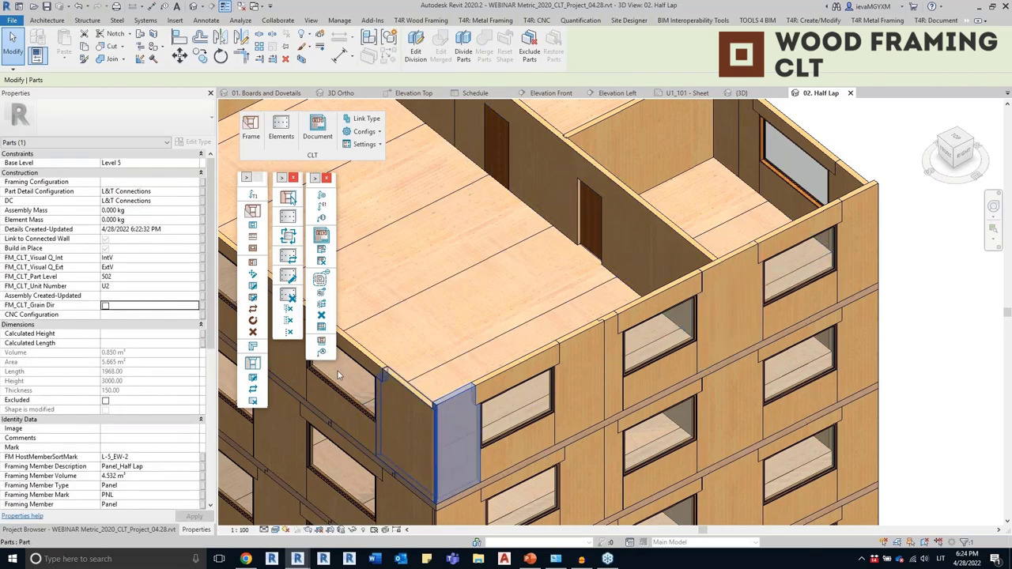
pyautogui.click(742, 253)
pyautogui.press('Escape')
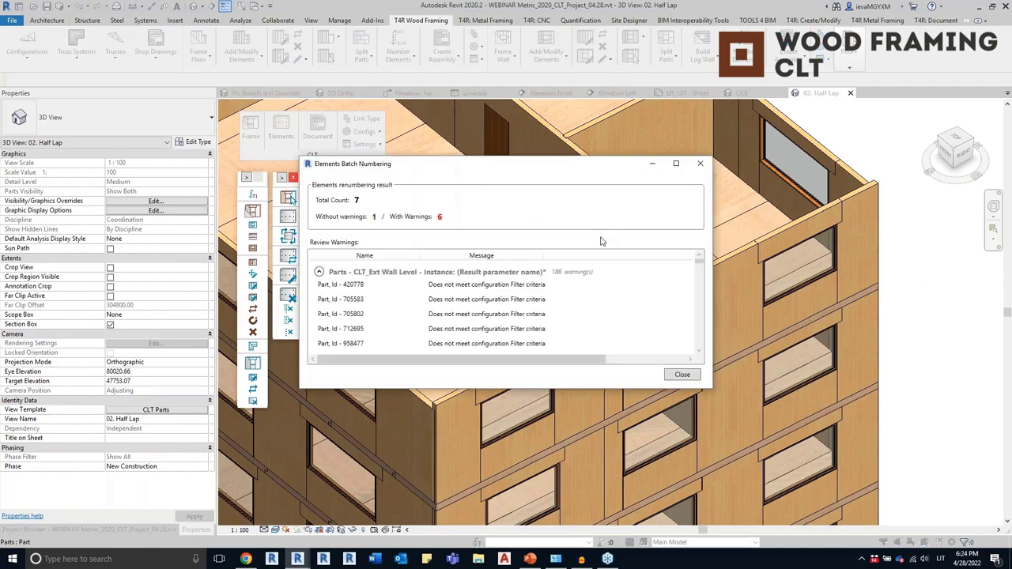
# Run batch numbering of the elements and check the Mark of the panel at the interior wall and of the corner panel
pyautogui.click(682, 375)
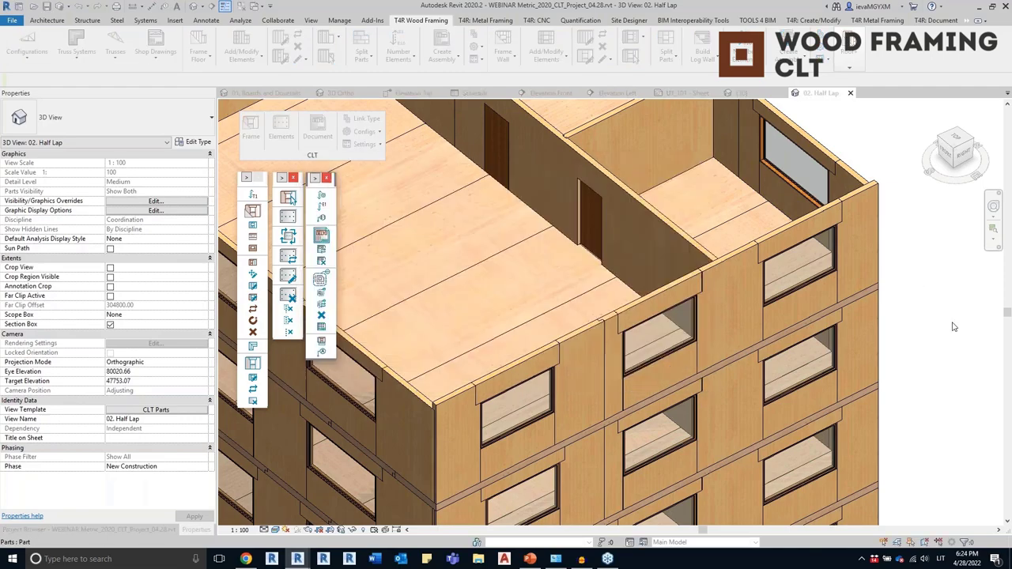
pyautogui.click(737, 260)
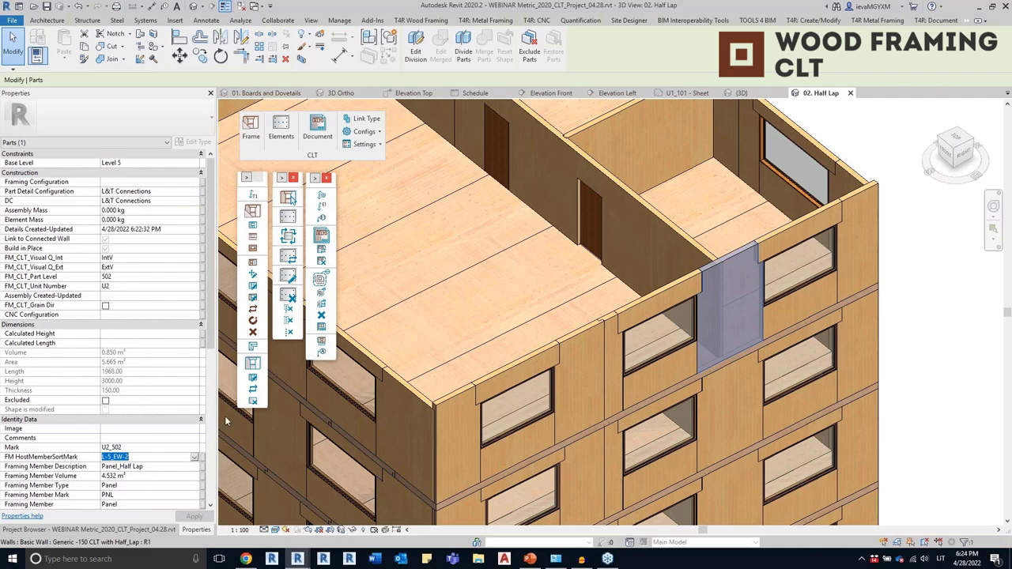
pyautogui.click(462, 403)
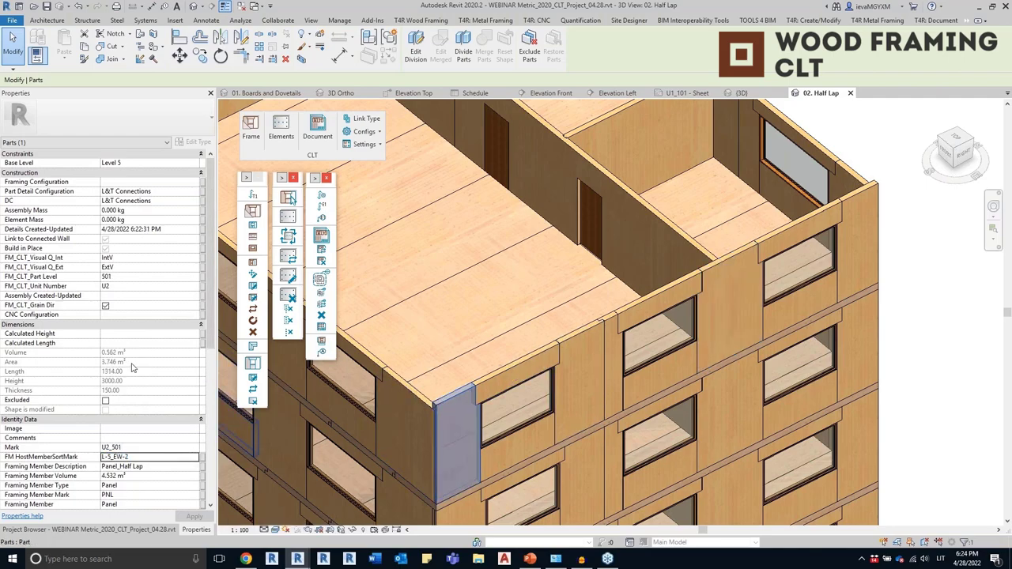
pyautogui.press('Escape')
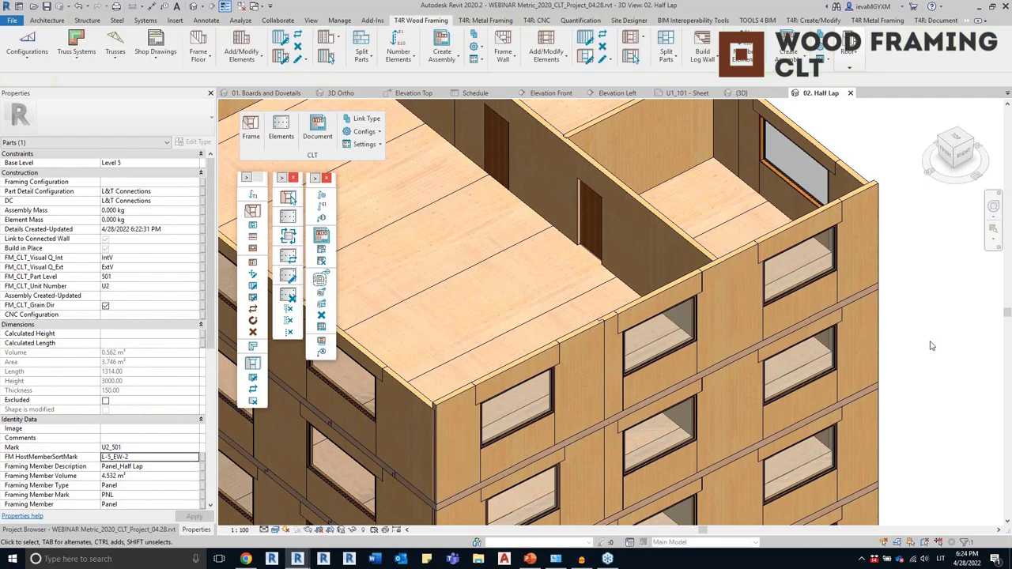
# Insert smart details on the top-storey corner panel using the CLT Panel Tags configuration
pyautogui.keyDown('ctrl'); pyautogui.click(745, 249); pyautogui.keyUp('ctrl')
pyautogui.press('Escape')
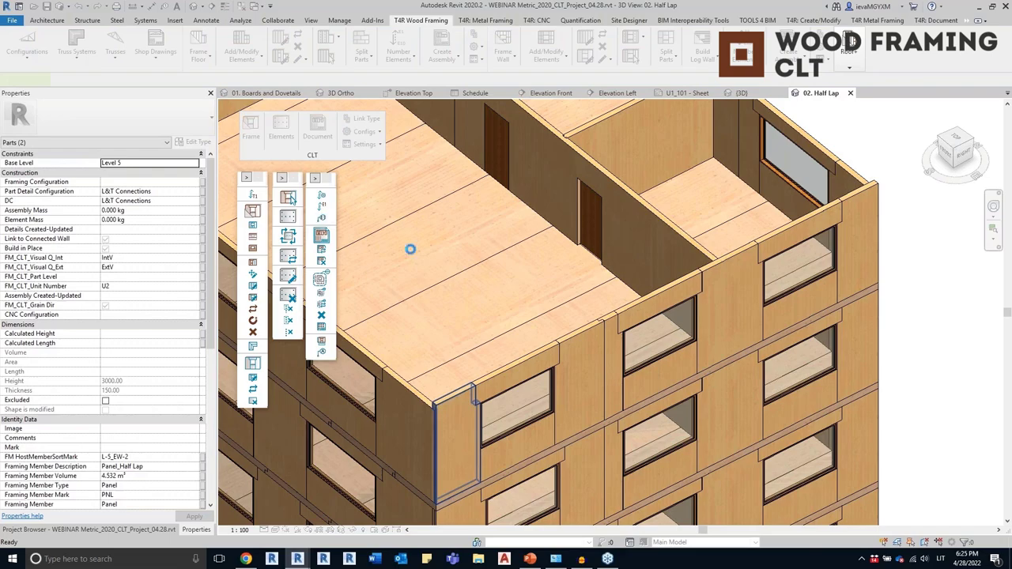
pyautogui.click(455, 444)
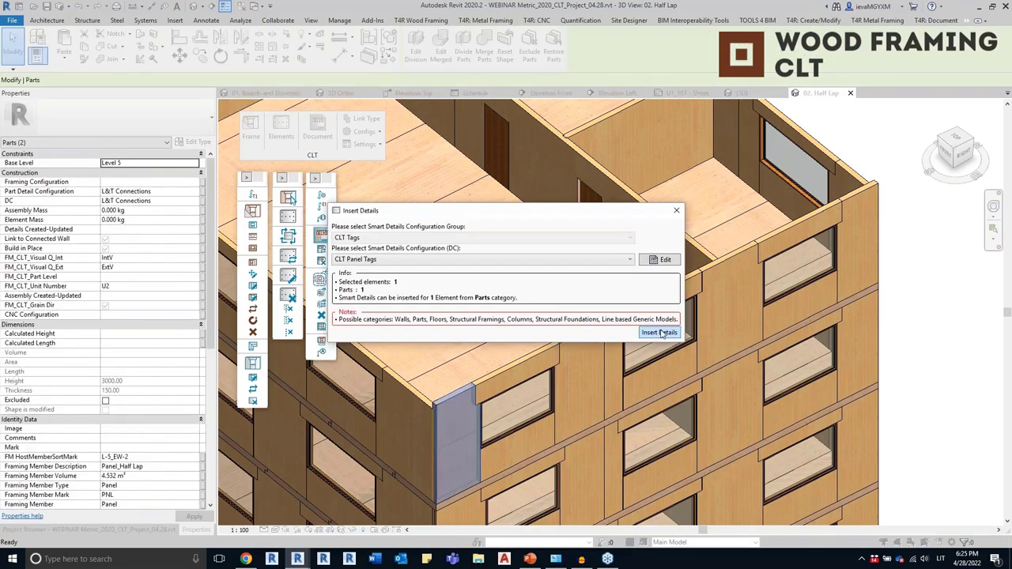
pyautogui.click(659, 333)
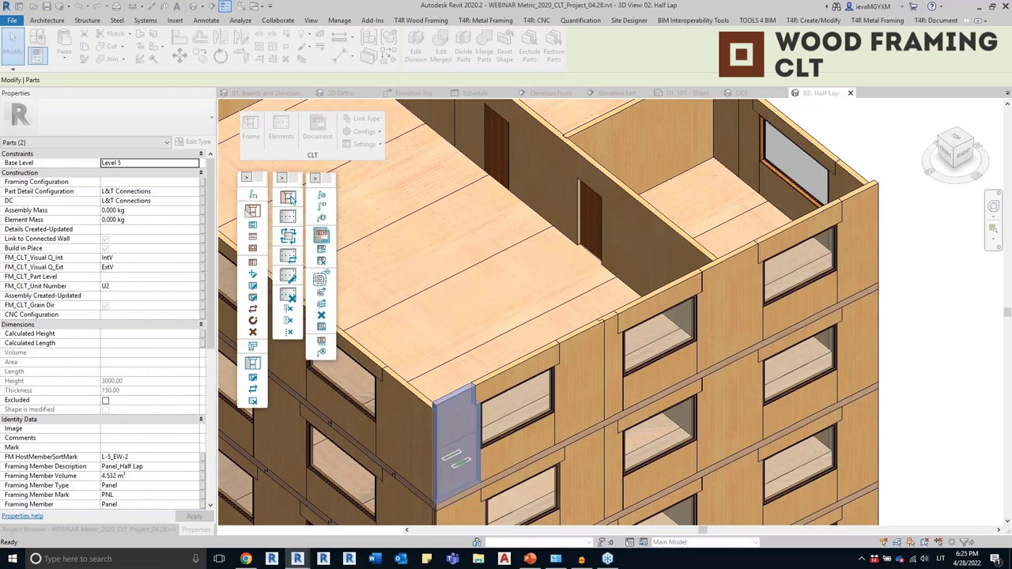
# Insert the CLT Panel Tags details on the top-storey exterior panel where the interior wall meets it
pyautogui.click(713, 273)
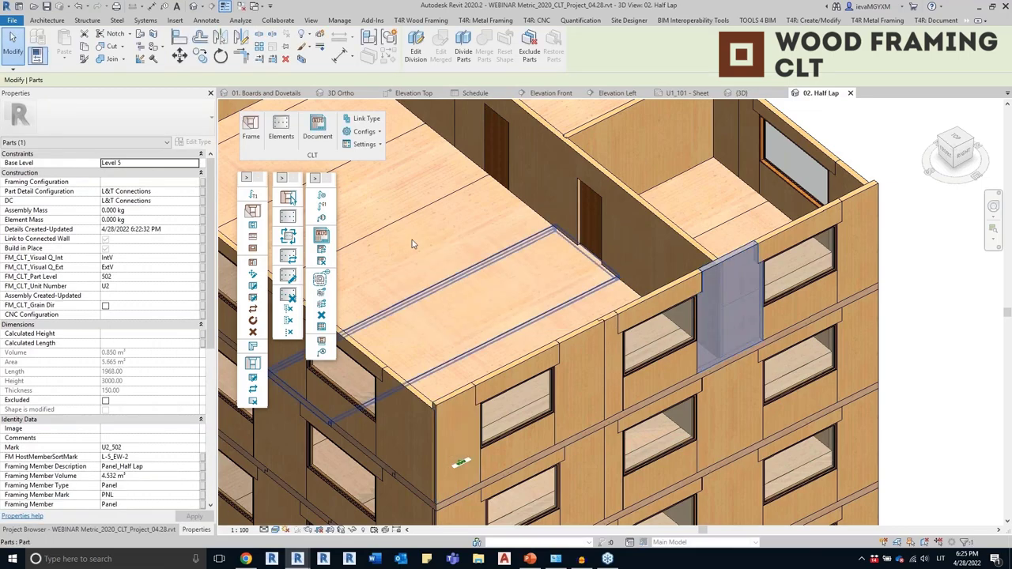
pyautogui.click(322, 218)
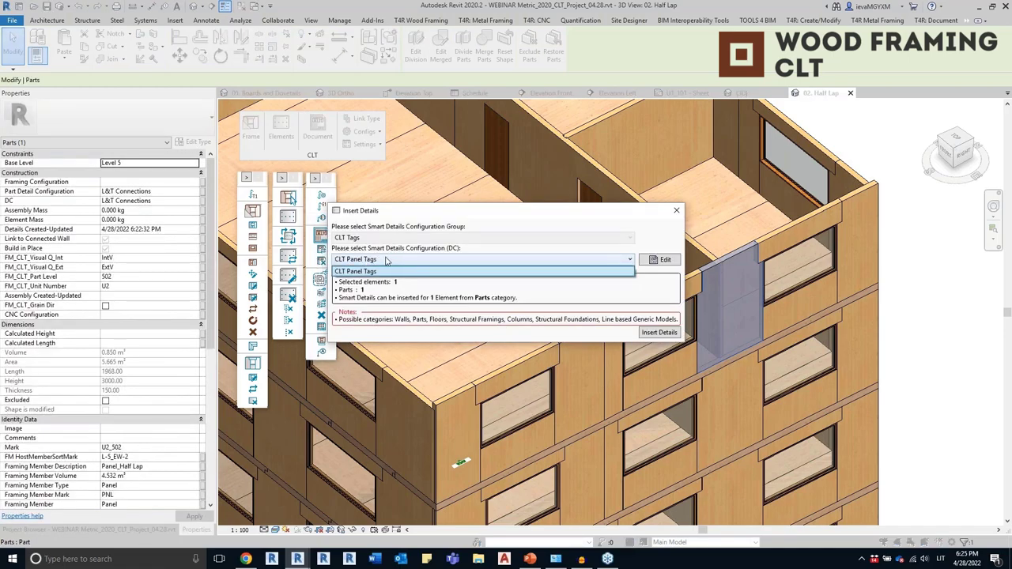
pyautogui.click(659, 332)
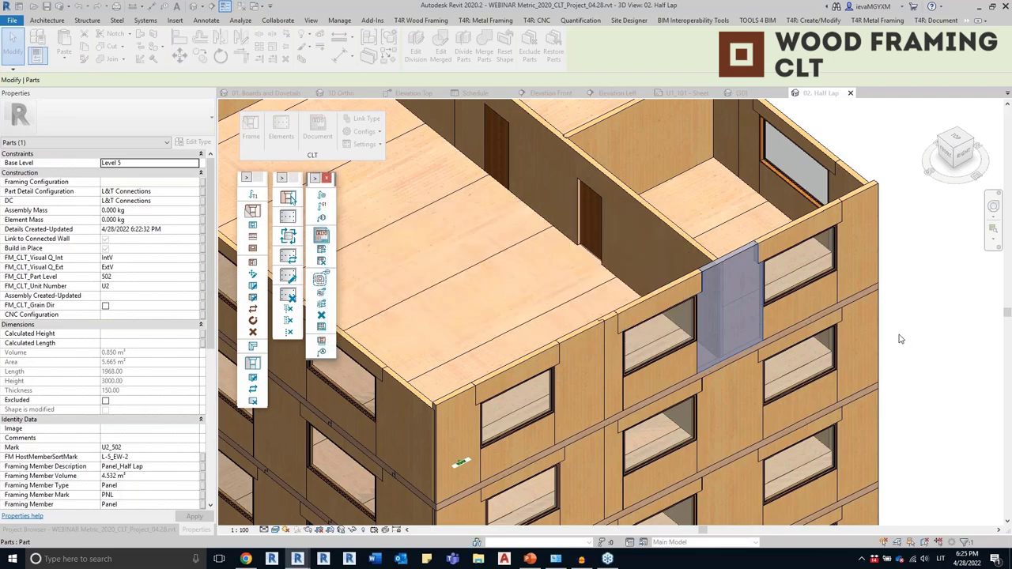
# Inspect the inserted visual quality tags up close on the corner panel and on the panel at the interior wall, selecting each one
pyautogui.scroll(5, 537, 463)
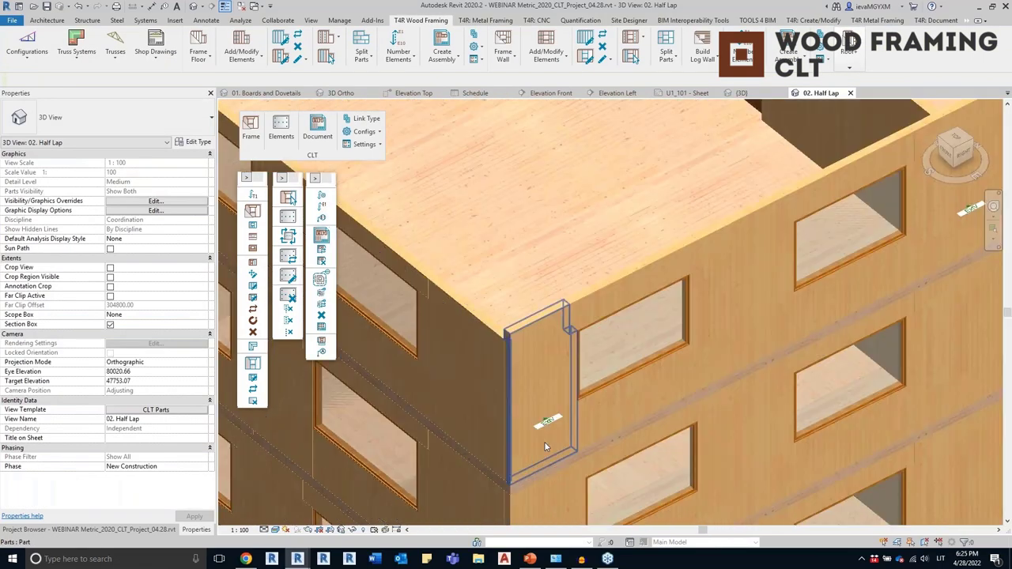
pyautogui.click(547, 476)
pyautogui.scroll(-5, 547, 476)
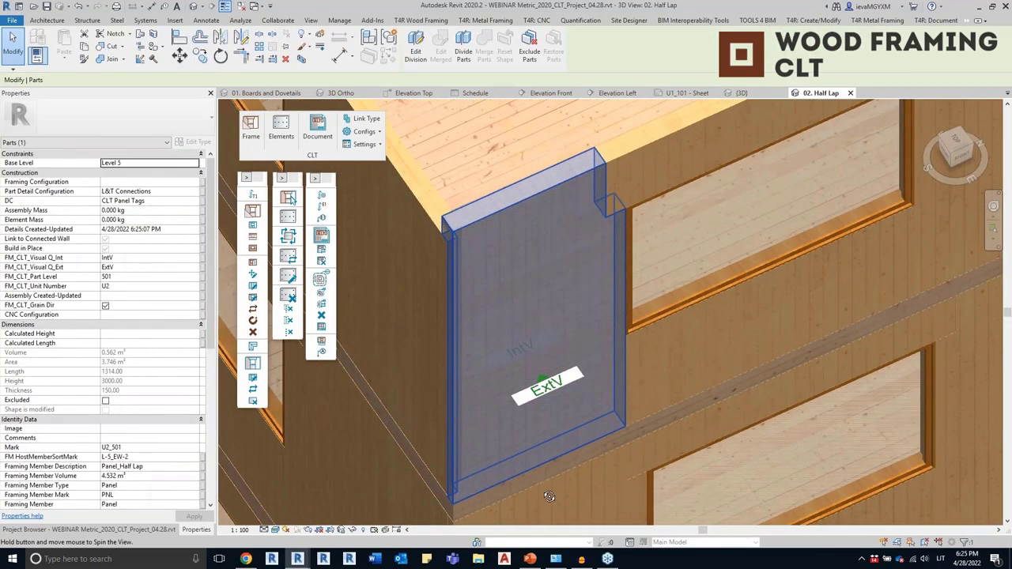
pyautogui.moveTo(663, 181); pyautogui.dragTo(539, 314, button='middle')
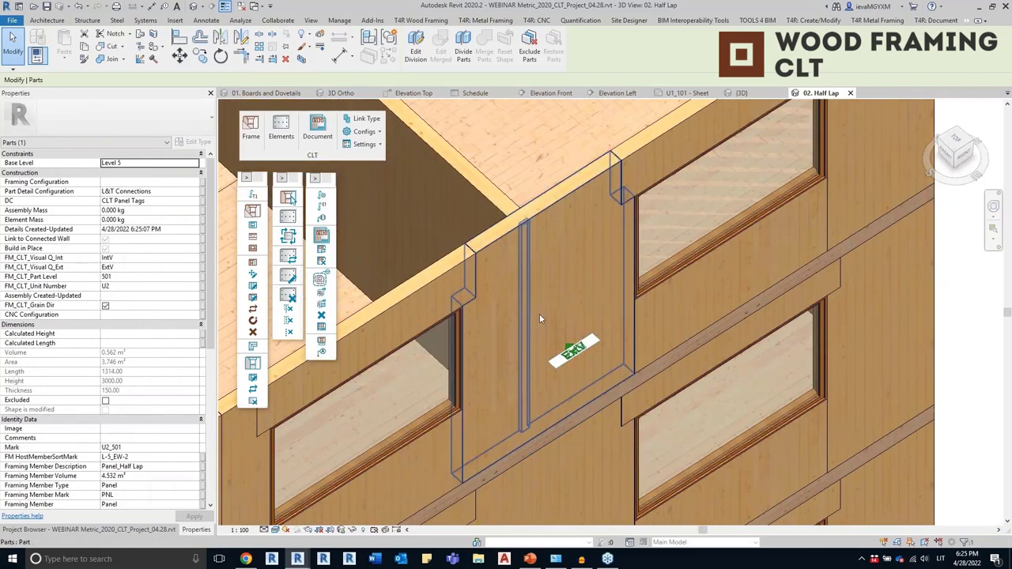
pyautogui.click(507, 240)
pyautogui.scroll(-3, 507, 240)
pyautogui.moveTo(601, 314); pyautogui.dragTo(820, 281, button='middle')
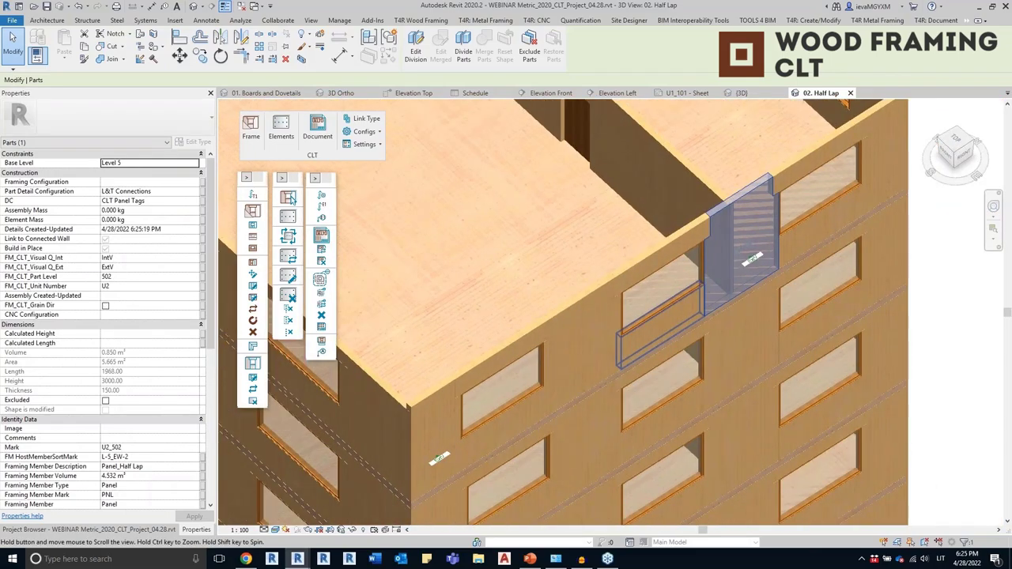
# Create an assembly from the top-storey corner wall panel with the CLT Wall Panel shop drawing configuration
pyautogui.click(432, 431)
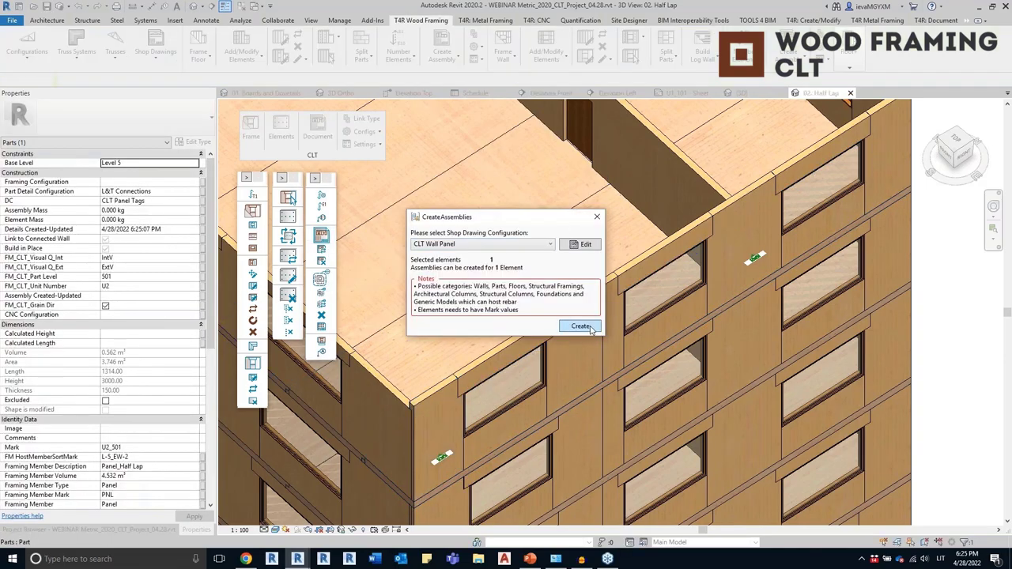
pyautogui.click(581, 327)
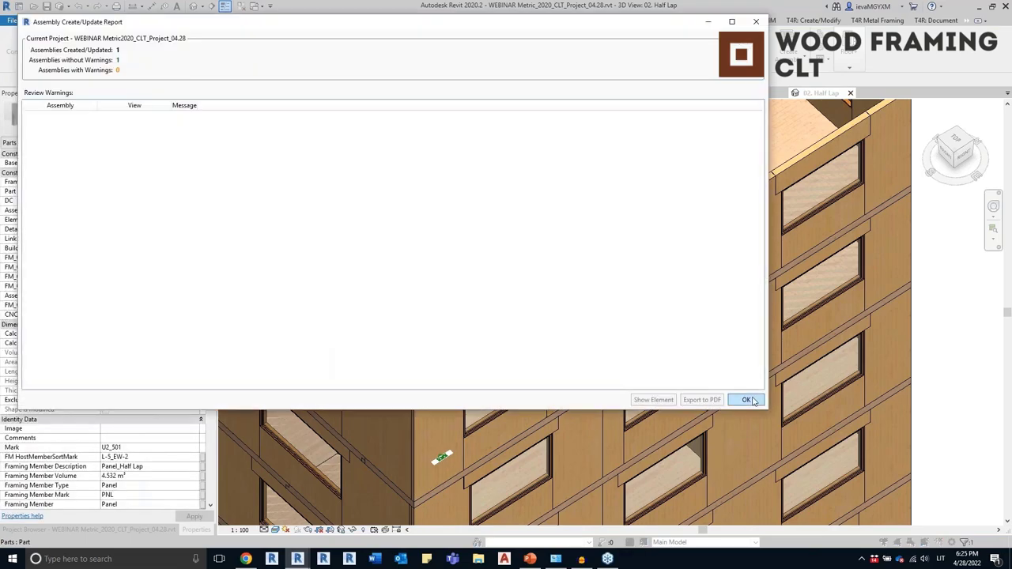
pyautogui.click(748, 400)
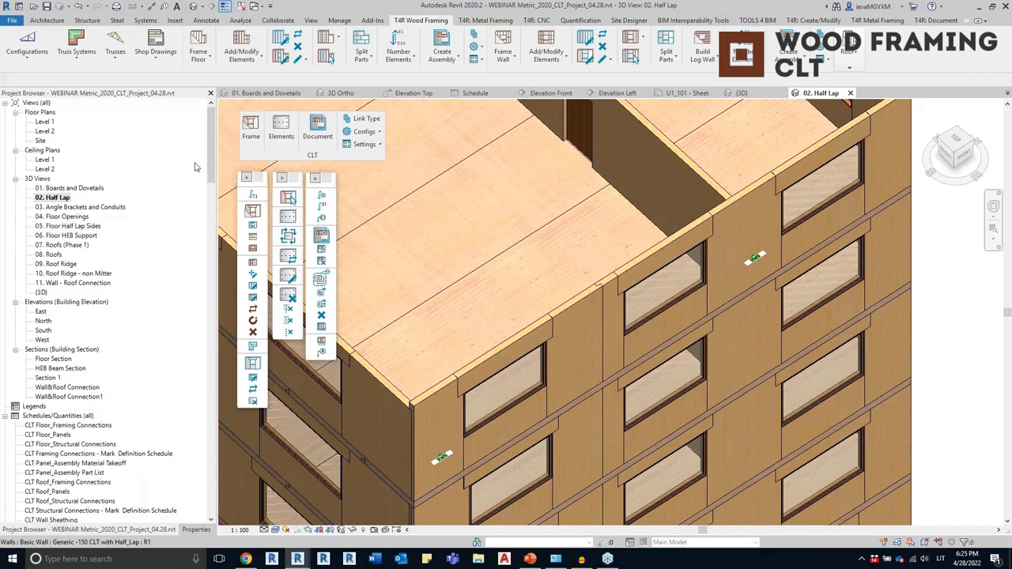
# Review the 3D Ortho, Elevation Top and Schedule views of assembly U2_501
pyautogui.moveTo(211, 157); pyautogui.dragTo(190, 522)
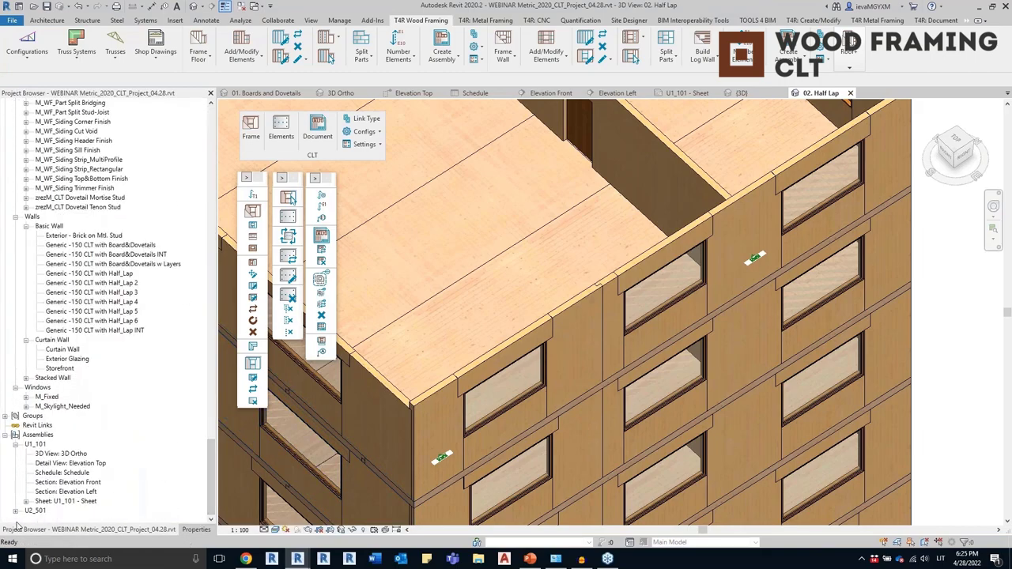
pyautogui.click(15, 511)
pyautogui.doubleClick(78, 464)
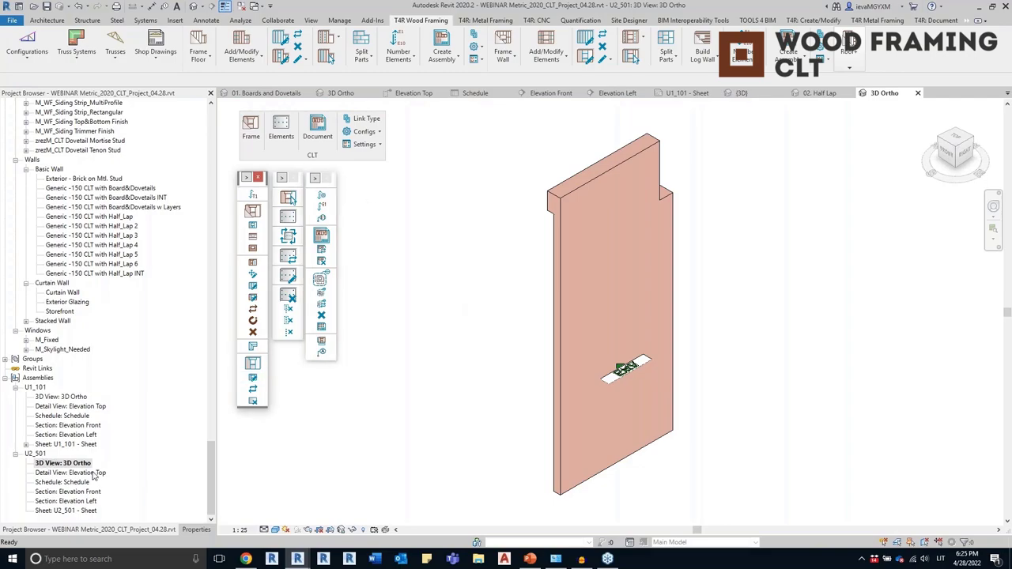
pyautogui.doubleClick(92, 473)
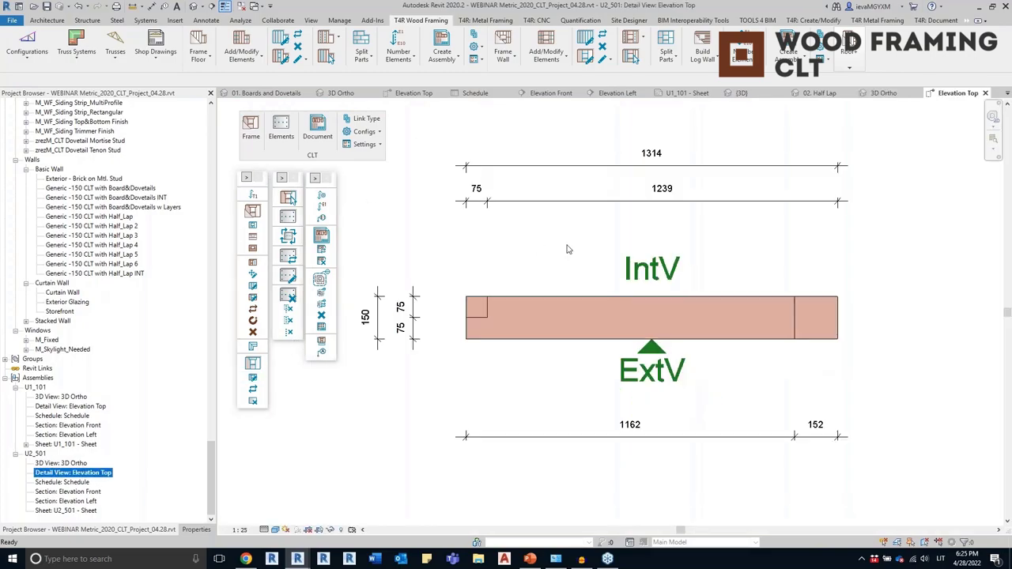
pyautogui.click(77, 483)
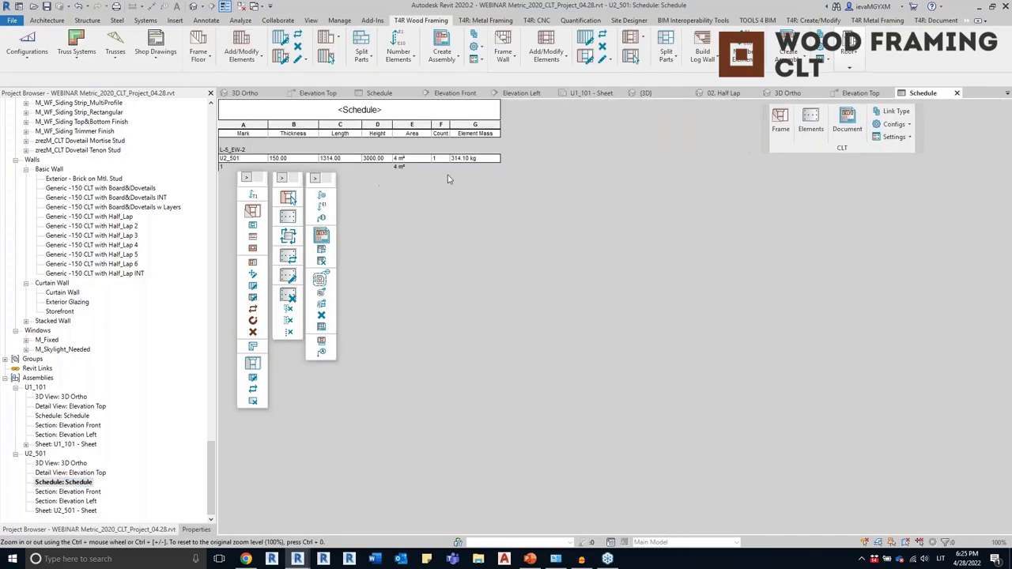
# Examine the Elevation Front section of assembly U2_501, including its dimensions and panel tag, and open its Elevation Left section
pyautogui.doubleClick(79, 493)
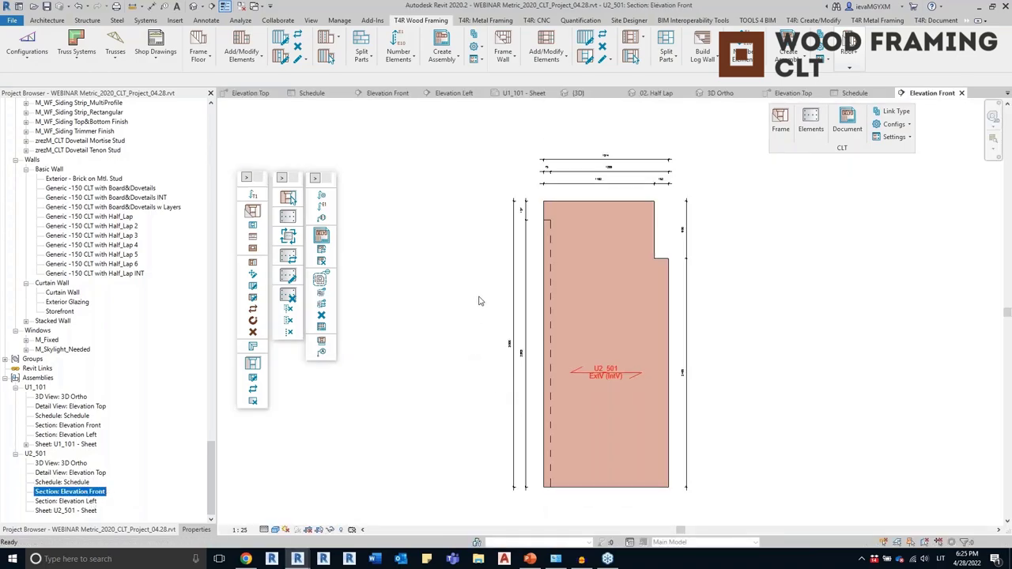
pyautogui.scroll(2, 577, 366)
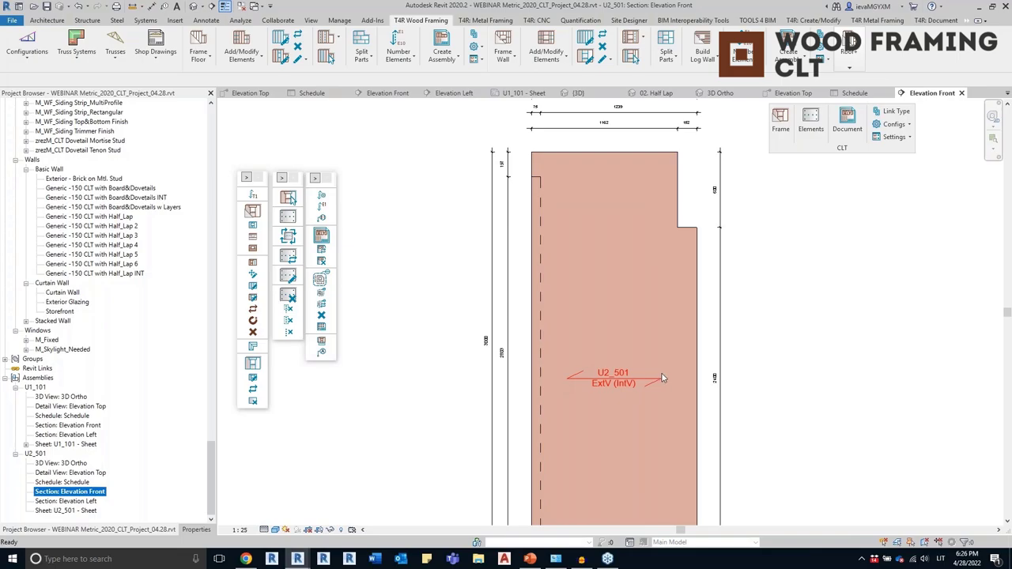
pyautogui.scroll(-1, 790, 320)
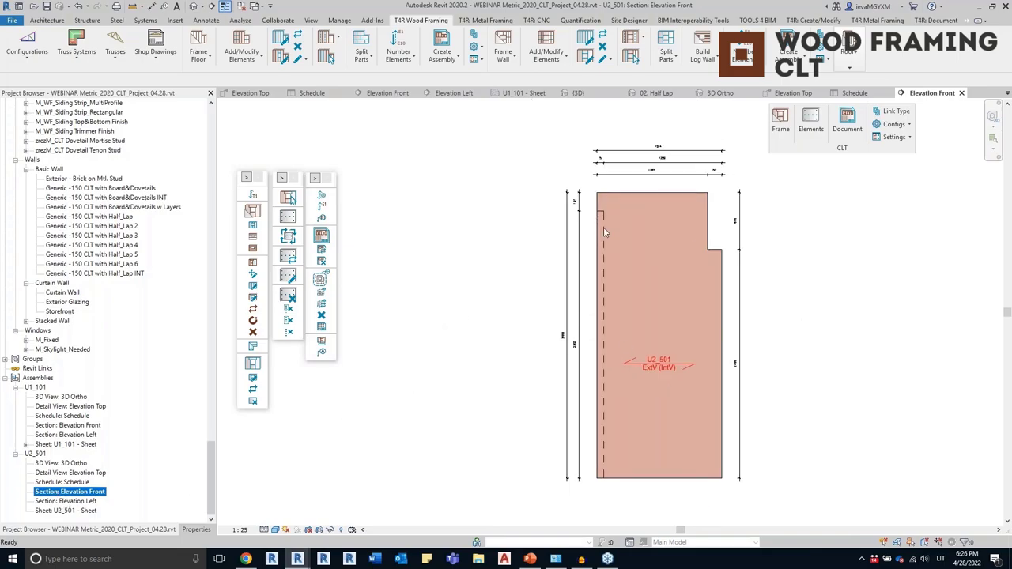
pyautogui.doubleClick(70, 501)
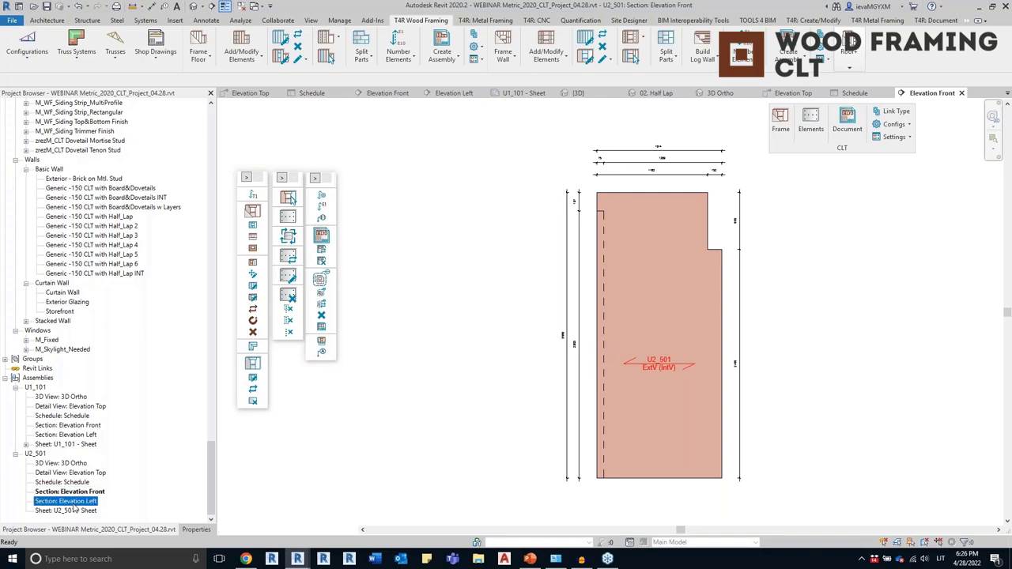
# Open the U2_501 sheet and place the 3D Ortho view in its upper right area and Elevation Top in its lower left
pyautogui.doubleClick(87, 511)
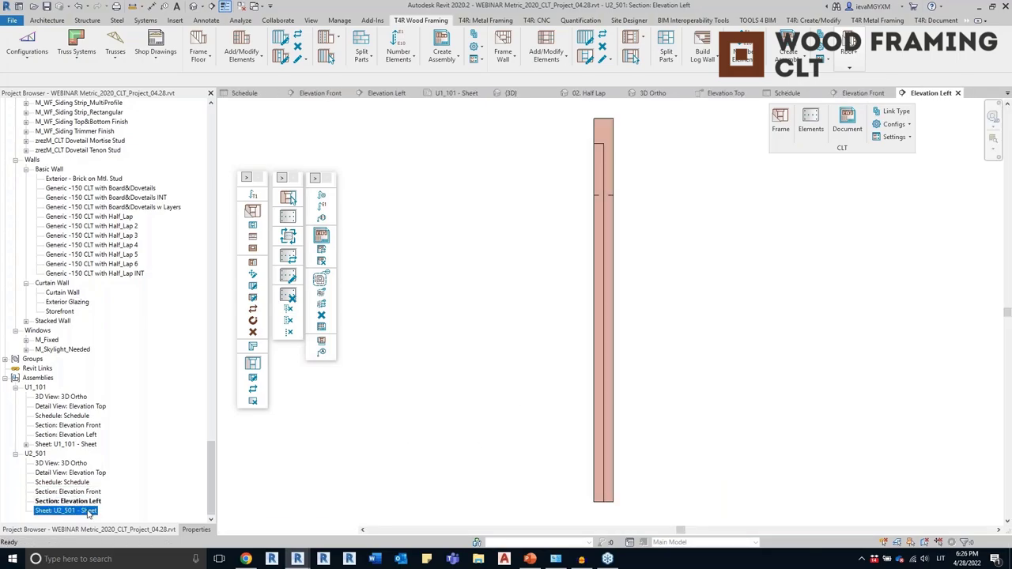
pyautogui.click(67, 466)
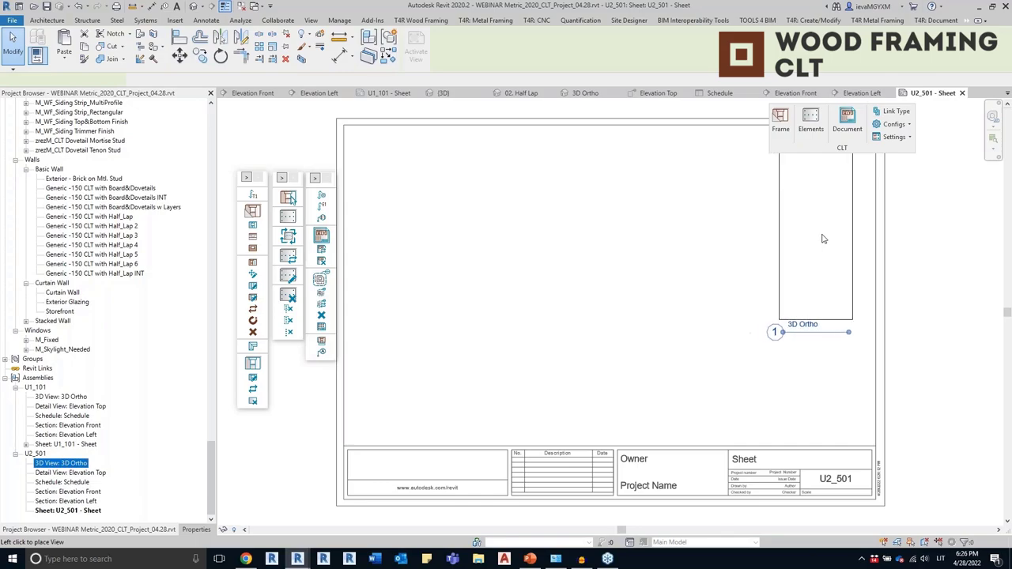
pyautogui.click(822, 239)
pyautogui.moveTo(96, 474); pyautogui.dragTo(418, 398)
pyautogui.click(419, 399)
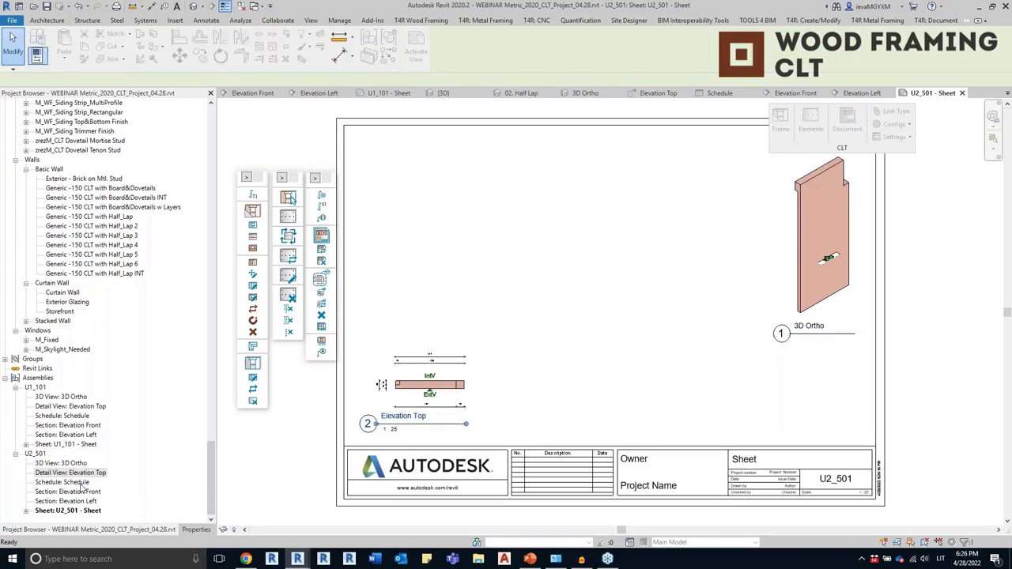
# Place Elevation Front above Elevation Top, Elevation Left beside it, and the Schedule above the title block on the U2_501 sheet
pyautogui.click(70, 492)
pyautogui.moveTo(71, 494); pyautogui.dragTo(428, 220)
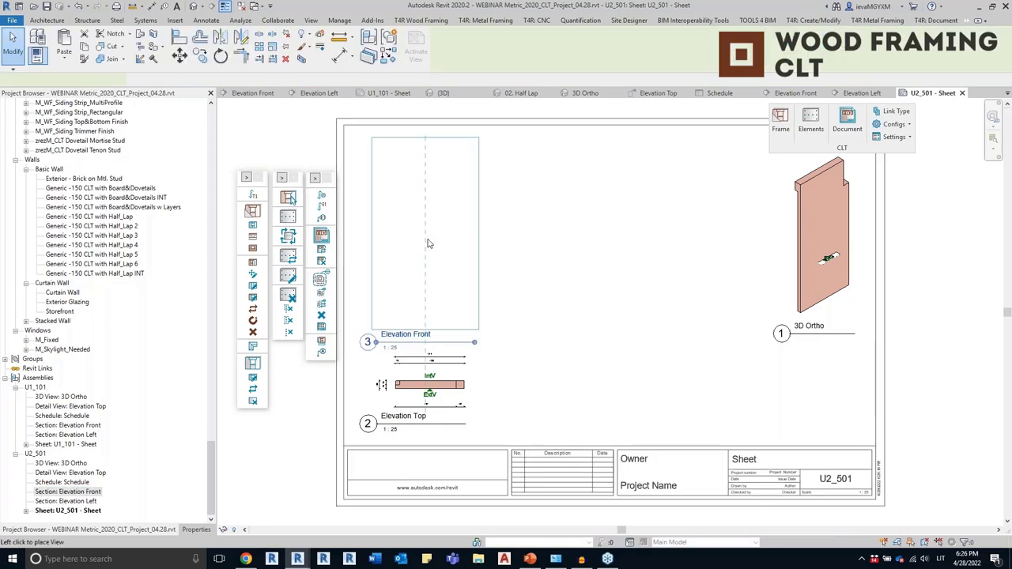
pyautogui.click(428, 245)
pyautogui.moveTo(70, 501); pyautogui.dragTo(532, 250)
pyautogui.click(526, 249)
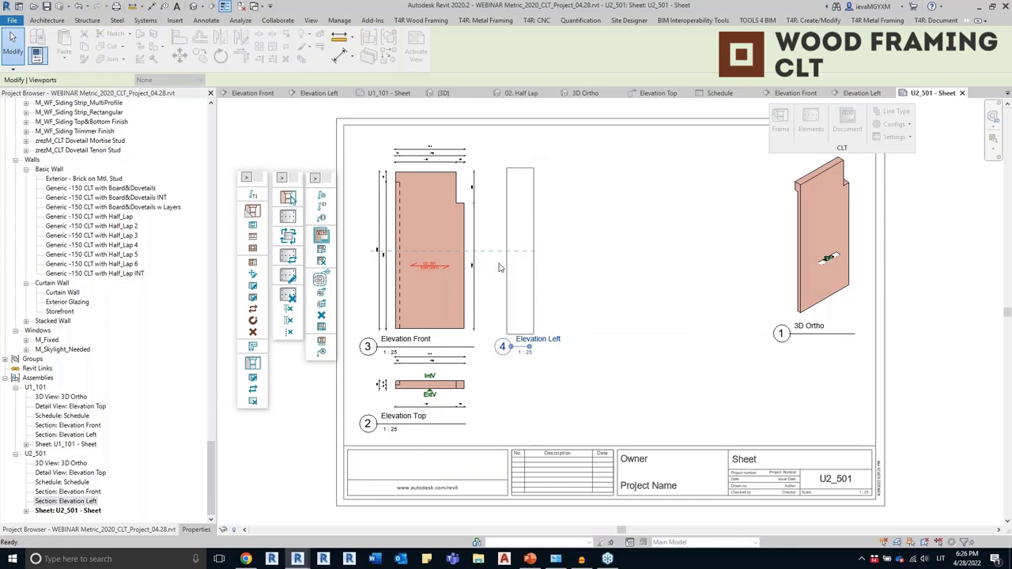
pyautogui.moveTo(62, 482); pyautogui.dragTo(639, 405)
pyautogui.click(641, 408)
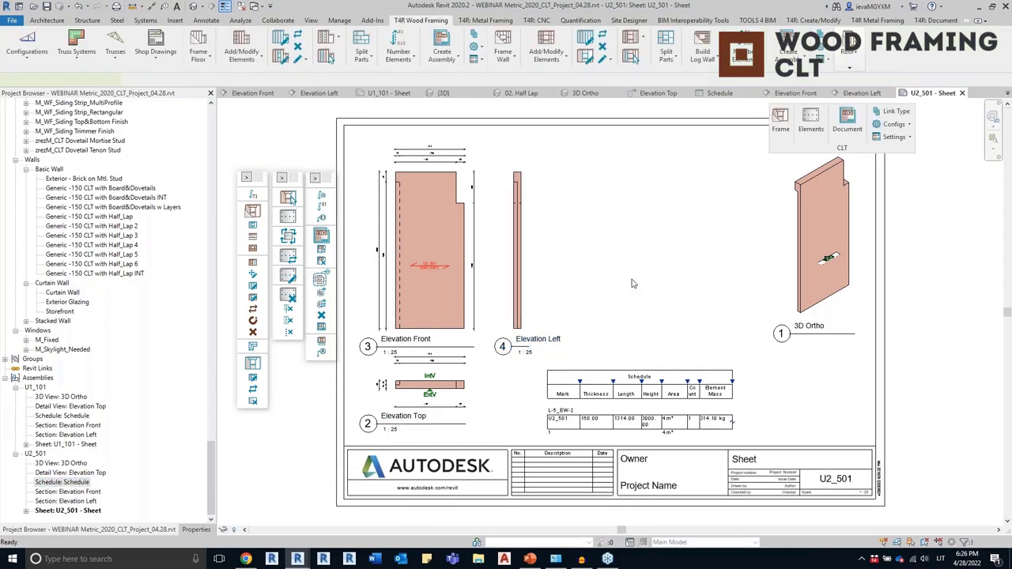
# Adjust the sheet layout by nudging Elevation Front up, moving Elevation Left up and away from it, and shifting 3D Ortho inward
pyautogui.click(443, 285)
pyautogui.press('Up')
pyautogui.press('Up')
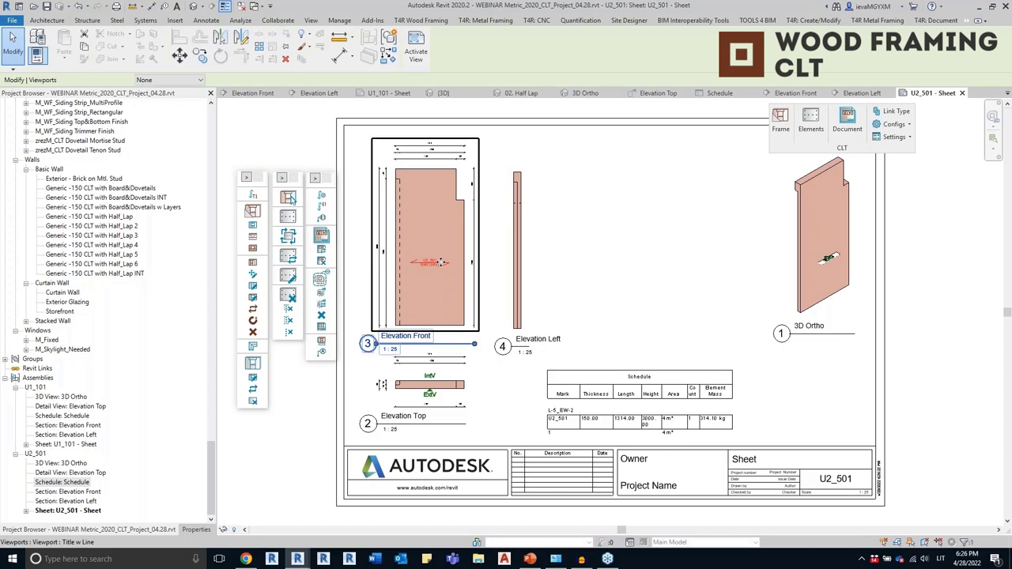
pyautogui.click(542, 253)
pyautogui.moveTo(520, 265); pyautogui.dragTo(545, 253)
pyautogui.click(506, 354)
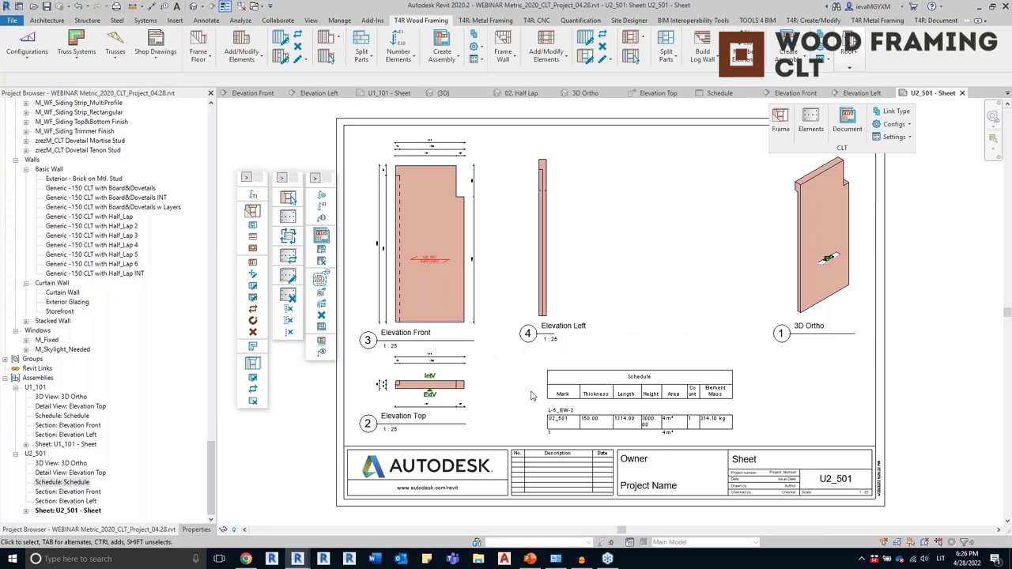
pyautogui.moveTo(808, 276); pyautogui.dragTo(765, 276)
pyautogui.click(925, 295)
pyautogui.scroll(-1, 923, 295)
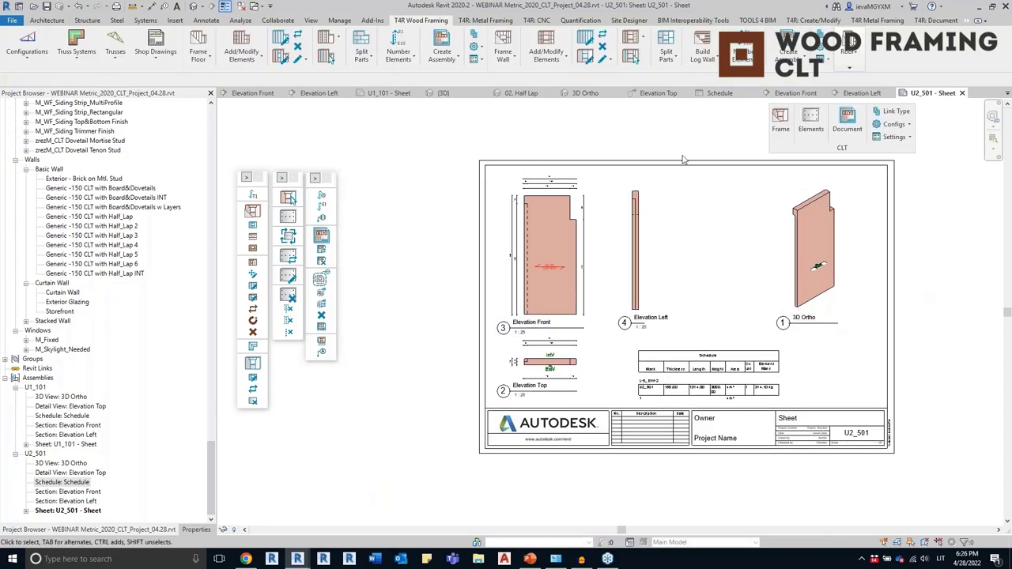
# Set U2_501 - Sheet as the sheet template in the CLT Wall Panel shop drawing configuration and save the configuration
pyautogui.moveTo(840, 159); pyautogui.dragTo(310, 159)
pyautogui.click(364, 128)
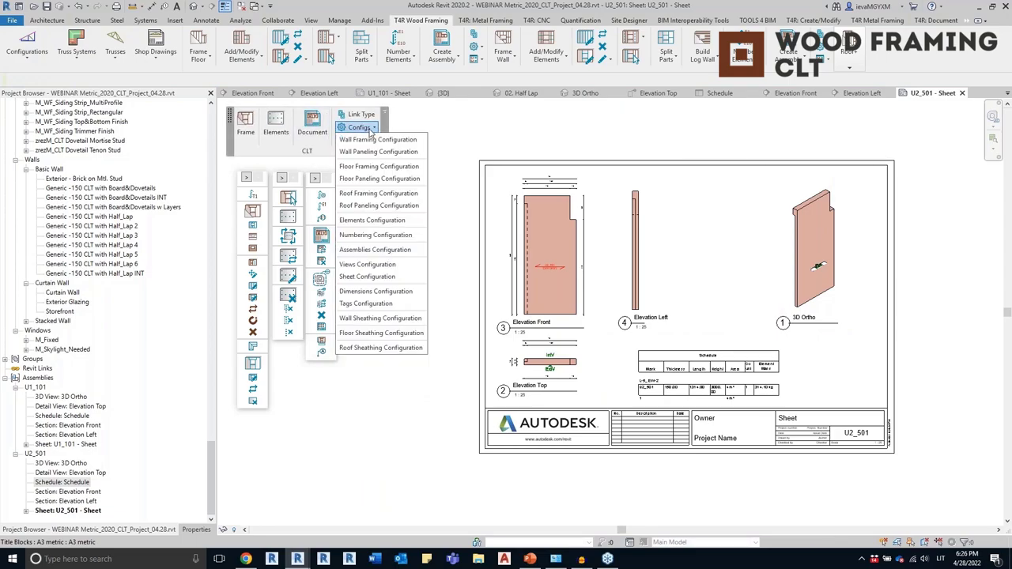
pyautogui.click(384, 253)
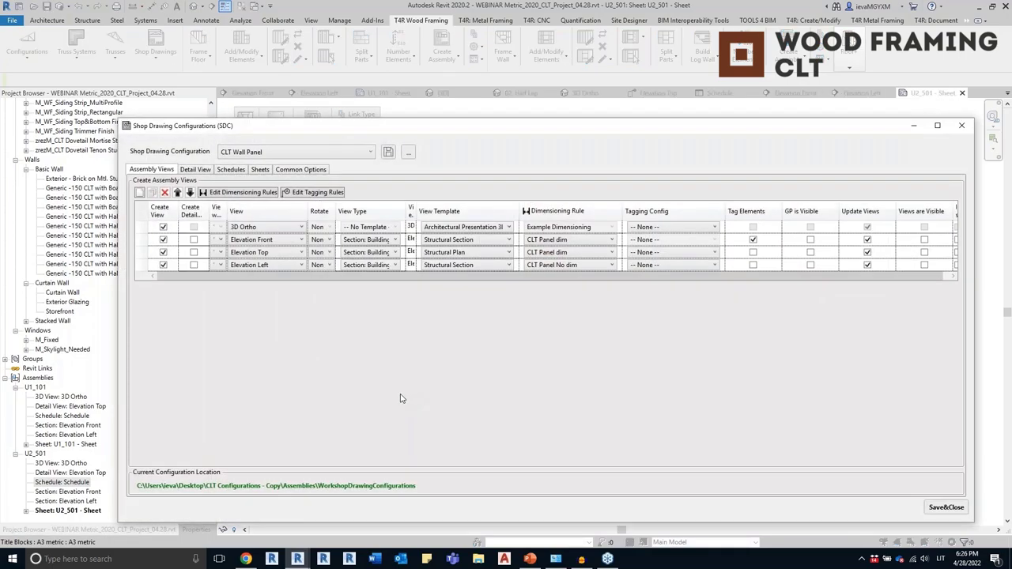
pyautogui.click(260, 170)
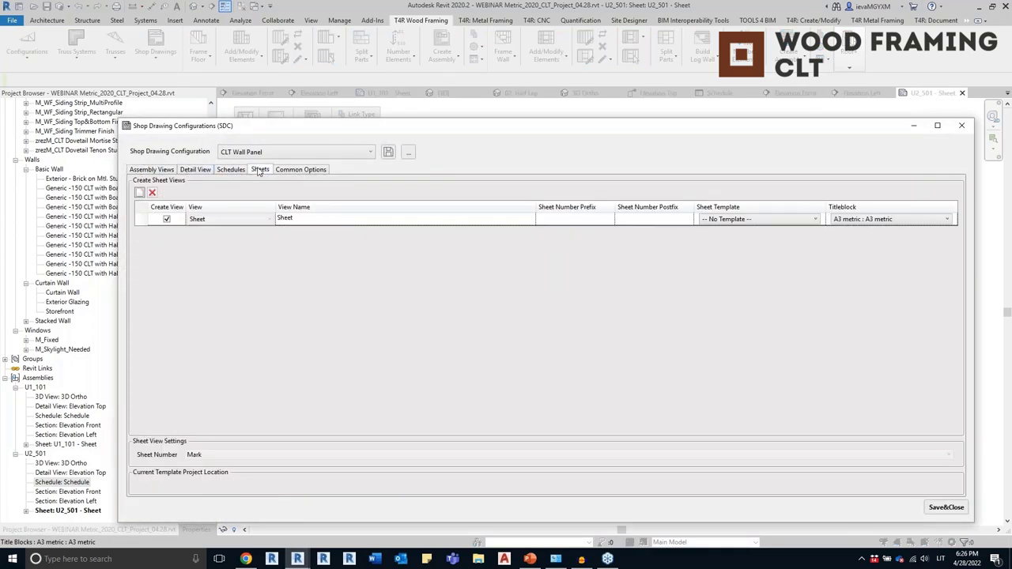
pyautogui.click(718, 221)
pyautogui.click(724, 249)
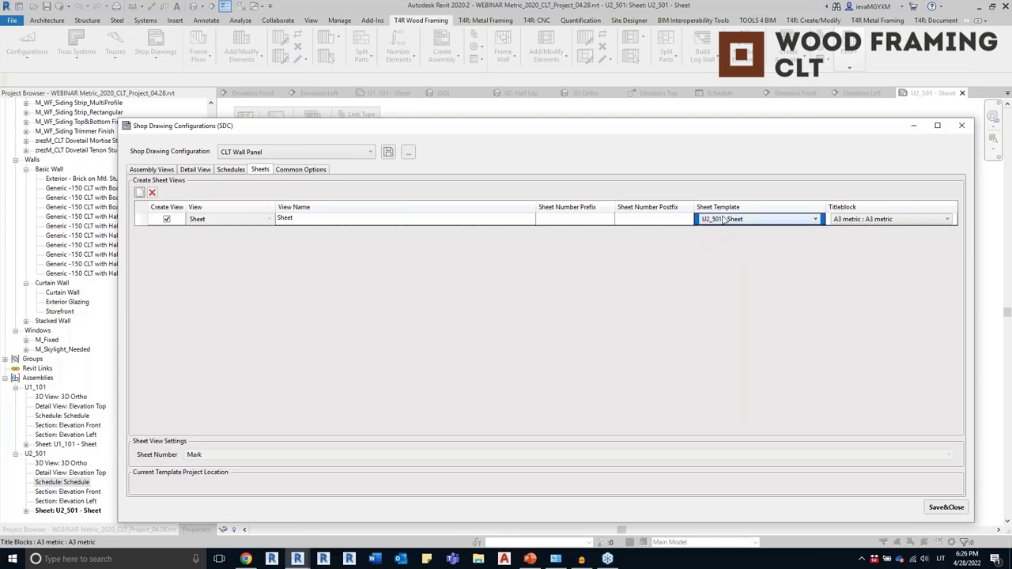
pyautogui.click(388, 152)
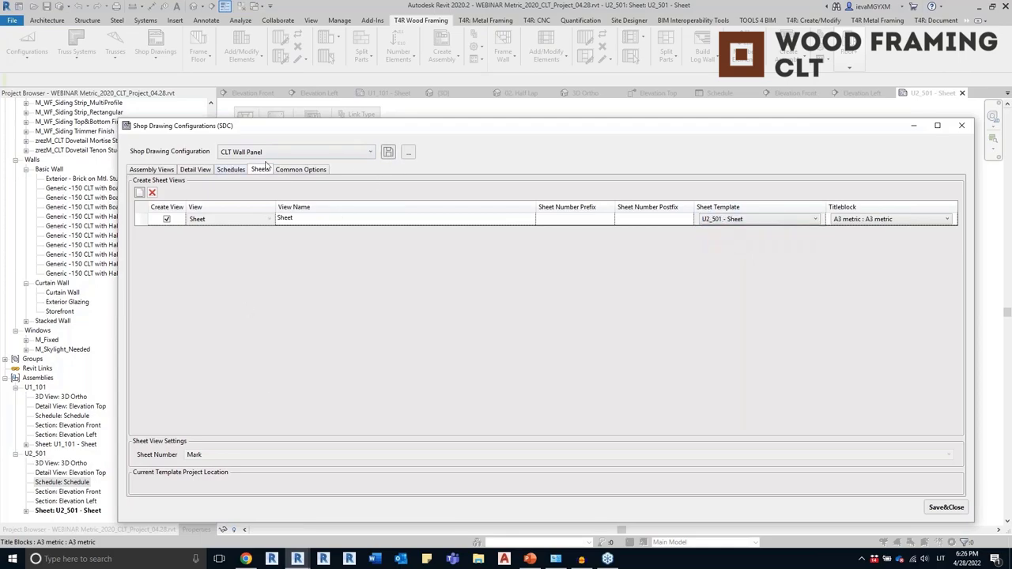
pyautogui.click(962, 124)
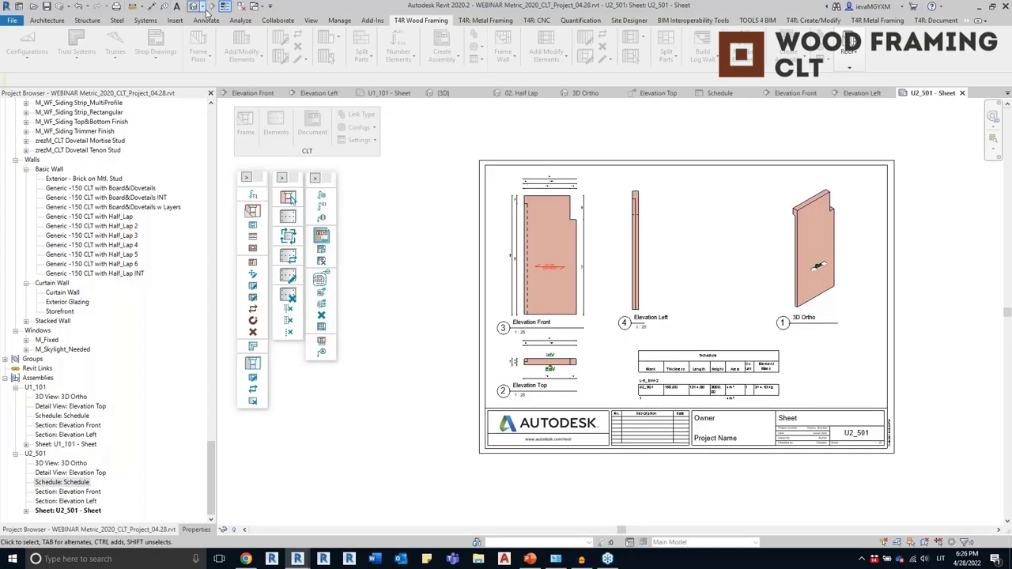
# In the 02. Half Lap 3D view, create an assembly from the tagged panel between the top-storey windows using the CLT Wall Panel configuration
pyautogui.moveTo(210, 474); pyautogui.dragTo(210, 143)
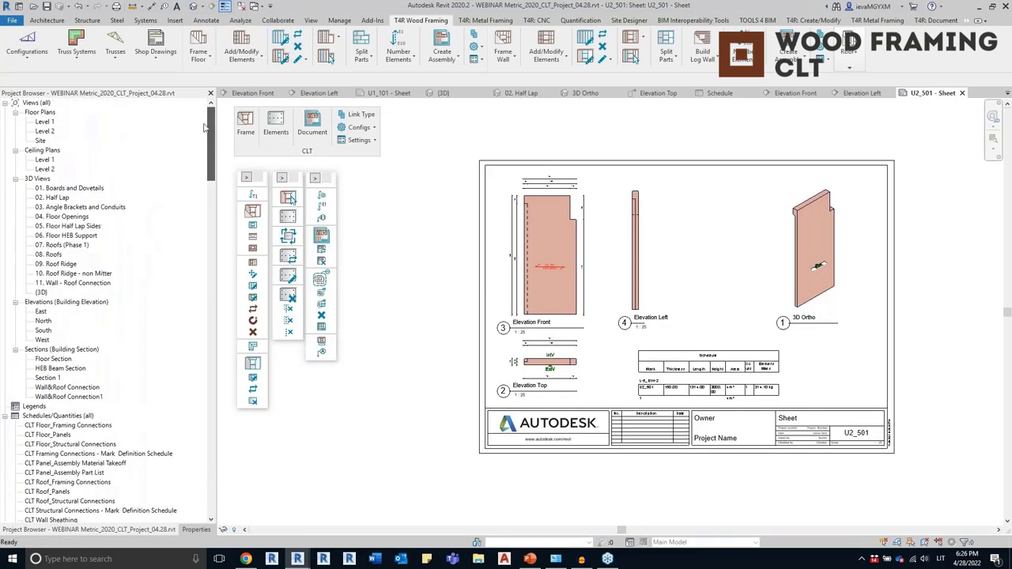
pyautogui.doubleClick(53, 198)
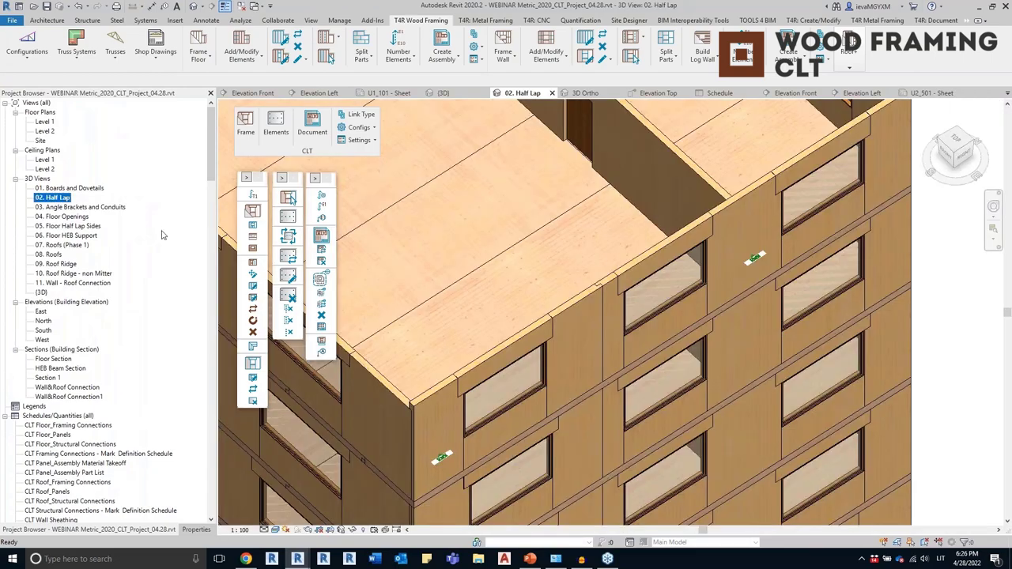
pyautogui.click(757, 194)
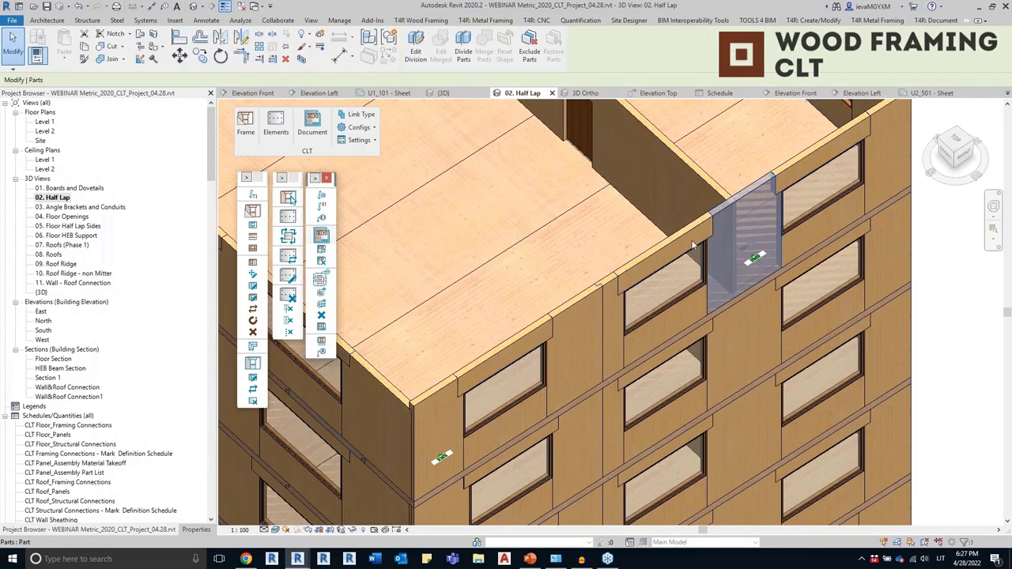
pyautogui.click(252, 211)
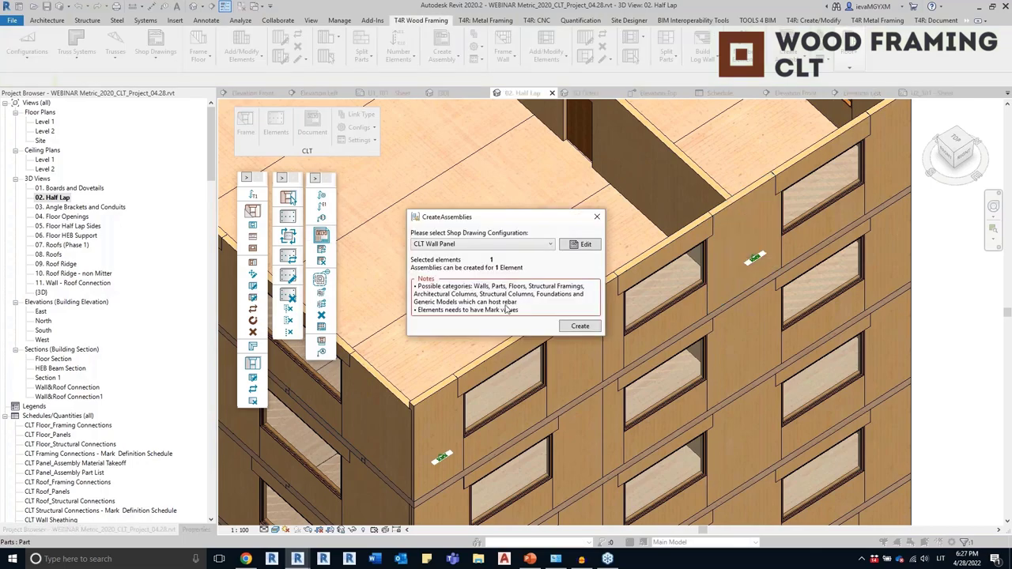
pyautogui.click(580, 327)
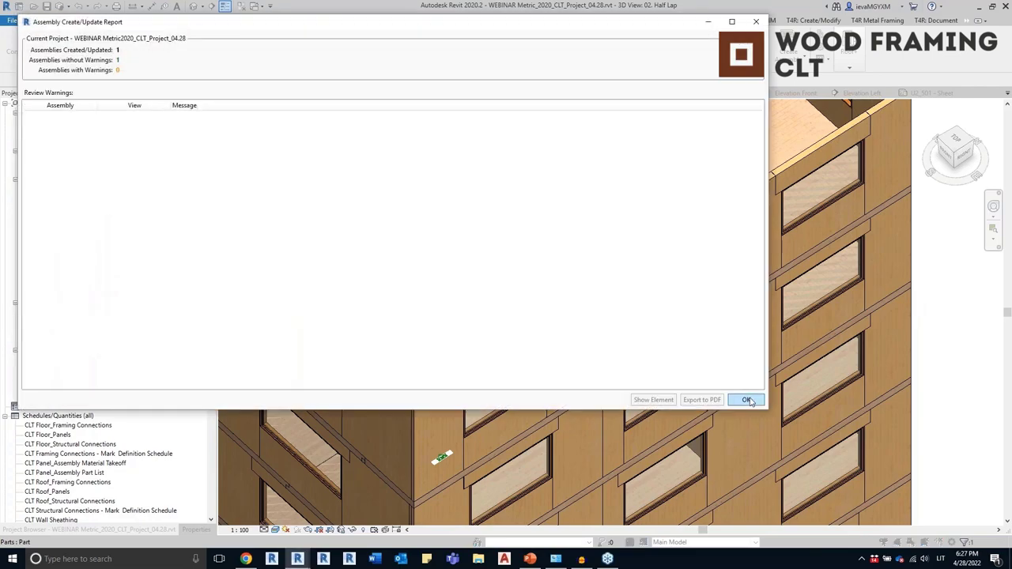
pyautogui.click(747, 400)
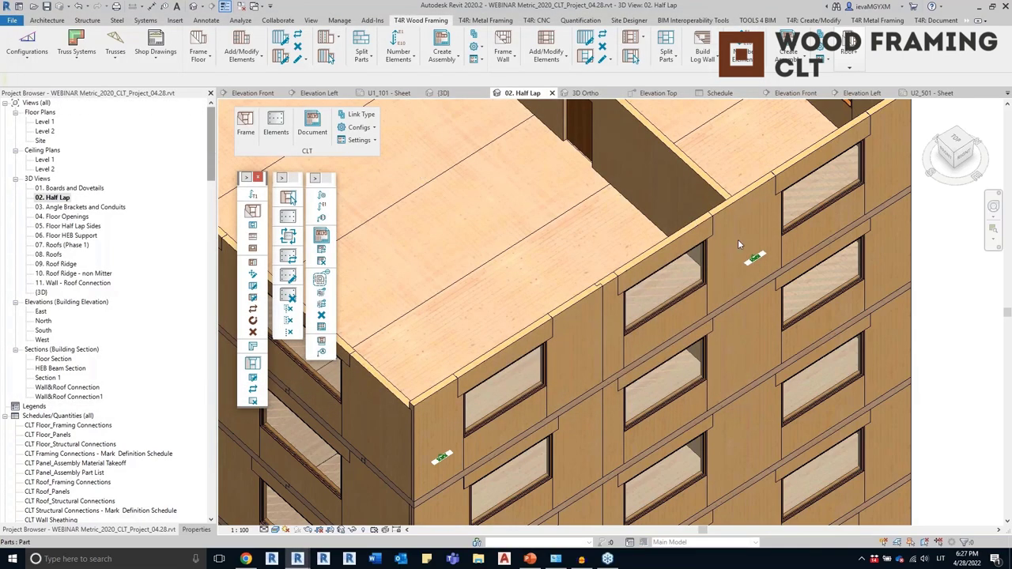
# Inspect the properties of the panel between the top-storey windows and of the assembly that contains it
pyautogui.click(726, 217)
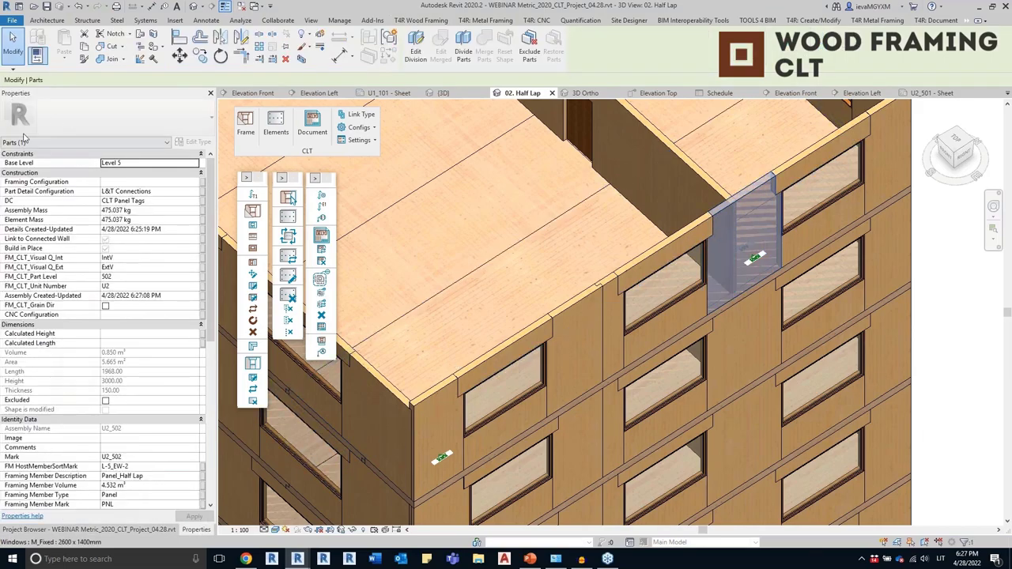
pyautogui.click(966, 286)
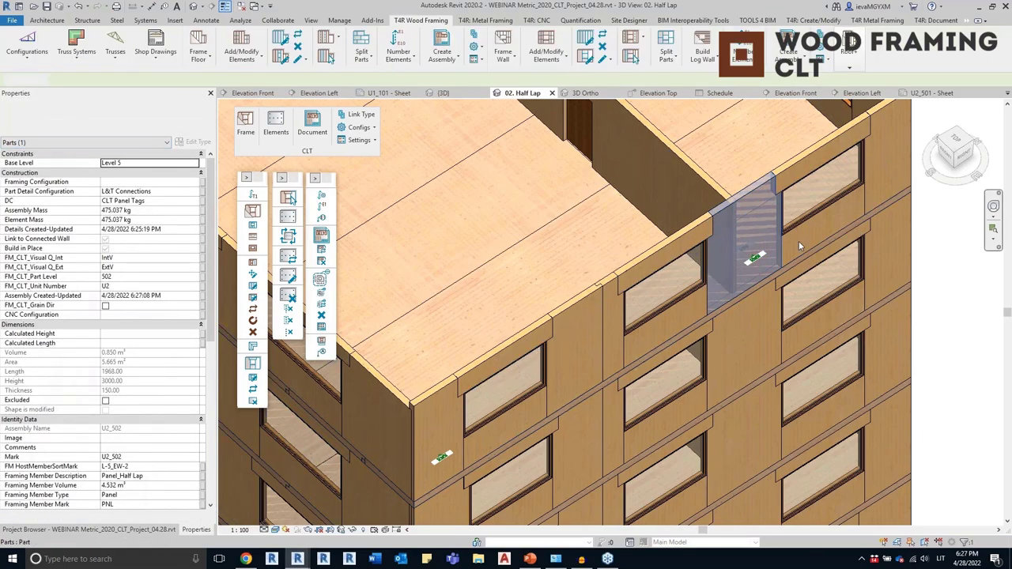
pyautogui.click(753, 258)
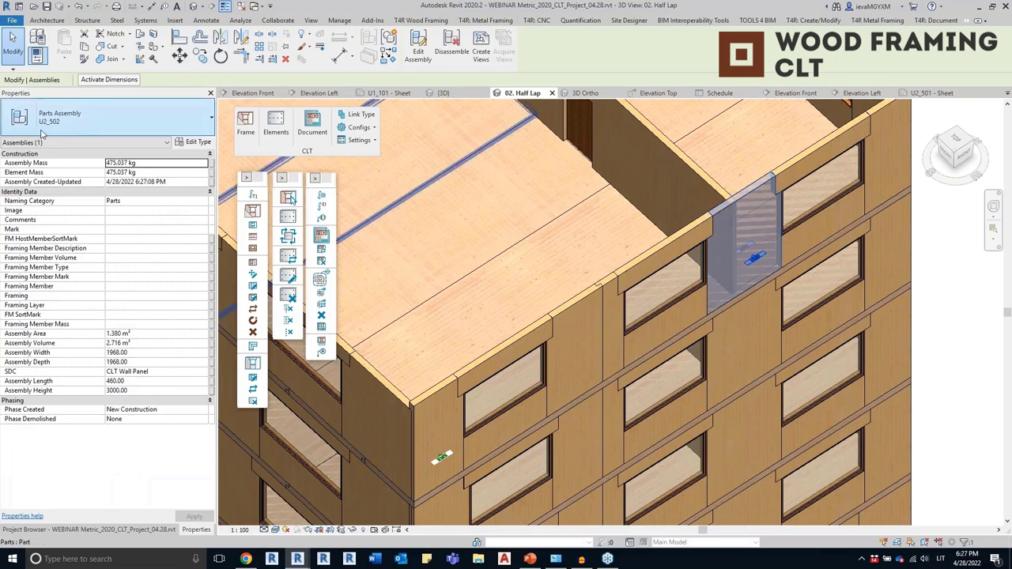
# Open the U2_501 and U2_502 assembly sheets and compare the arrangement of their views and schedules
pyautogui.click(151, 529)
pyautogui.moveTo(211, 173); pyautogui.dragTo(211, 506)
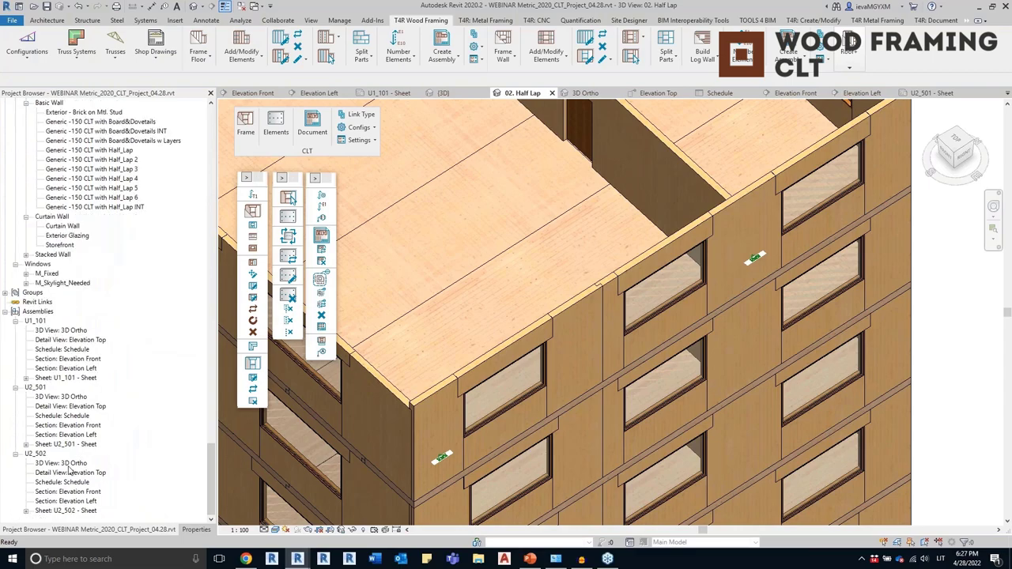
pyautogui.doubleClick(87, 444)
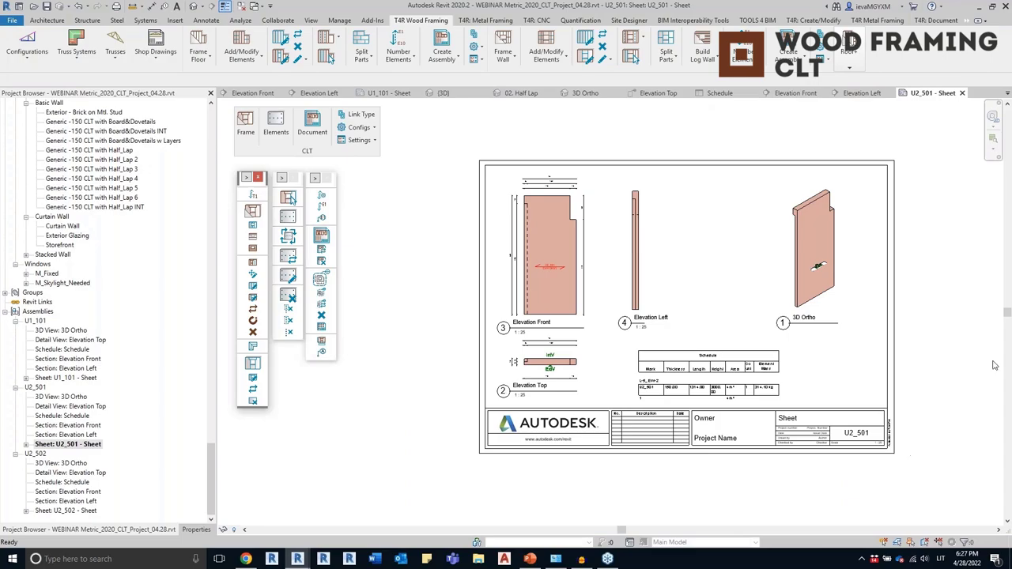
pyautogui.doubleClick(88, 512)
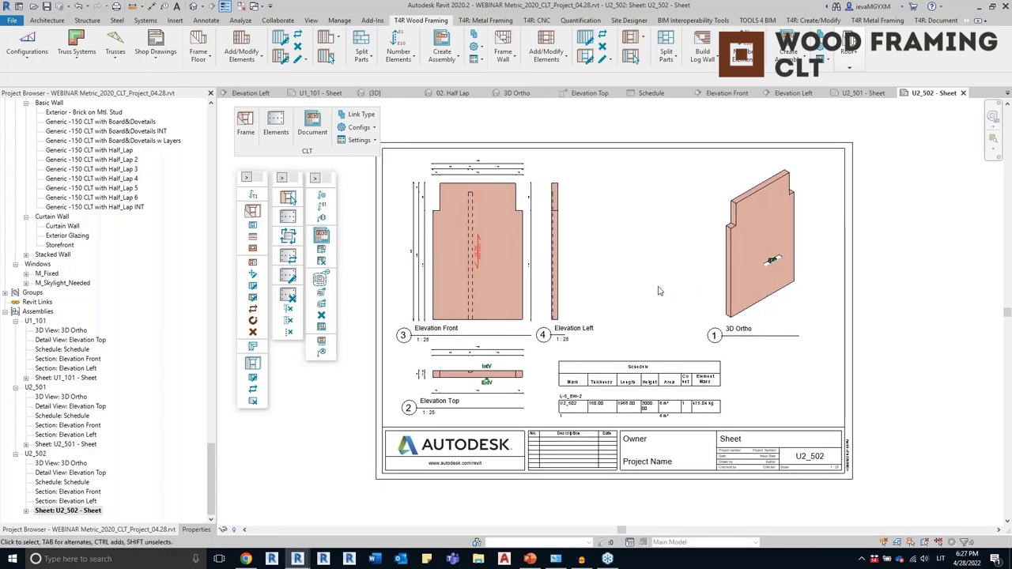
# Compare the panel tag text and grain direction symbol in Elevation Front on the U2_501 and U2_502 sheets
pyautogui.doubleClick(69, 445)
pyautogui.scroll(3, 585, 231)
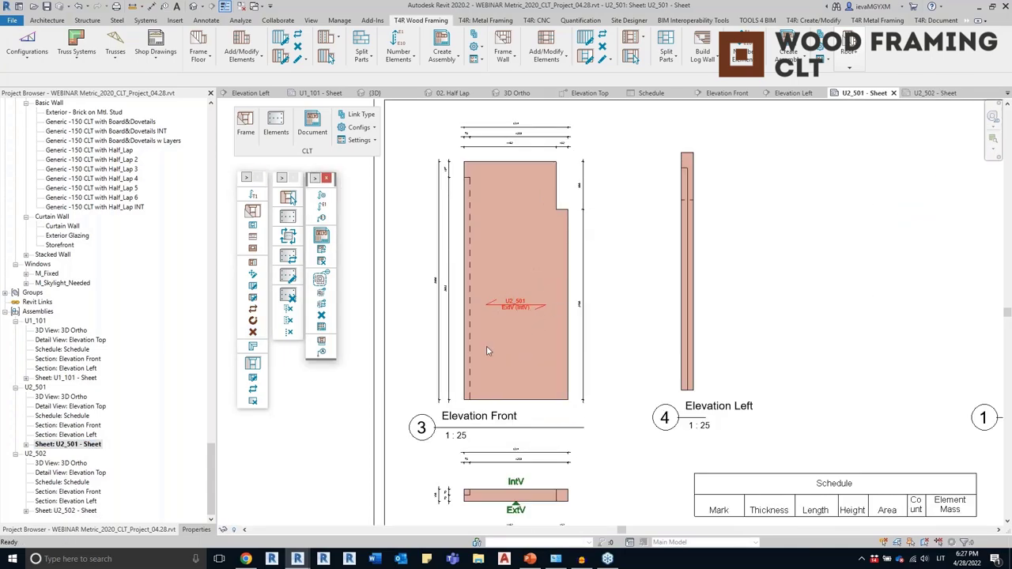
pyautogui.scroll(2, 486, 351)
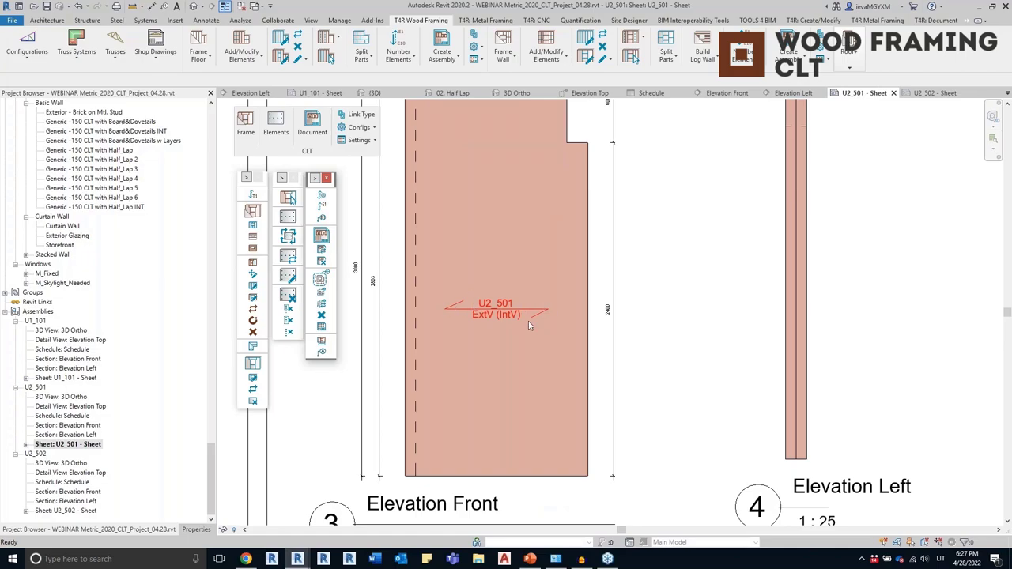
pyautogui.doubleClick(67, 511)
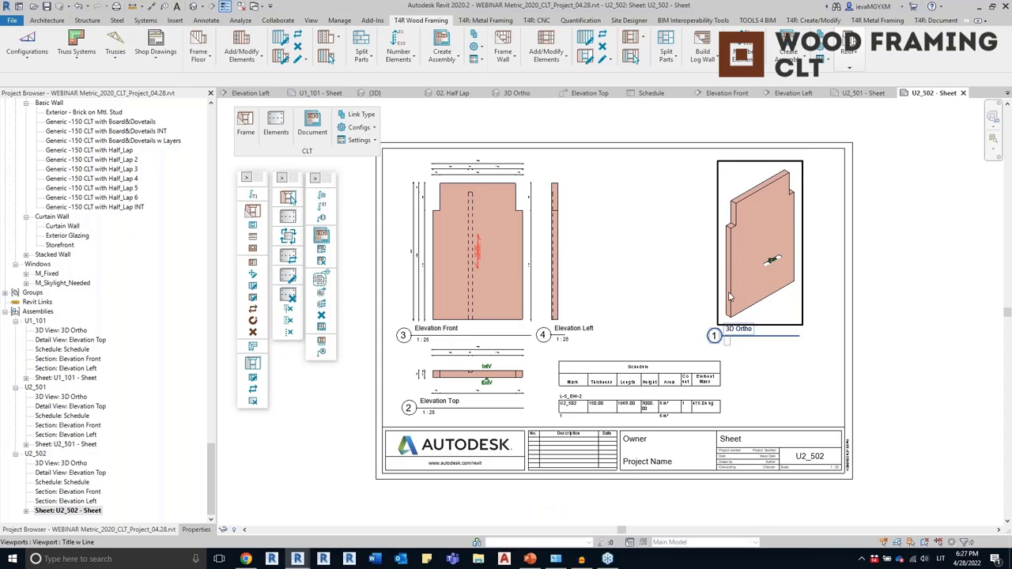
pyautogui.scroll(3, 479, 232)
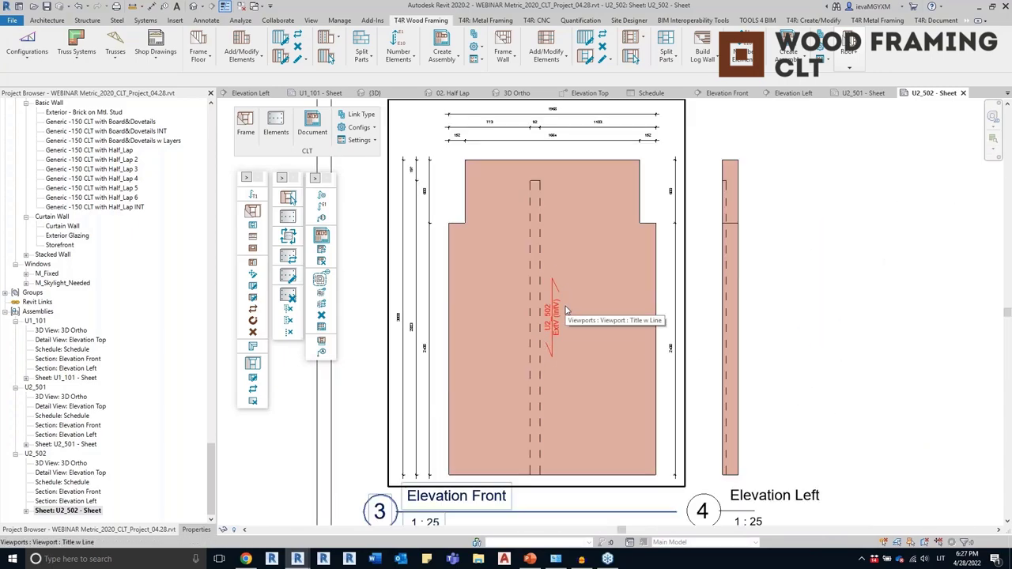
pyautogui.doubleClick(85, 444)
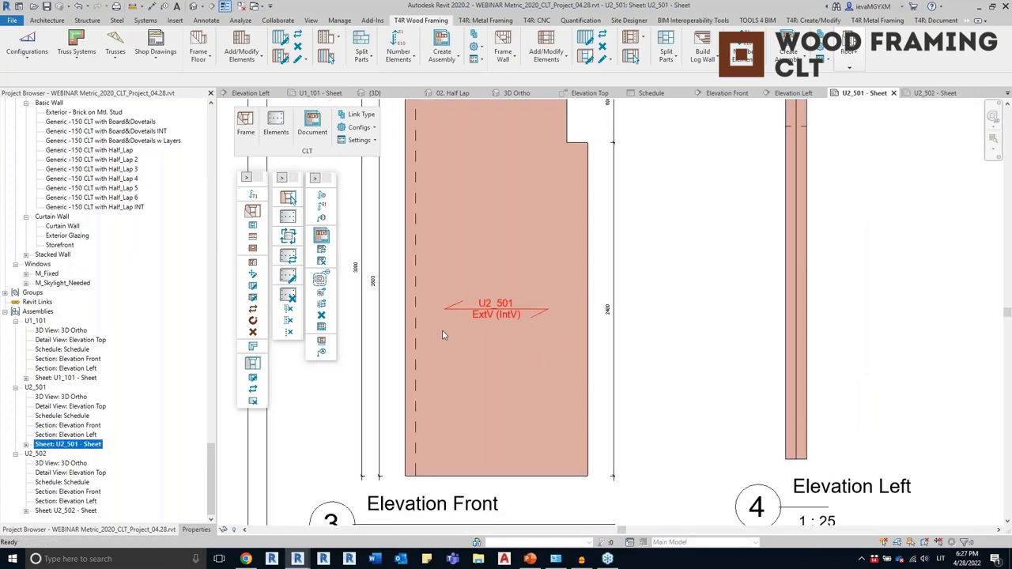
pyautogui.scroll(3, 442, 330)
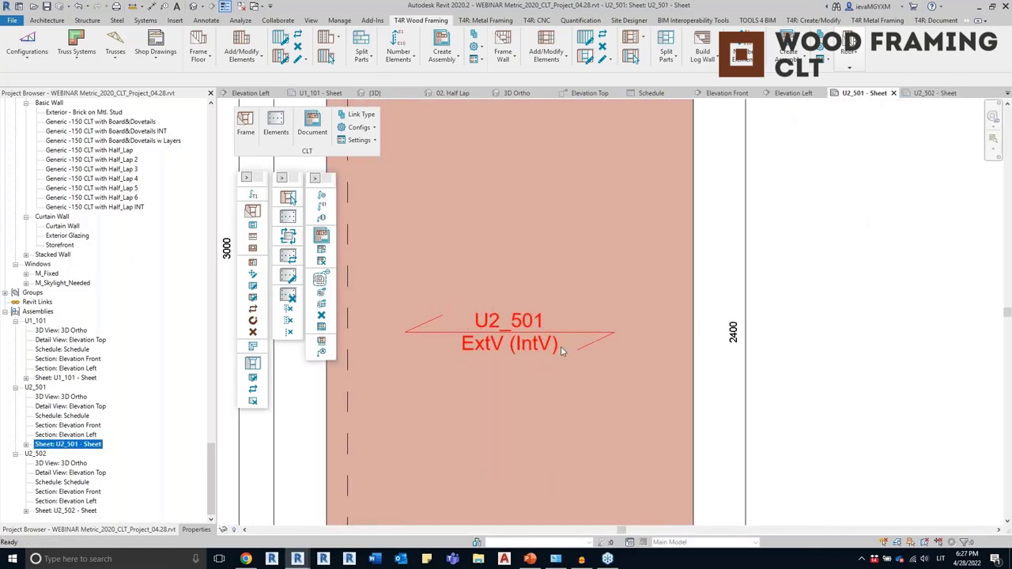
pyautogui.scroll(-5, 878, 304)
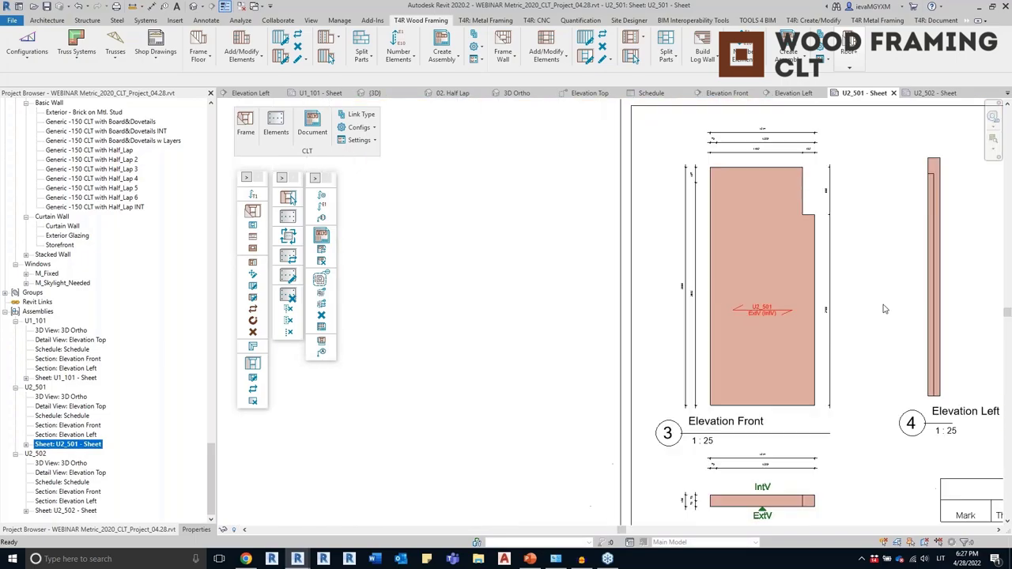
pyautogui.scroll(2, 603, 318)
pyautogui.scroll(-2, 602, 319)
pyautogui.moveTo(603, 318); pyautogui.dragTo(459, 312, button='middle')
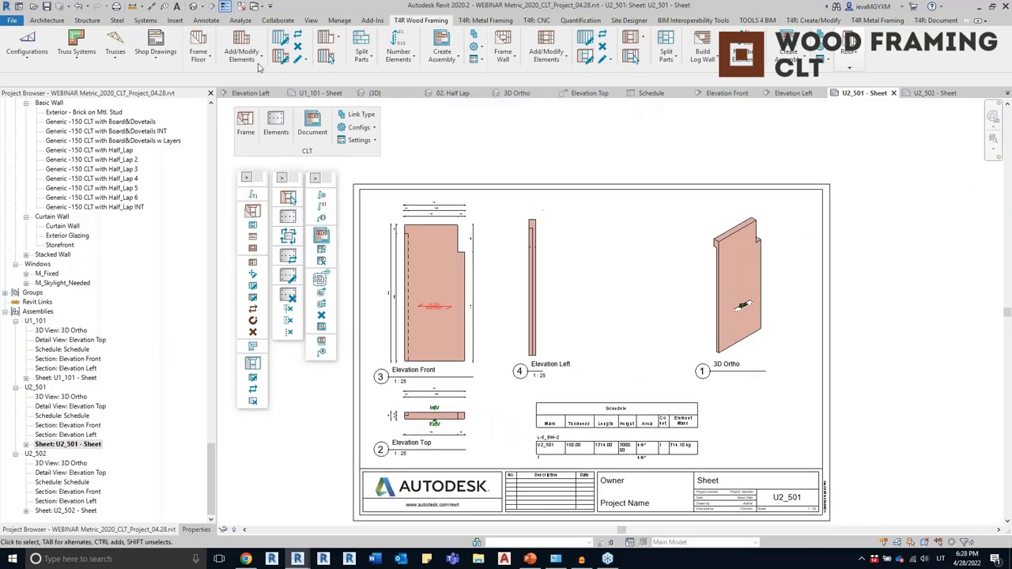
# Open the 03. Angle Brackets and Conduits 3D view and frame the wall with windows in it
pyautogui.click(192, 8)
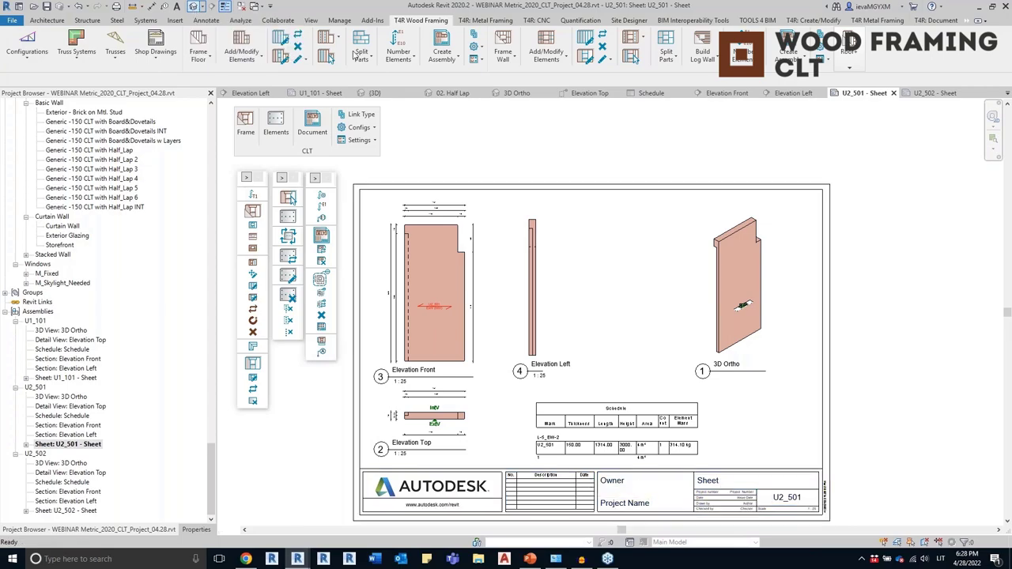
pyautogui.moveTo(211, 479); pyautogui.dragTo(210, 143)
pyautogui.doubleClick(58, 199)
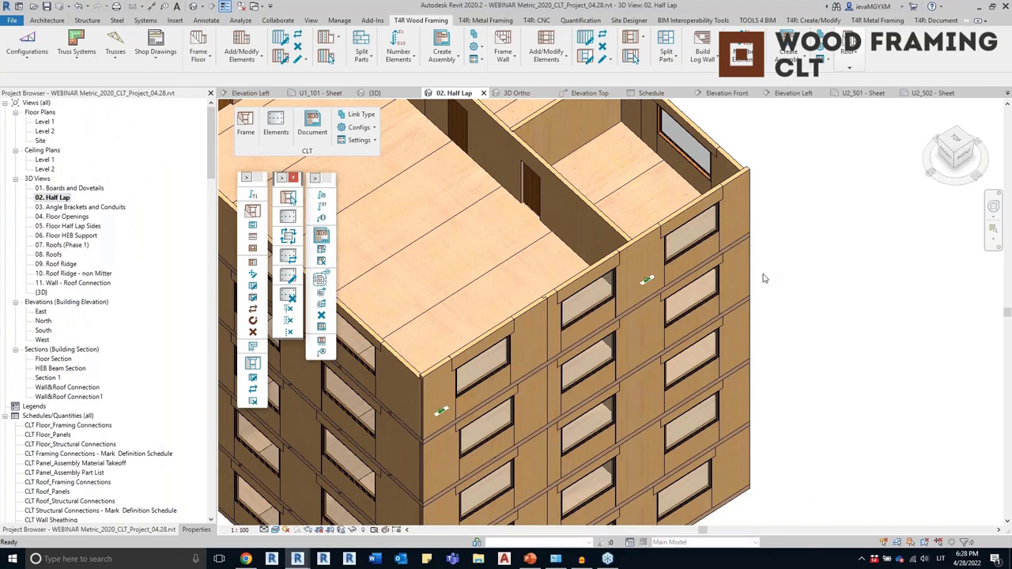
pyautogui.doubleClick(68, 207)
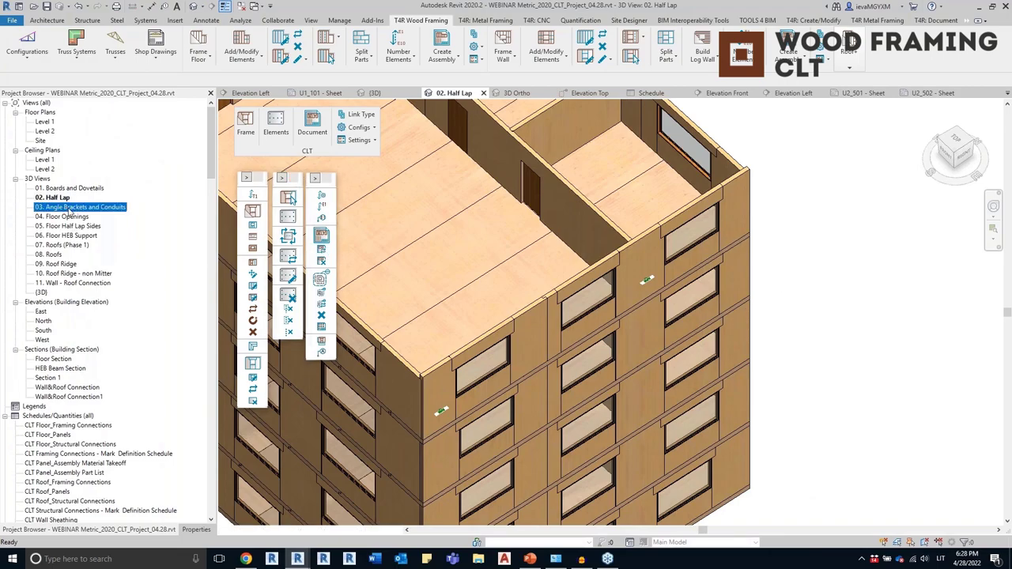
pyautogui.scroll(-1, 457, 464)
pyautogui.moveTo(457, 453); pyautogui.dragTo(521, 499, button='middle')
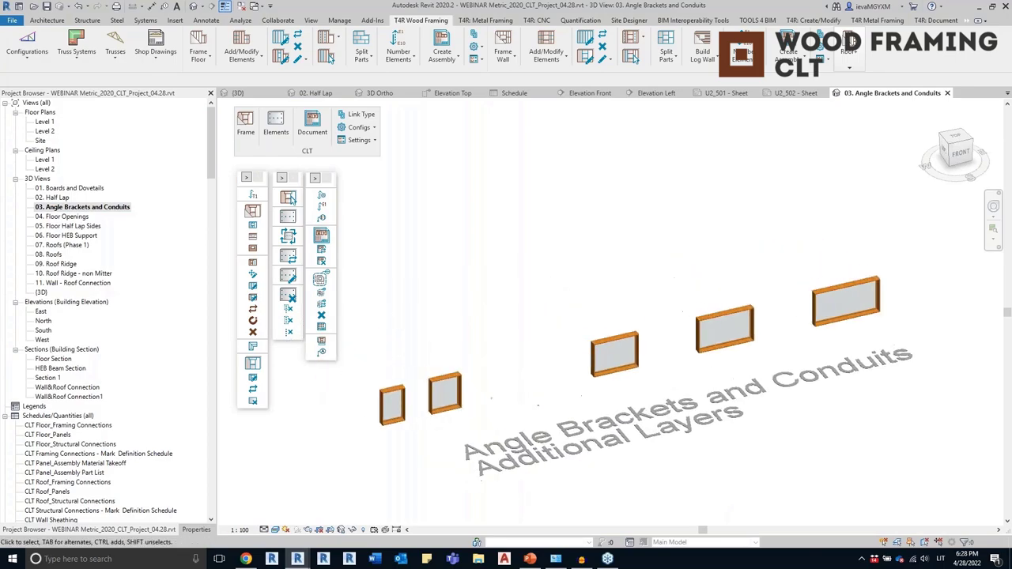
# Examine the windowed wall's type layers and thicknesses, and the framing and sheathing configurations linked to each layer
pyautogui.click(492, 366)
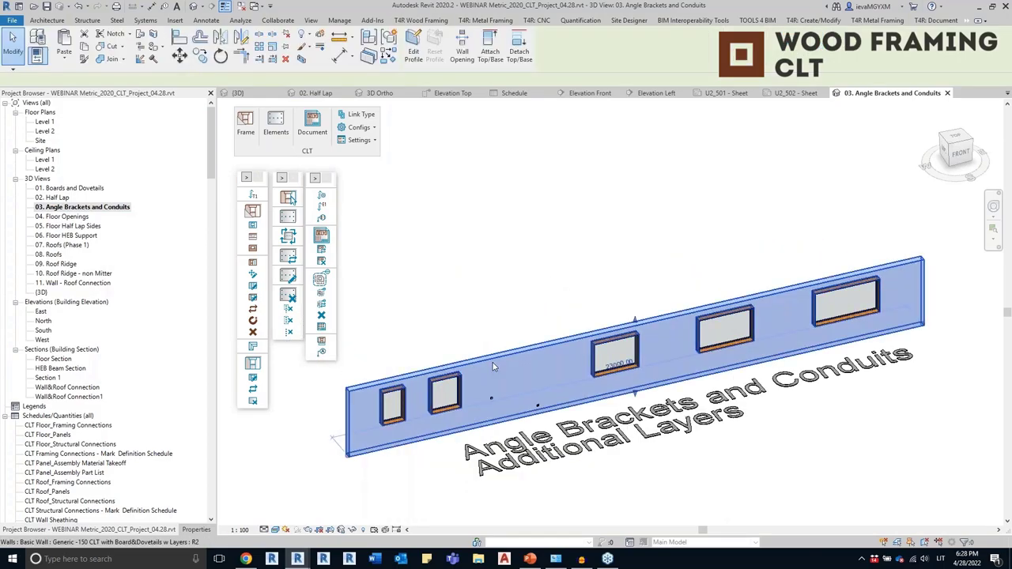
pyautogui.click(190, 531)
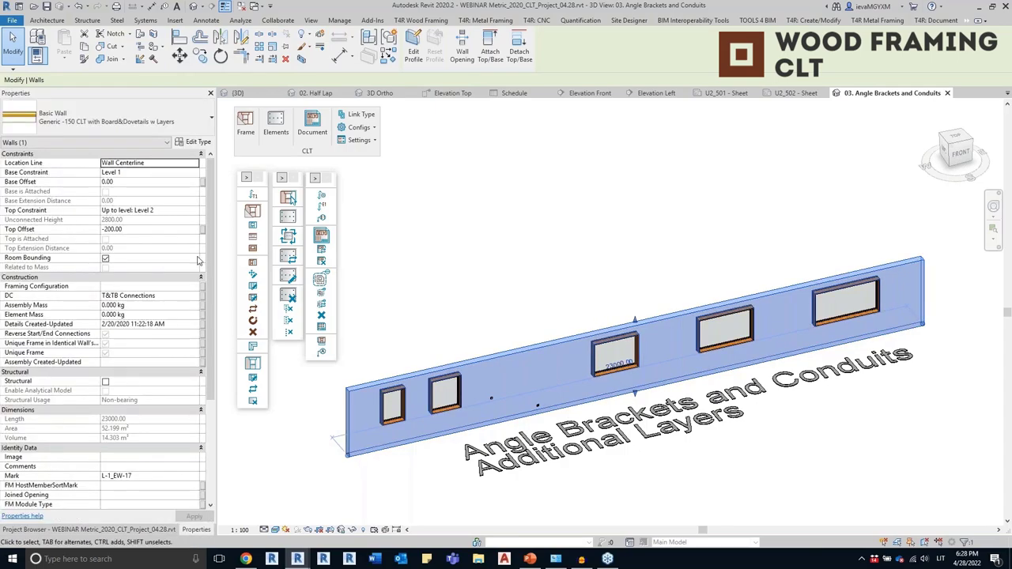
pyautogui.click(195, 141)
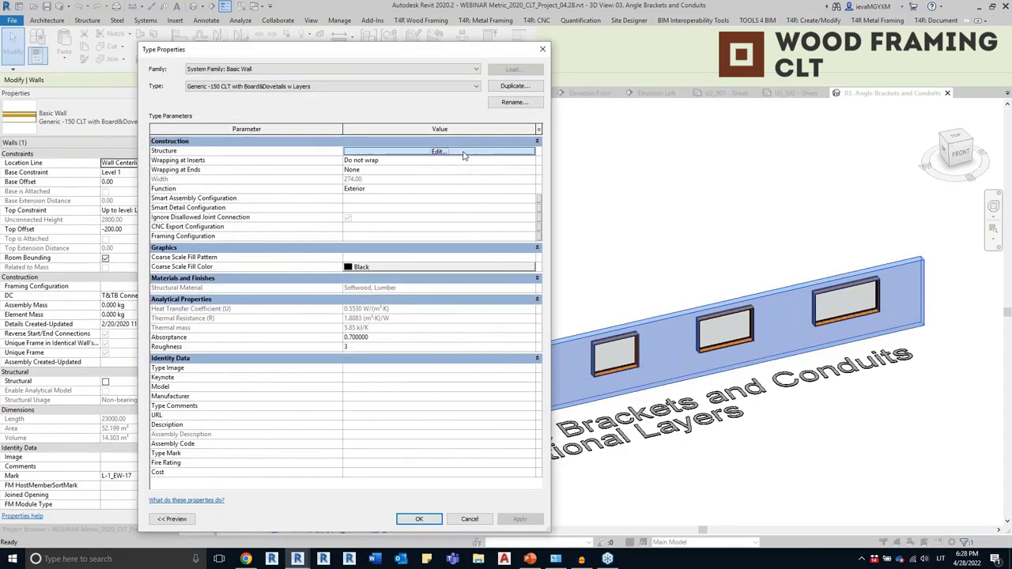
pyautogui.click(462, 152)
pyautogui.click(155, 187)
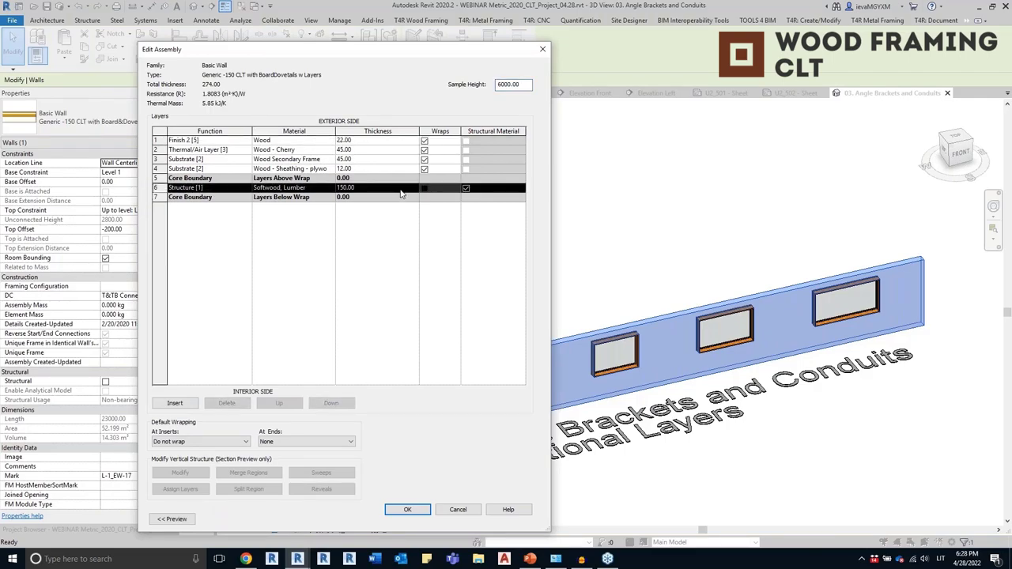
pyautogui.click(159, 171)
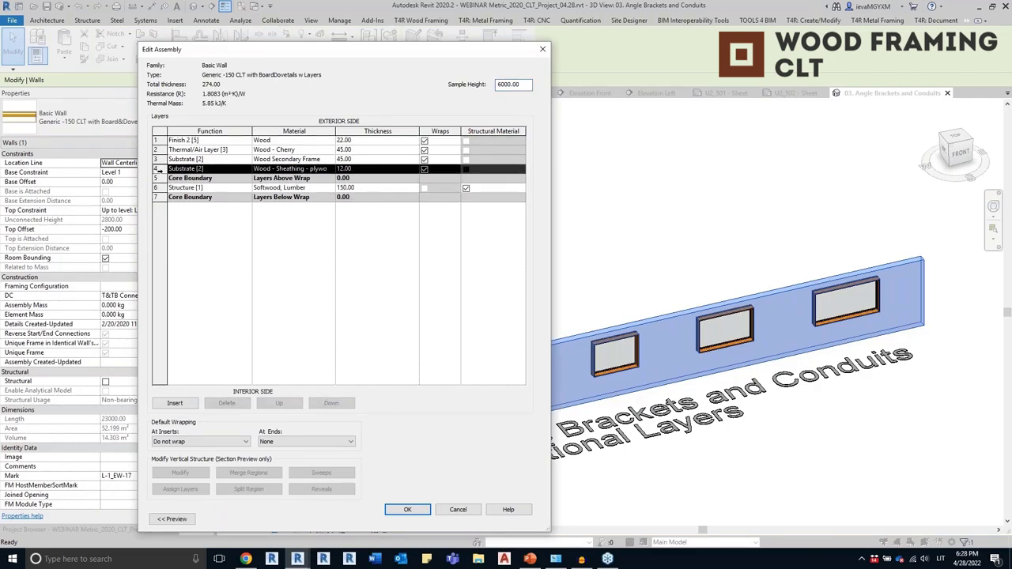
pyautogui.click(363, 161)
pyautogui.click(368, 140)
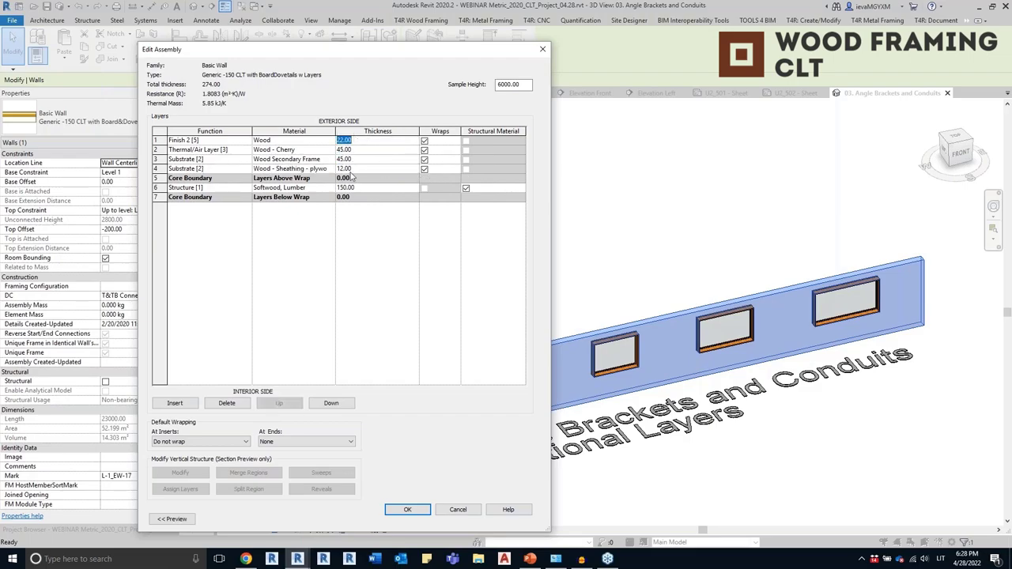
pyautogui.click(542, 49)
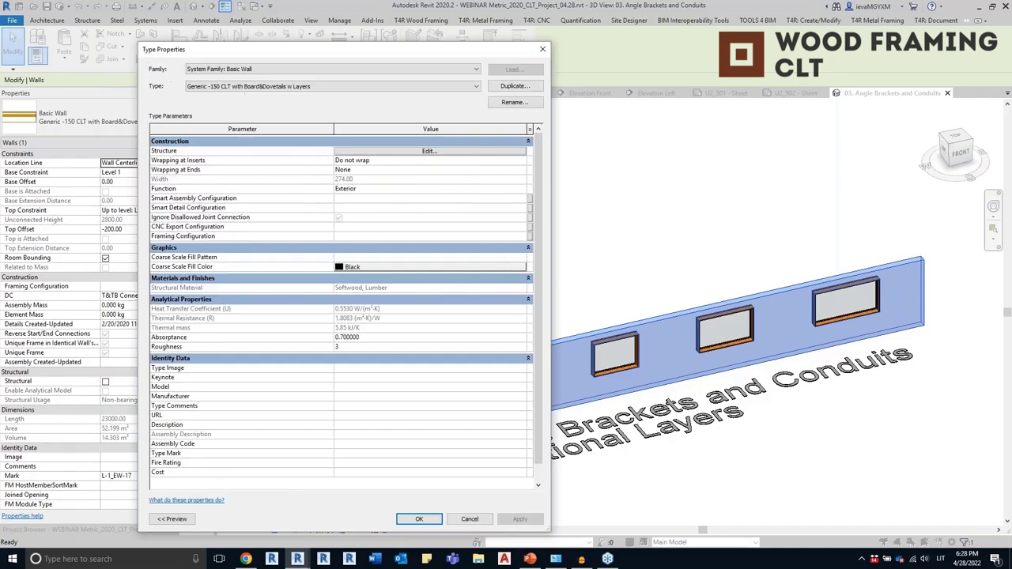
pyautogui.click(543, 49)
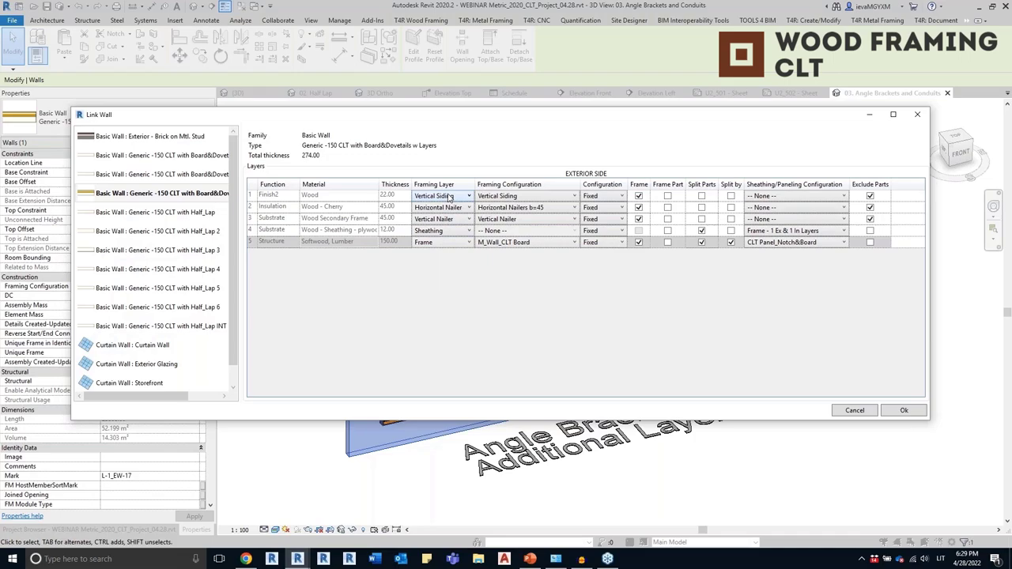
pyautogui.click(918, 113)
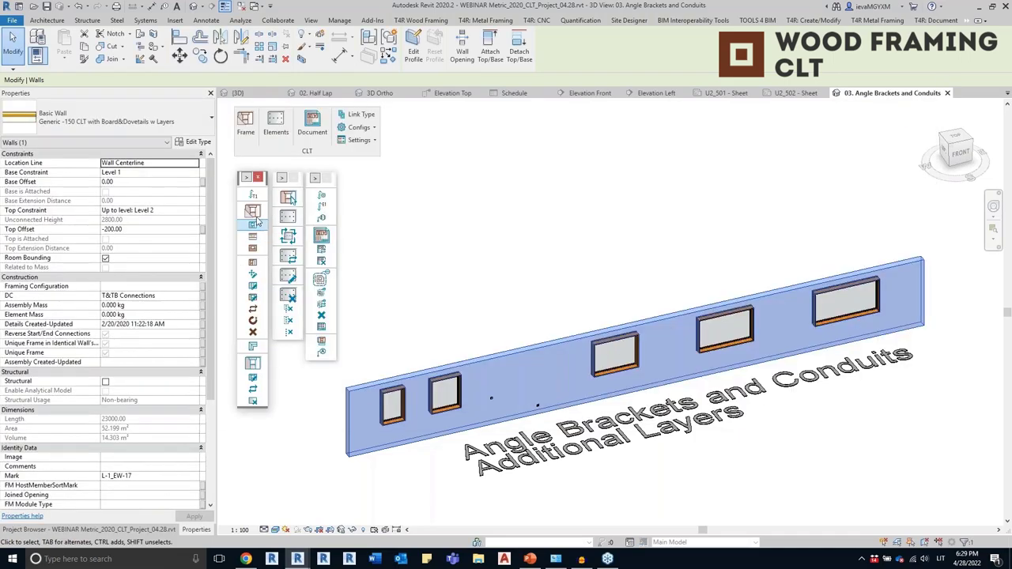
# Split the selected wall's CLT and sheathing layers into parts using the configurations linked to its wall type
pyautogui.moveTo(577, 300); pyautogui.dragTo(511, 360)
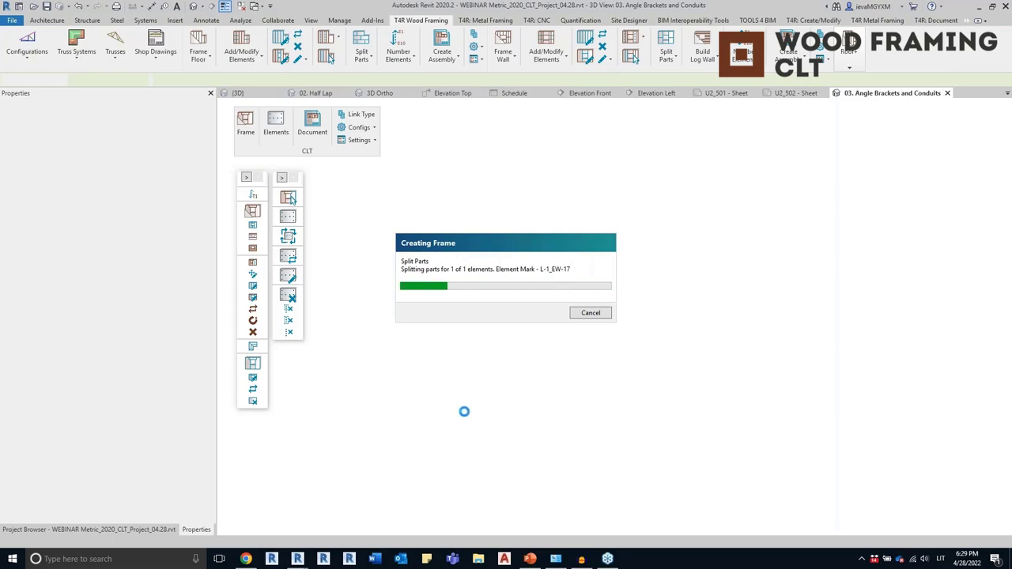
pyautogui.scroll(2, 516, 402)
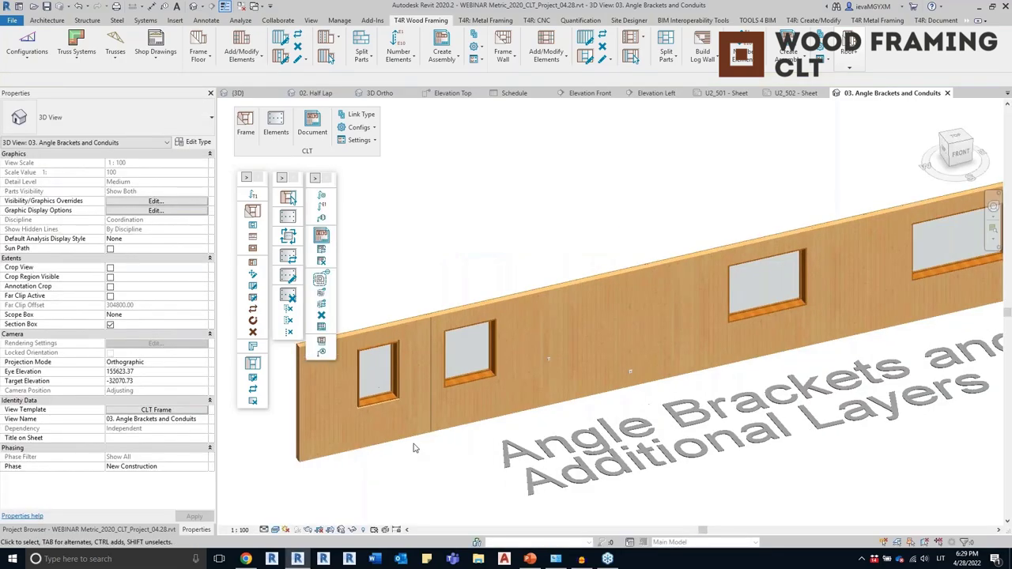
# Inspect the split sheathing parts around the windows along the wall's exterior side
pyautogui.click(532, 358)
pyautogui.keyDown('shift'); pyautogui.moveTo(533, 358); pyautogui.dragTo(531, 456, button='middle'); pyautogui.keyUp('shift')
pyautogui.click(505, 464)
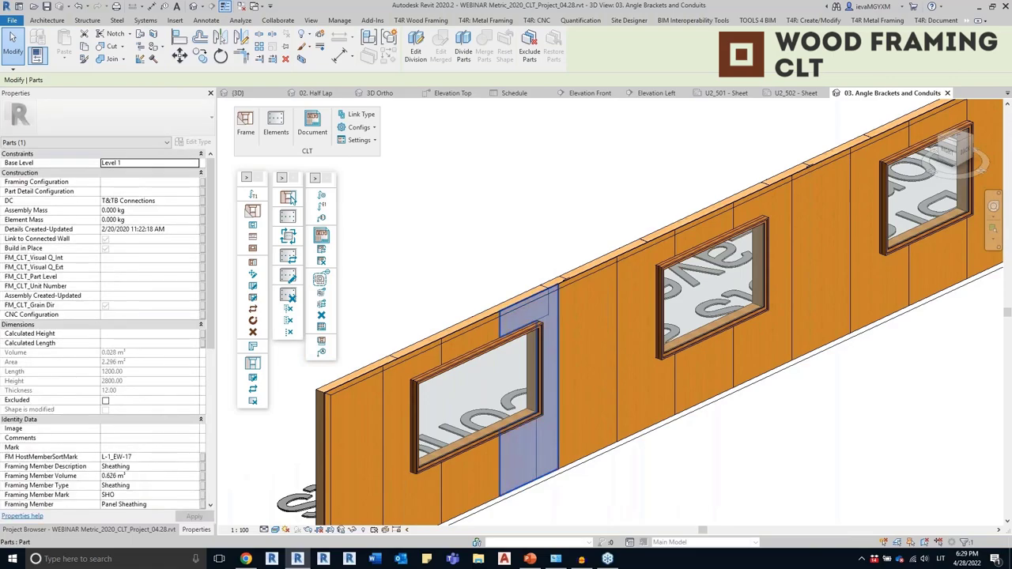
pyautogui.click(678, 390)
pyautogui.keyDown('shift'); pyautogui.moveTo(679, 391); pyautogui.dragTo(591, 422, button='middle'); pyautogui.keyUp('shift')
pyautogui.click(714, 348)
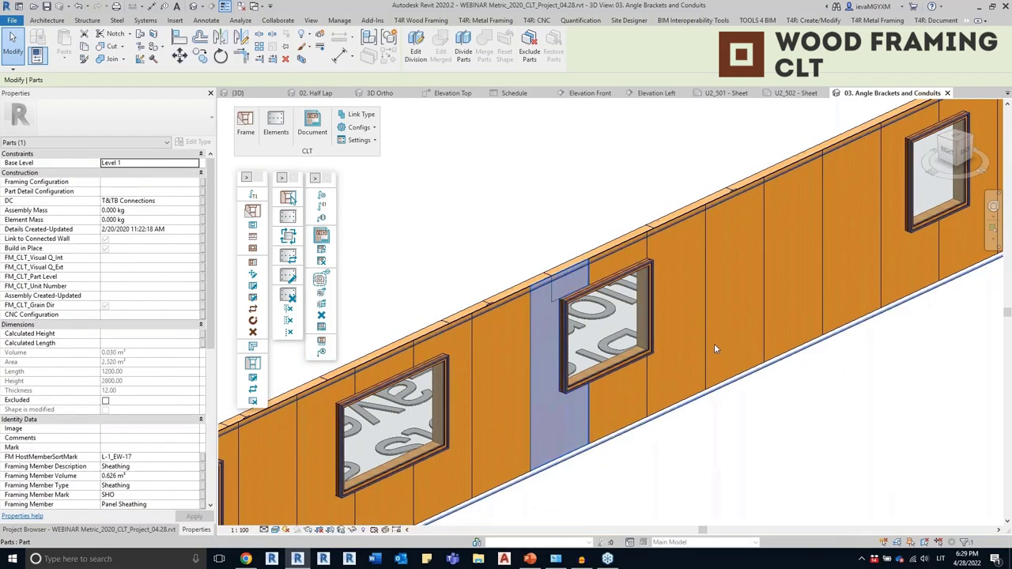
pyautogui.click(708, 347)
pyautogui.keyDown('shift'); pyautogui.moveTo(708, 342); pyautogui.dragTo(578, 453, button='middle'); pyautogui.keyUp('shift')
pyautogui.click(635, 376)
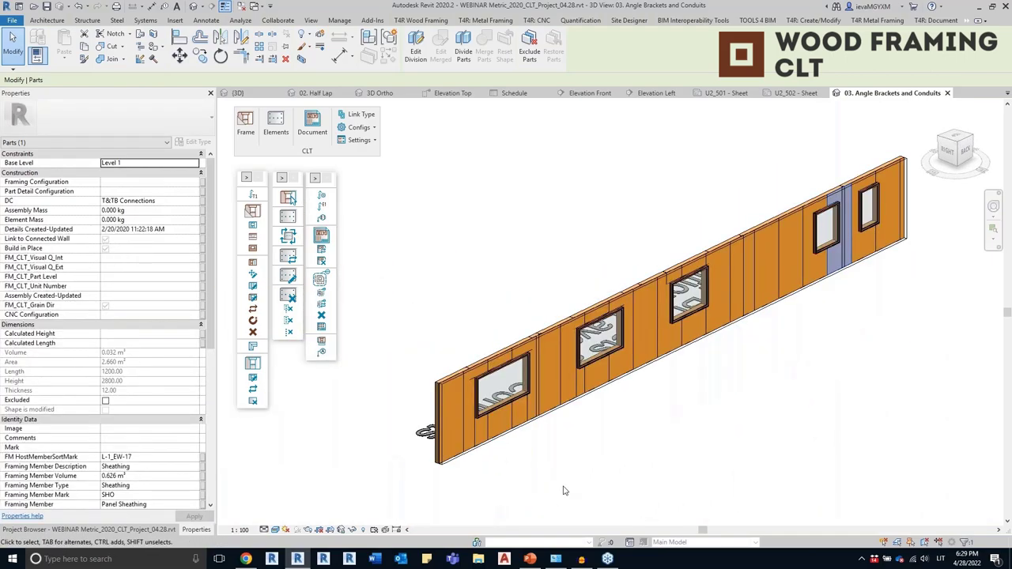
# Frame the same wall's additional exterior layers with vertical and horizontal nailers
pyautogui.click(410, 389)
pyautogui.scroll(3, 486, 384)
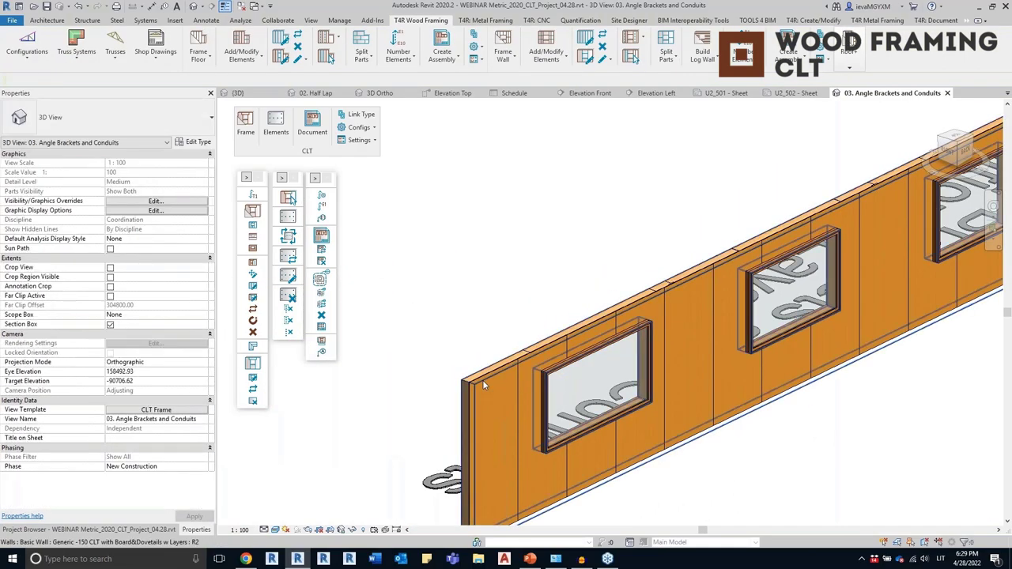
pyautogui.click(484, 380)
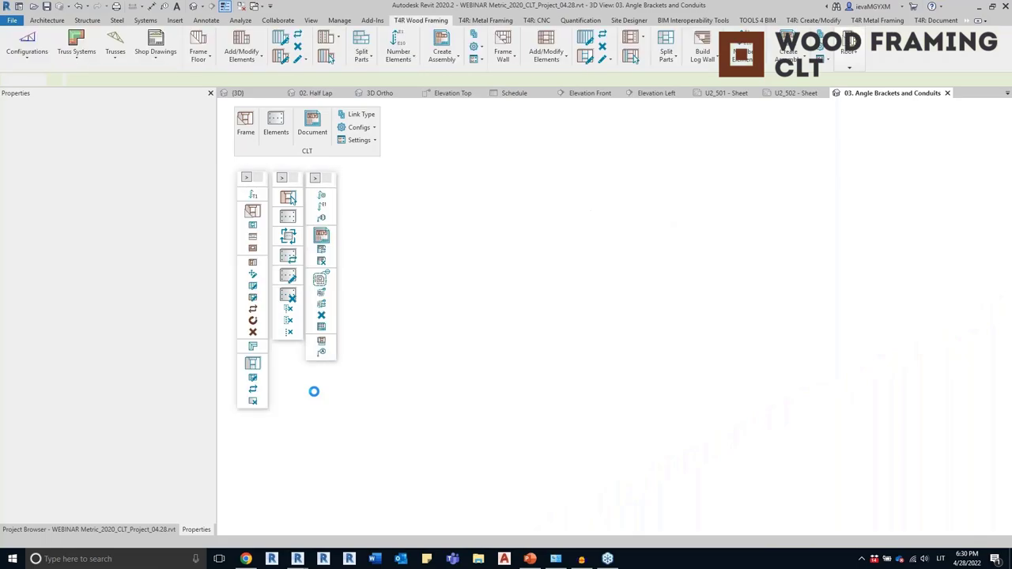
pyautogui.moveTo(798, 404); pyautogui.dragTo(812, 420, button='middle')
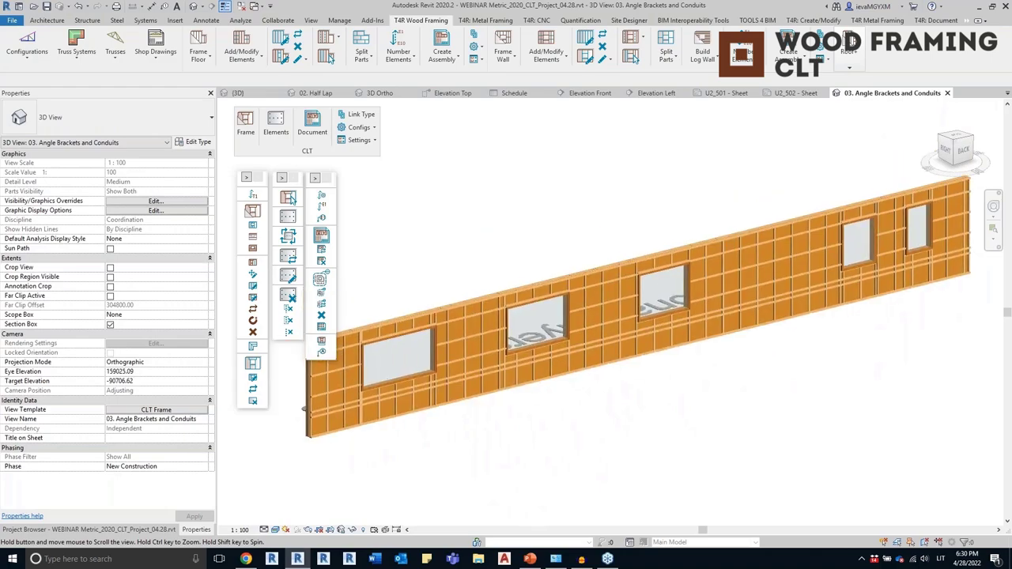
# Examine the nailer layout around the windows and the properties of a vertical nailer between two windows
pyautogui.scroll(4, 466, 325)
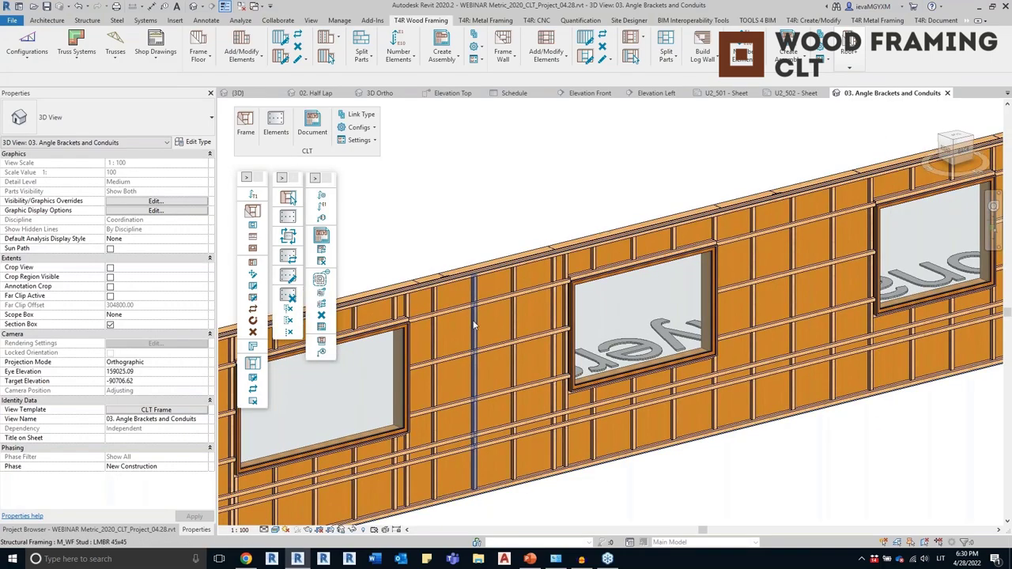
pyautogui.click(475, 324)
pyautogui.click(487, 348)
pyautogui.keyDown('shift'); pyautogui.moveTo(487, 348); pyautogui.dragTo(601, 342, button='middle'); pyautogui.keyUp('shift')
pyautogui.scroll(3, 601, 342)
pyautogui.click(564, 343)
pyautogui.click(634, 274)
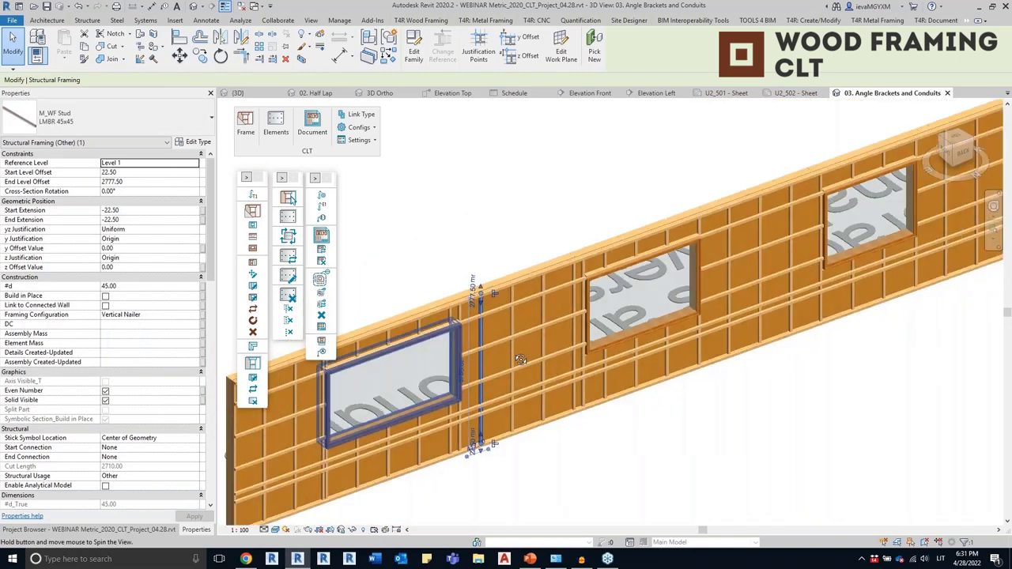
pyautogui.click(625, 481)
pyautogui.scroll(-2, 625, 481)
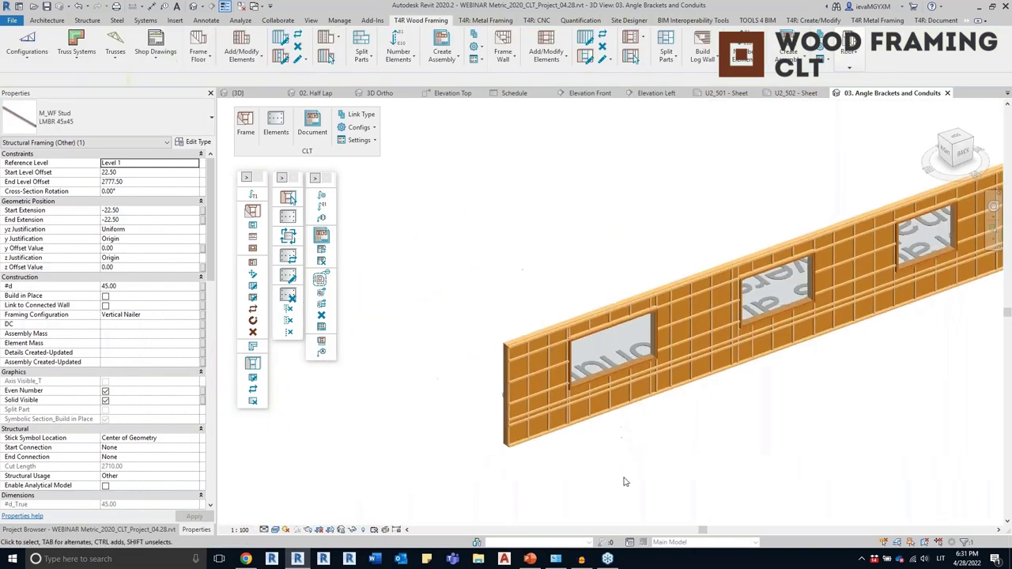
# Frame the same wall's outermost exterior layer with vertical siding strips
pyautogui.scroll(4, 498, 344)
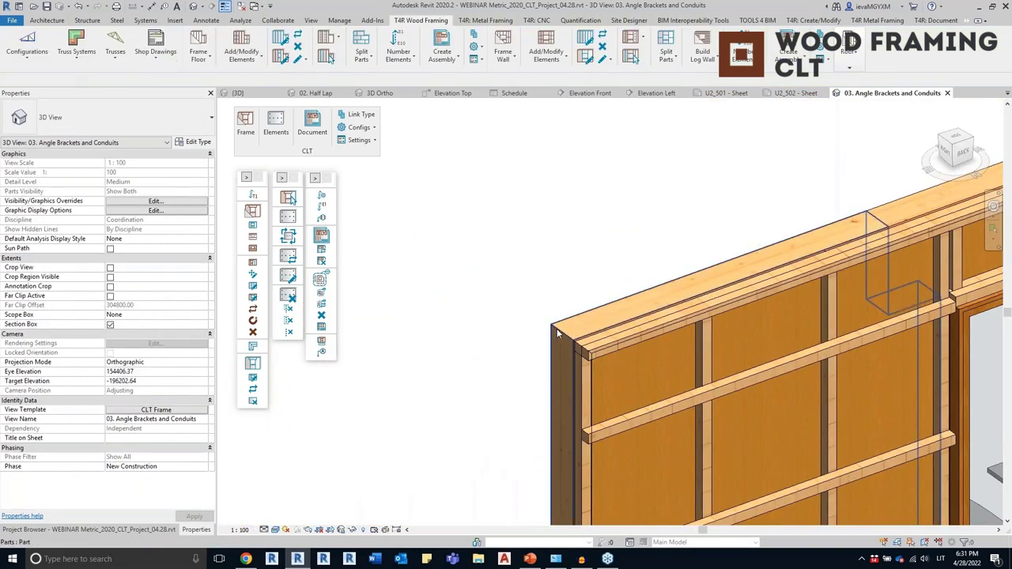
pyautogui.click(556, 328)
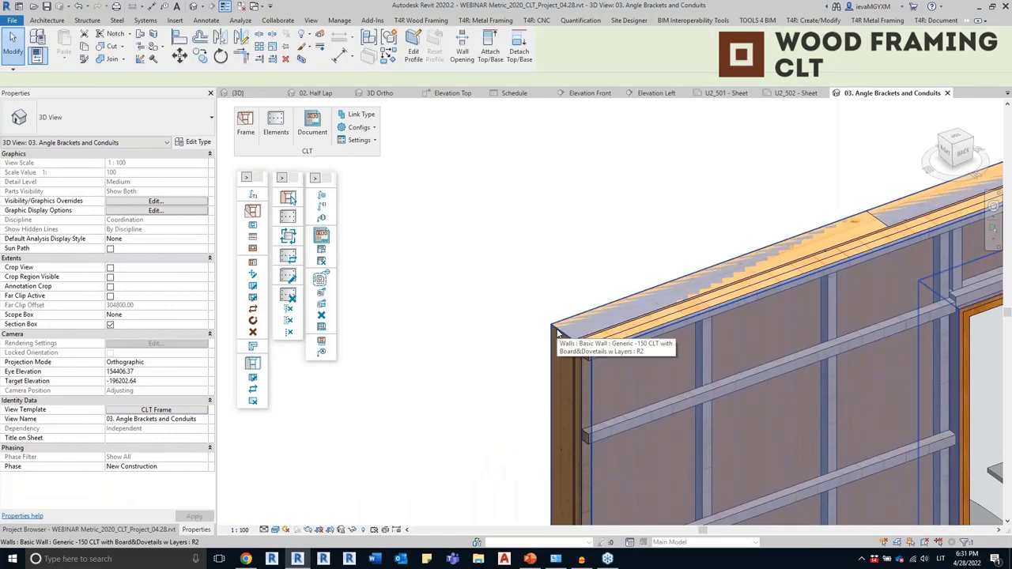
pyautogui.click(258, 249)
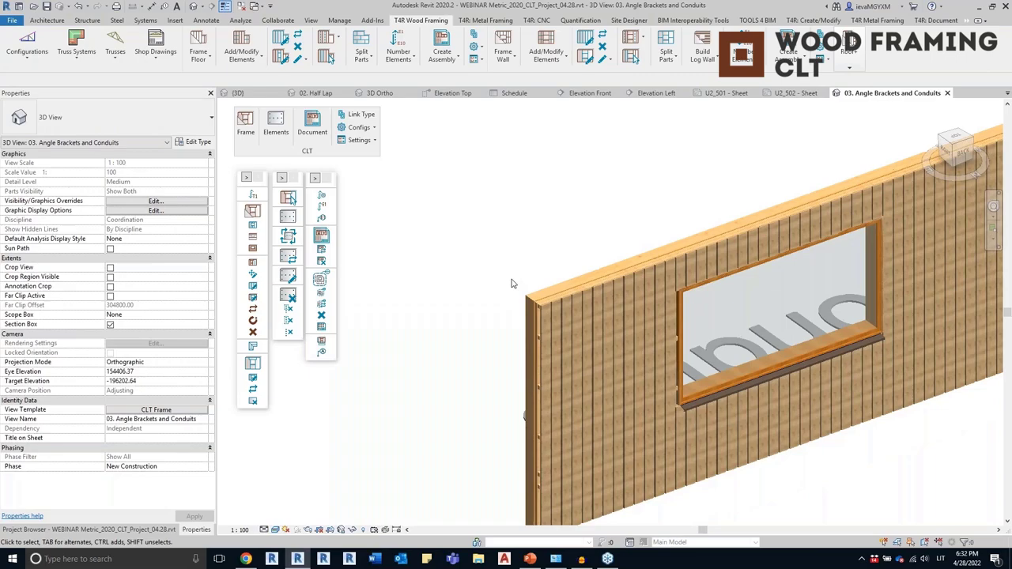
# Inspect the siding strips along the wall's exterior side and around its windows
pyautogui.scroll(-1, 512, 283)
pyautogui.click(860, 311)
pyautogui.moveTo(879, 301); pyautogui.dragTo(619, 387, button='middle')
pyautogui.click(704, 338)
pyautogui.click(760, 354)
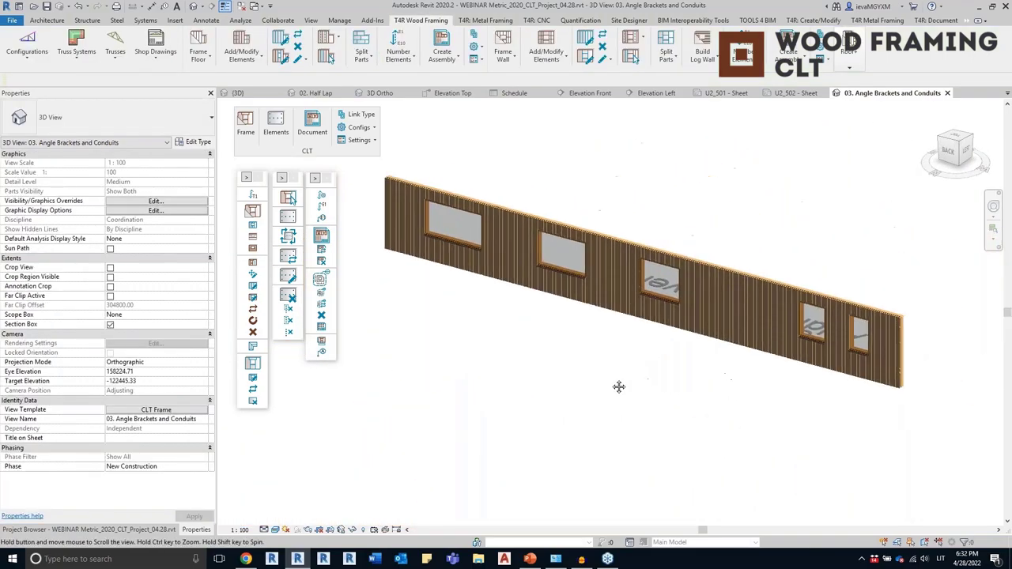
pyautogui.scroll(5, 749, 332)
pyautogui.click(747, 332)
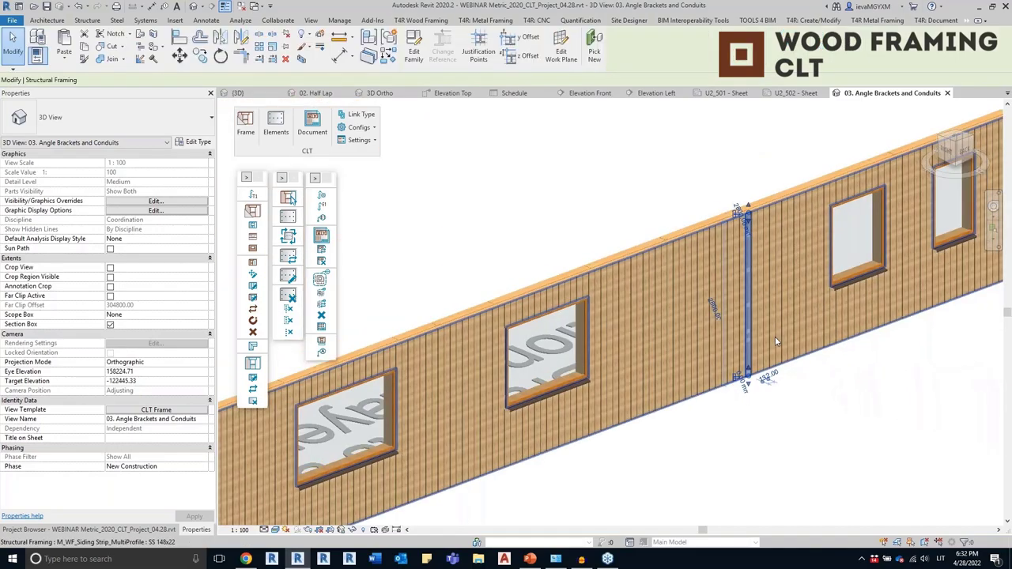
# Examine the wall's interior side, including the flush intermediate switch and its properties
pyautogui.keyDown('shift'); pyautogui.moveTo(776, 342); pyautogui.dragTo(498, 443, button='middle'); pyautogui.keyUp('shift')
pyautogui.click(637, 427)
pyautogui.scroll(-1, 638, 427)
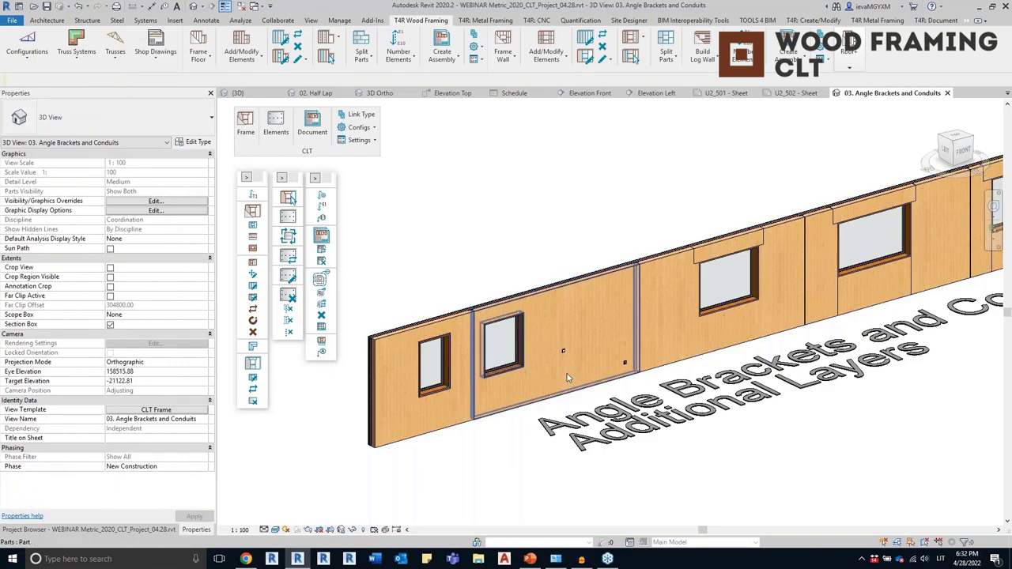
pyautogui.scroll(6, 563, 352)
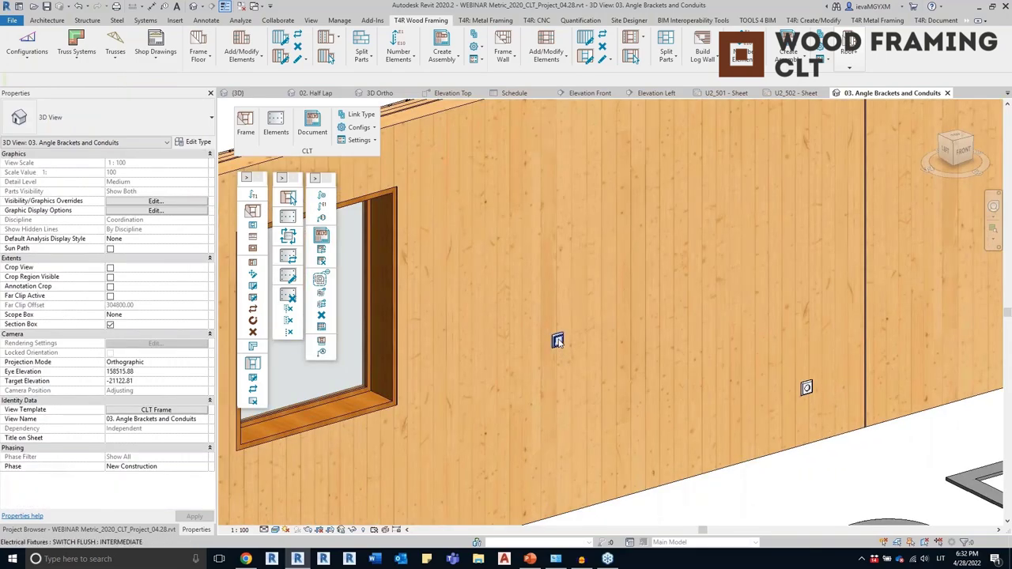
pyautogui.scroll(2, 557, 340)
pyautogui.click(558, 340)
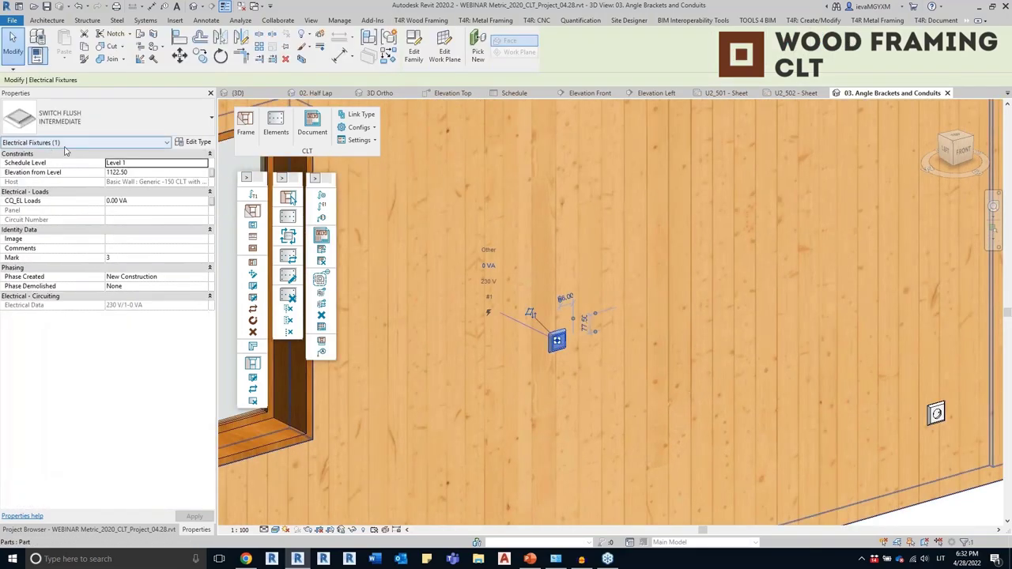
pyautogui.scroll(-4, 642, 379)
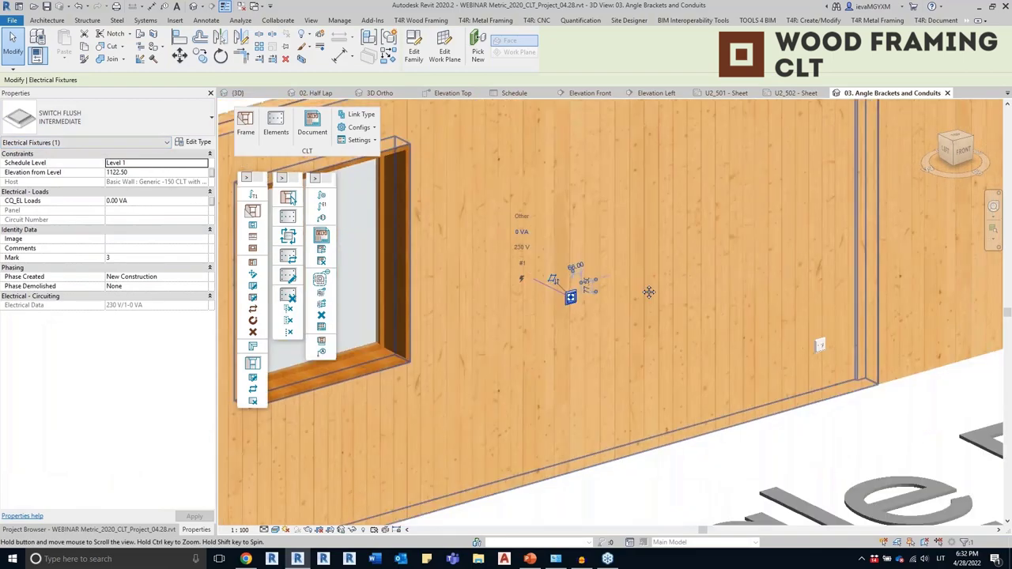
pyautogui.scroll(2, 622, 431)
pyautogui.scroll(-3, 622, 431)
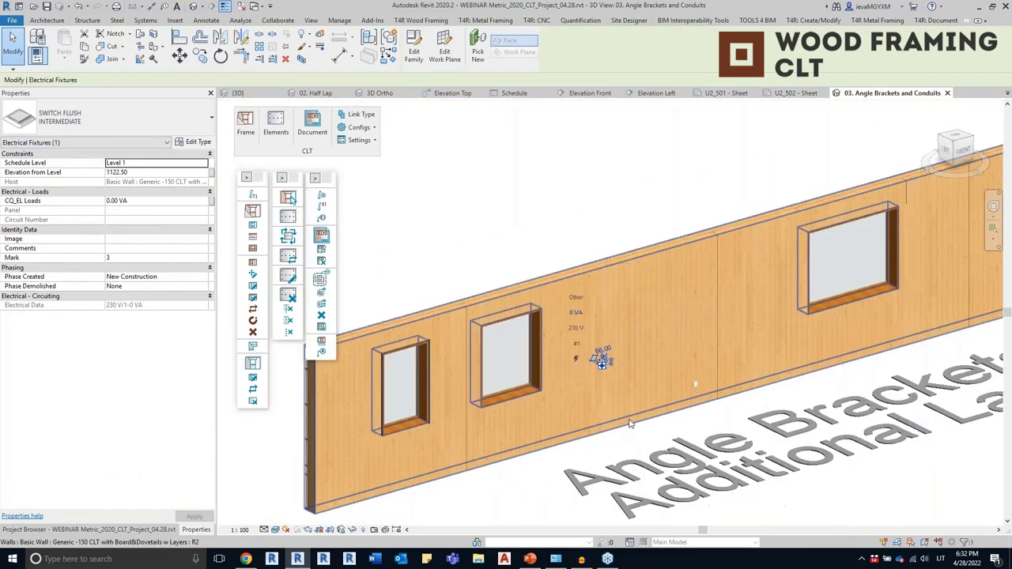
pyautogui.scroll(2, 583, 415)
# Insert the Conduit details of the CLT Wall Part group into the panel holding the switch and socket
pyautogui.click(539, 469)
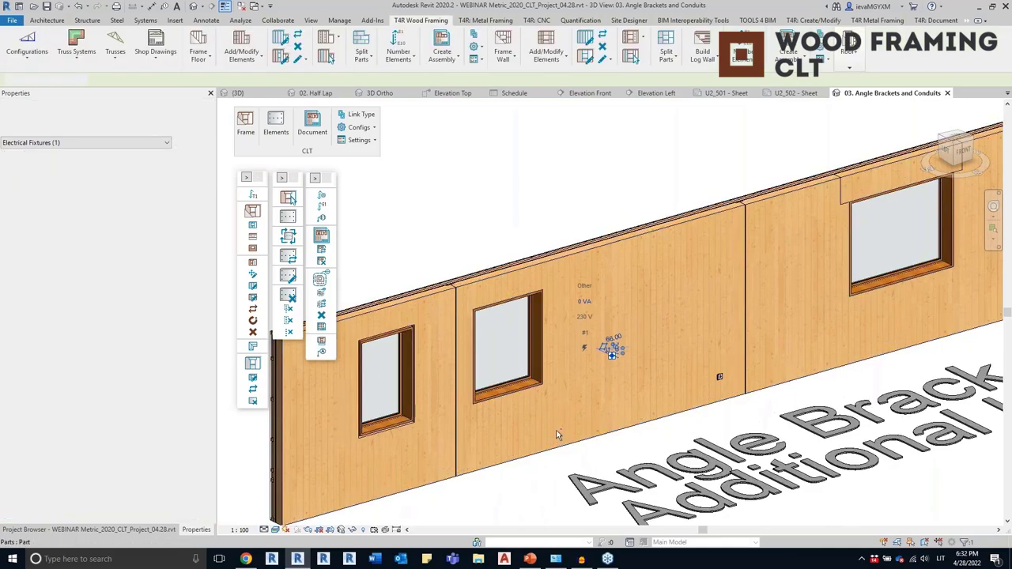
pyautogui.scroll(1, 542, 506)
pyautogui.keyDown('shift'); pyautogui.moveTo(543, 506); pyautogui.dragTo(548, 490, button='middle'); pyautogui.keyUp('shift')
pyautogui.click(560, 434)
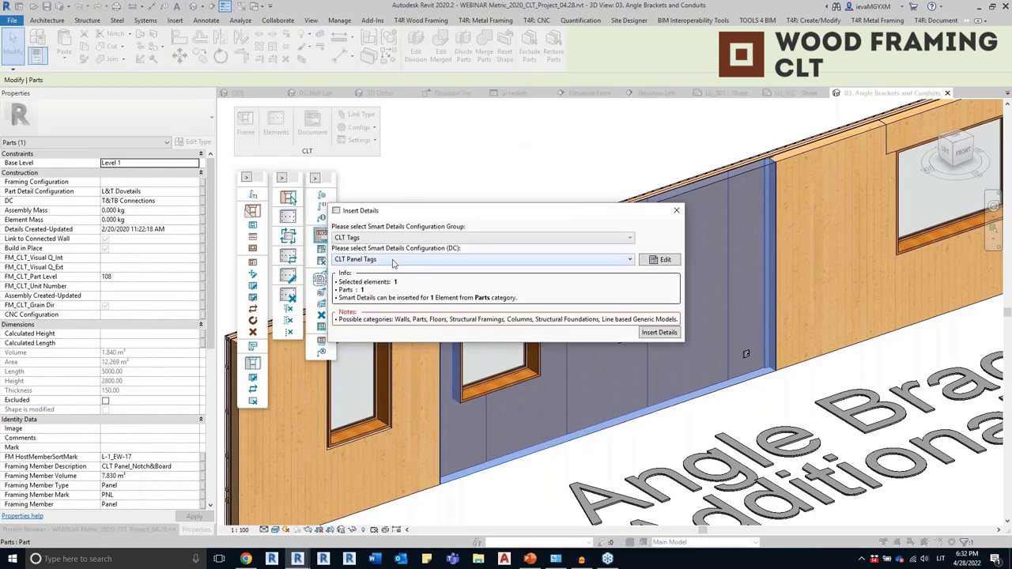
pyautogui.click(389, 239)
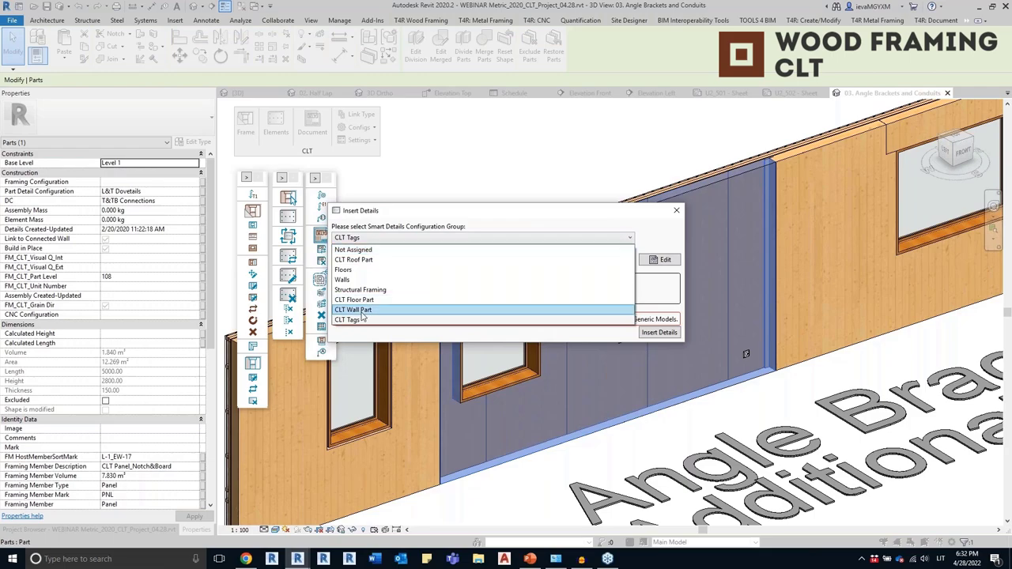
pyautogui.click(362, 313)
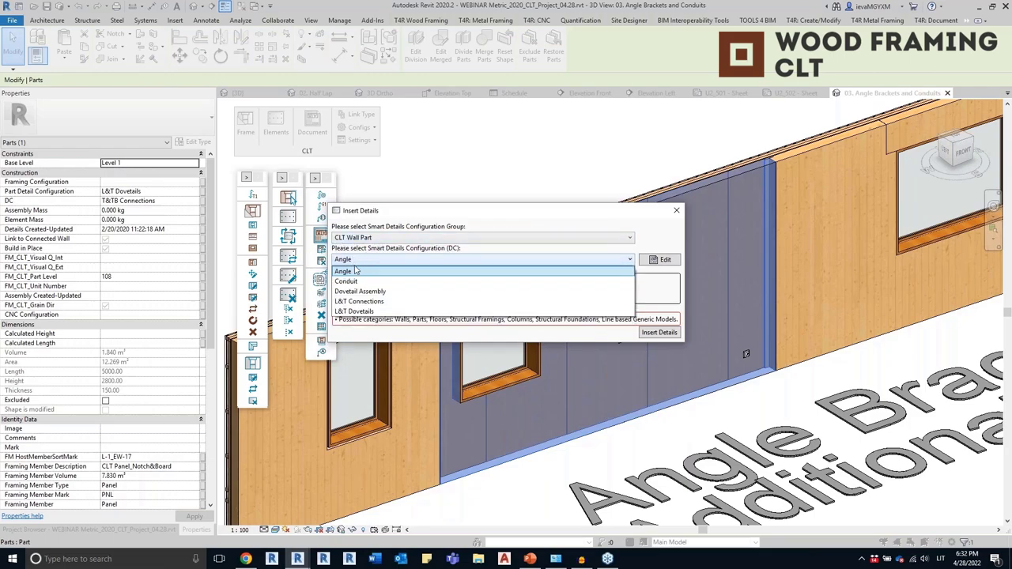
pyautogui.click(348, 289)
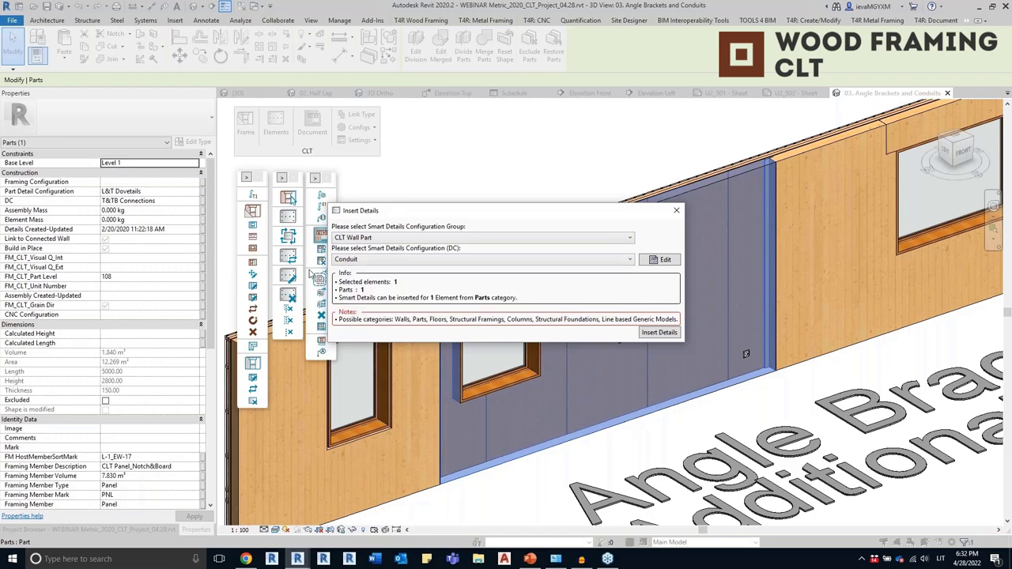
pyautogui.click(659, 332)
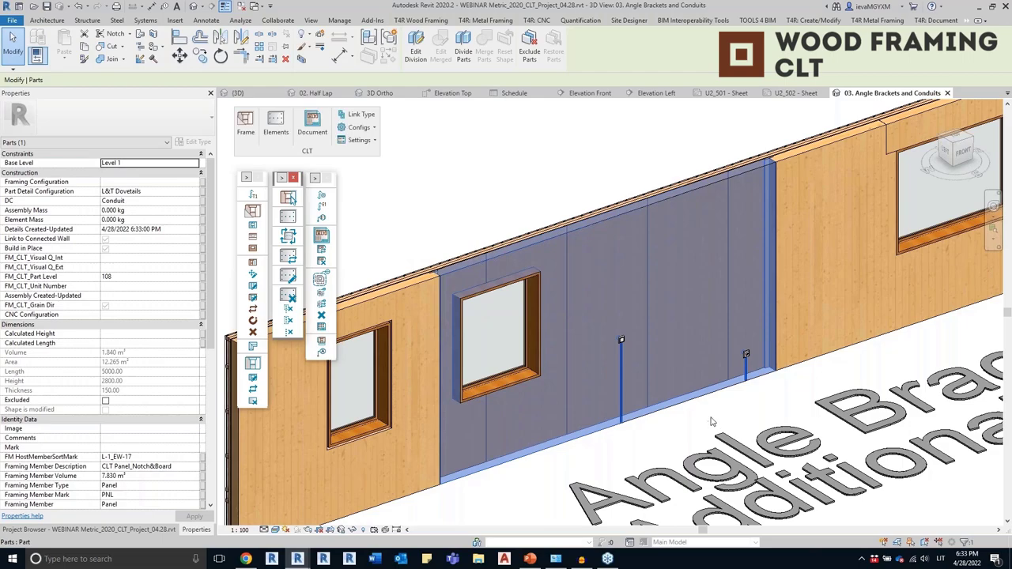
pyautogui.click(679, 436)
pyautogui.scroll(3, 581, 442)
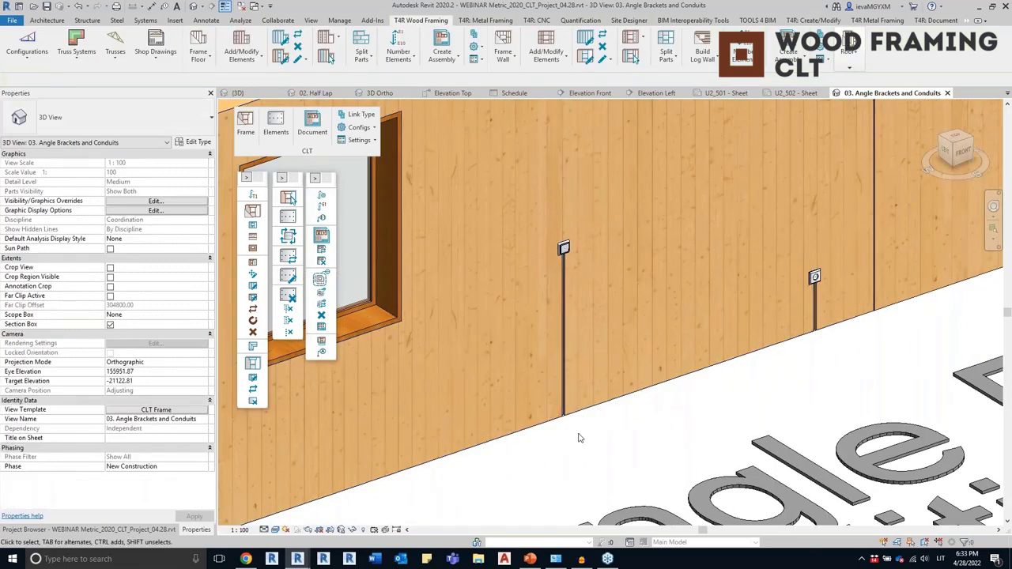
pyautogui.scroll(-5, 582, 446)
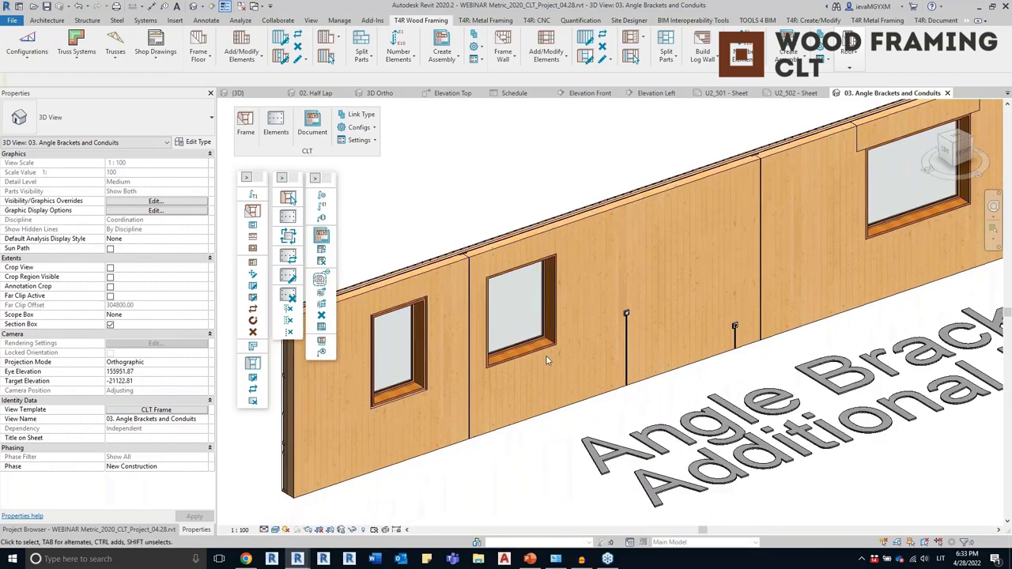
# Insert the Angle details of the CLT Wall Part group into the nine CLT panels that reach the wall's base
pyautogui.scroll(-2, 435, 297)
pyautogui.click(436, 300)
pyautogui.keyDown('shift'); pyautogui.moveTo(694, 284); pyautogui.dragTo(609, 365, button='middle'); pyautogui.keyUp('shift')
pyautogui.keyDown('ctrl'); pyautogui.click(630, 342); pyautogui.keyUp('ctrl')
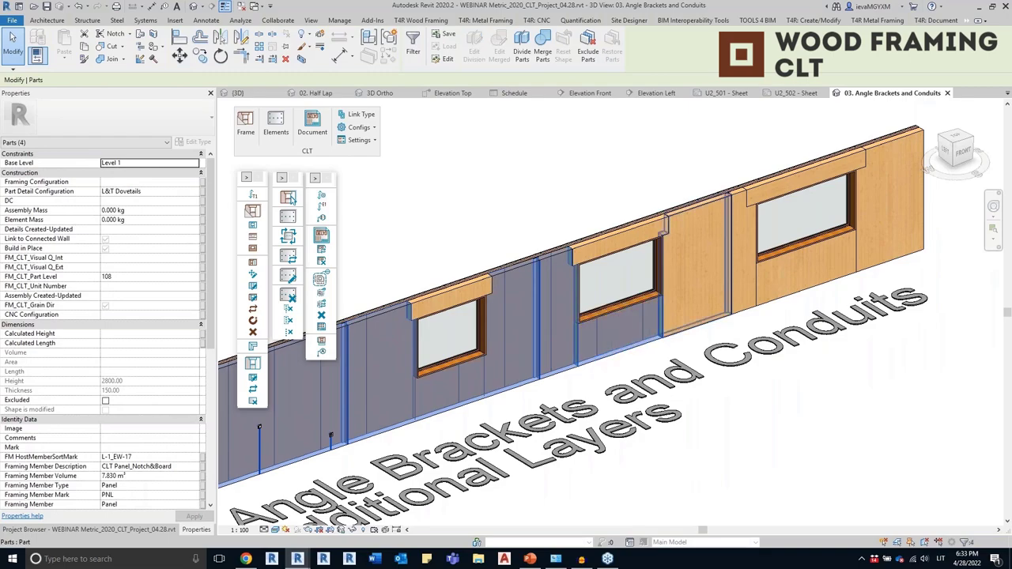
pyautogui.keyDown('ctrl'); pyautogui.click(697, 315); pyautogui.keyUp('ctrl')
pyautogui.scroll(2, 755, 286)
pyautogui.keyDown('ctrl'); pyautogui.click(742, 289); pyautogui.keyUp('ctrl')
pyautogui.keyDown('ctrl'); pyautogui.click(812, 268); pyautogui.keyUp('ctrl')
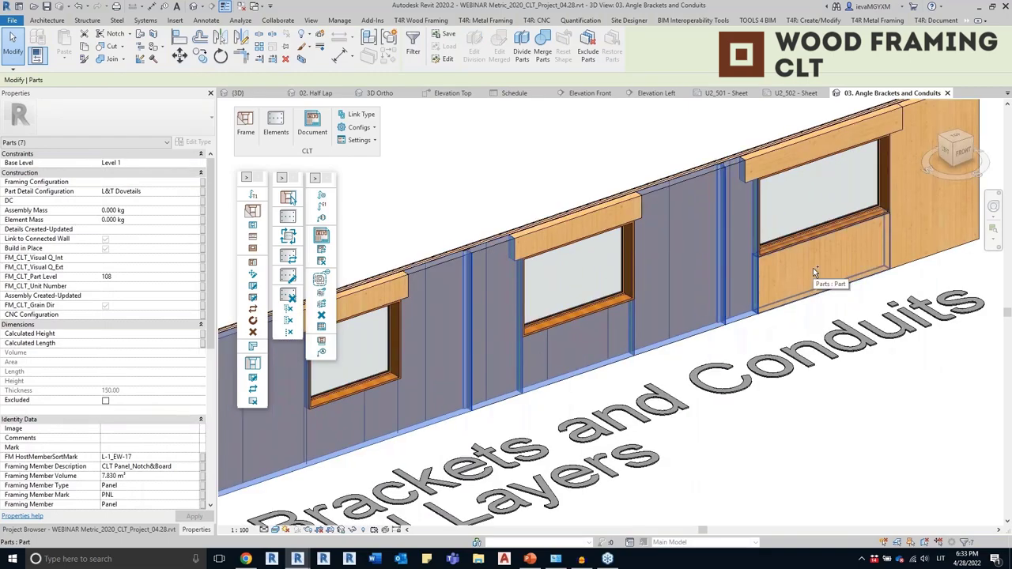
pyautogui.scroll(-3, 656, 364)
pyautogui.keyDown('shift'); pyautogui.moveTo(604, 386); pyautogui.dragTo(820, 302, button='middle'); pyautogui.keyUp('shift')
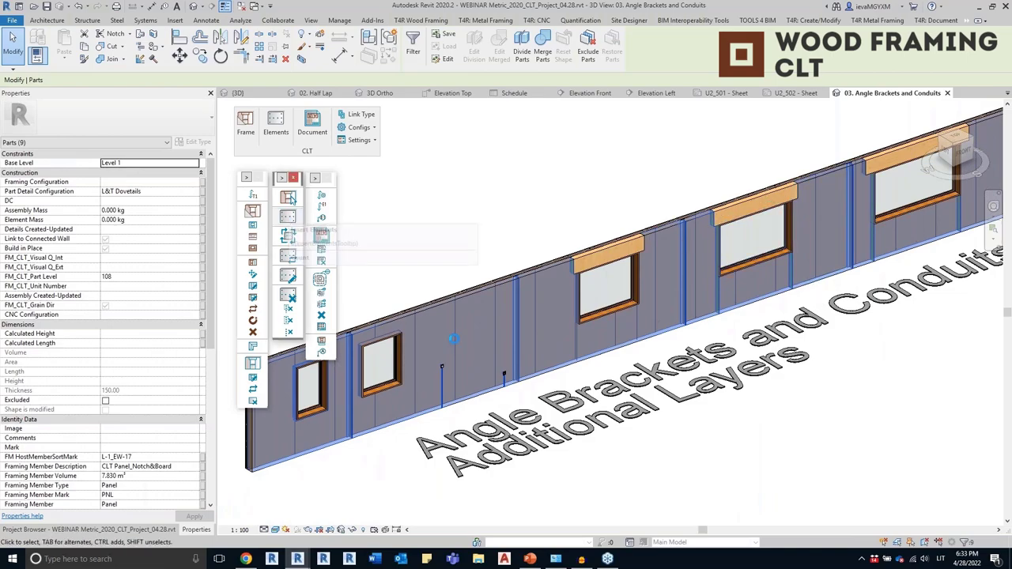
pyautogui.click(289, 198)
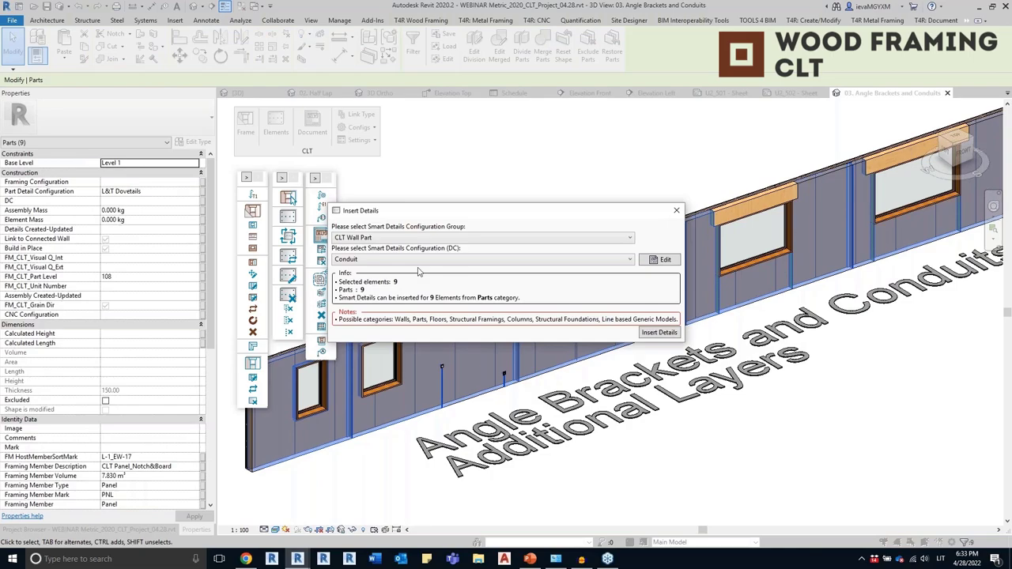
pyautogui.scroll(1, 417, 269)
pyautogui.click(356, 271)
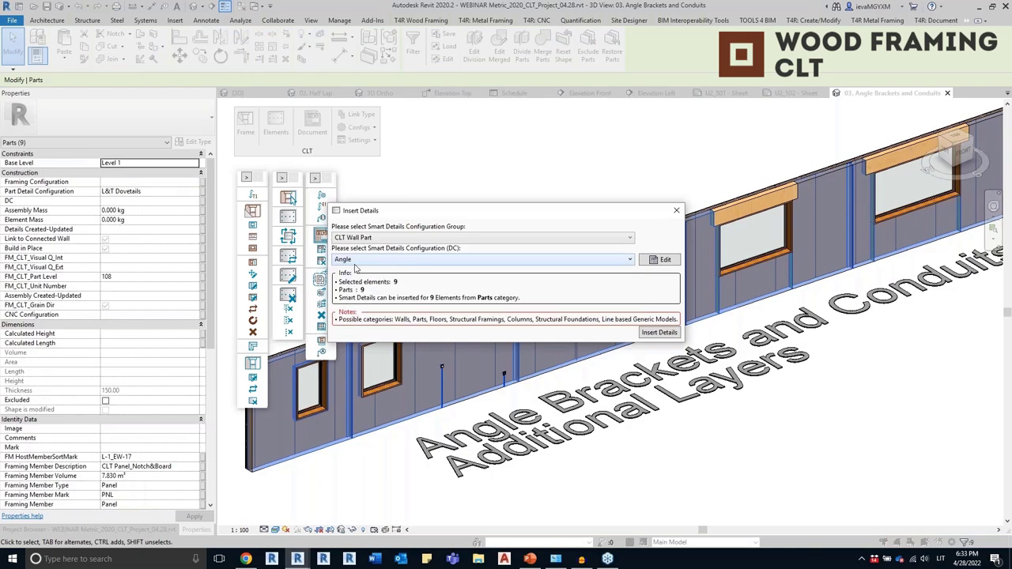
pyautogui.click(674, 335)
# Examine the angle brackets along the wall's base and the family properties of one bracket
pyautogui.click(368, 492)
pyautogui.scroll(-1, 369, 492)
pyautogui.moveTo(369, 492); pyautogui.dragTo(517, 422, button='middle')
pyautogui.scroll(1, 420, 396)
pyautogui.scroll(4, 446, 394)
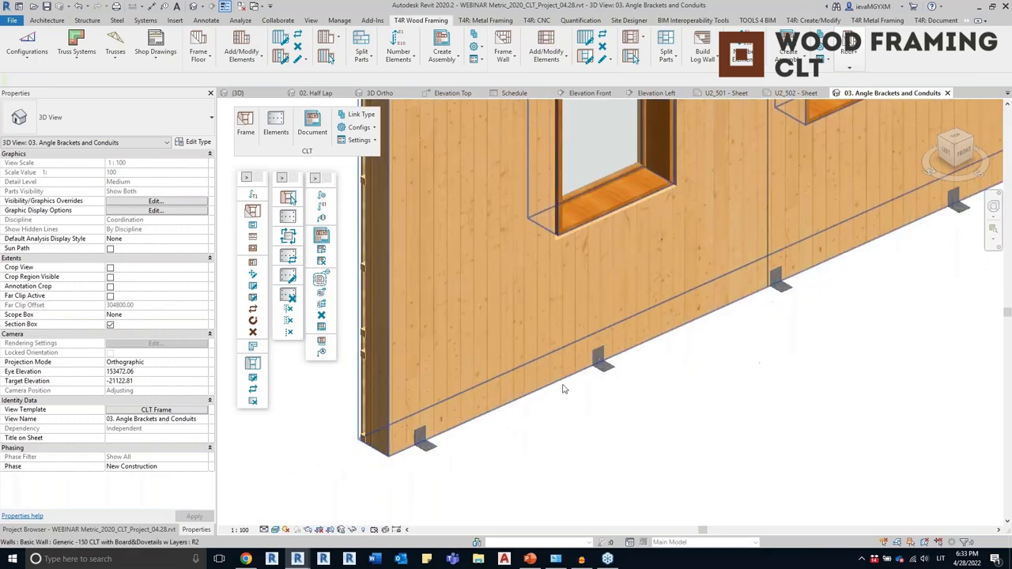
pyautogui.click(605, 366)
pyautogui.click(781, 288)
pyautogui.moveTo(804, 328); pyautogui.dragTo(488, 482, button='middle')
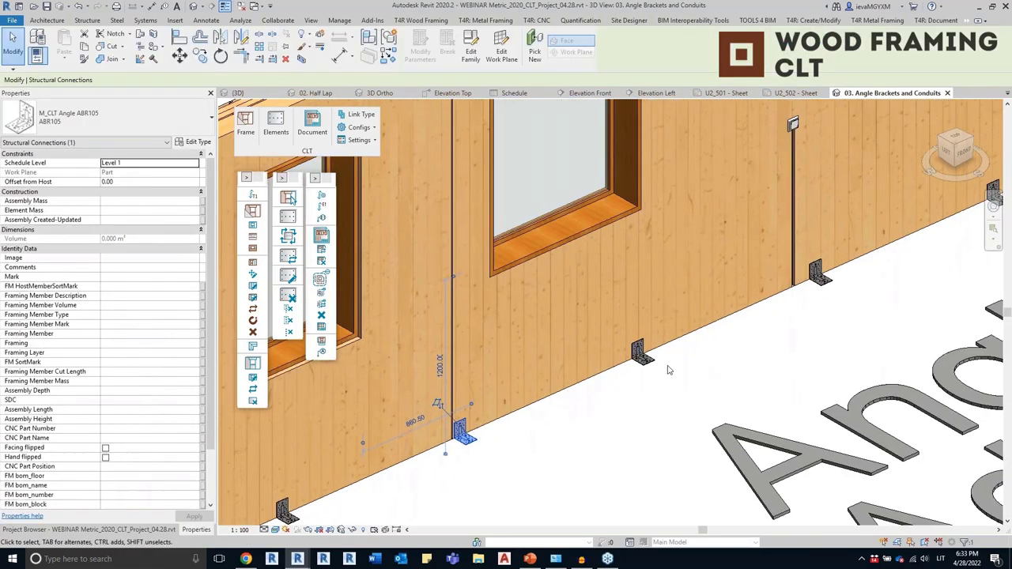
pyautogui.scroll(2, 696, 371)
pyautogui.scroll(2, 584, 359)
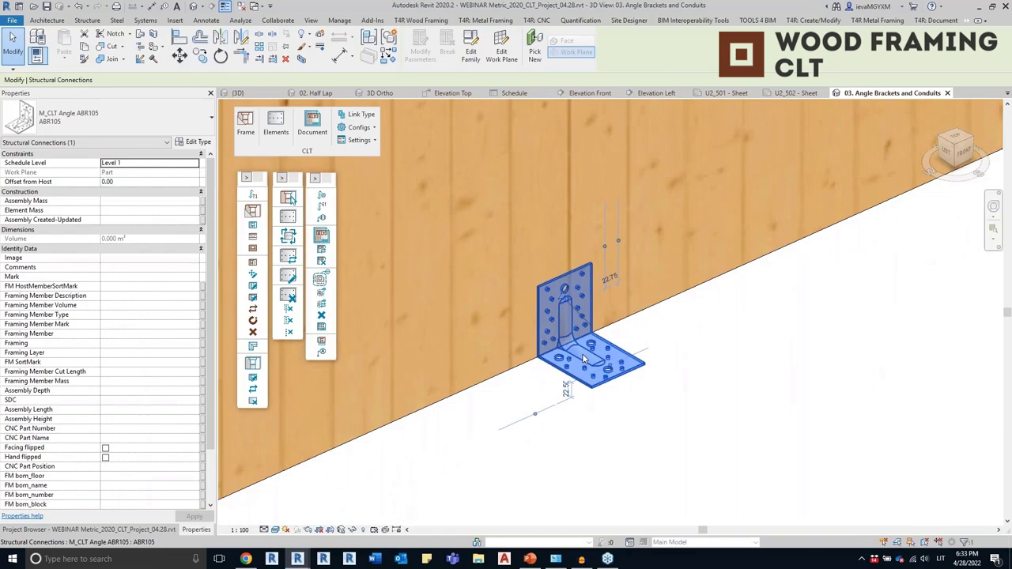
pyautogui.scroll(-5, 582, 356)
pyautogui.scroll(-5, 579, 360)
pyautogui.keyDown('shift'); pyautogui.moveTo(579, 362); pyautogui.dragTo(759, 395, button='middle'); pyautogui.keyUp('shift')
pyautogui.click(576, 430)
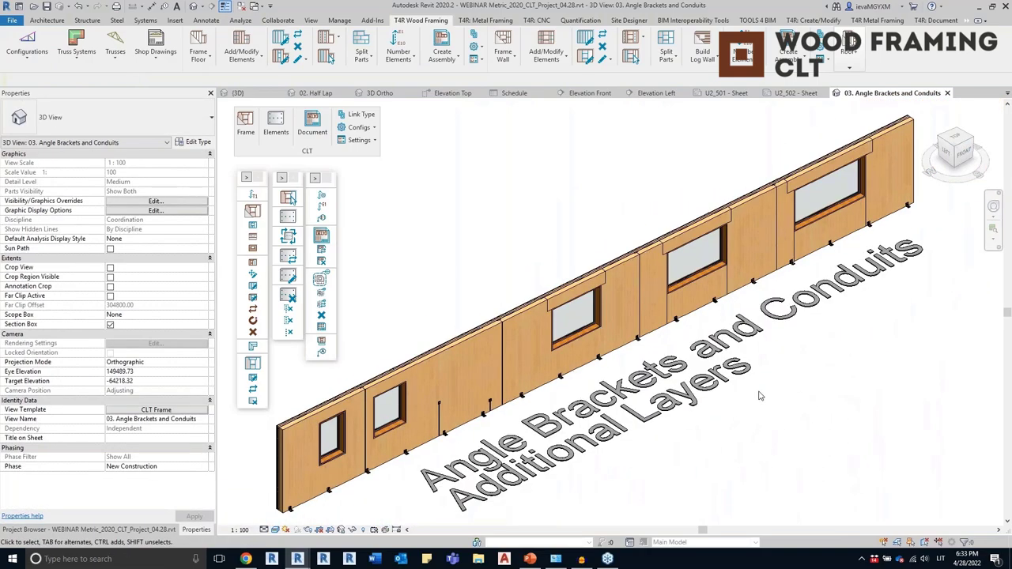
# Split the floor with the rectangular opening into CLT panels in the 04. Floor Openings 3D view
pyautogui.click(84, 530)
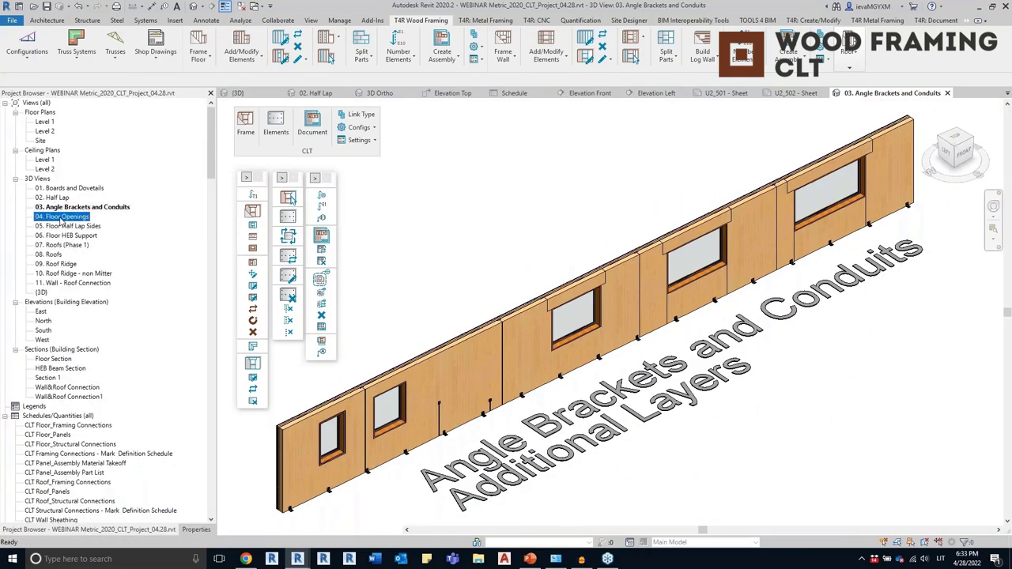
pyautogui.doubleClick(61, 218)
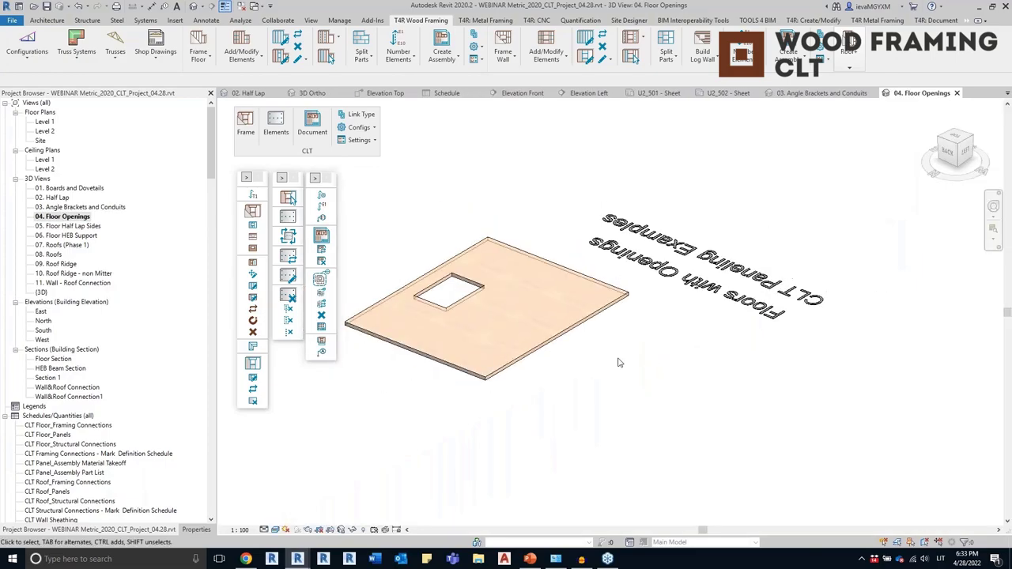
pyautogui.keyDown('shift'); pyautogui.moveTo(620, 363); pyautogui.dragTo(506, 356, button='middle'); pyautogui.keyUp('shift')
pyautogui.moveTo(708, 213); pyautogui.dragTo(699, 297, button='middle')
pyautogui.scroll(2, 699, 297)
pyautogui.moveTo(714, 293); pyautogui.dragTo(546, 231)
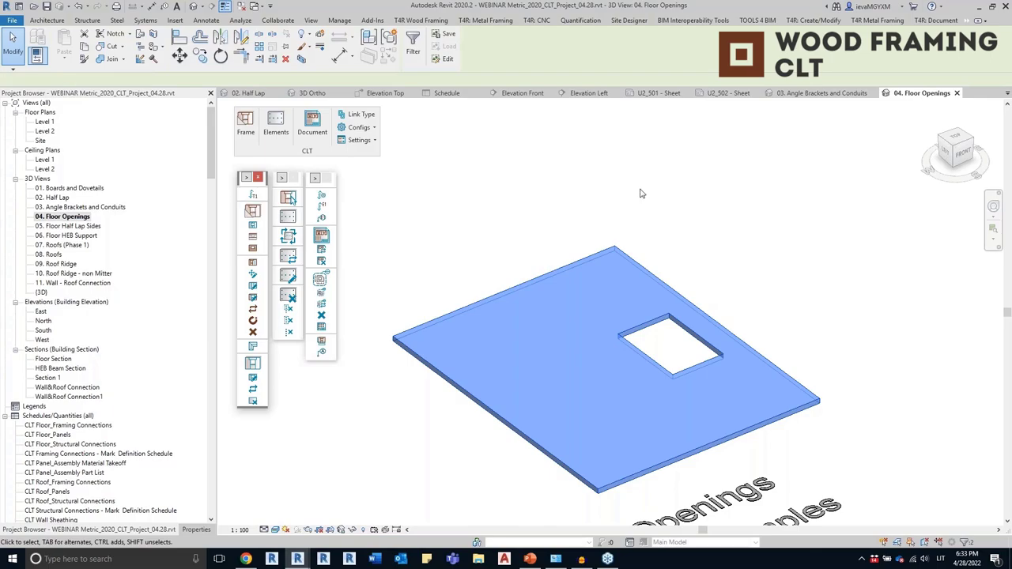
pyautogui.click(288, 197)
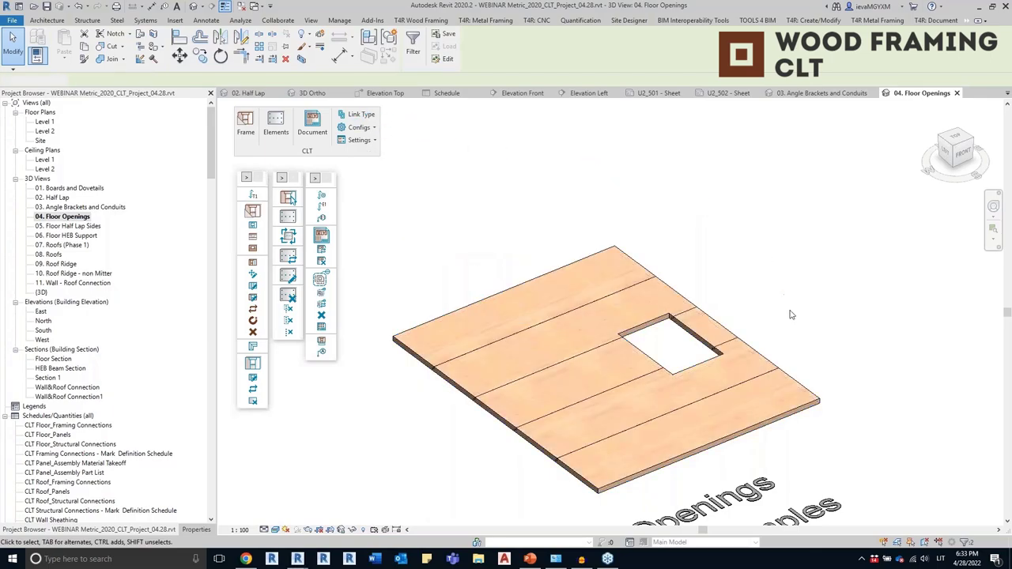
# Inspect the lap joints between the floor panels and the short panel beside the opening
pyautogui.keyDown('shift'); pyautogui.moveTo(574, 438); pyautogui.dragTo(715, 442, button='middle'); pyautogui.keyUp('shift')
pyautogui.moveTo(442, 463); pyautogui.dragTo(592, 422, button='middle')
pyautogui.scroll(4, 592, 422)
pyautogui.scroll(2, 580, 447)
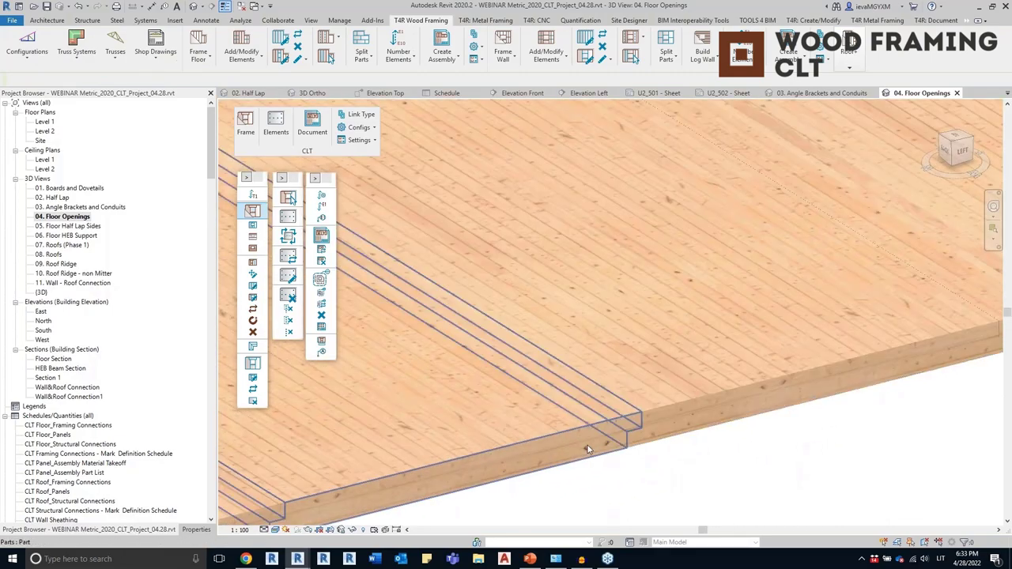
pyautogui.click(587, 447)
pyautogui.scroll(-5, 586, 448)
pyautogui.keyDown('shift'); pyautogui.moveTo(748, 391); pyautogui.dragTo(709, 317, button='middle'); pyautogui.keyUp('shift')
pyautogui.press('Escape')
pyautogui.scroll(4, 687, 378)
pyautogui.click(687, 378)
pyautogui.scroll(-4, 687, 378)
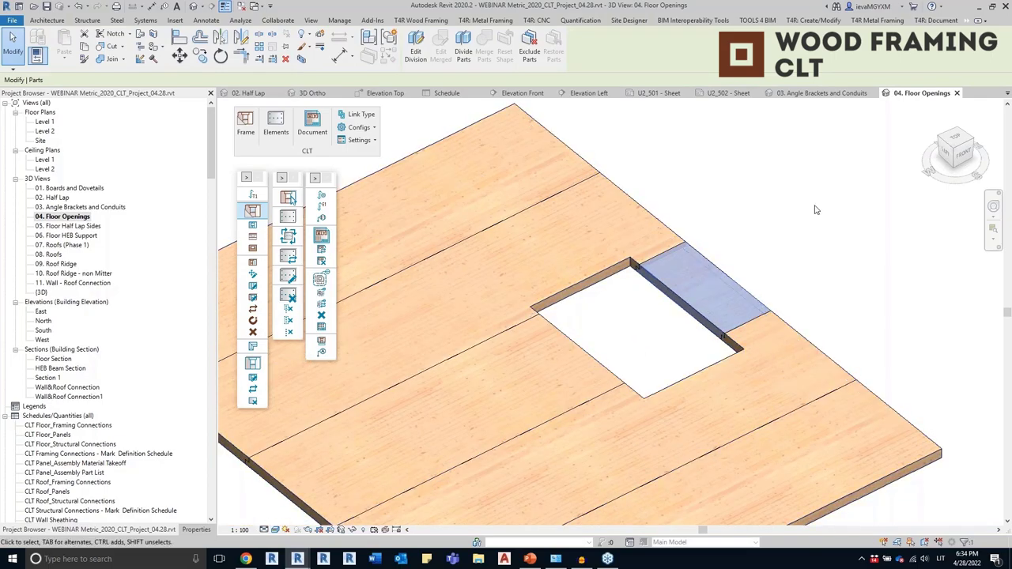
pyautogui.press('Escape')
pyautogui.moveTo(824, 212); pyautogui.dragTo(847, 222, button='middle')
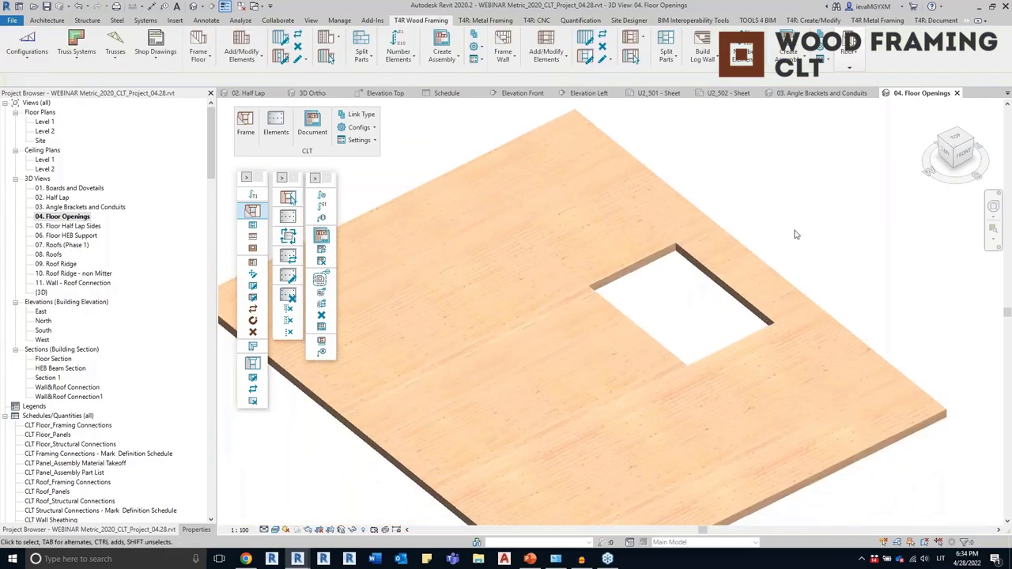
# Set the rectangular opening's custom header to one M_CLT Part Split Bridging : Priority 1 element in its instance configuration
pyautogui.click(254, 288)
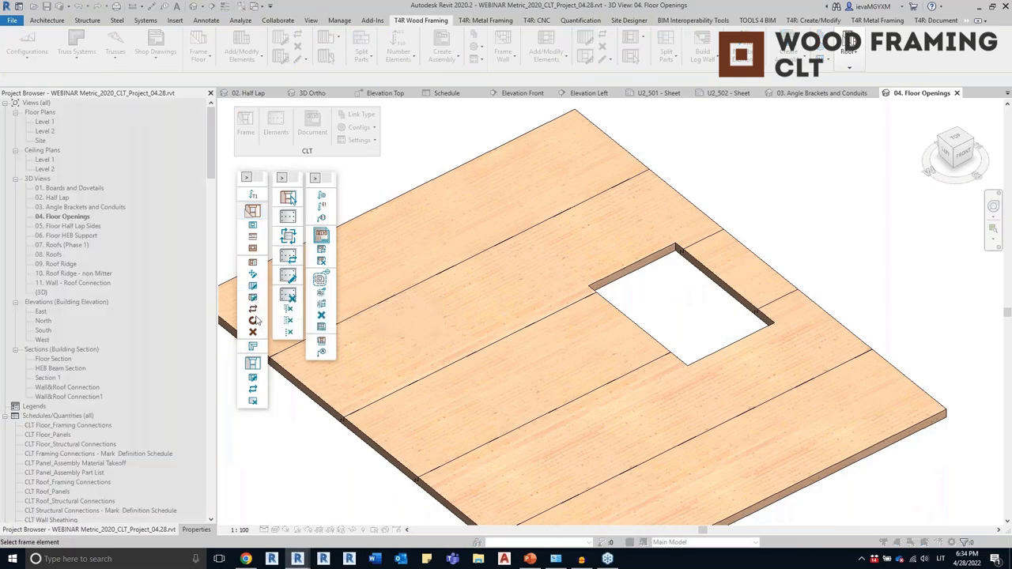
pyautogui.press('Escape')
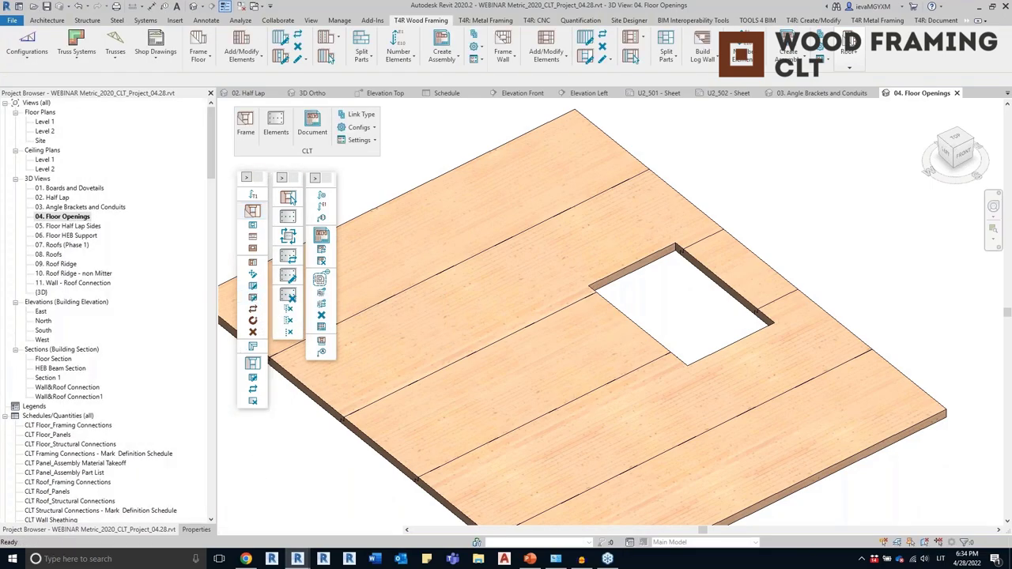
pyautogui.click(289, 199)
pyautogui.click(678, 294)
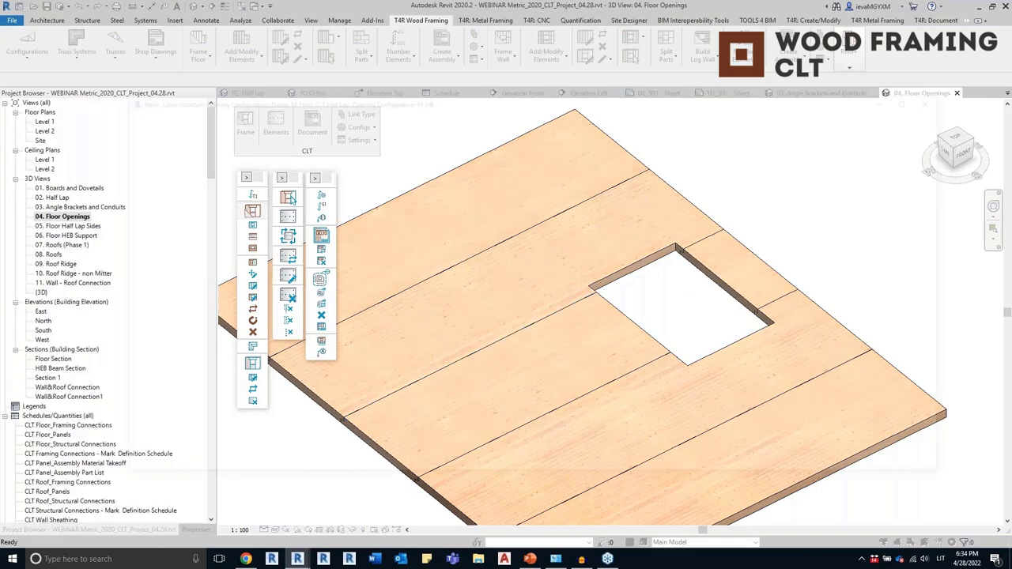
pyautogui.click(179, 140)
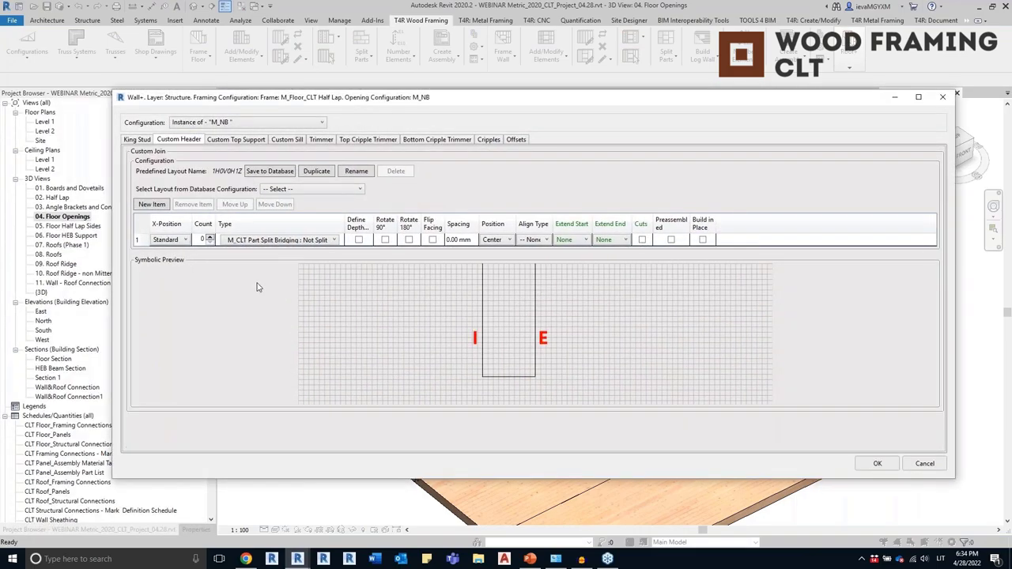
pyautogui.click(211, 237)
pyautogui.click(307, 242)
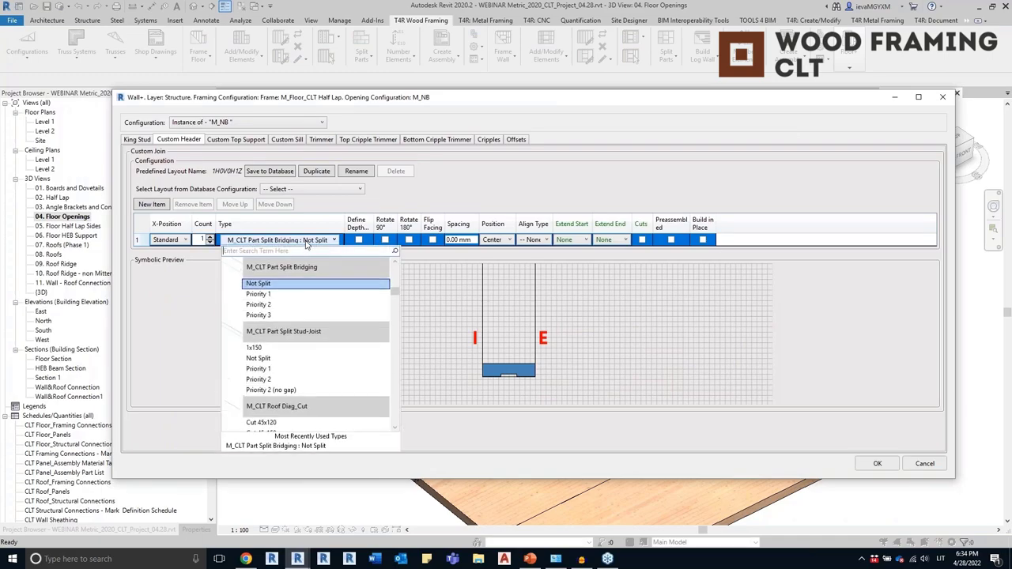
pyautogui.click(258, 294)
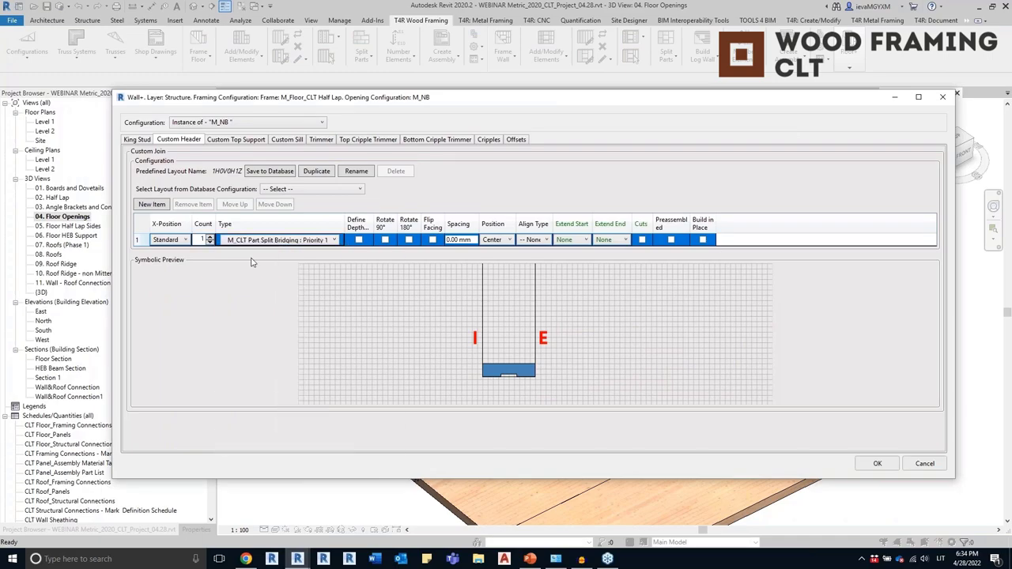
# Set the opening's custom sill to one M_CLT Part Split Bridging : Priority 1 element
pyautogui.click(287, 139)
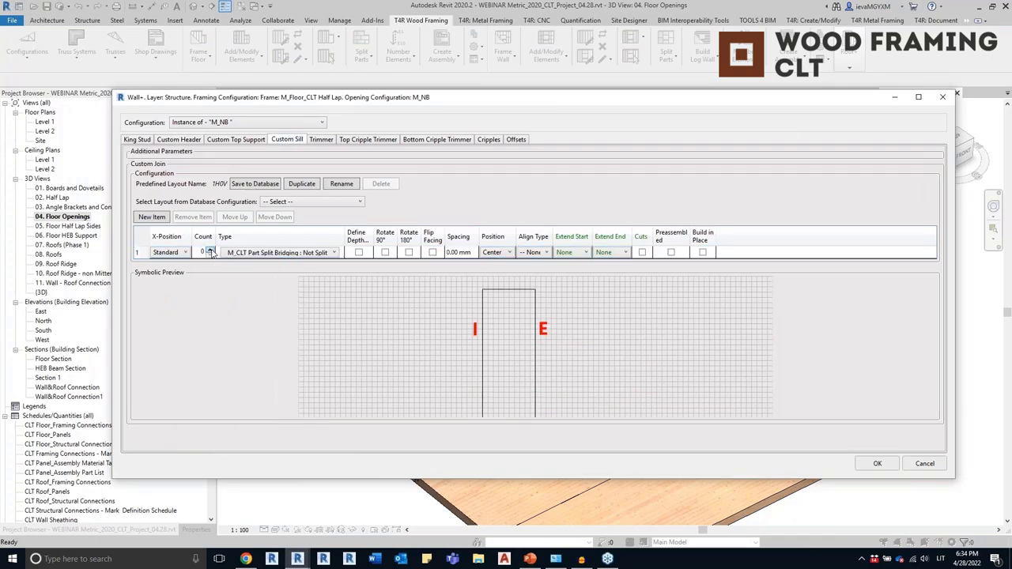
pyautogui.click(210, 250)
pyautogui.click(287, 253)
pyautogui.click(271, 307)
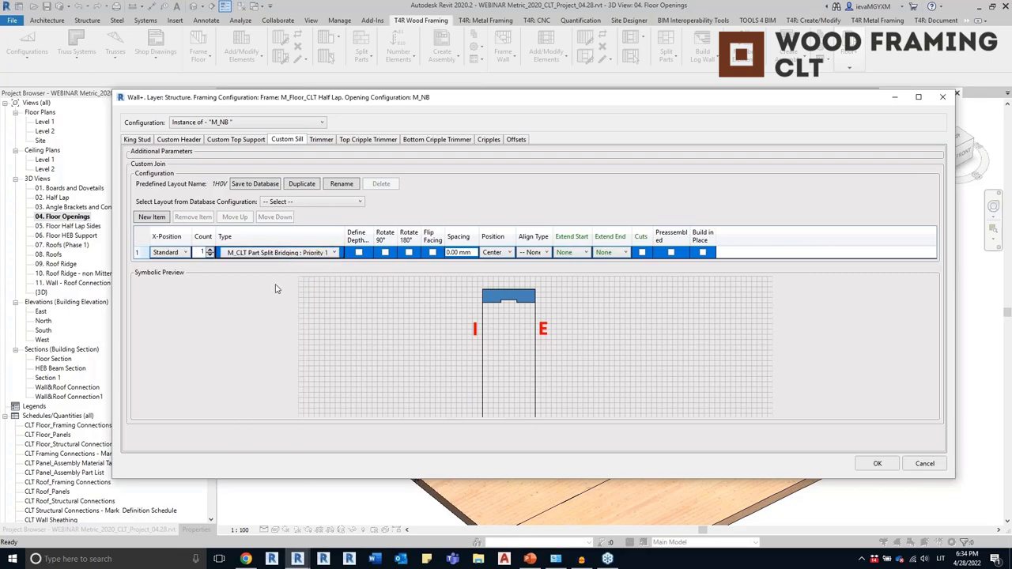
# Add top cripple trimmers of type M_CLT Part Split Stud-Joist : Priority 1 to the opening and apply the configuration
pyautogui.click(376, 140)
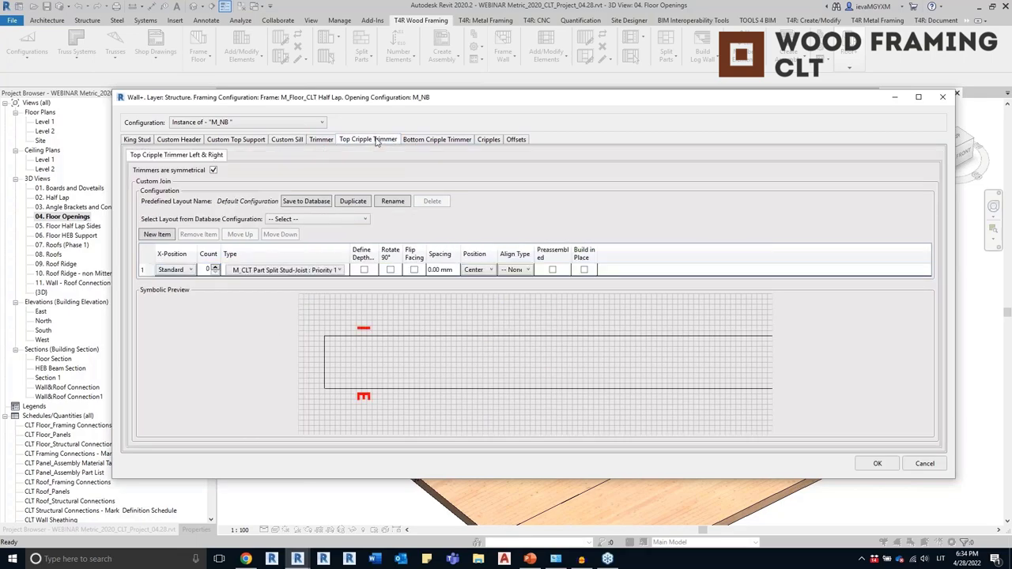
pyautogui.hotkey('ctrl', 'shift', 'Tab')
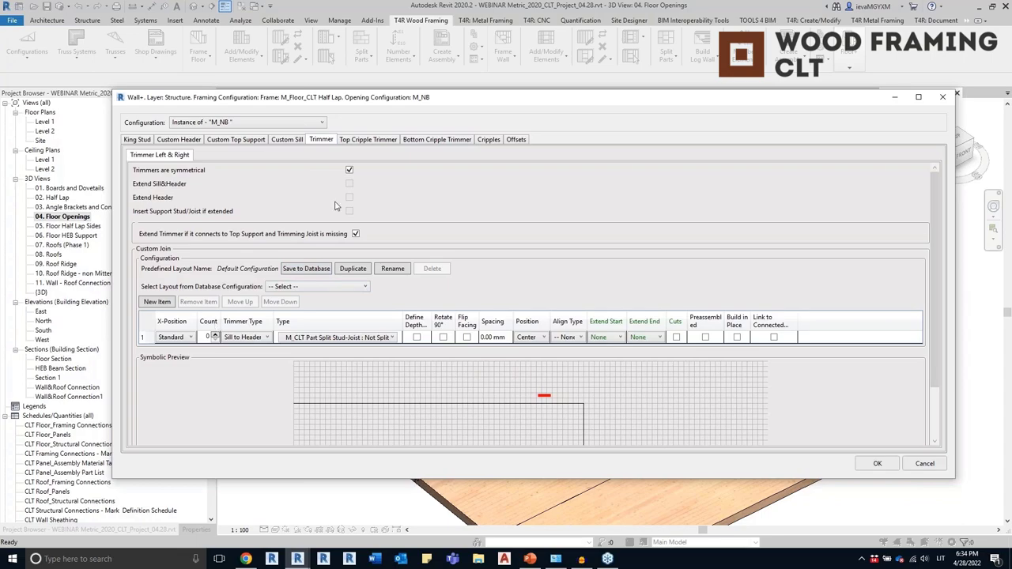
pyautogui.hotkey('ctrl', 'Tab')
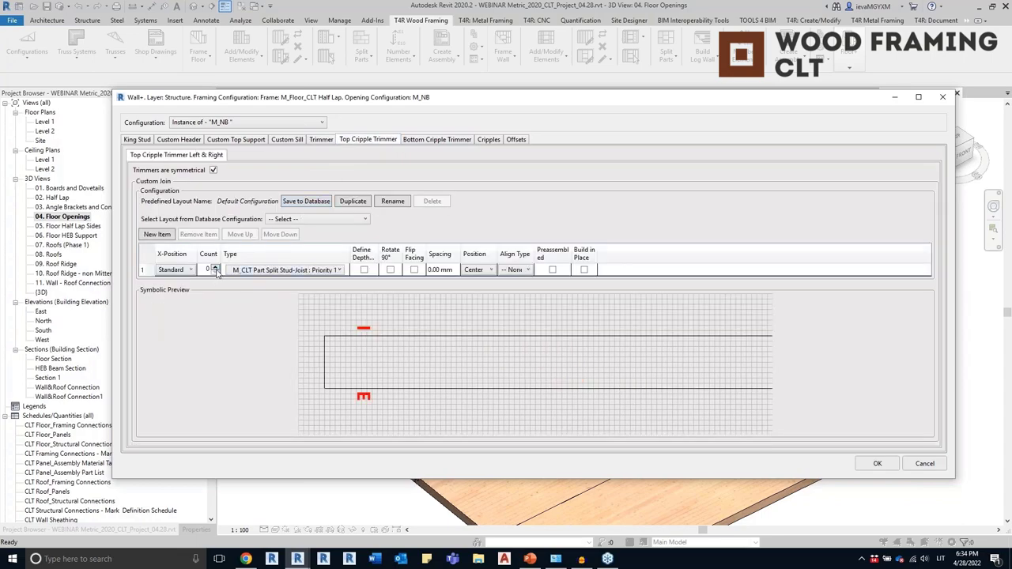
pyautogui.click(897, 468)
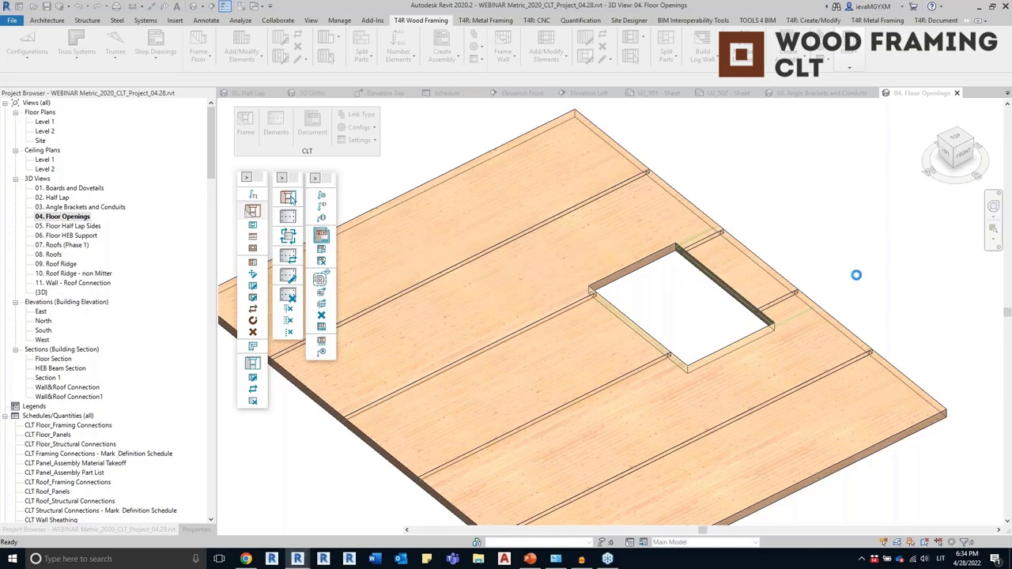
# Inspect the split joist running from the opening's corner to the floor edge, and start splitting the floor into panels again
pyautogui.scroll(5, 787, 324)
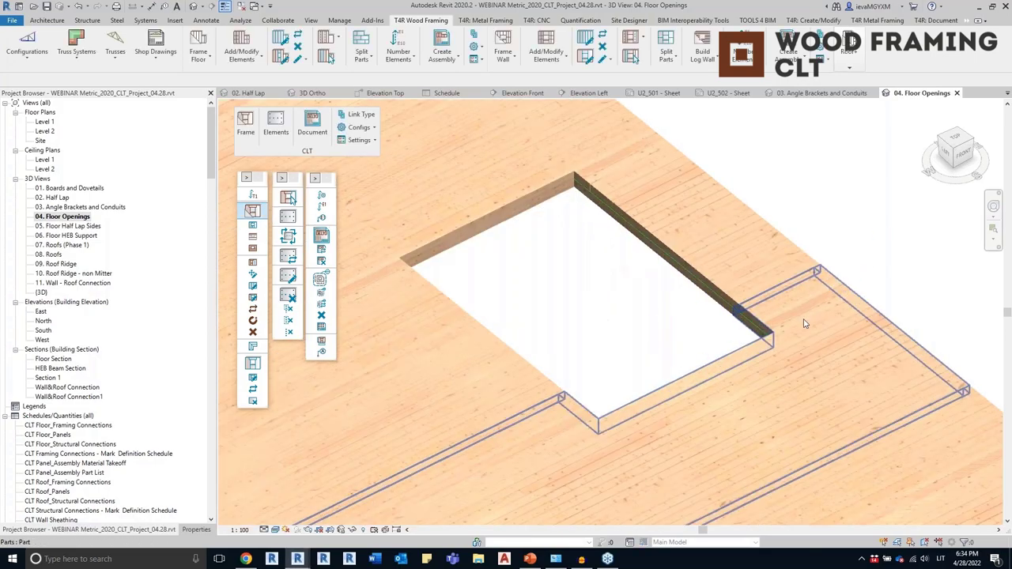
pyautogui.click(791, 332)
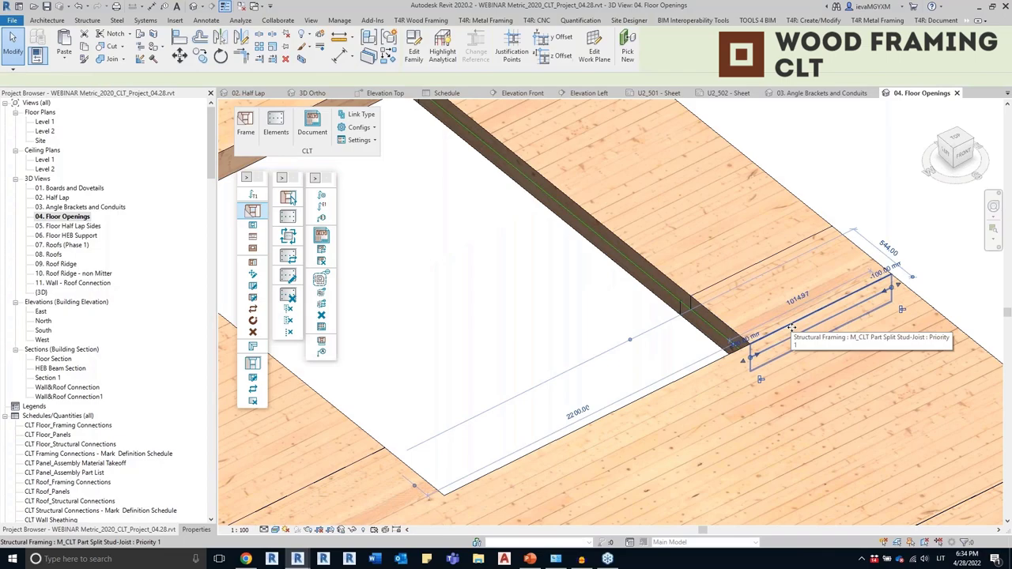
pyautogui.scroll(-4, 802, 324)
pyautogui.click(876, 238)
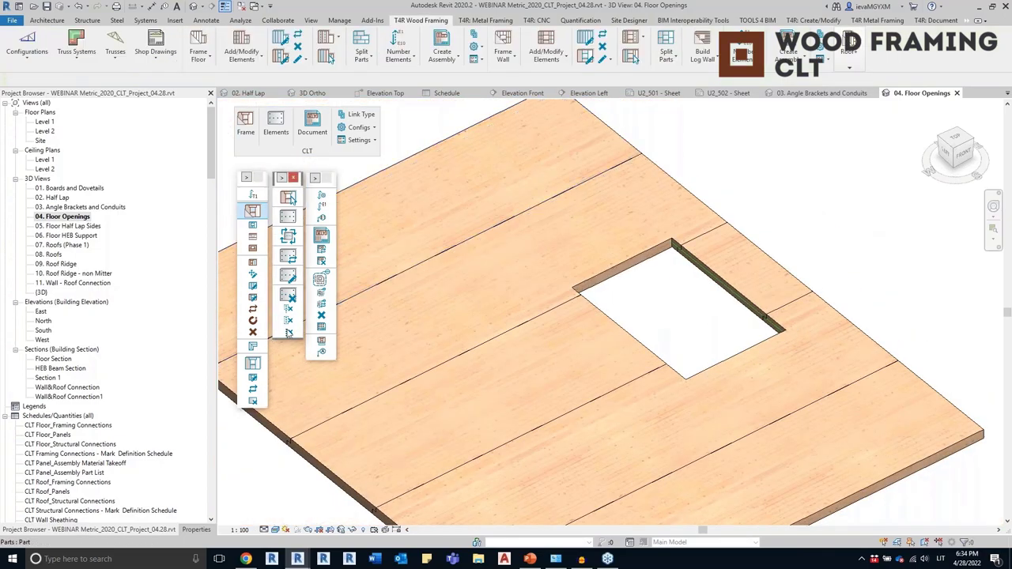
pyautogui.click(252, 364)
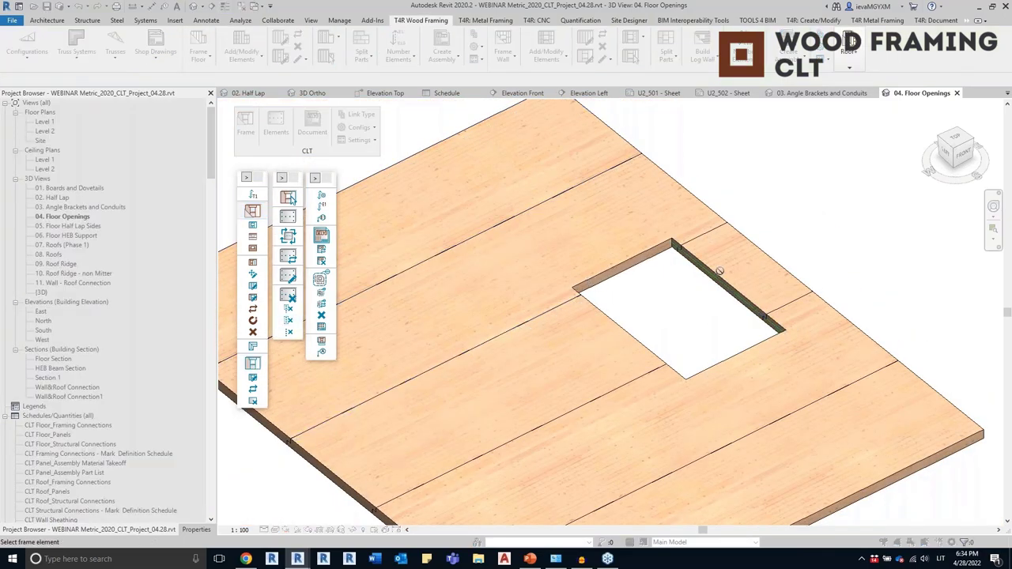
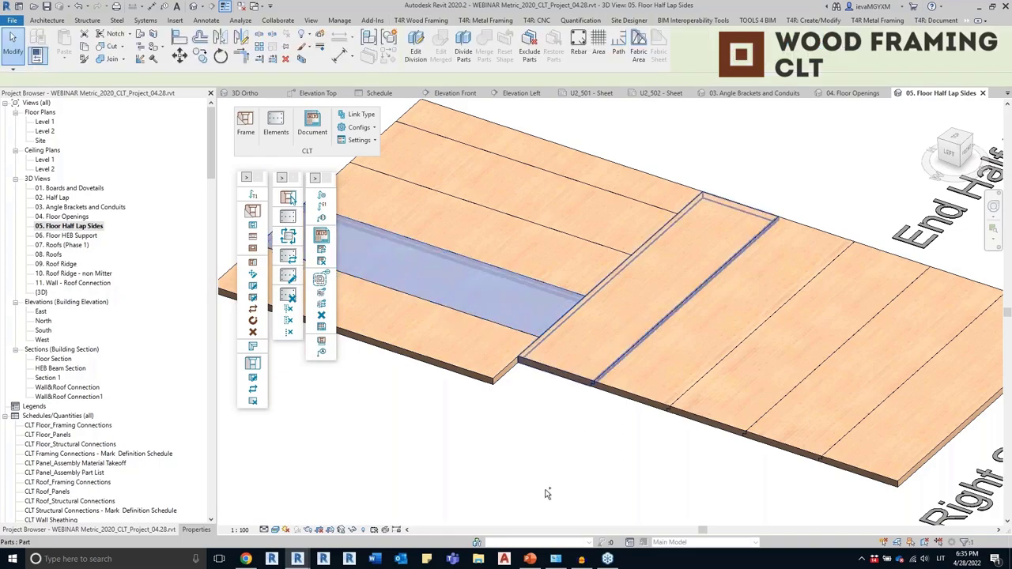
# Examine the joint between the two perpendicular rows of floor panels in the 05. Floor Half Lap Sides view
pyautogui.click(515, 435)
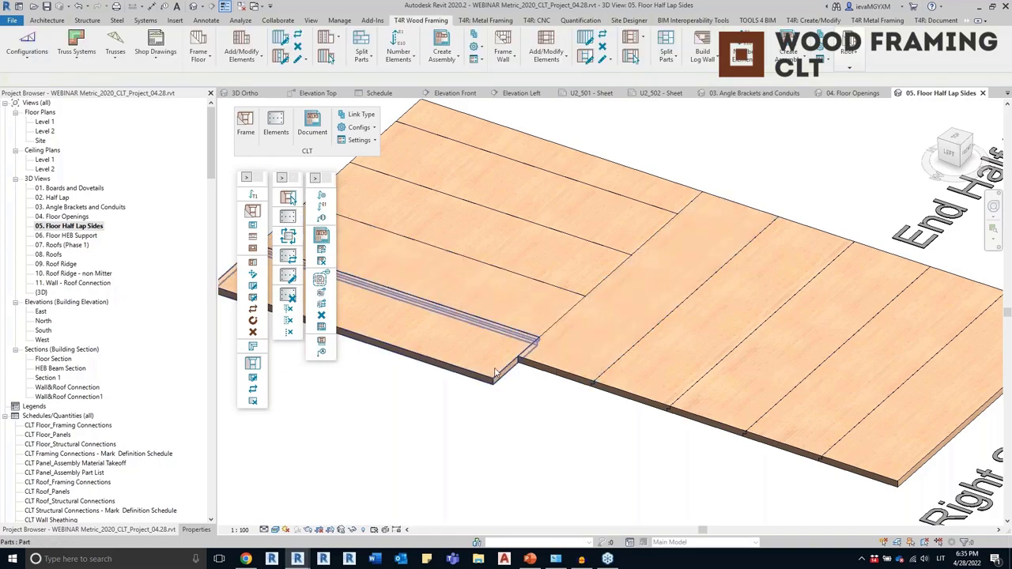
pyautogui.scroll(5, 540, 391)
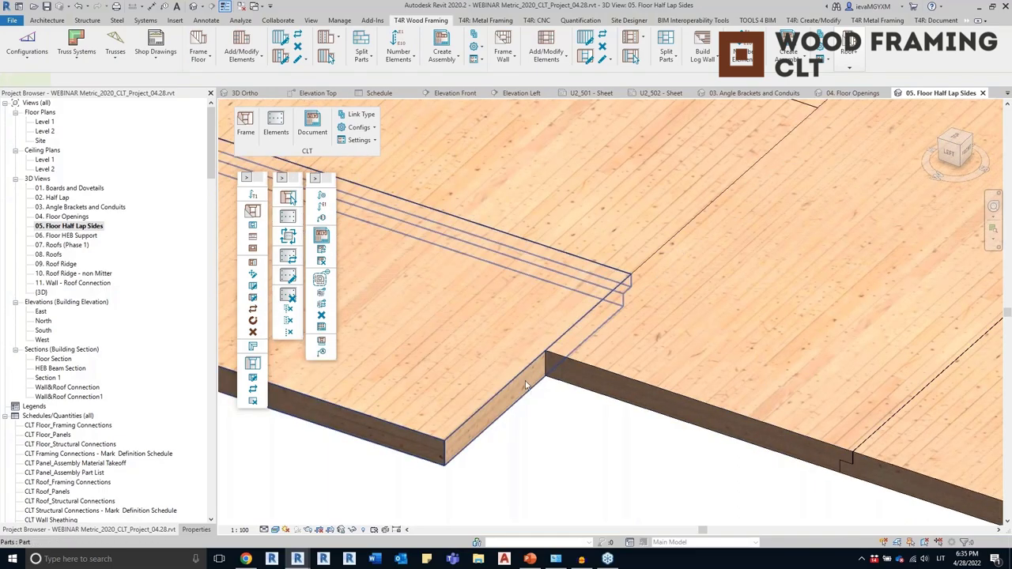
pyautogui.click(526, 380)
pyautogui.keyDown('shift'); pyautogui.moveTo(519, 373); pyautogui.dragTo(542, 499, button='middle'); pyautogui.keyUp('shift')
pyautogui.click(630, 395)
pyautogui.scroll(-2, 650, 316)
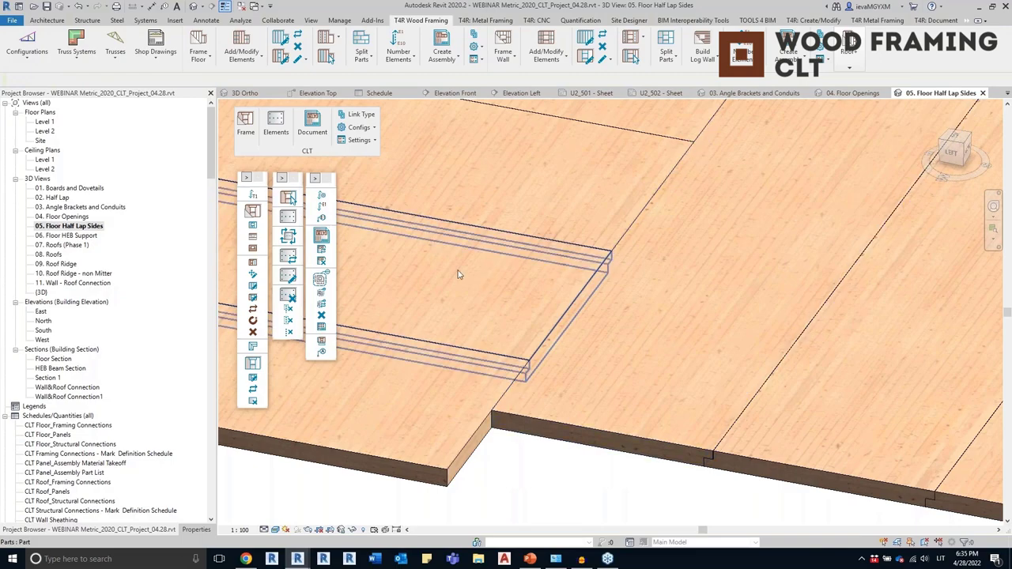
pyautogui.scroll(-3, 517, 479)
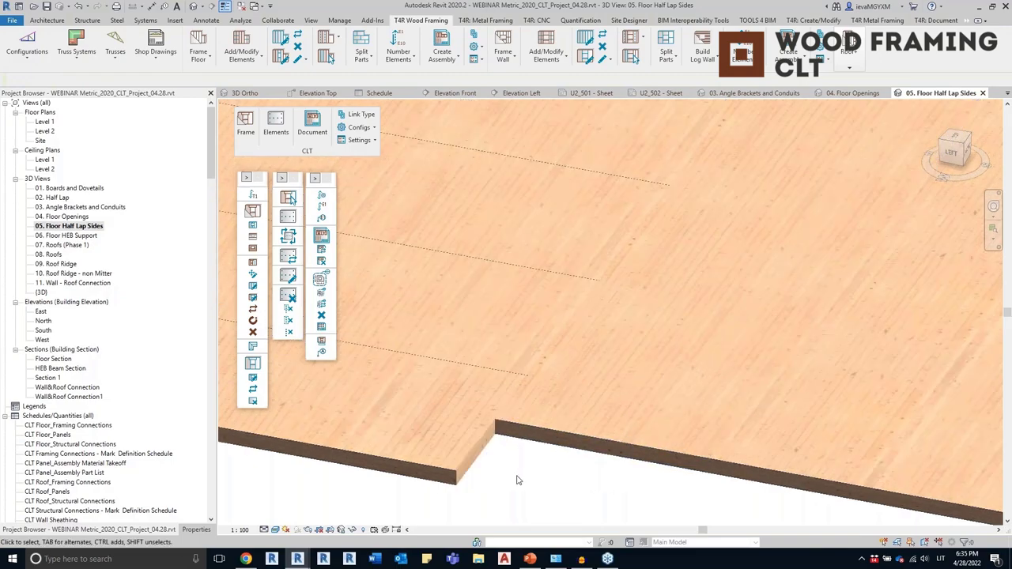
pyautogui.keyDown('shift'); pyautogui.moveTo(628, 435); pyautogui.dragTo(578, 449, button='middle'); pyautogui.keyUp('shift')
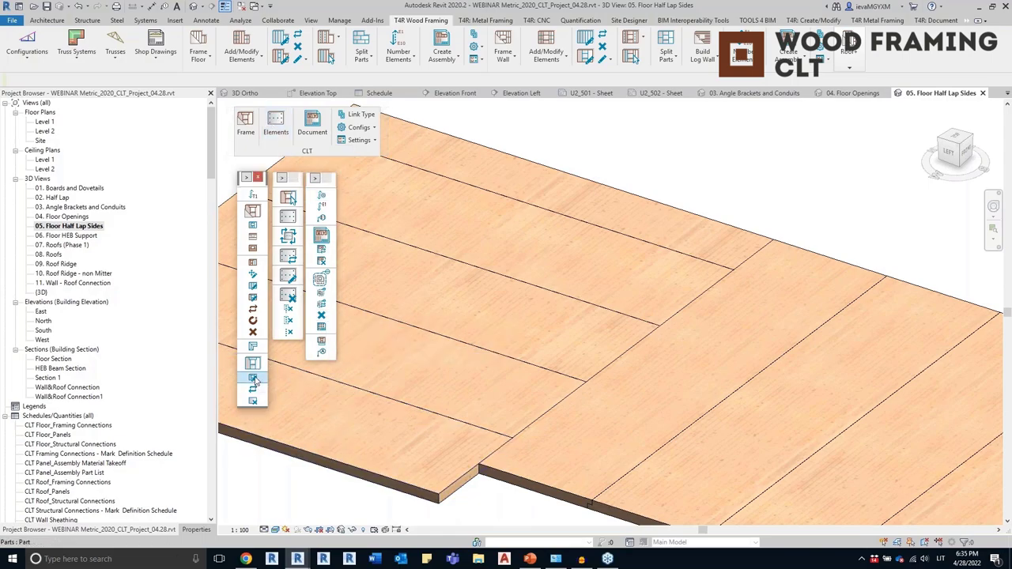
pyautogui.click(465, 480)
pyautogui.moveTo(537, 463); pyautogui.dragTo(585, 369, button='middle')
pyautogui.keyDown('shift'); pyautogui.moveTo(557, 438); pyautogui.dragTo(528, 430, button='middle'); pyautogui.keyUp('shift')
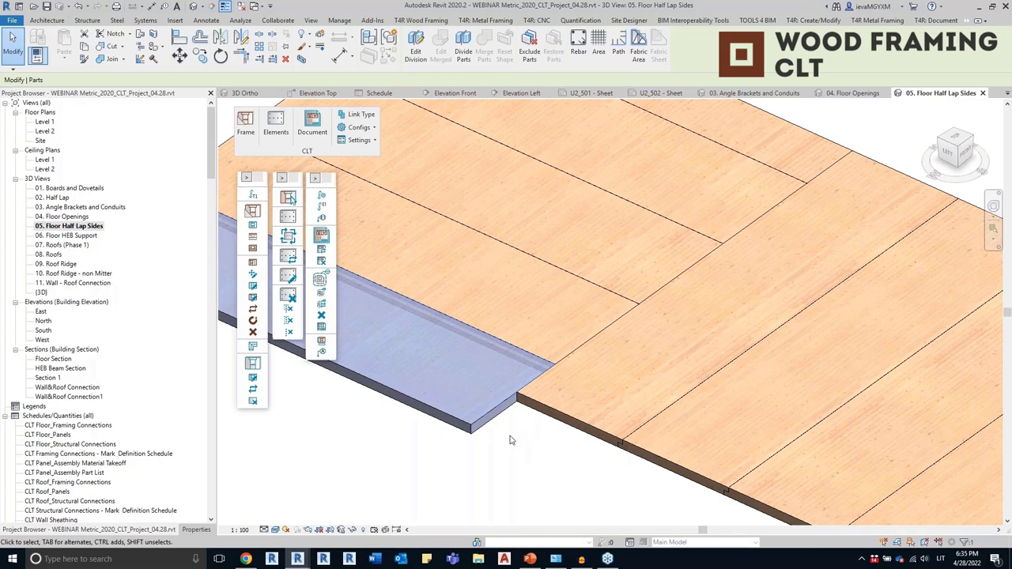
pyautogui.click(510, 443)
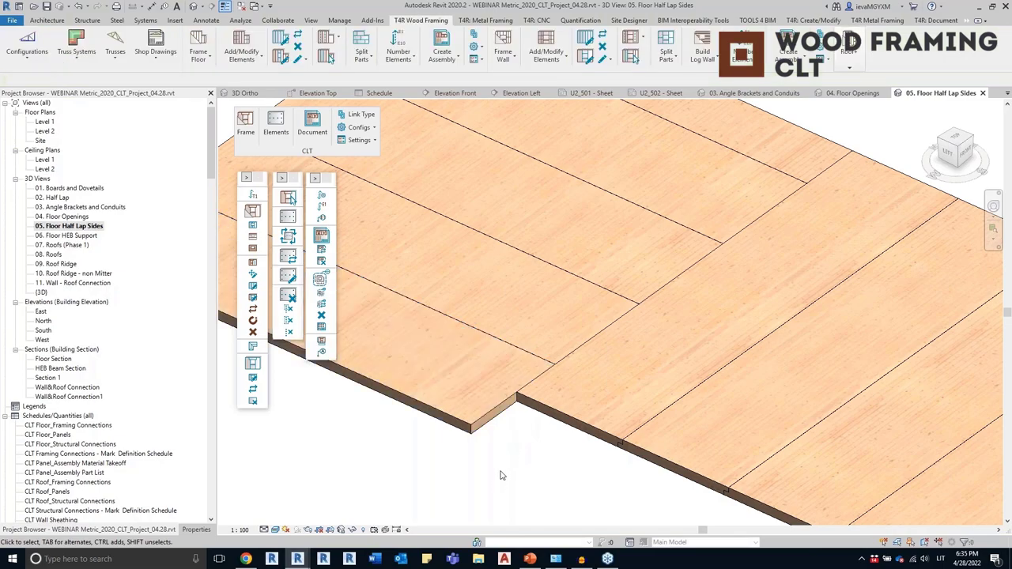
pyautogui.scroll(2, 500, 475)
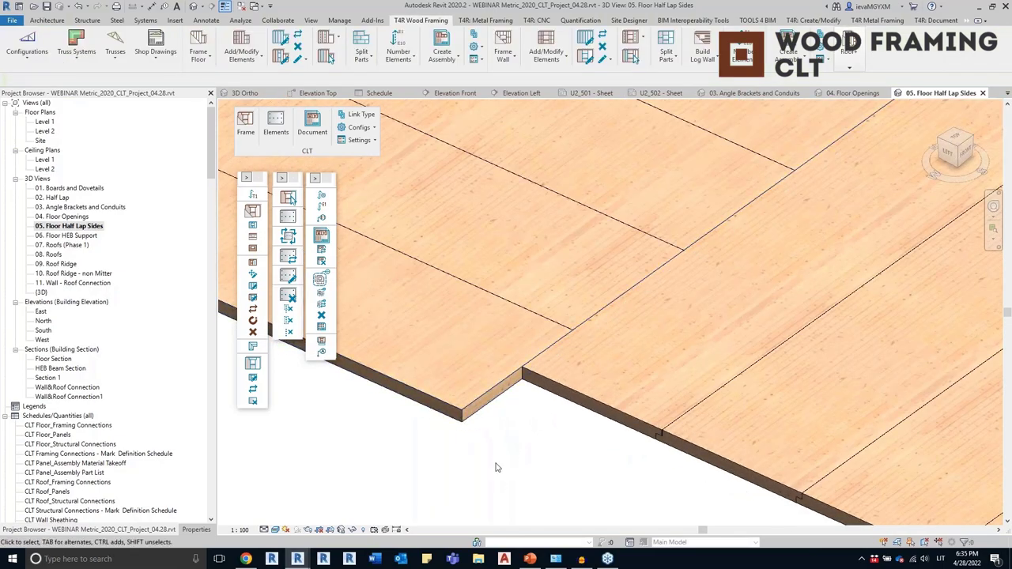
# Set the Bottom/Base Extension of the floor's Panel_Half Lap paneling configuration to -100 and apply it
pyautogui.click(253, 380)
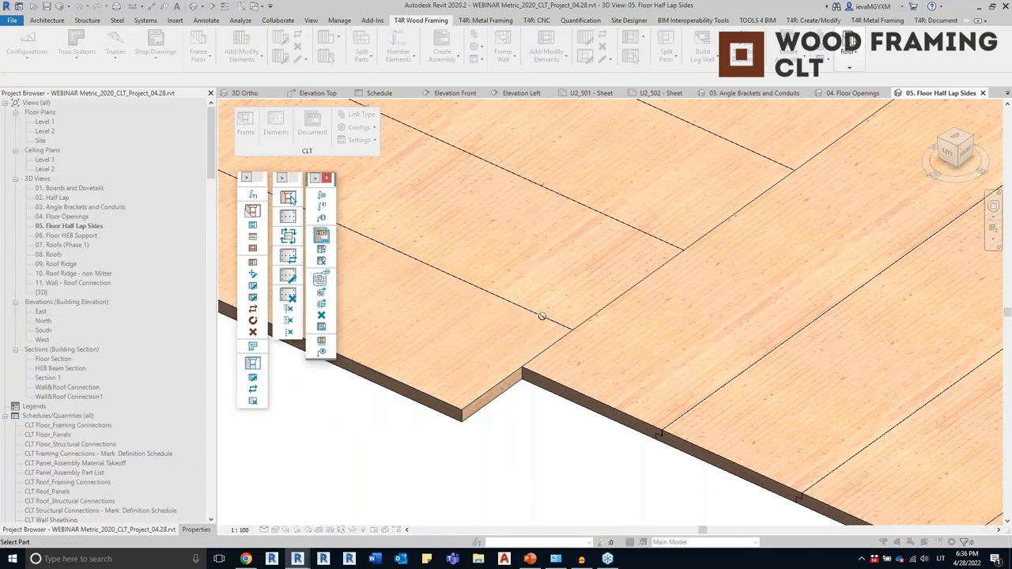
pyautogui.scroll(-2, 542, 316)
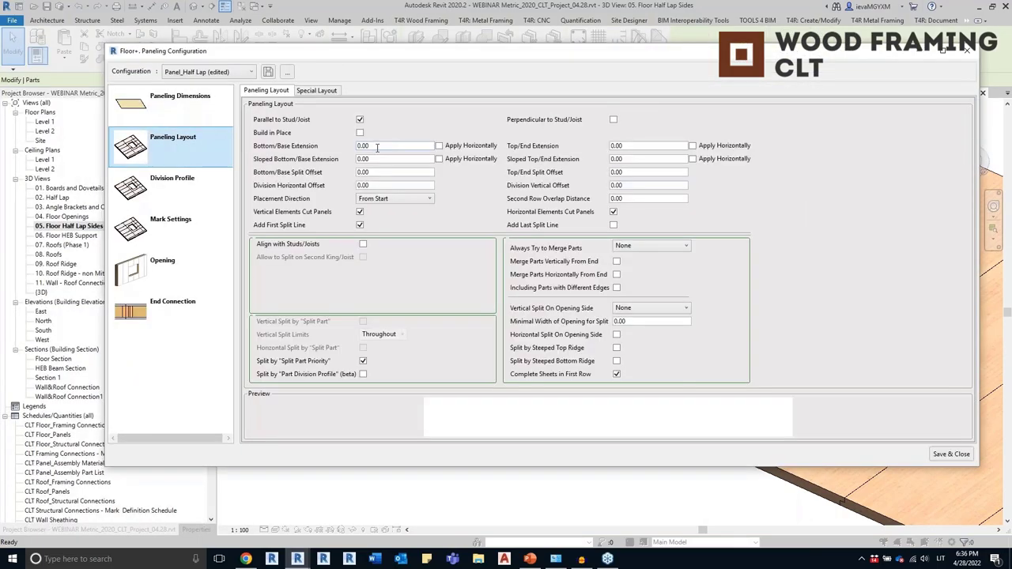
pyautogui.click(377, 147)
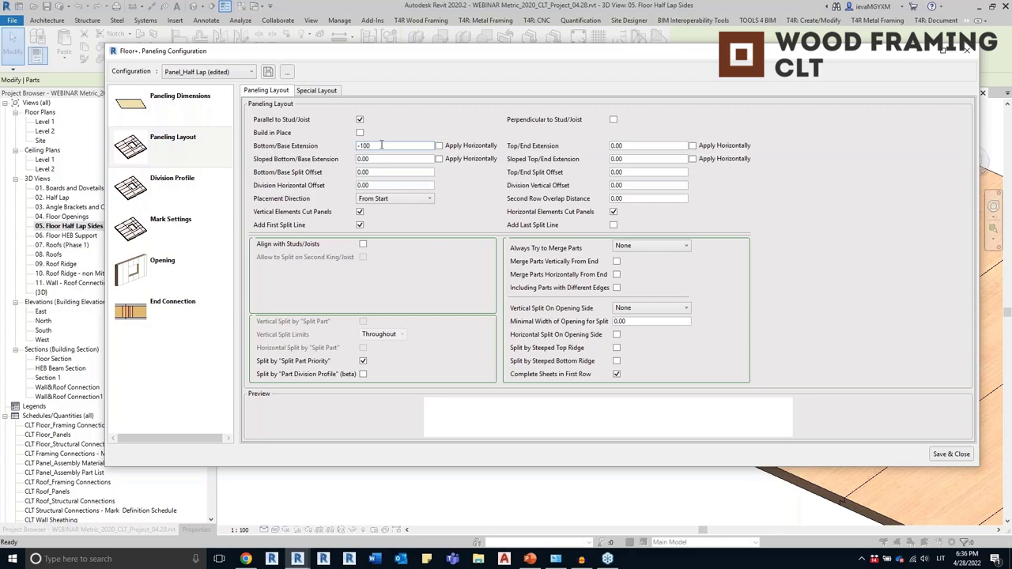
pyautogui.click(953, 454)
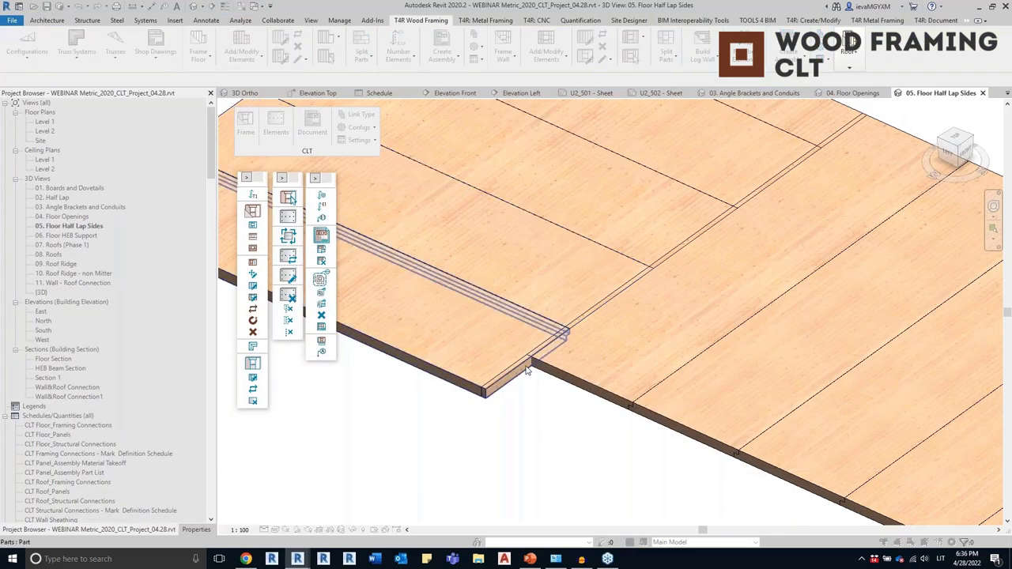
# Select adjoining panels from the two perpendicular rows and inspect how they meet along the floors' shared edge
pyautogui.click(593, 232)
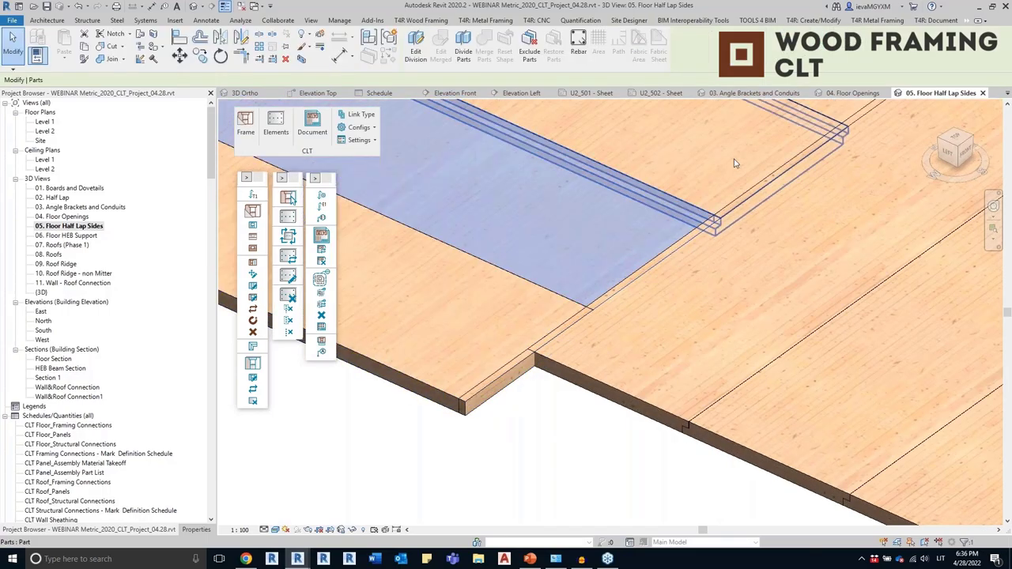
pyautogui.click(732, 160)
pyautogui.keyDown('ctrl'); pyautogui.click(688, 373); pyautogui.keyUp('ctrl')
pyautogui.scroll(5, 688, 373)
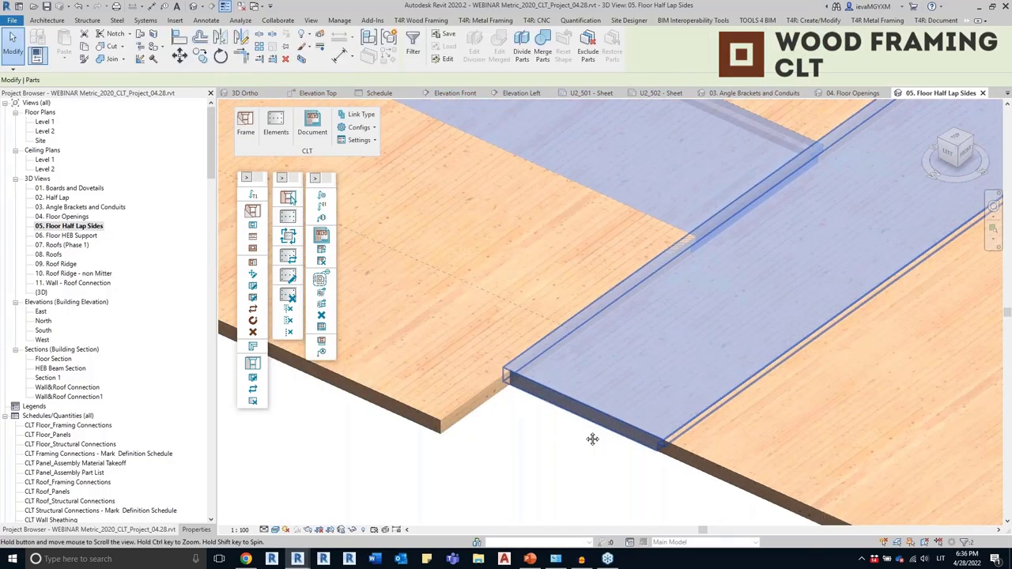
pyautogui.scroll(-5, 757, 190)
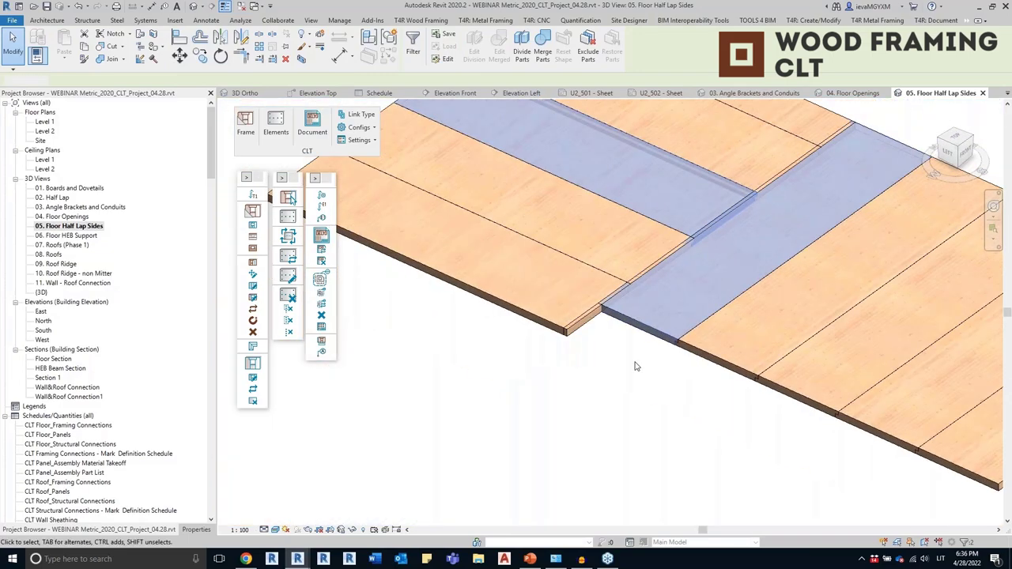
pyautogui.press('Escape')
# Insert End Half Lap Cut Top details from the CLT Floor Part group on all five panels of the row ending at the perpendicular row
pyautogui.keyDown('ctrl'); pyautogui.click(537, 327); pyautogui.keyUp('ctrl')
pyautogui.keyDown('ctrl'); pyautogui.click(596, 277); pyautogui.keyUp('ctrl')
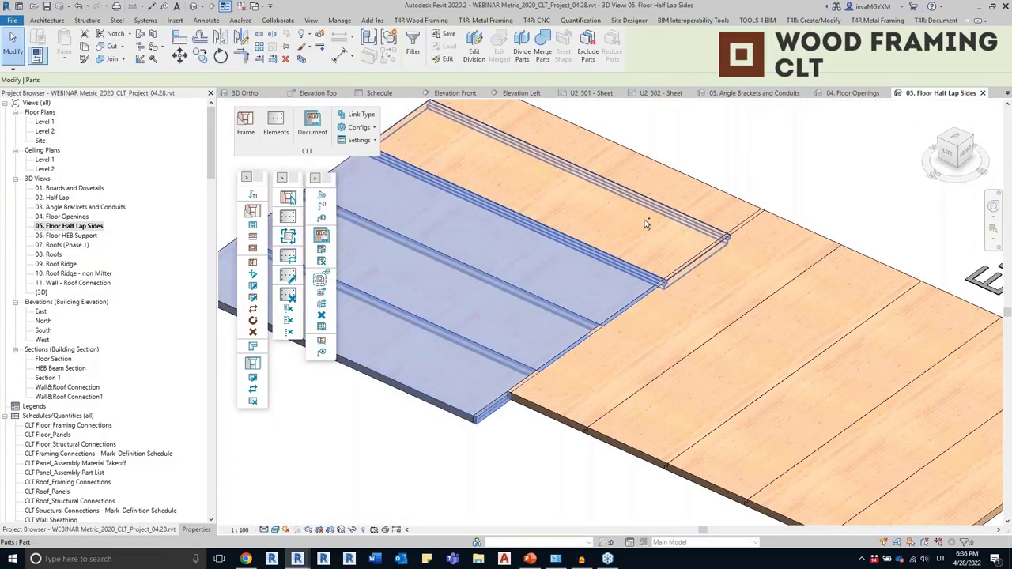
pyautogui.keyDown('ctrl'); pyautogui.click(646, 221); pyautogui.keyUp('ctrl')
pyautogui.keyDown('ctrl'); pyautogui.click(682, 187); pyautogui.keyUp('ctrl')
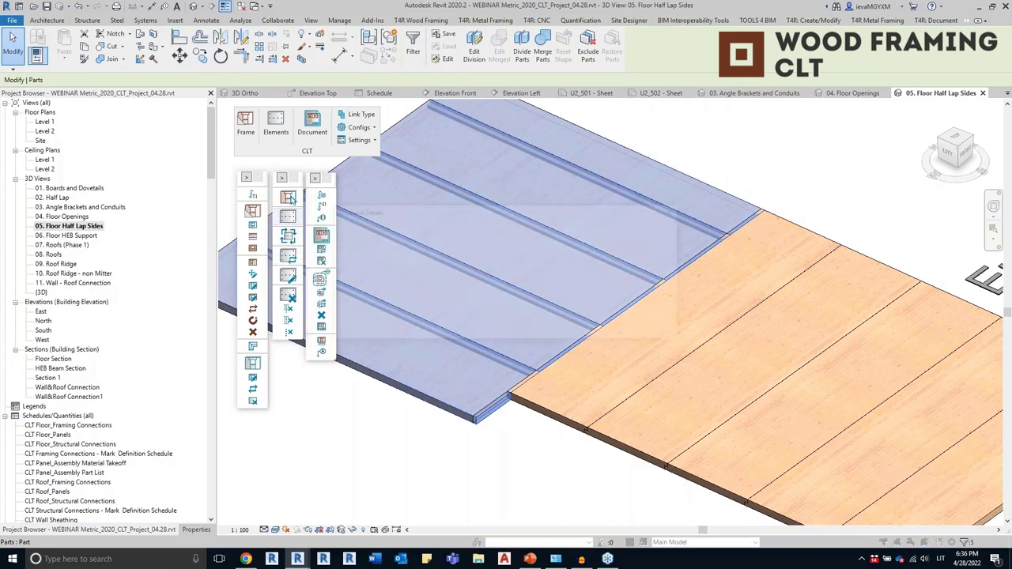
pyautogui.click(372, 237)
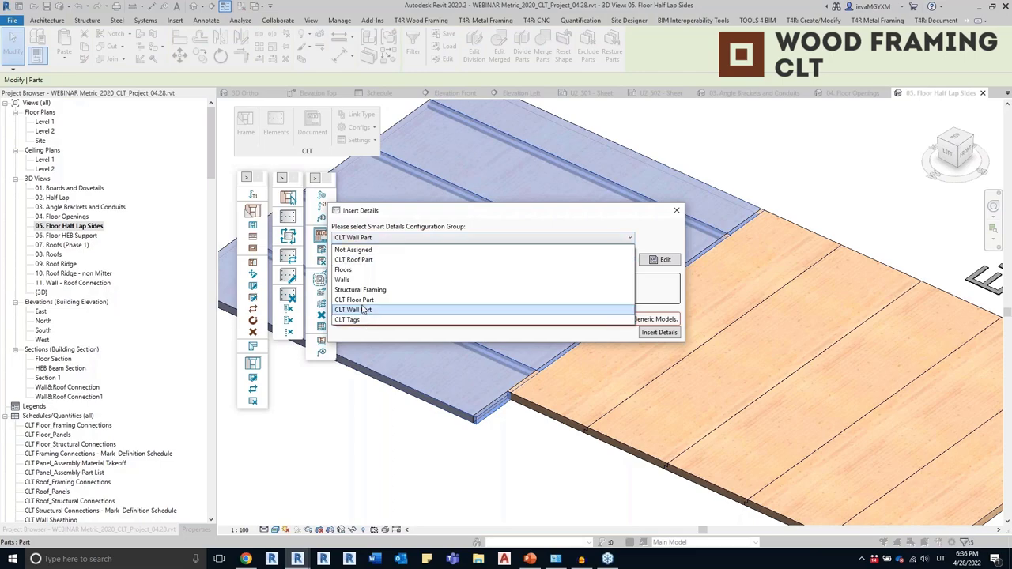
pyautogui.click(360, 299)
pyautogui.click(378, 260)
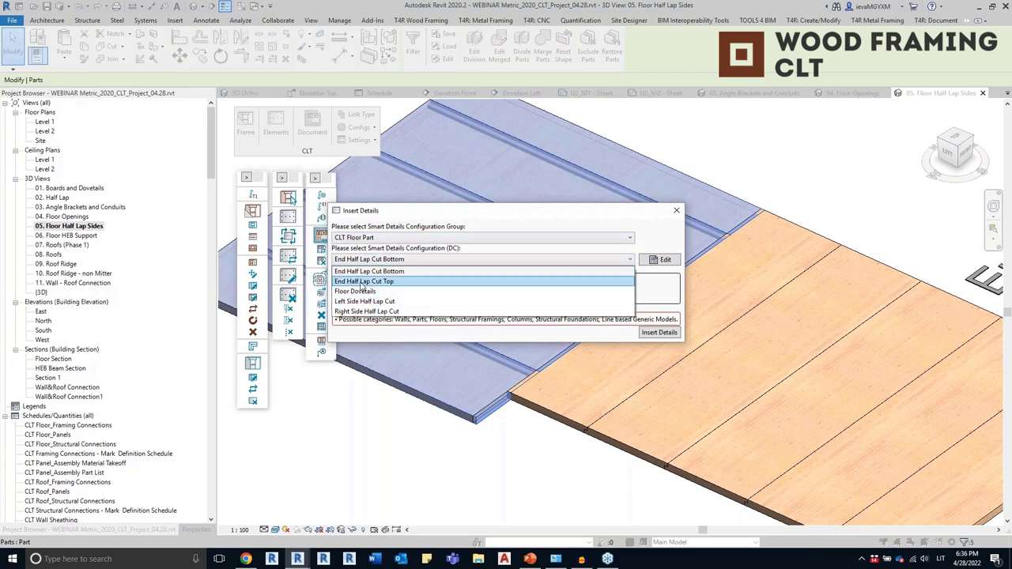
pyautogui.click(362, 282)
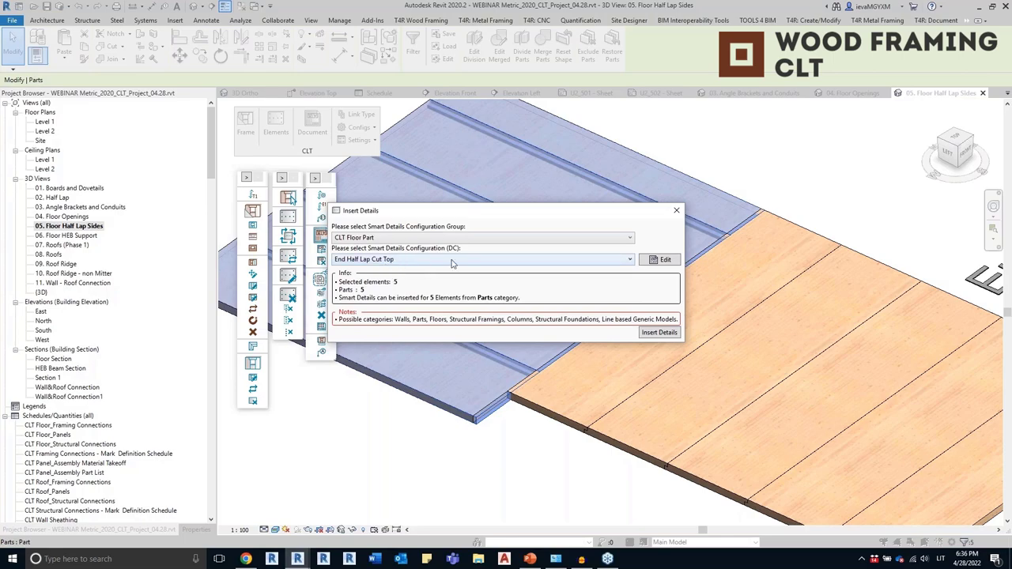
pyautogui.click(653, 333)
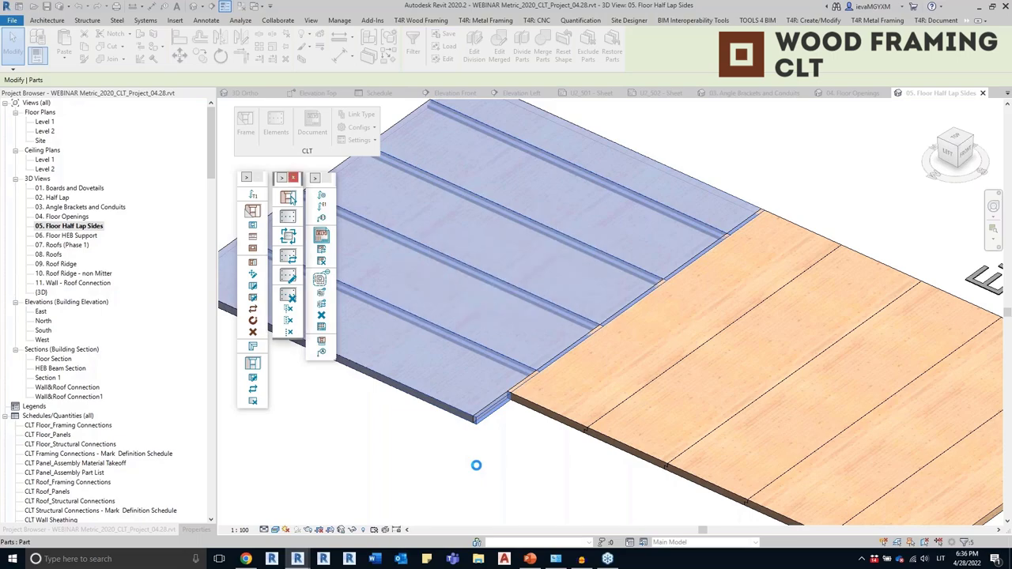
# Insert the Left Side Half Lap Cut details from the CLT Floor Part group on the perpendicular row's first panel, alongside the five panel ends
pyautogui.scroll(4, 485, 433)
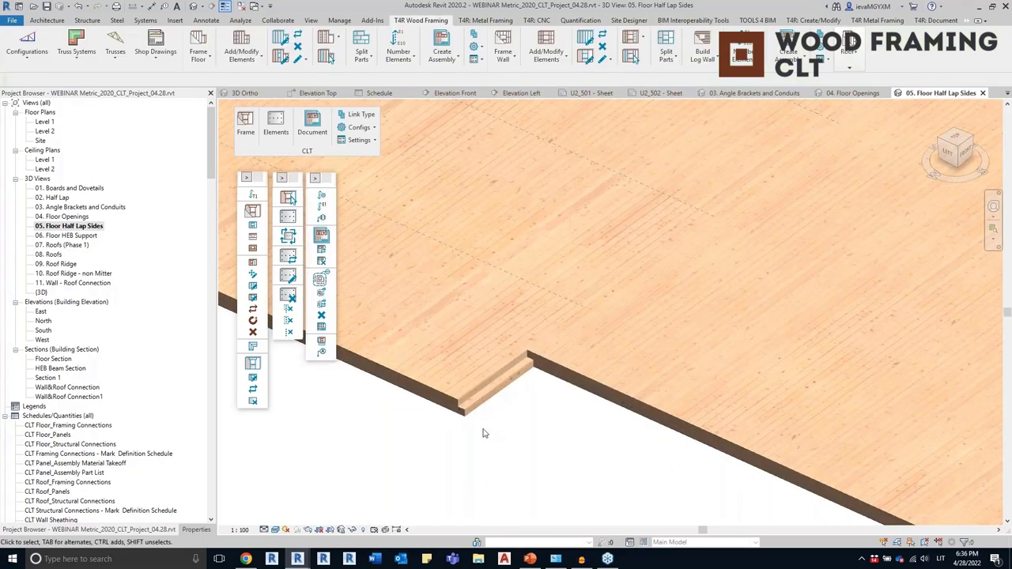
pyautogui.click(403, 393)
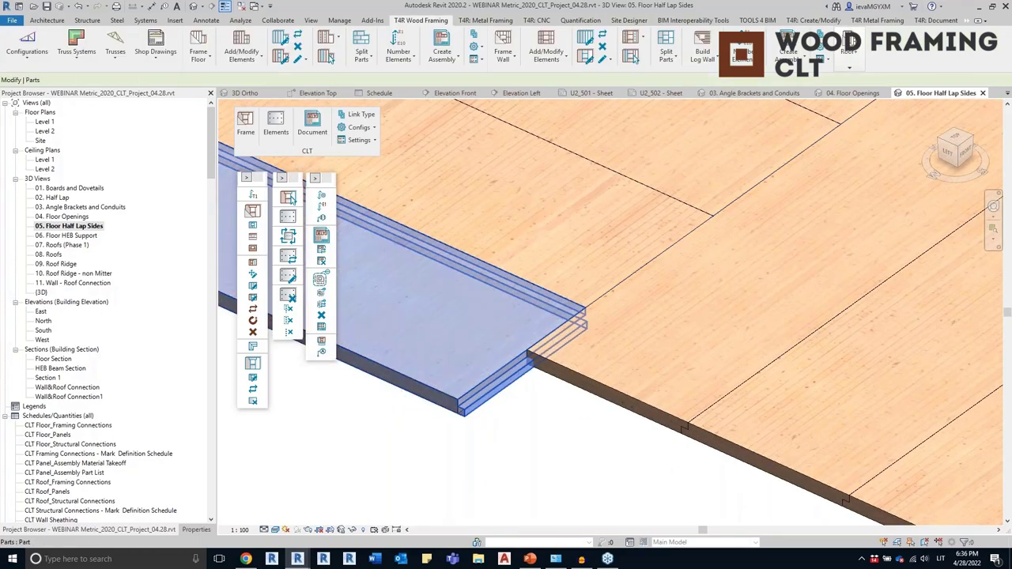
pyautogui.keyDown('shift'); pyautogui.moveTo(403, 394); pyautogui.dragTo(506, 340, button='middle'); pyautogui.keyUp('shift')
pyautogui.scroll(3, 510, 340)
pyautogui.click(564, 414)
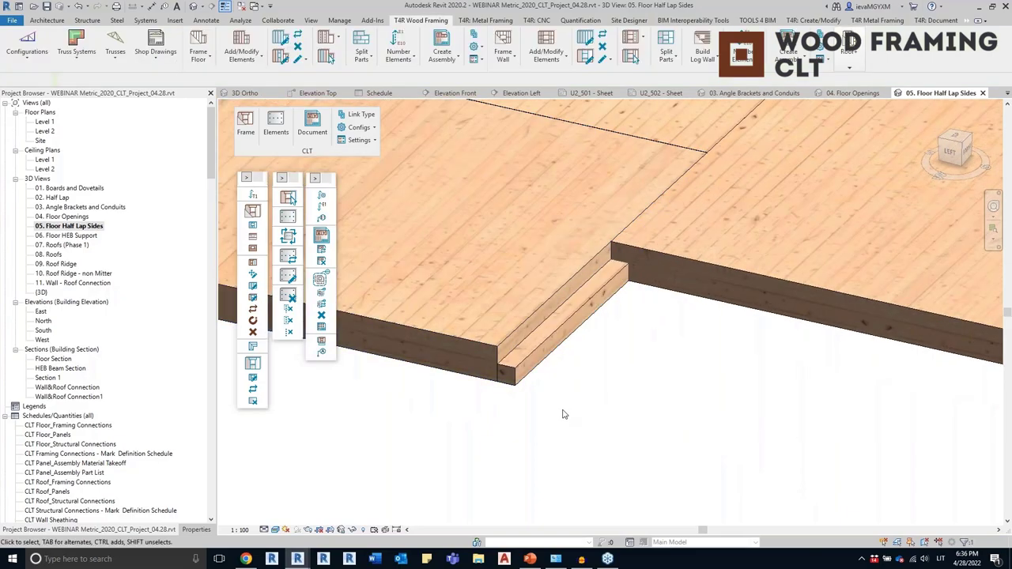
pyautogui.click(765, 289)
pyautogui.scroll(-4, 675, 370)
pyautogui.keyDown('shift'); pyautogui.moveTo(666, 380); pyautogui.dragTo(556, 426, button='middle'); pyautogui.keyUp('shift')
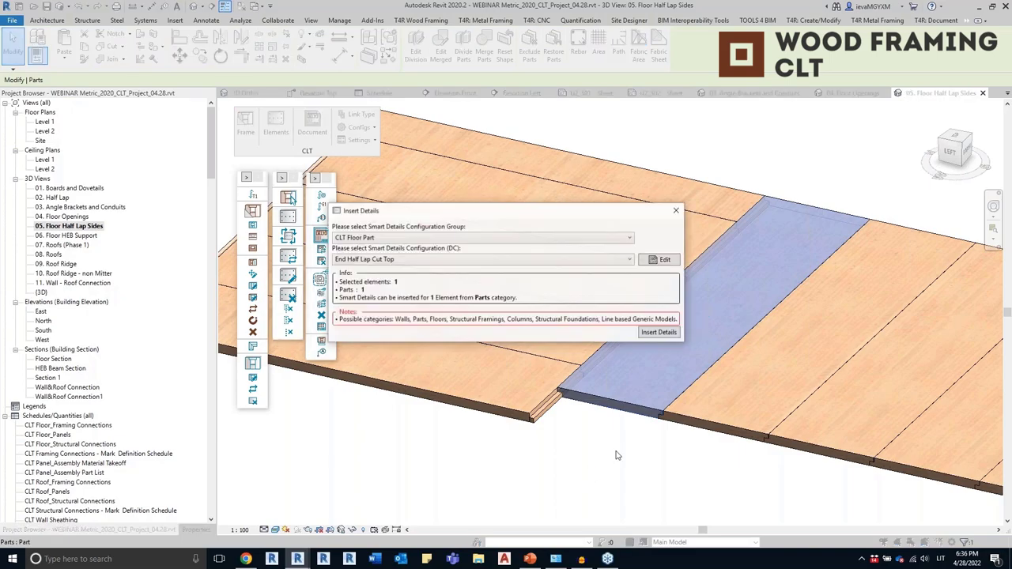
pyautogui.click(405, 260)
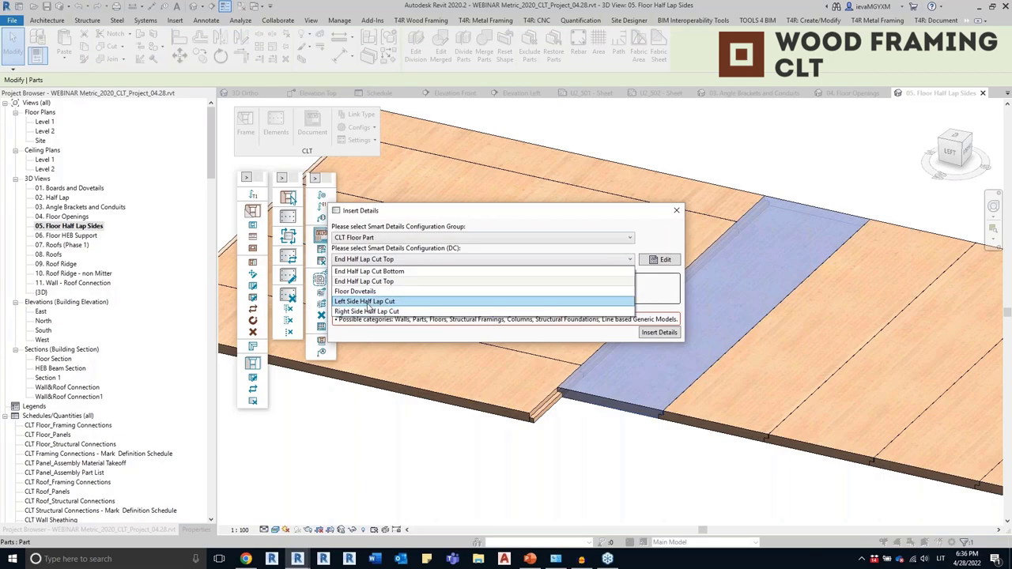
pyautogui.click(365, 301)
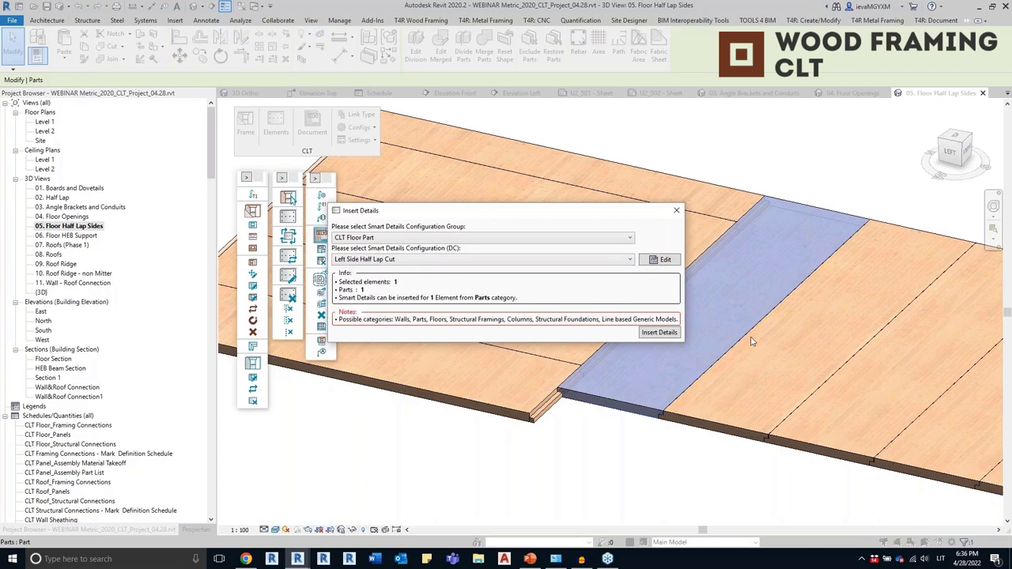
pyautogui.click(659, 332)
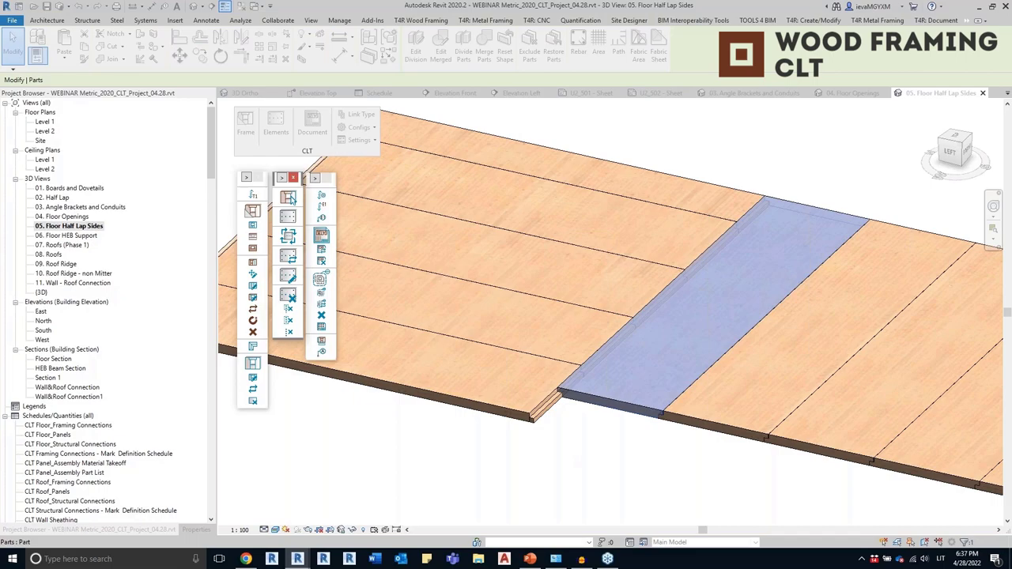
# Isolate two adjoining panels, one from each perpendicular row, and examine the half-lap cuts where they meet
pyautogui.click(579, 449)
pyautogui.scroll(5, 561, 405)
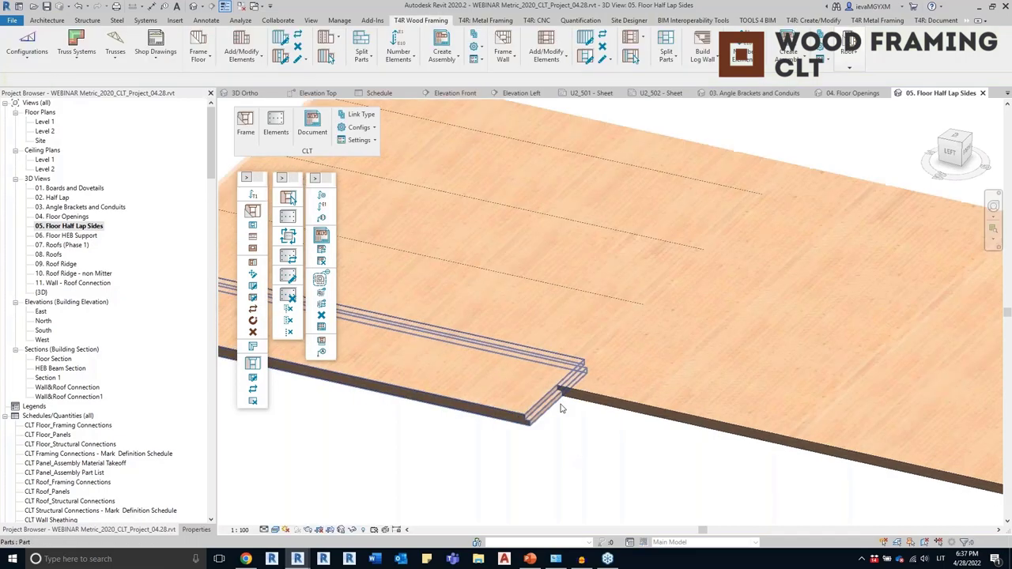
pyautogui.keyDown('shift'); pyautogui.moveTo(598, 411); pyautogui.dragTo(567, 298, button='middle'); pyautogui.keyUp('shift')
pyautogui.click(639, 280)
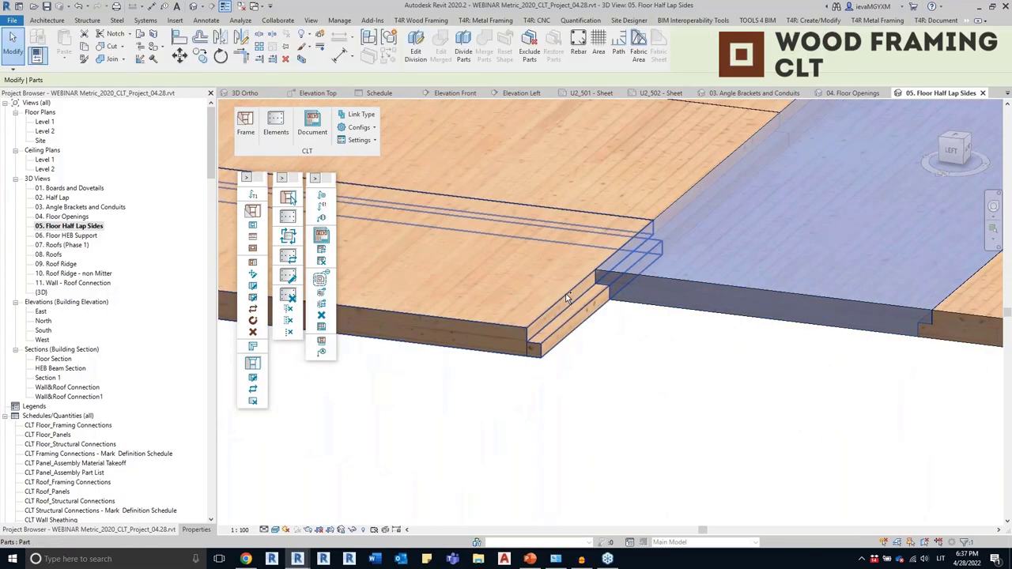
pyautogui.keyDown('ctrl'); pyautogui.click(476, 482); pyautogui.keyUp('ctrl')
pyautogui.click(352, 530)
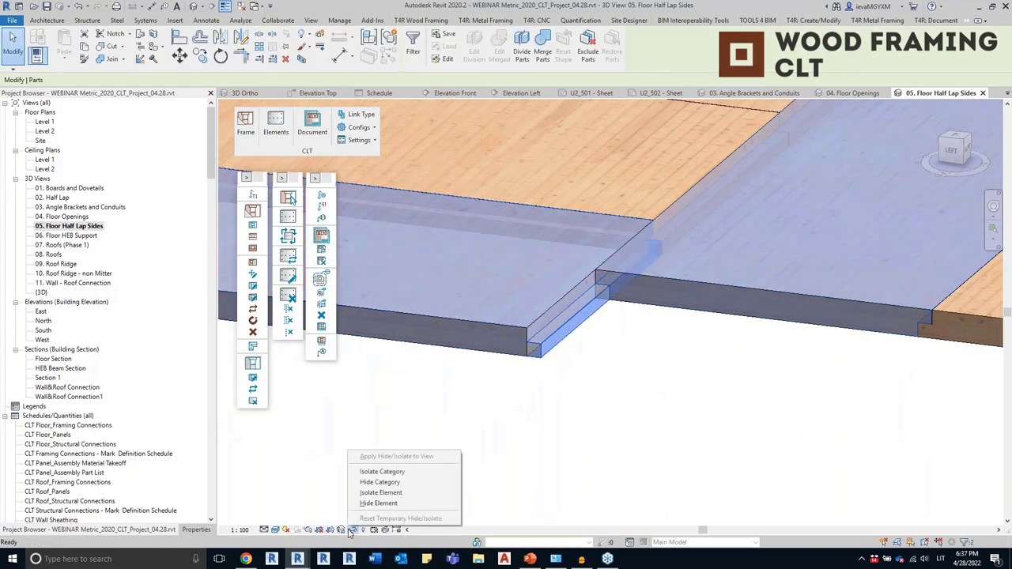
pyautogui.click(378, 493)
pyautogui.click(619, 403)
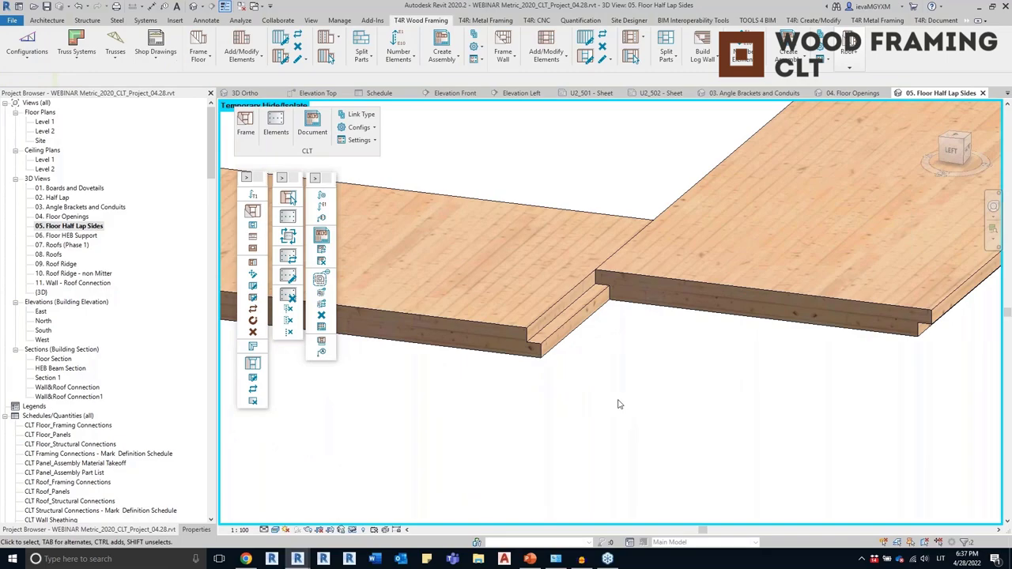
pyautogui.keyDown('shift'); pyautogui.moveTo(620, 399); pyautogui.dragTo(744, 337, button='middle'); pyautogui.keyUp('shift')
# Reset the temporary isolation so the view includes all floor panels again
pyautogui.click(354, 529)
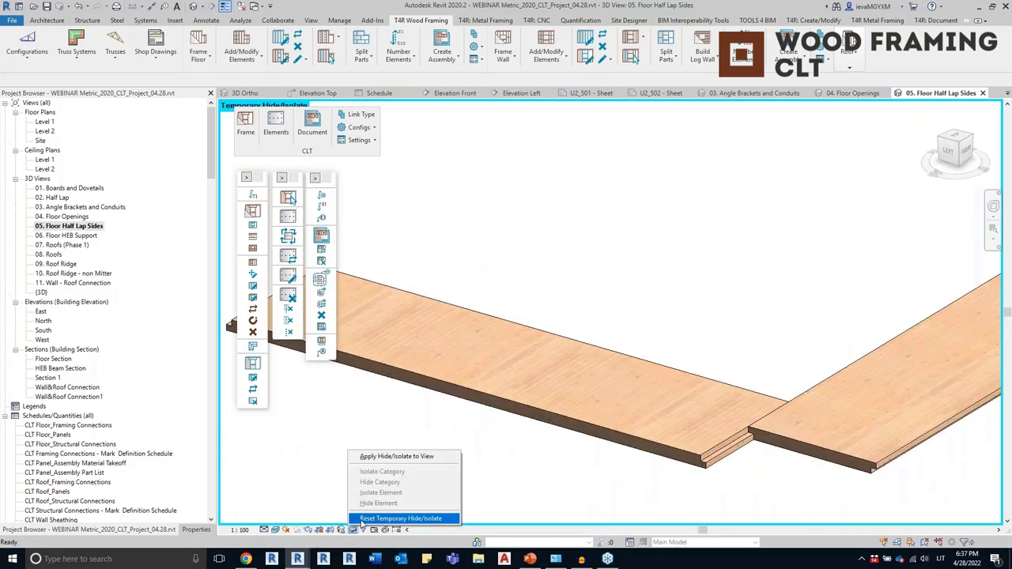
pyautogui.click(362, 518)
pyautogui.scroll(-2, 552, 496)
pyautogui.moveTo(668, 484); pyautogui.dragTo(521, 422, button='middle')
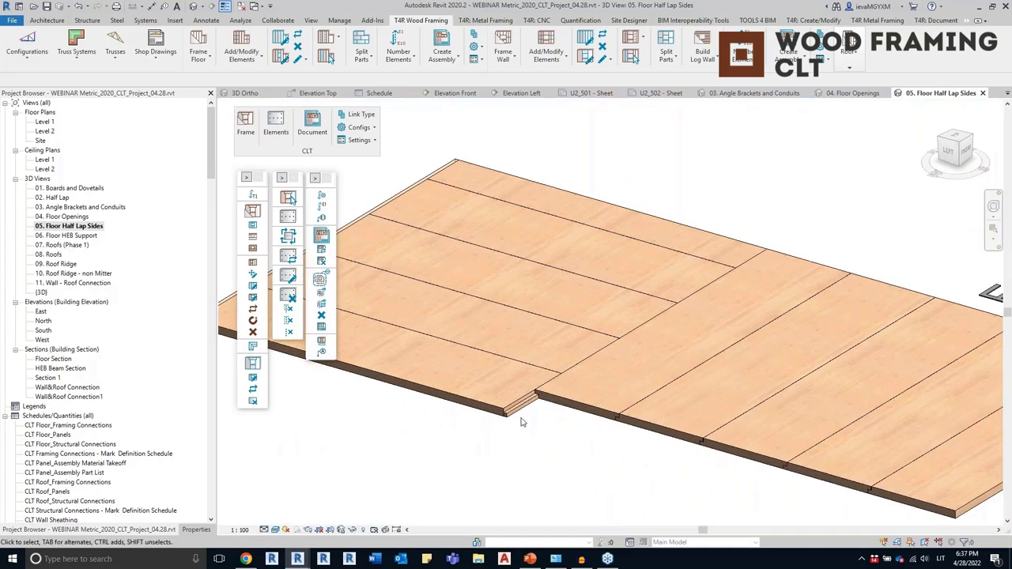
# Open the 06. Floor HEB Support 3D view and examine how the steel beam crosses the floor
pyautogui.doubleClick(69, 238)
pyautogui.doubleClick(68, 235)
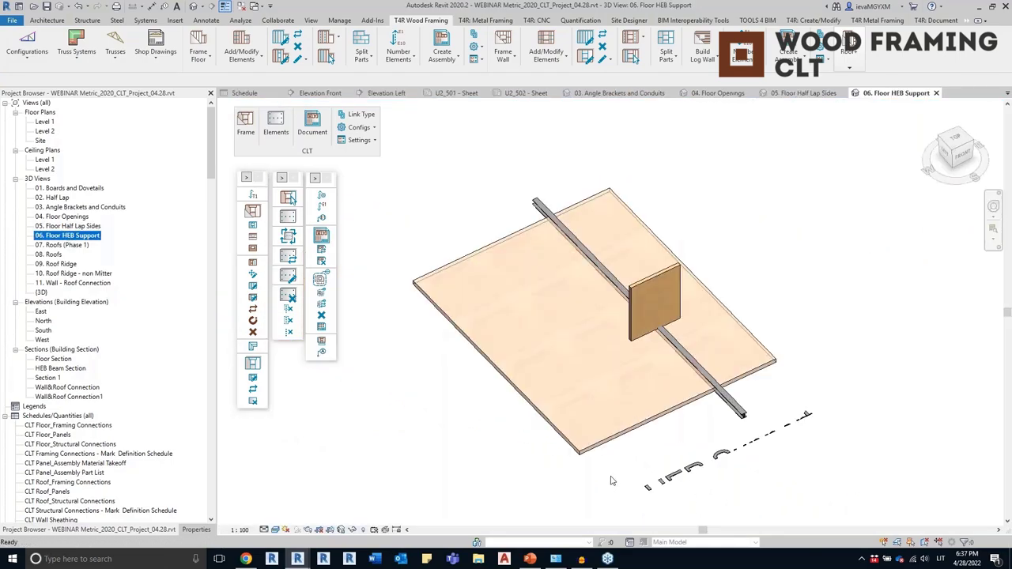
pyautogui.scroll(2, 701, 396)
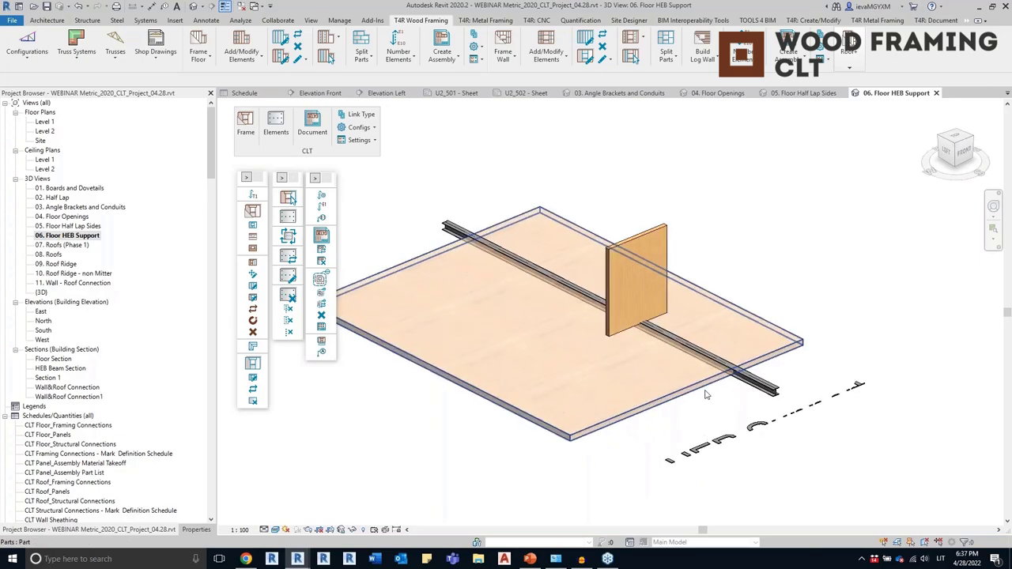
pyautogui.click(689, 385)
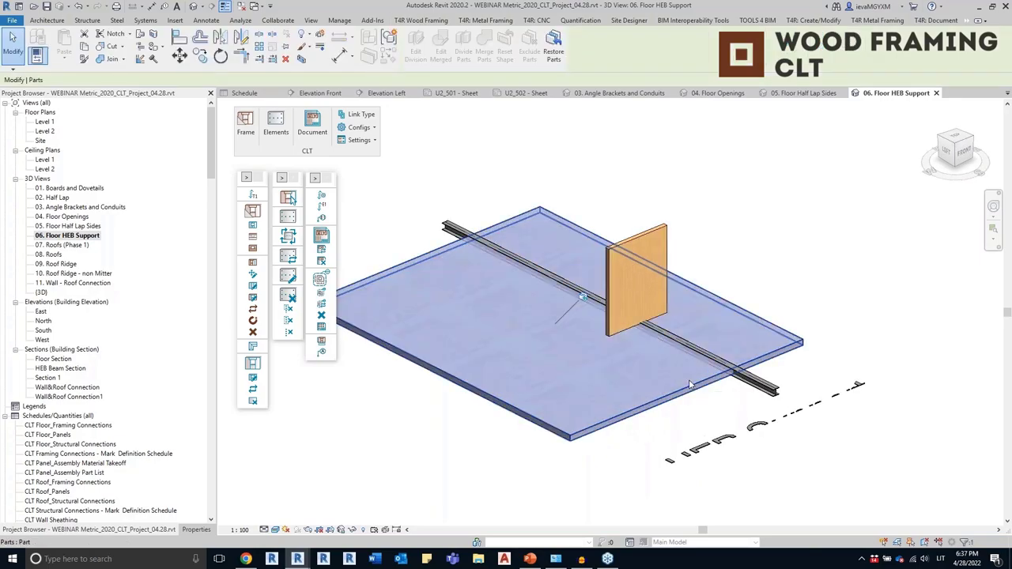
pyautogui.click(838, 375)
pyautogui.keyDown('shift'); pyautogui.moveTo(817, 384); pyautogui.dragTo(795, 385, button='middle'); pyautogui.keyUp('shift')
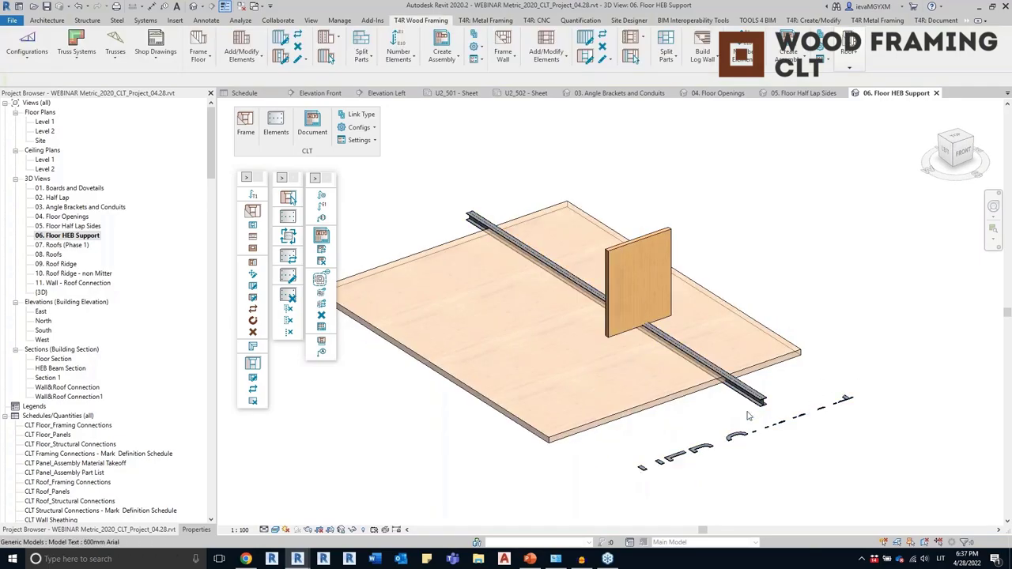
pyautogui.scroll(3, 749, 395)
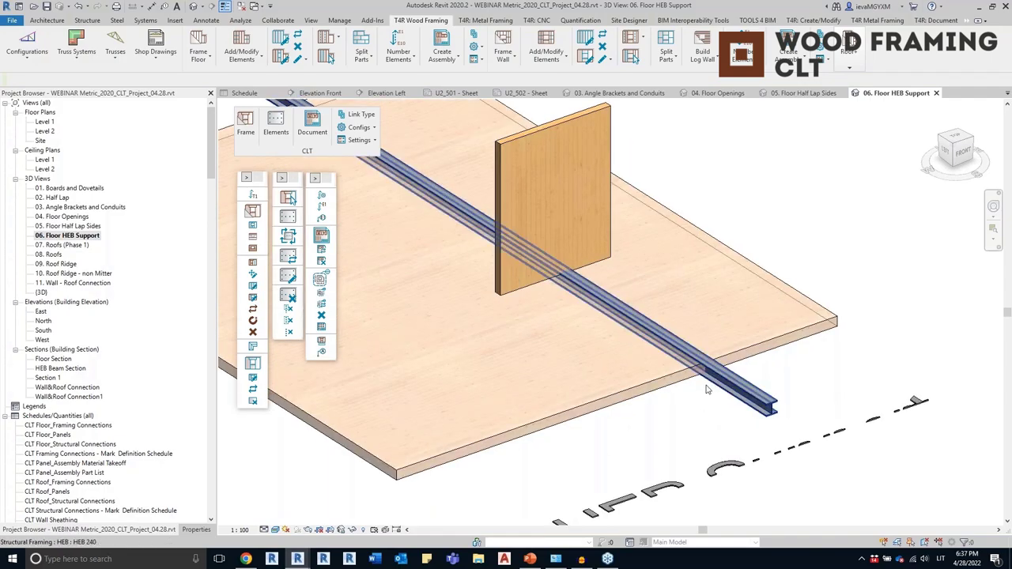
# Hide the model text label beside the floor in the 06. Floor HEB Support view
pyautogui.rightClick(661, 482)
pyautogui.moveTo(749, 273)
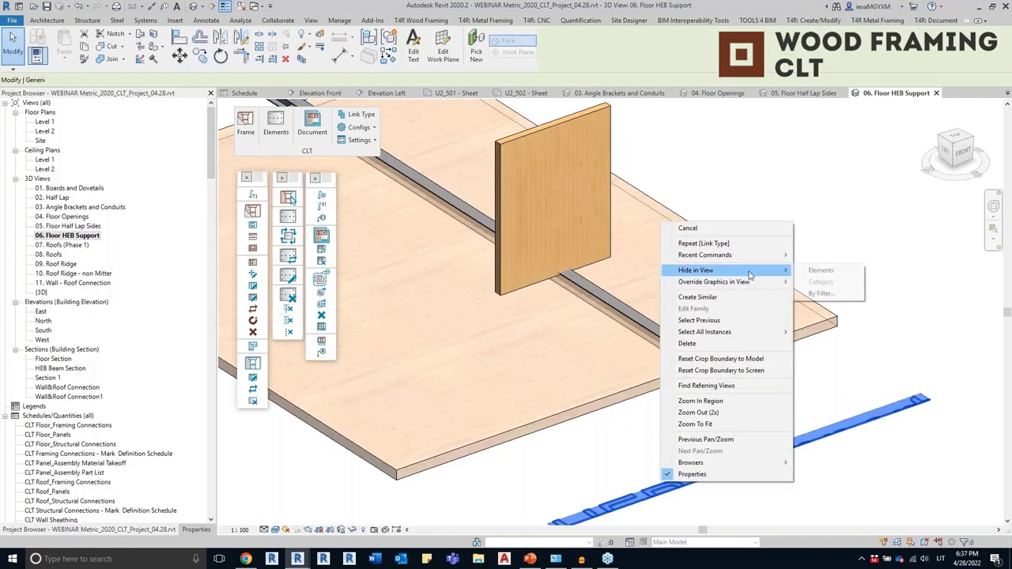
pyautogui.click(822, 271)
pyautogui.scroll(-3, 590, 453)
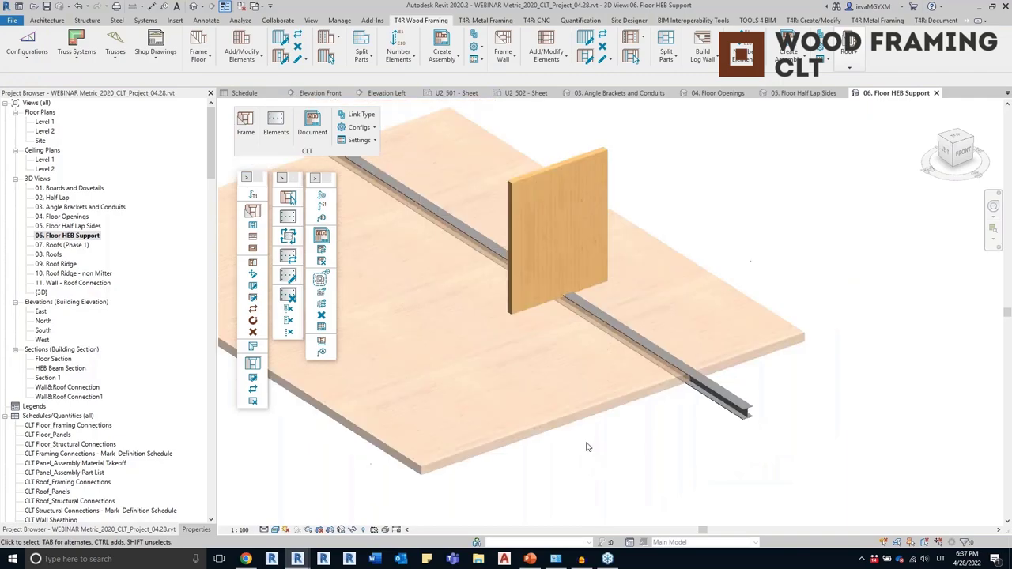
# Split the floor crossed by the HEB beam into CLT panels
pyautogui.click(525, 421)
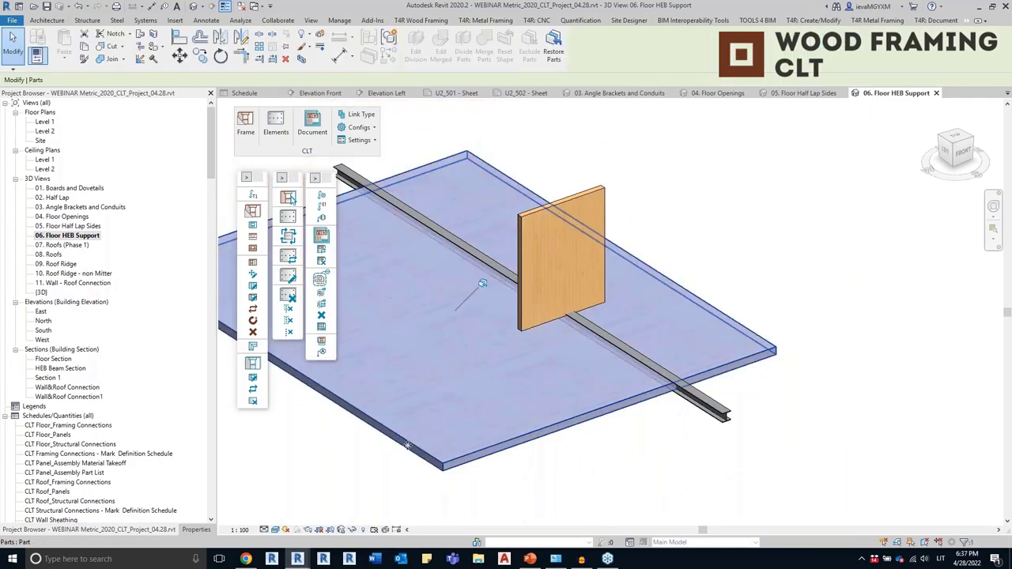
pyautogui.click(615, 350)
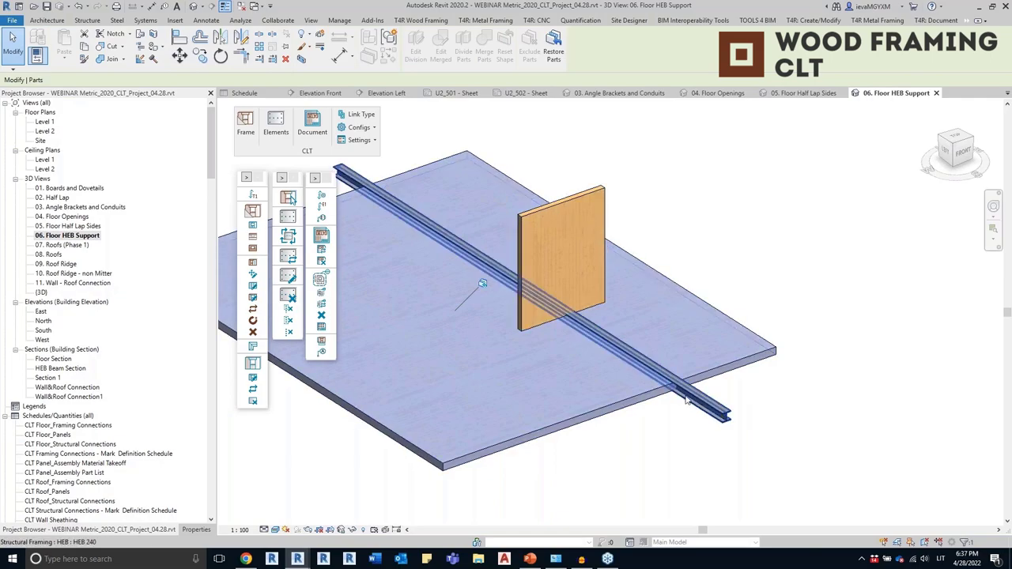
pyautogui.press('Escape')
pyautogui.click(642, 455)
pyautogui.scroll(-1, 642, 448)
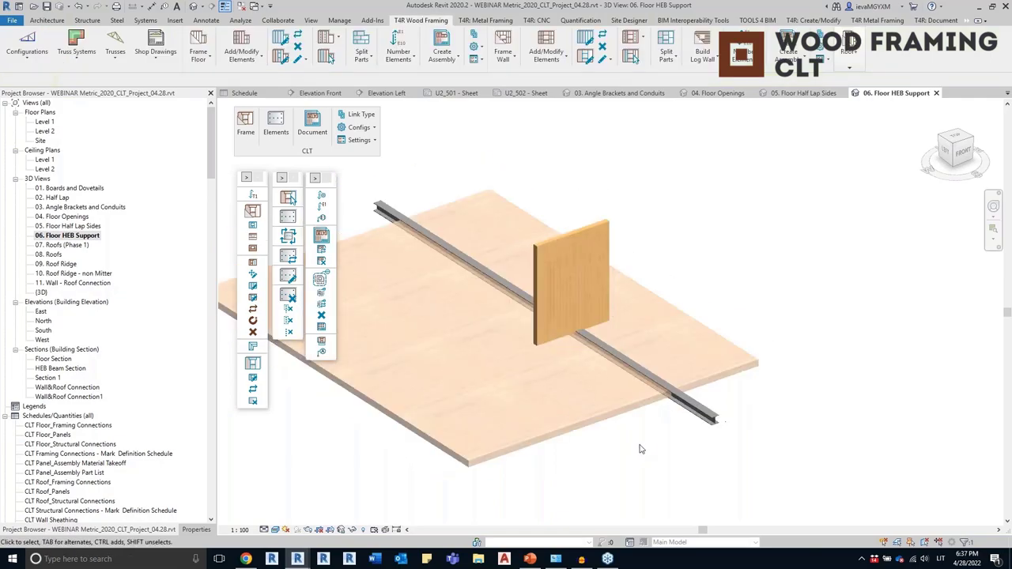
pyautogui.moveTo(798, 337); pyautogui.dragTo(744, 383)
pyautogui.click(251, 215)
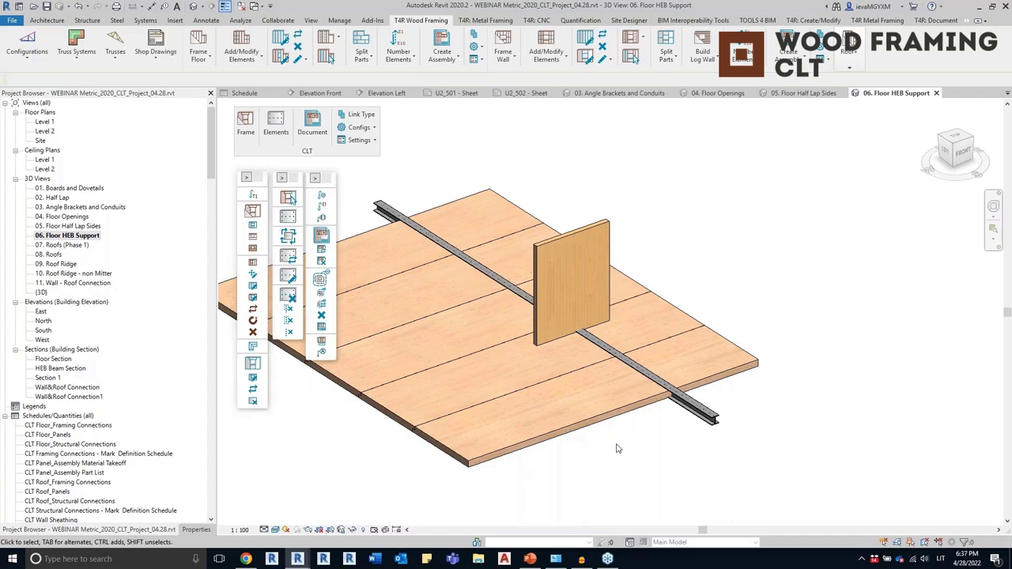
# Insert the HEB Cut detail from the Structural Framing group on the steel beam and inspect the cut element at the beam's end
pyautogui.click(688, 429)
pyautogui.scroll(3, 690, 431)
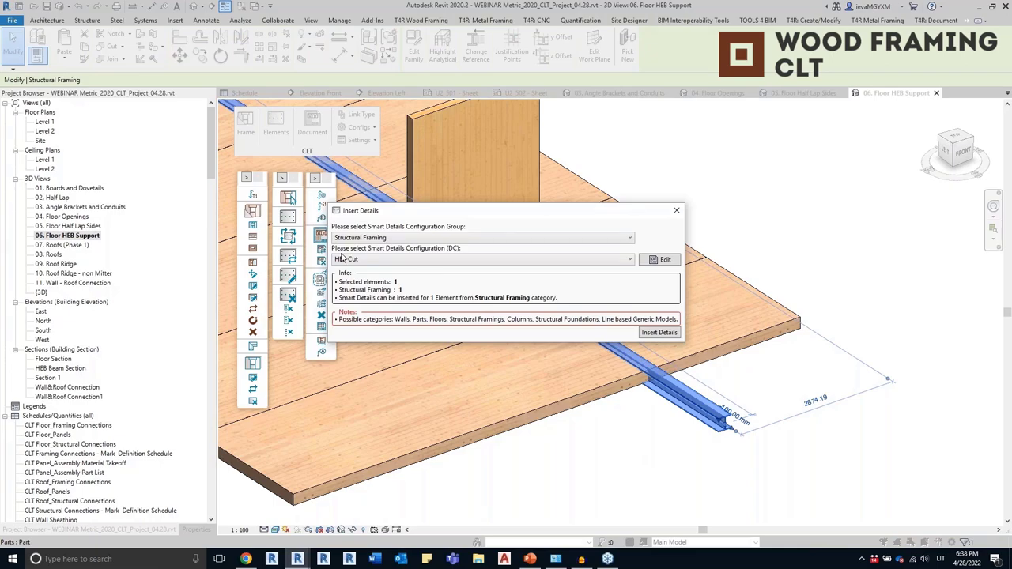
pyautogui.click(659, 332)
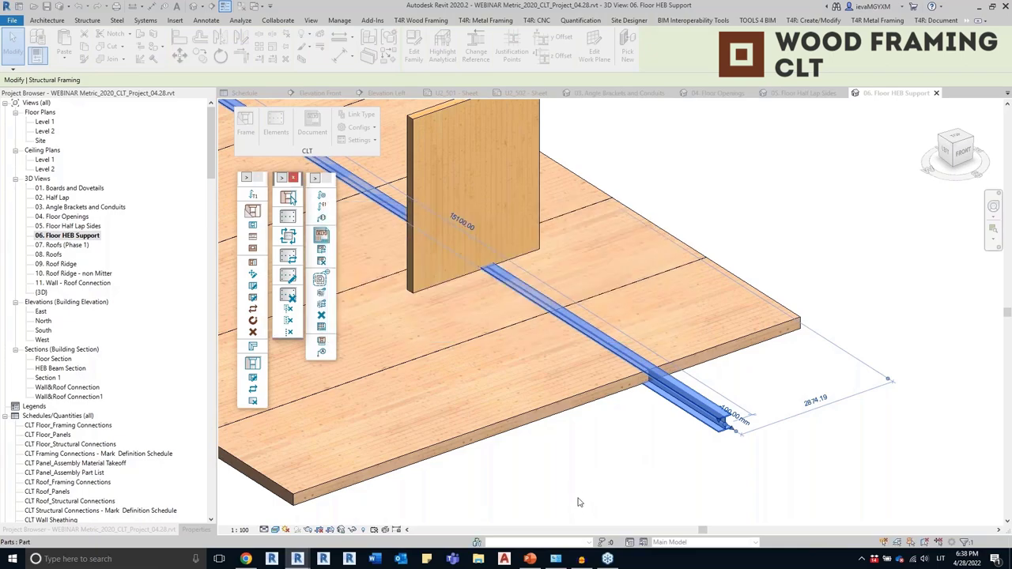
pyautogui.click(630, 469)
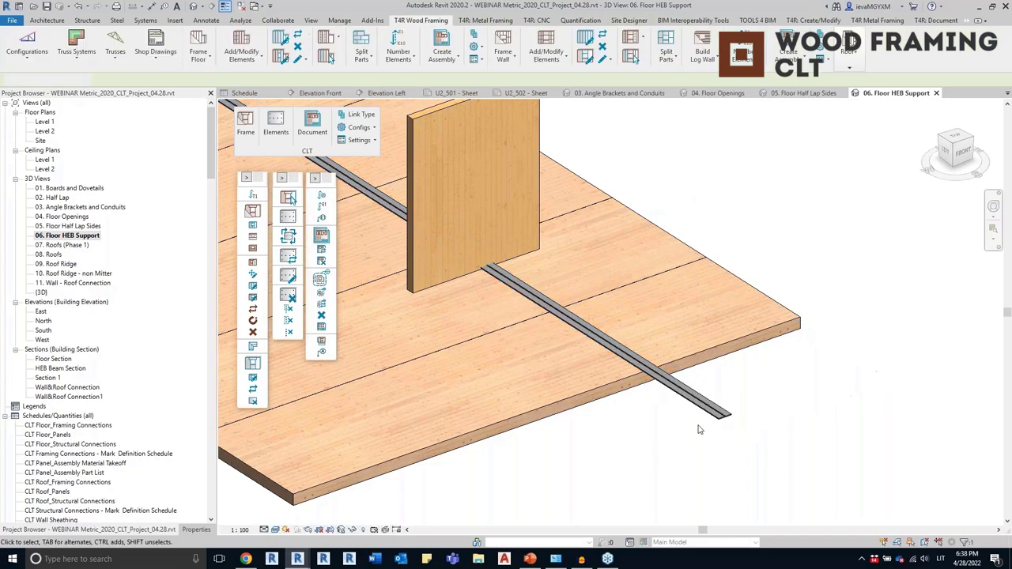
pyautogui.scroll(2, 721, 440)
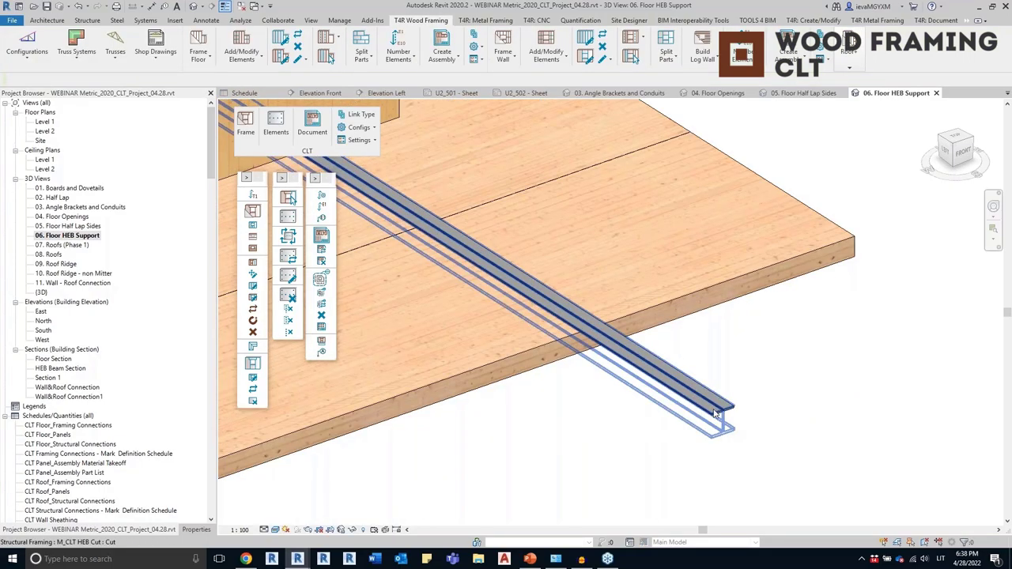
pyautogui.scroll(1, 760, 413)
pyautogui.moveTo(768, 402); pyautogui.dragTo(838, 394, button='middle')
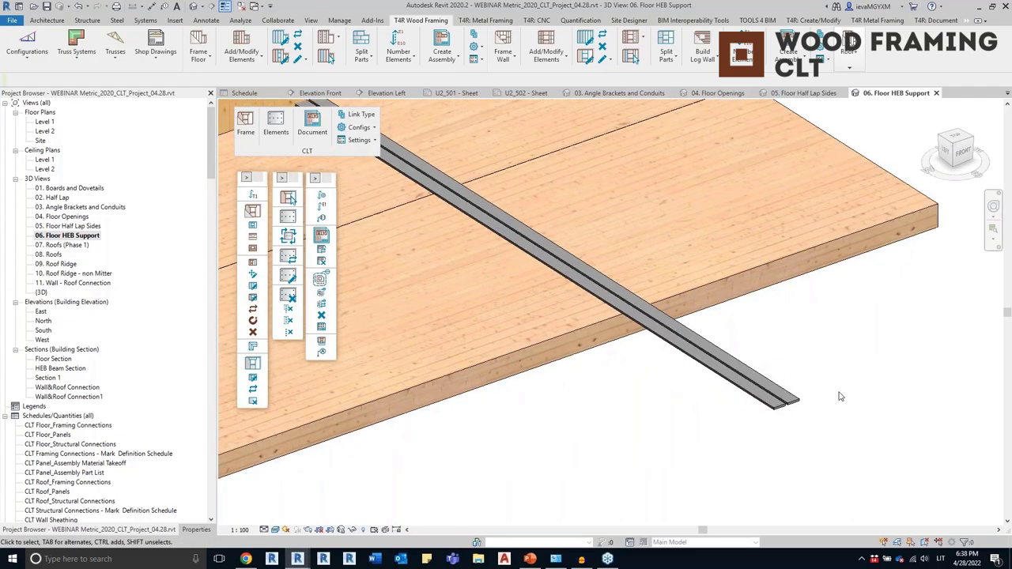
# Add the HEB Cut element to the floor frame as an external bridge/brace element that splits the studs/joists
pyautogui.click(257, 267)
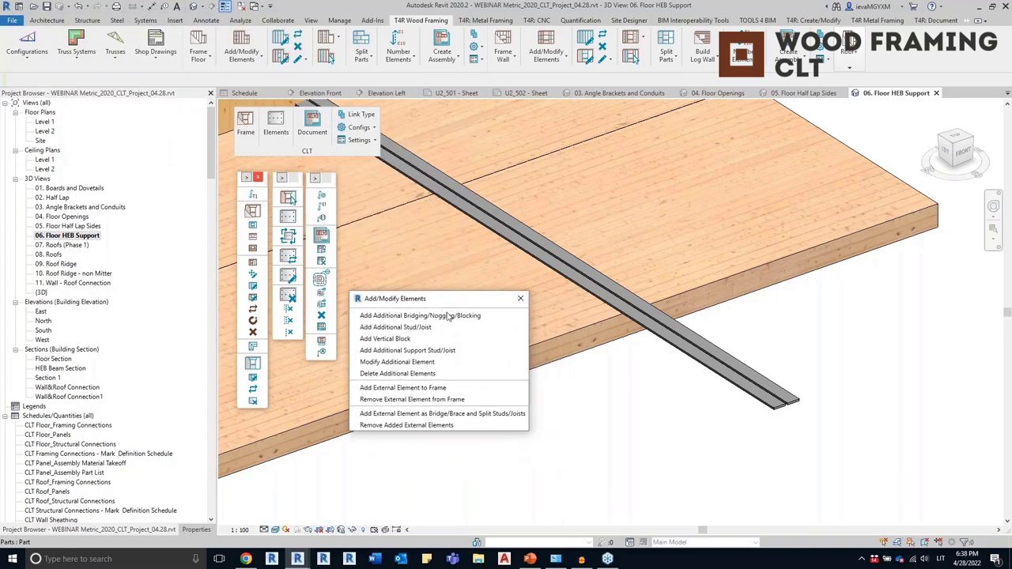
pyautogui.scroll(4, 759, 447)
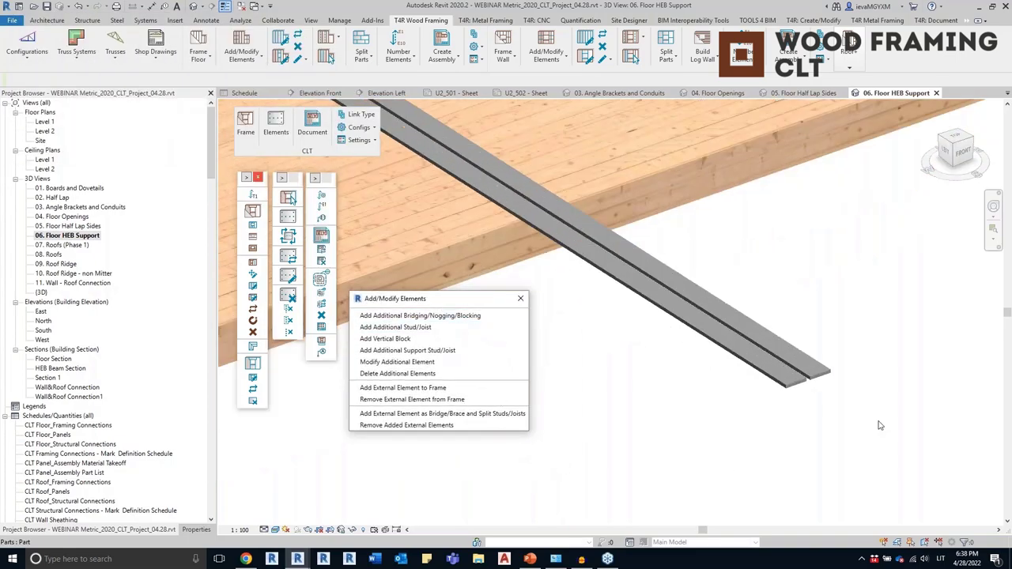
pyautogui.click(775, 407)
pyautogui.scroll(2, 842, 364)
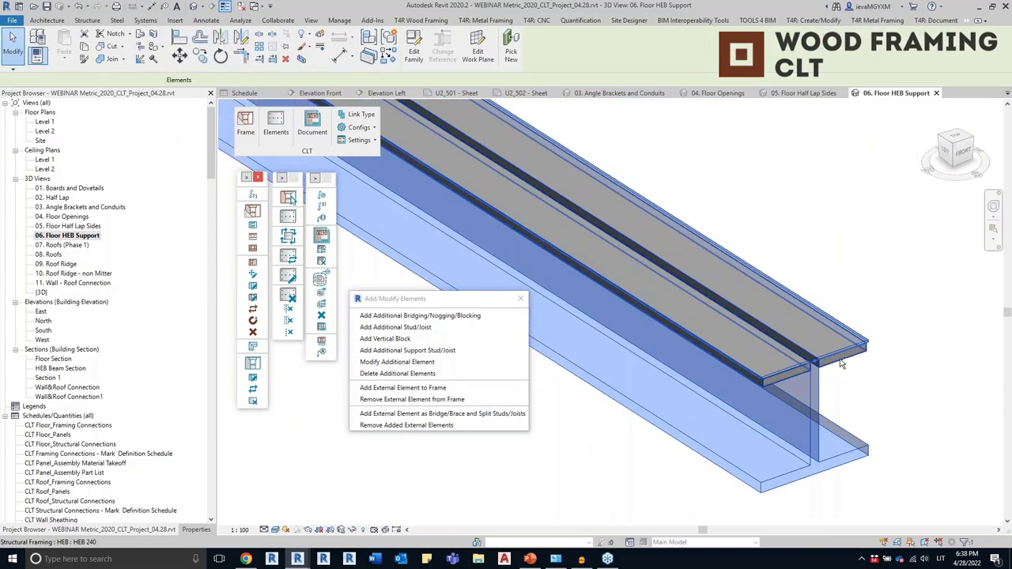
pyautogui.scroll(-5, 842, 363)
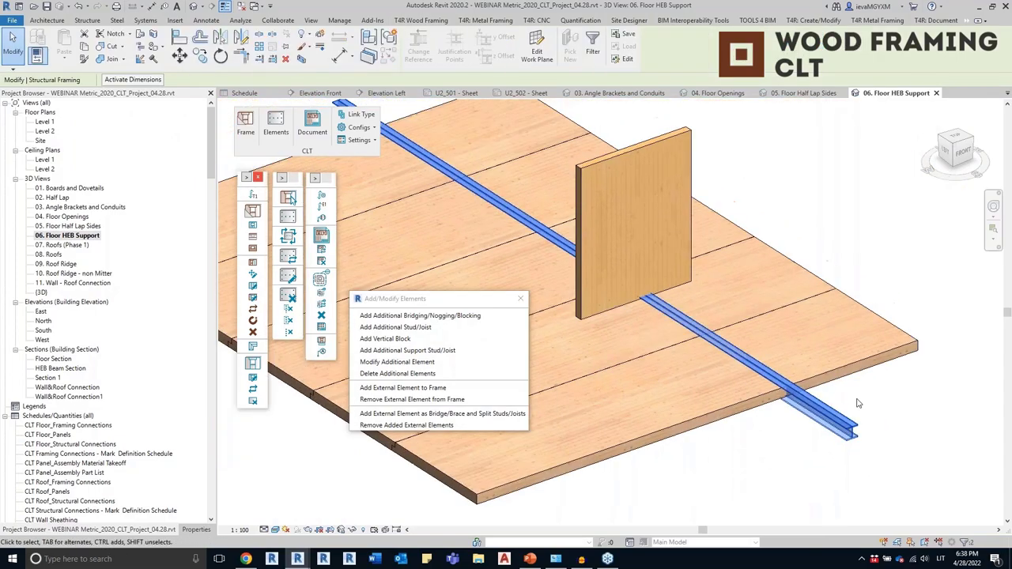
pyautogui.scroll(1, 858, 403)
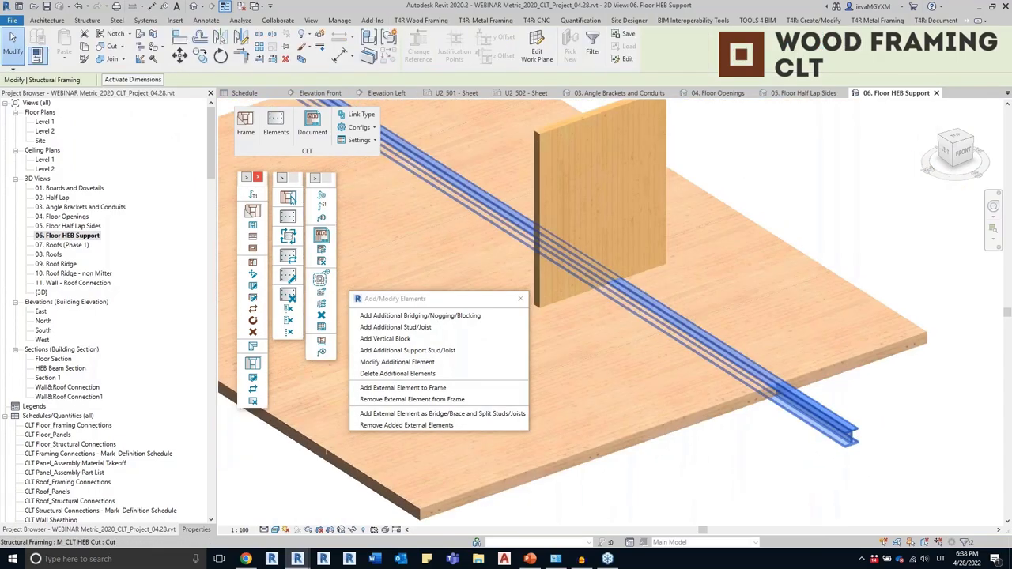
pyautogui.click(456, 415)
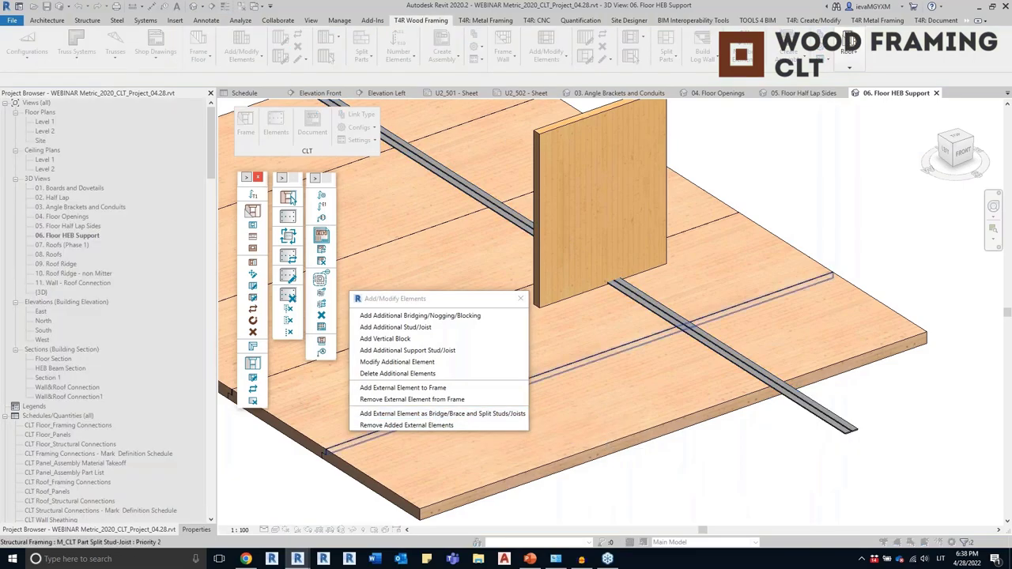
pyautogui.click(733, 314)
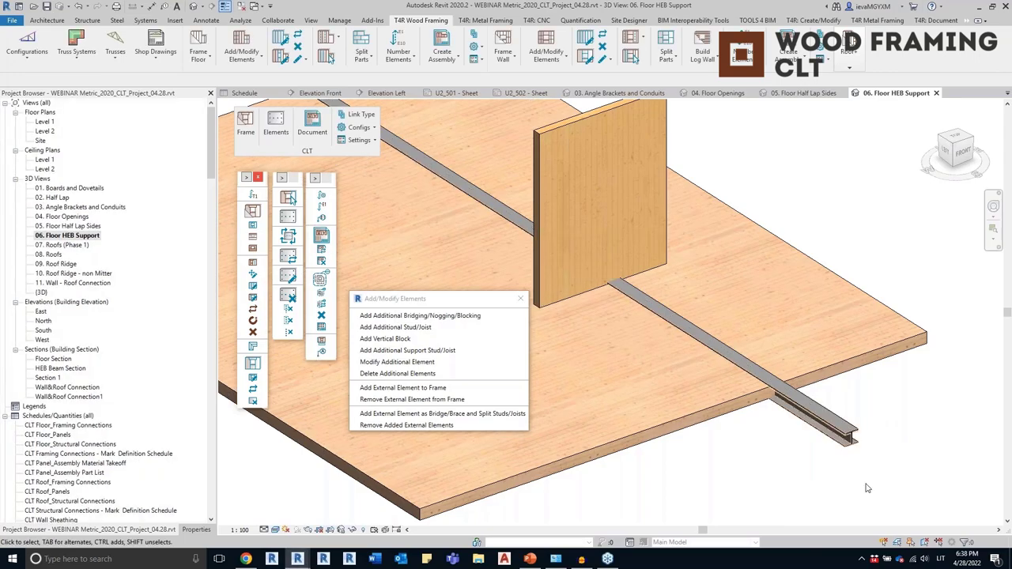
pyautogui.click(516, 300)
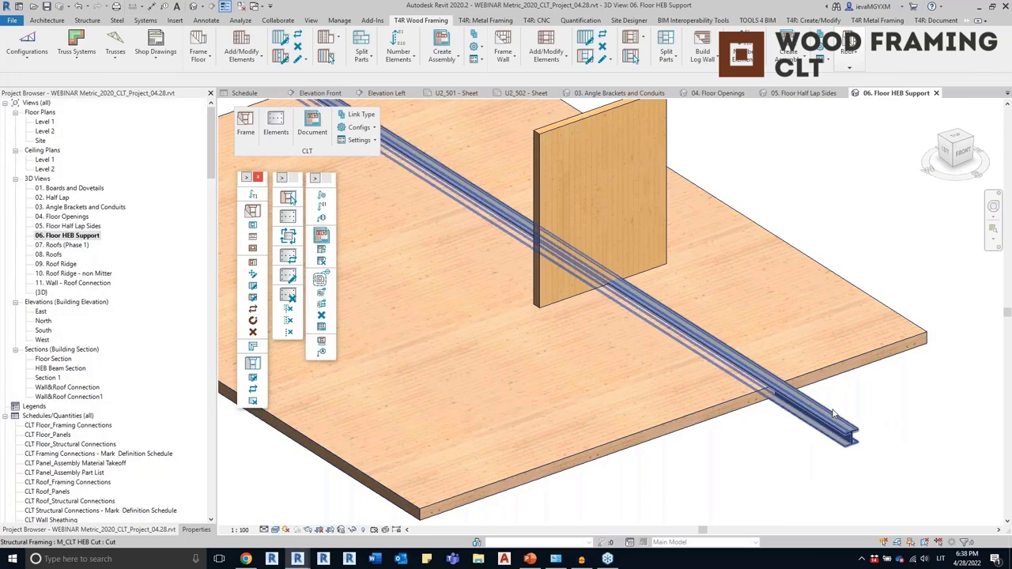
# Split the floor into CLT panels again and check individual panels on both sides of the HEB beam
pyautogui.click(251, 363)
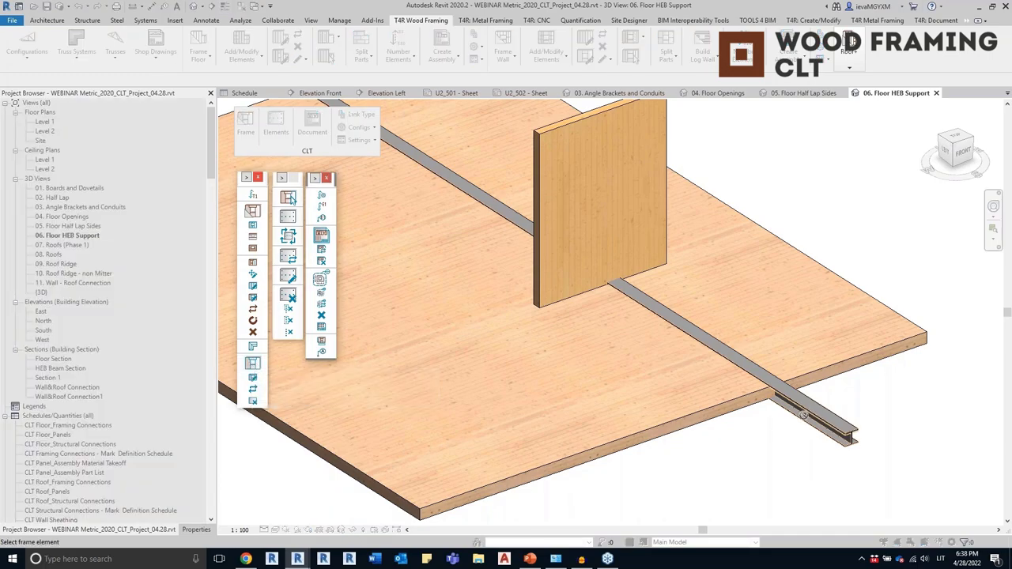
pyautogui.click(759, 372)
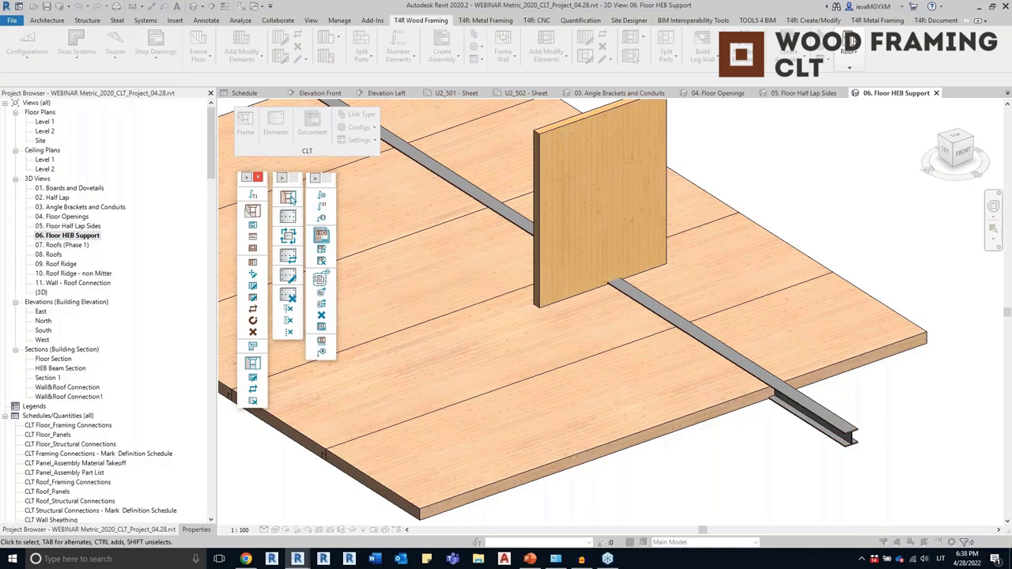
pyautogui.click(687, 430)
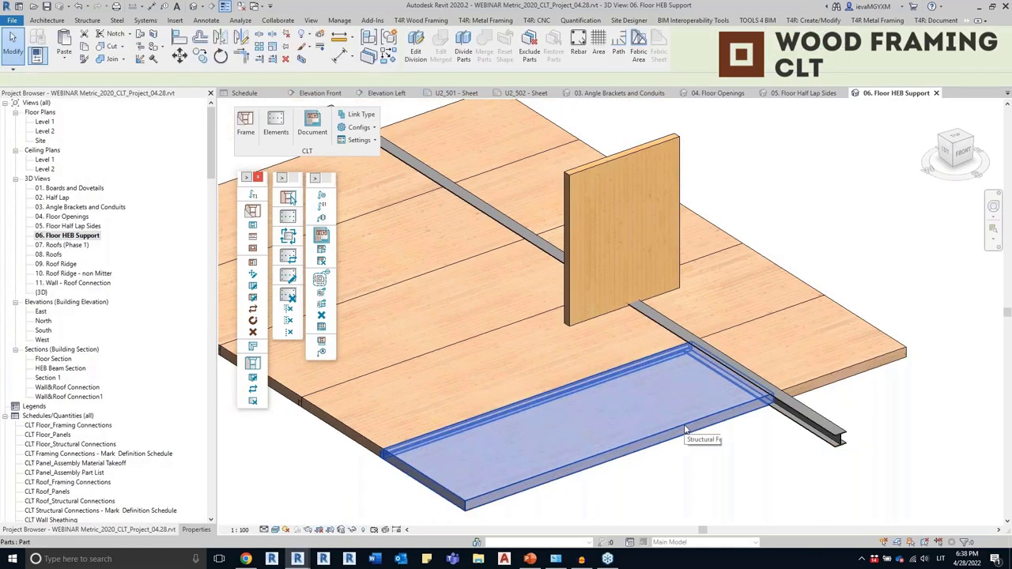
pyautogui.click(785, 283)
pyautogui.click(506, 336)
pyautogui.click(514, 298)
pyautogui.click(522, 186)
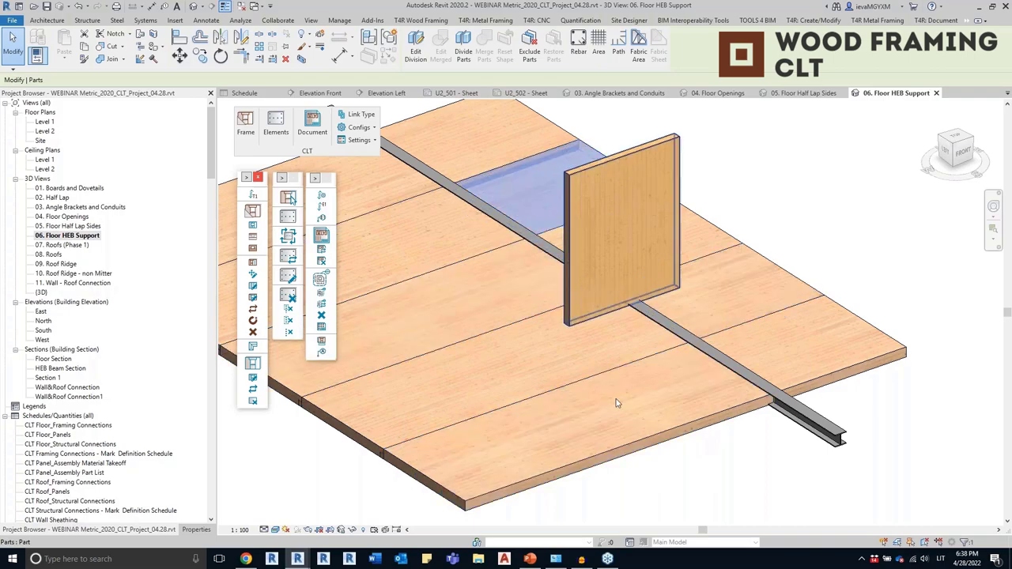
pyautogui.click(721, 478)
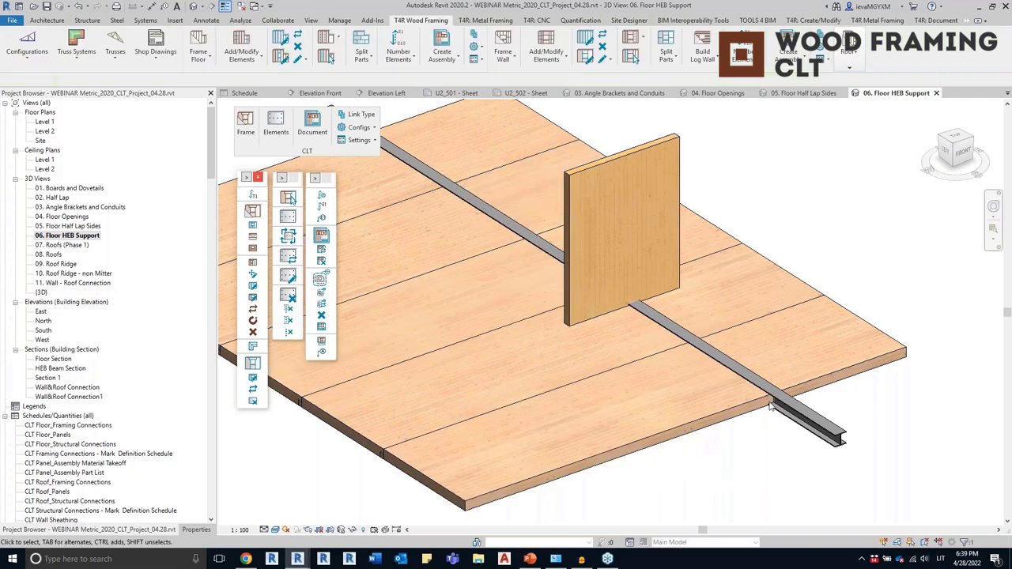
# Examine the beam cut in the edge floor panel where the HEB beam exits the floor
pyautogui.scroll(6, 730, 422)
pyautogui.click(737, 413)
pyautogui.keyDown('shift'); pyautogui.moveTo(747, 466); pyautogui.dragTo(813, 408, button='middle'); pyautogui.keyUp('shift')
pyautogui.scroll(-3, 813, 405)
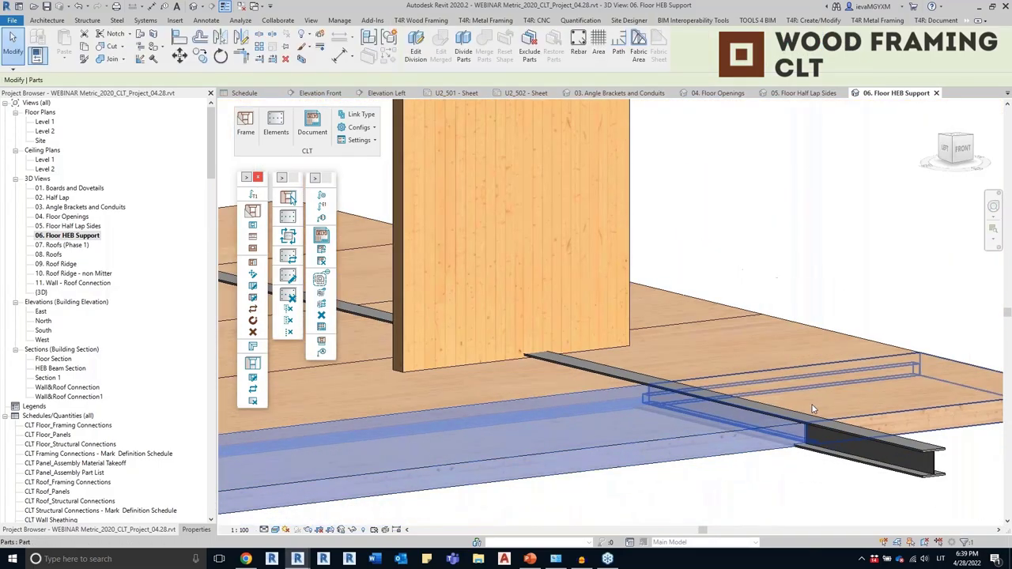
pyautogui.click(778, 495)
pyautogui.moveTo(778, 495)
pyautogui.keyDown('shift'); pyautogui.mouseDown(button='middle')
pyautogui.moveTo(790, 507)
pyautogui.moveTo(779, 496)
pyautogui.mouseUp(button='middle'); pyautogui.keyUp('shift')
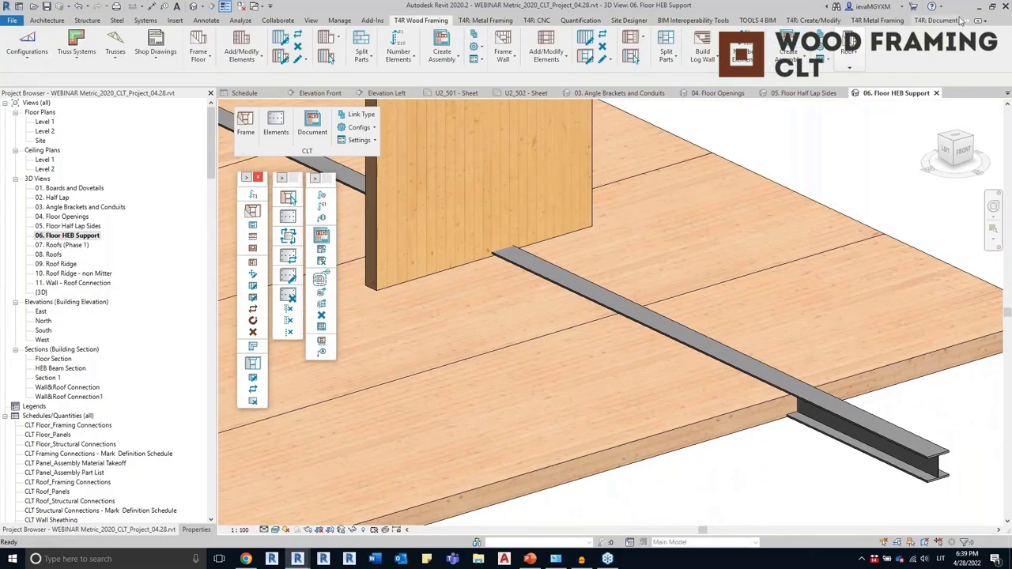
# Cut the upright wall panel with the HEB Cut element so it is notched around the beam's upper flange
pyautogui.click(966, 71)
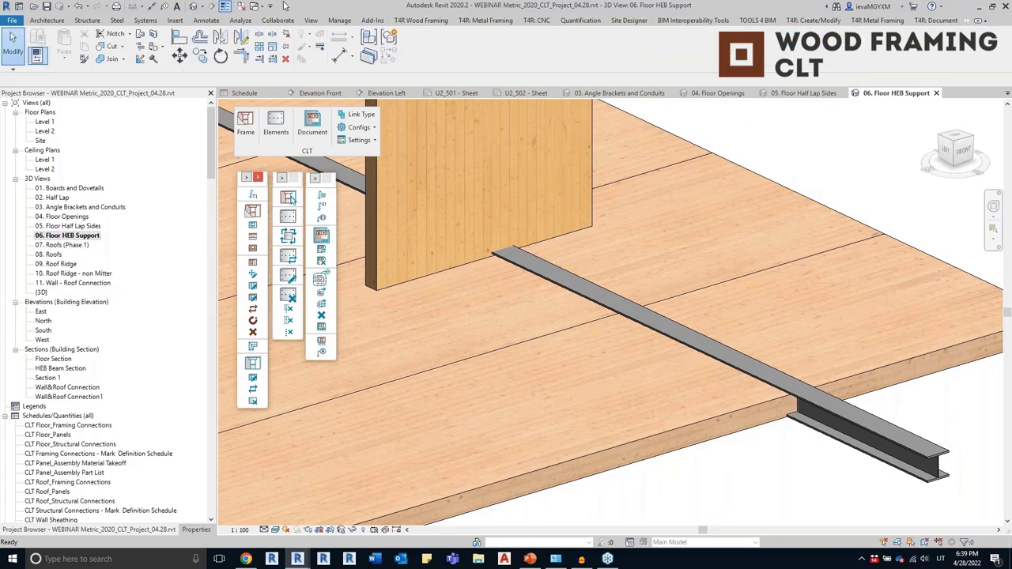
pyautogui.click(110, 47)
pyautogui.scroll(3, 479, 248)
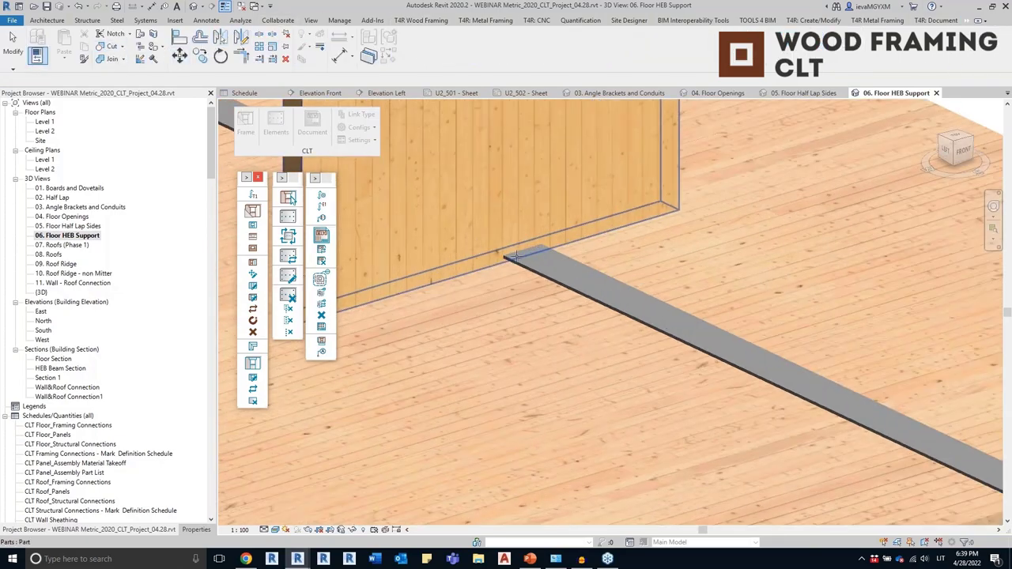
pyautogui.click(585, 216)
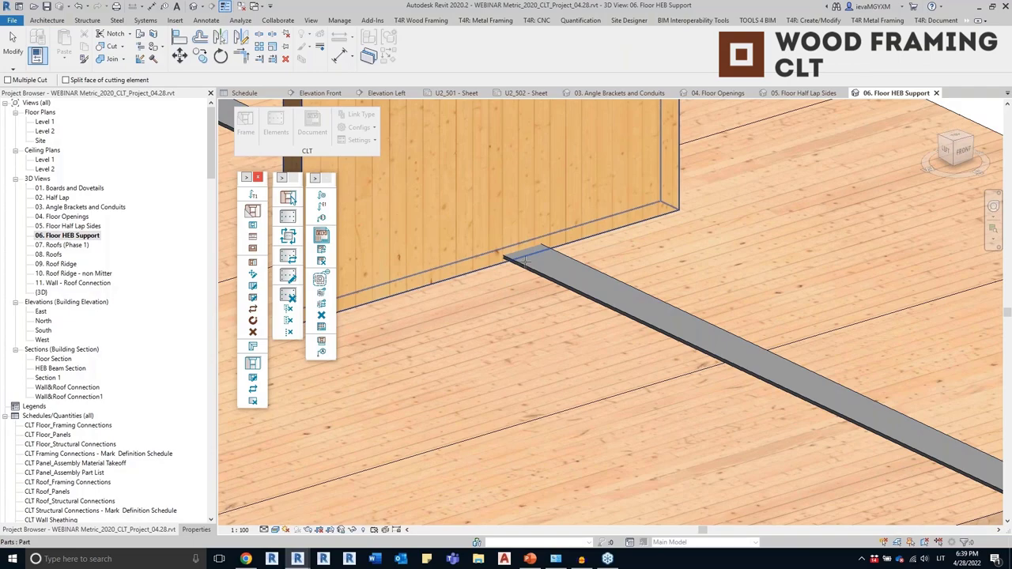
pyautogui.click(526, 207)
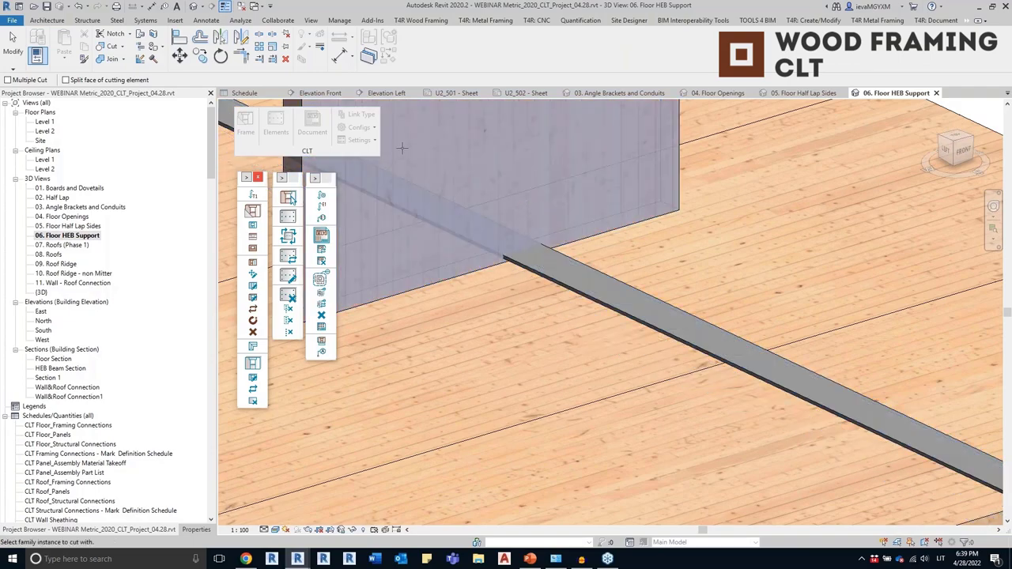
pyautogui.press('Escape')
pyautogui.press('Escape')
pyautogui.press('Return')
pyautogui.scroll(1, 652, 163)
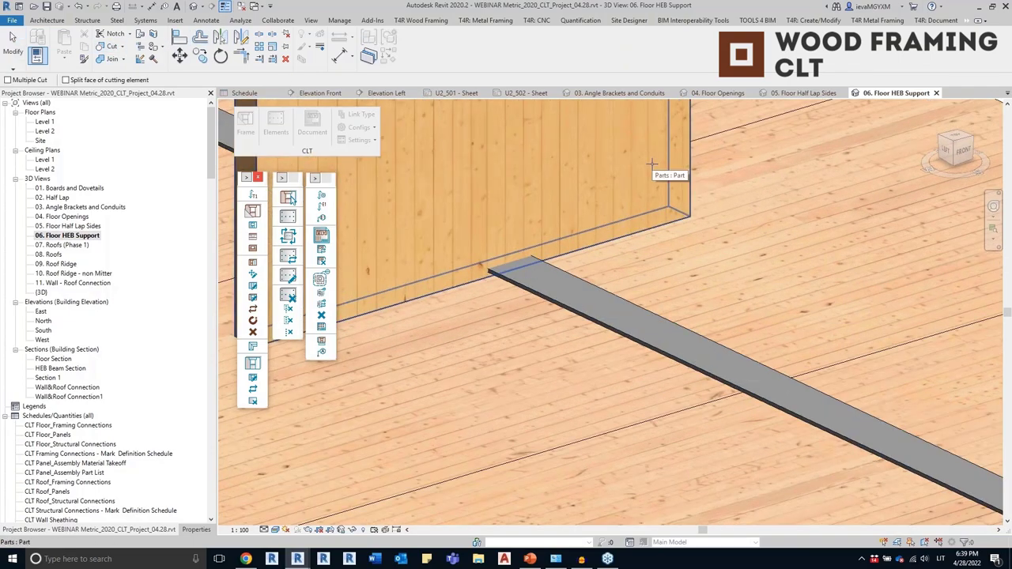
pyautogui.click(652, 164)
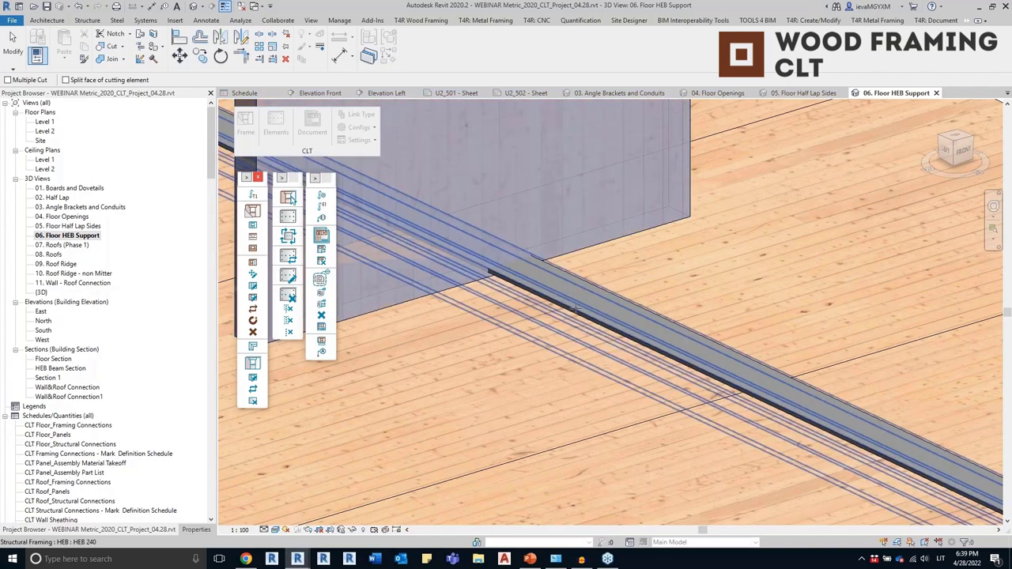
pyautogui.click(600, 315)
pyautogui.press('Escape')
pyautogui.scroll(3, 500, 260)
pyautogui.click(699, 227)
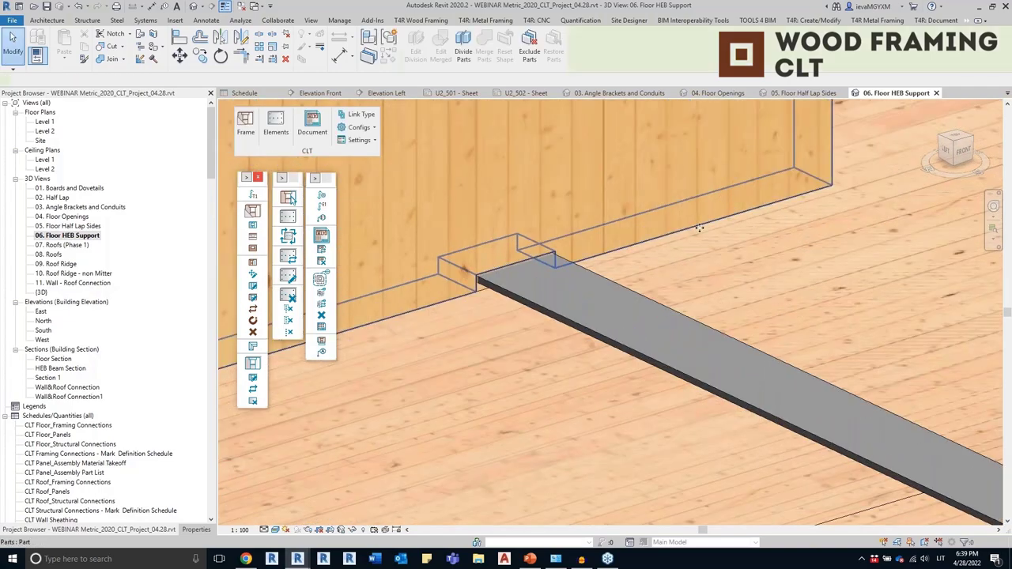
# Temporarily isolate the edge floor panel on the far side of the HEB beam
pyautogui.scroll(-5, 699, 228)
pyautogui.press('Escape')
pyautogui.scroll(3, 748, 359)
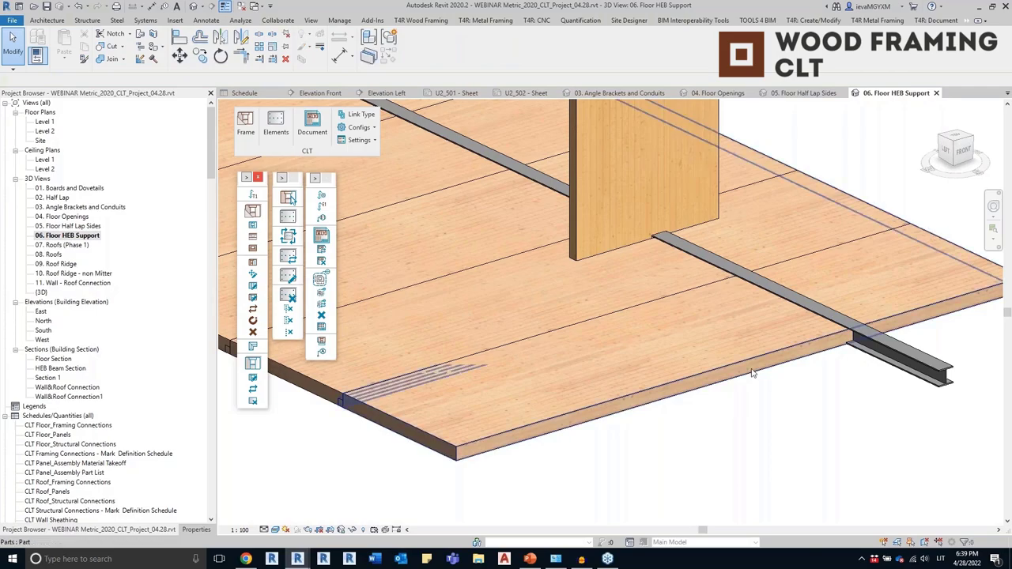
pyautogui.click(748, 359)
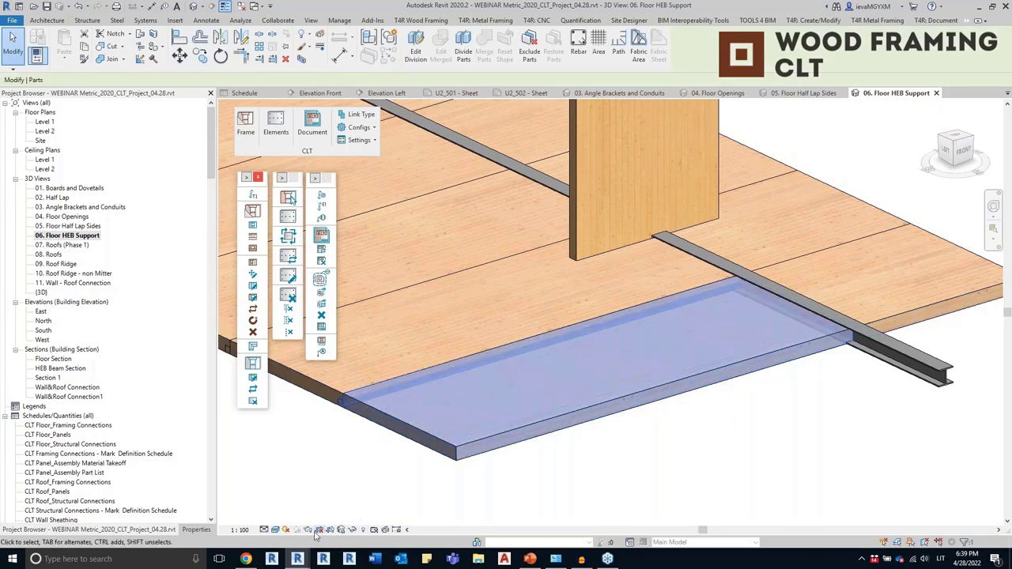
pyautogui.click(827, 289)
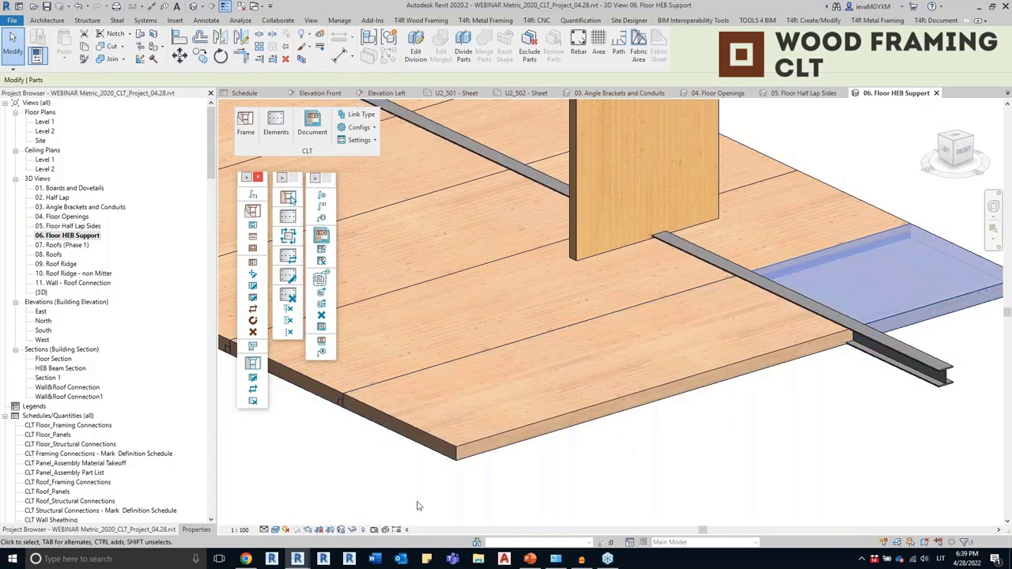
pyautogui.click(353, 530)
pyautogui.click(373, 503)
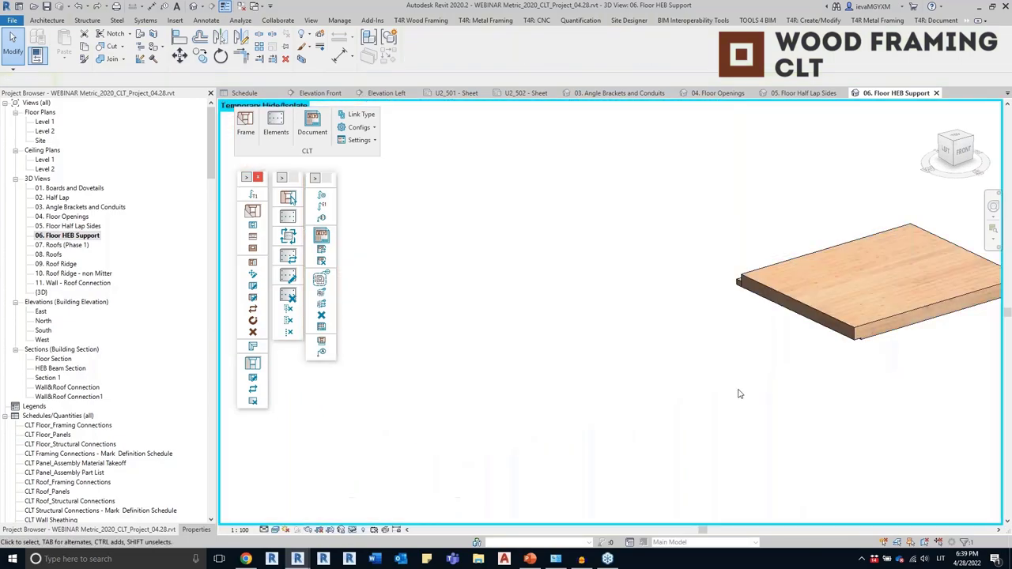
# Examine the isolated panel from below and along its edges for the beam flange recess and half-lap cuts
pyautogui.keyDown('shift'); pyautogui.moveTo(739, 392); pyautogui.dragTo(476, 434, button='middle'); pyautogui.keyUp('shift')
pyautogui.scroll(3, 475, 434)
pyautogui.click(632, 441)
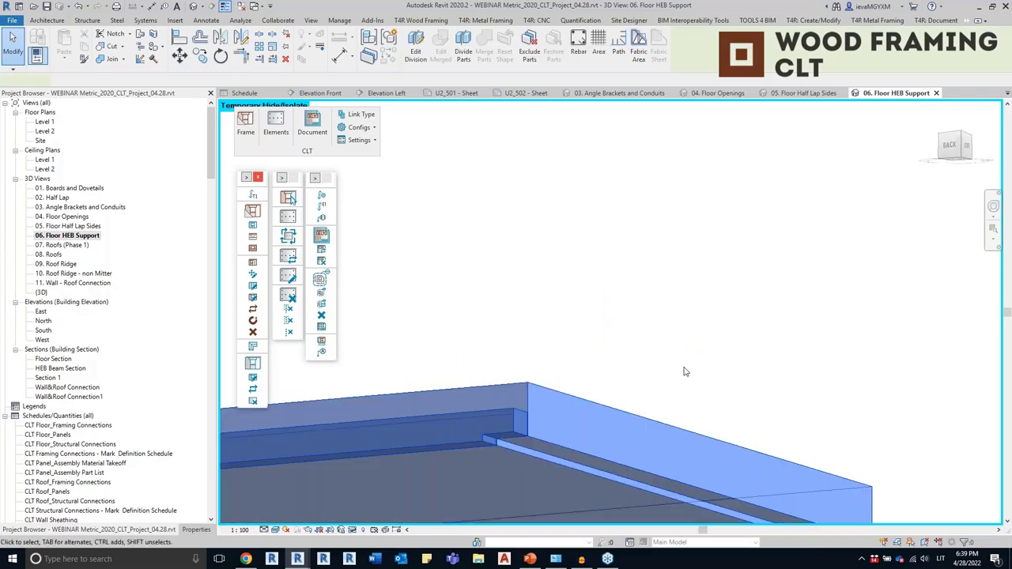
pyautogui.keyDown('shift'); pyautogui.moveTo(685, 371); pyautogui.dragTo(582, 189, button='middle'); pyautogui.keyUp('shift')
pyautogui.click(759, 279)
pyautogui.scroll(4, 712, 212)
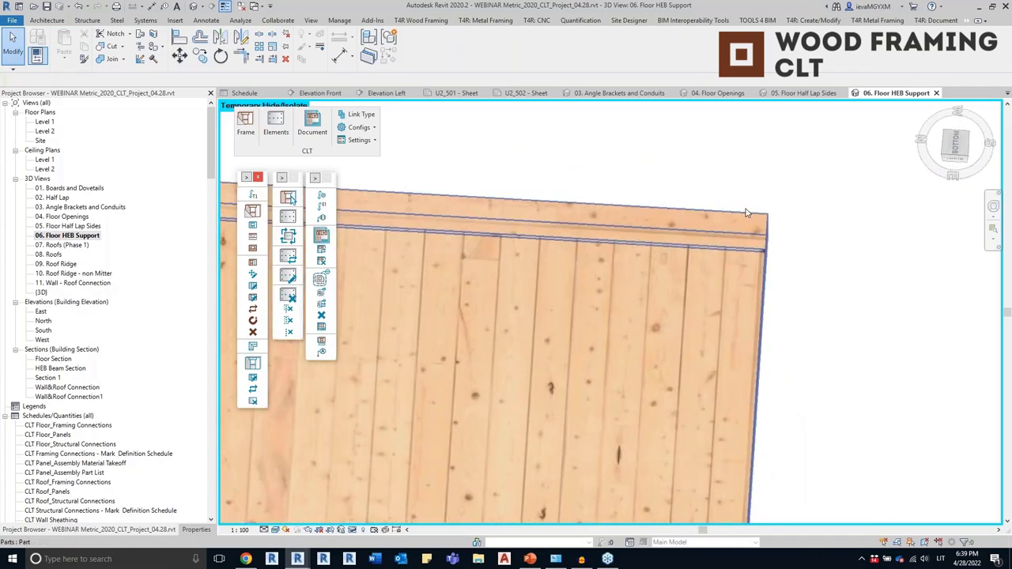
pyautogui.click(748, 219)
pyautogui.keyDown('shift'); pyautogui.moveTo(748, 219); pyautogui.dragTo(588, 406, button='middle'); pyautogui.keyUp('shift')
pyautogui.press('Escape')
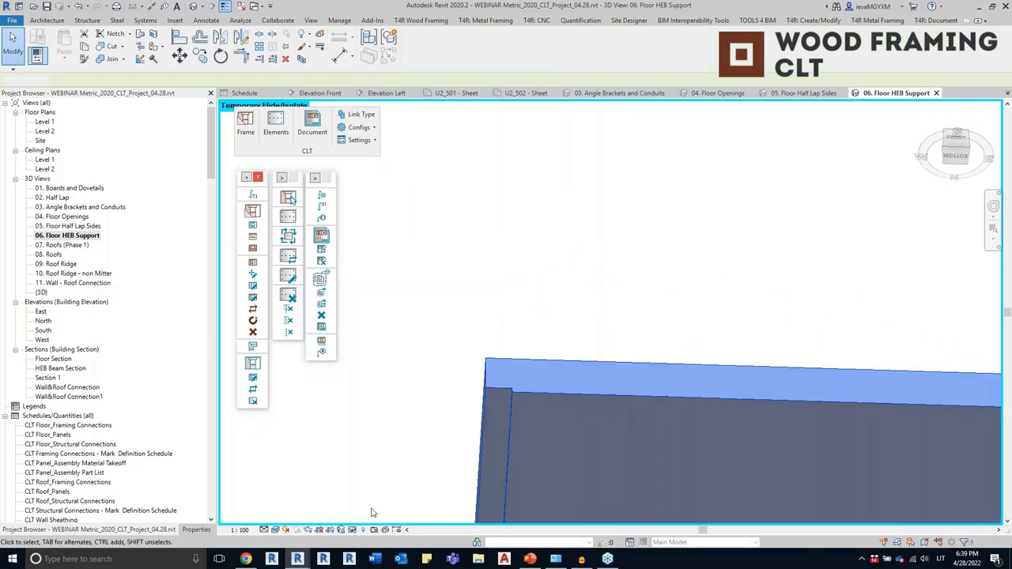
# Reset the temporary isolation and return to the whole floor with its wall and beam
pyautogui.click(353, 529)
pyautogui.click(362, 518)
pyautogui.keyDown('shift'); pyautogui.moveTo(362, 519); pyautogui.dragTo(584, 413, button='middle'); pyautogui.keyUp('shift')
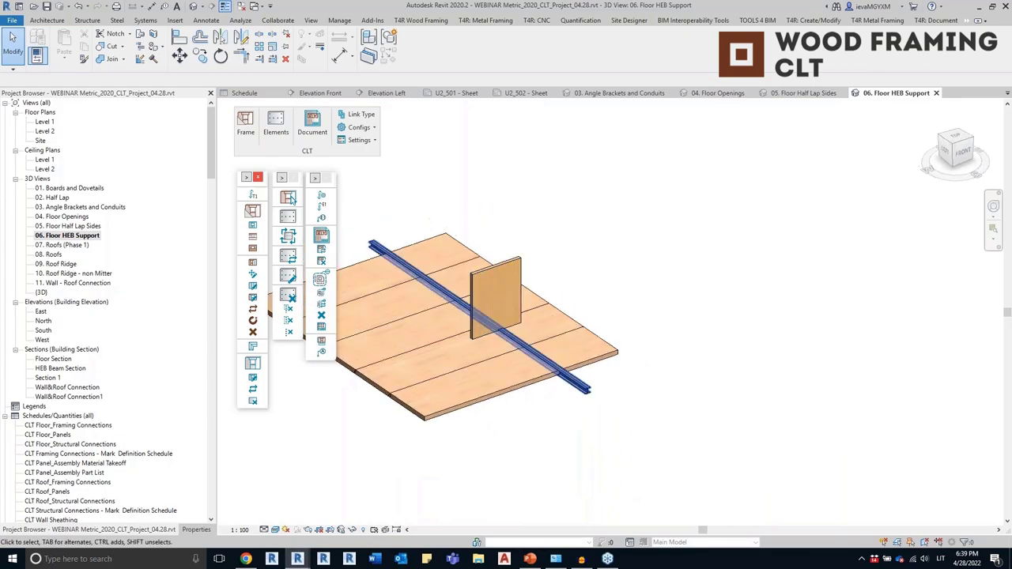
# Open the HEB Beam Section view and examine how the floor panels and wall are cut around the beam profile
pyautogui.doubleClick(59, 368)
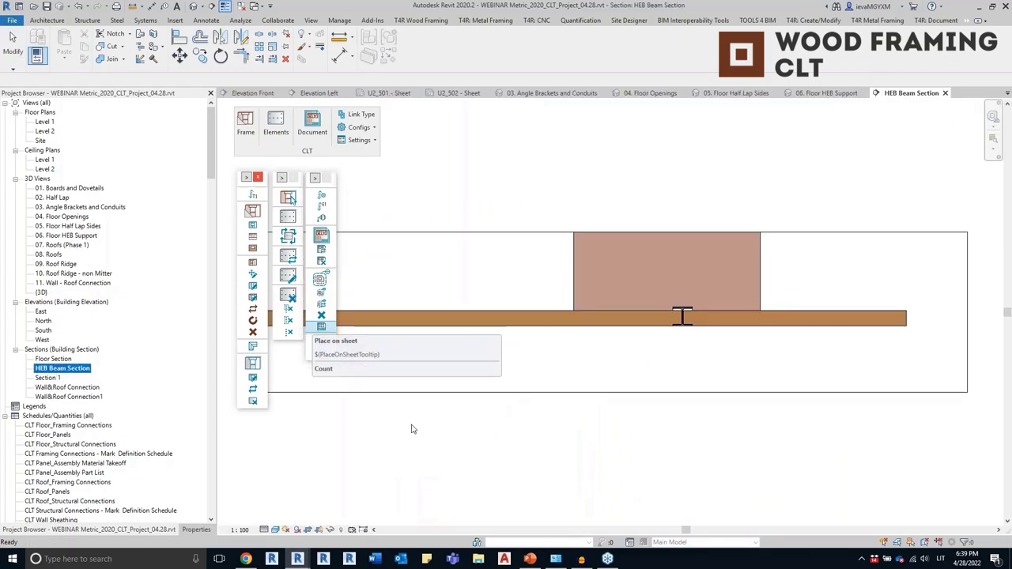
pyautogui.scroll(4, 712, 340)
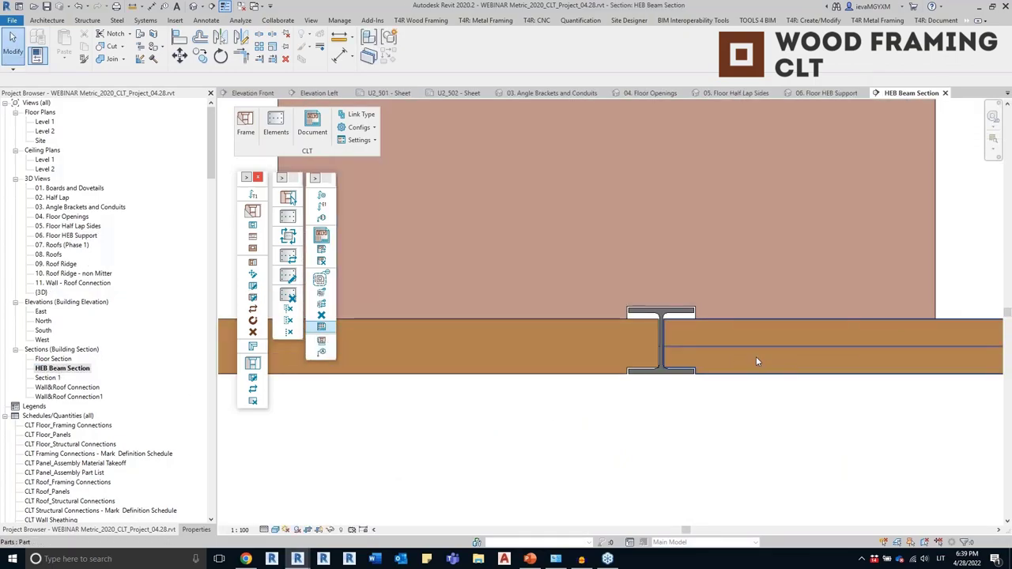
pyautogui.click(756, 356)
pyautogui.click(534, 358)
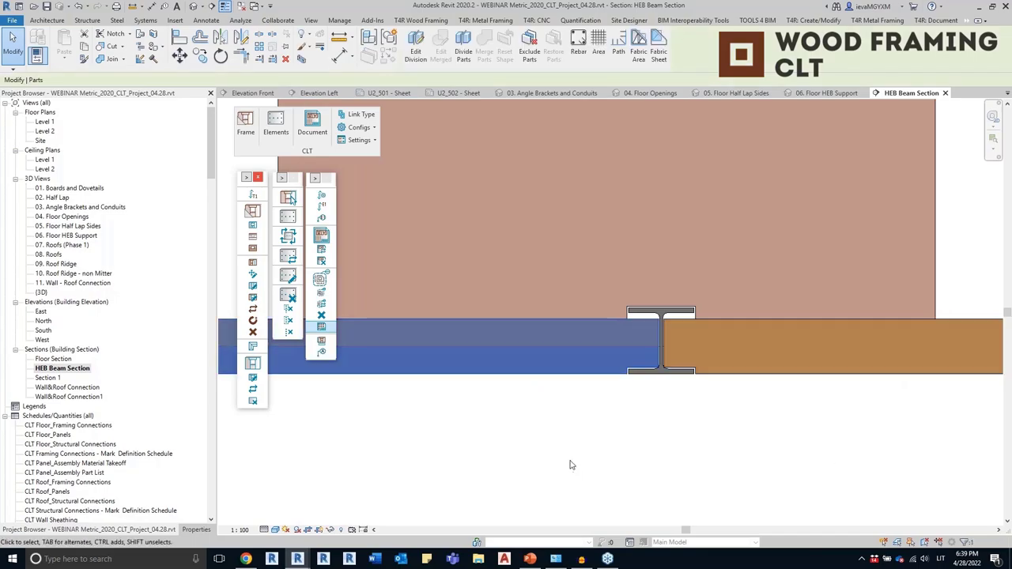
pyautogui.click(572, 466)
pyautogui.scroll(4, 673, 329)
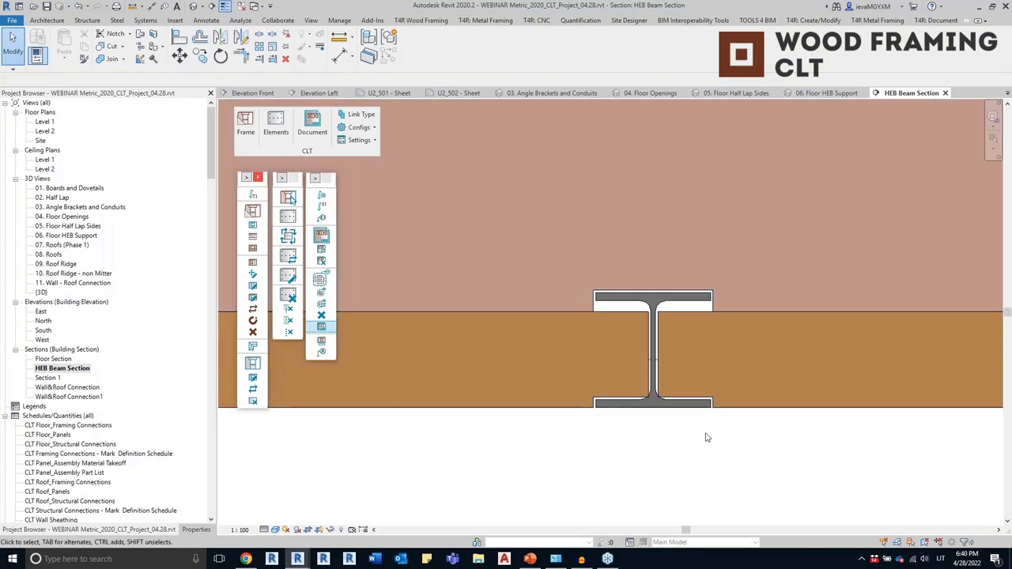
pyautogui.scroll(-5, 705, 435)
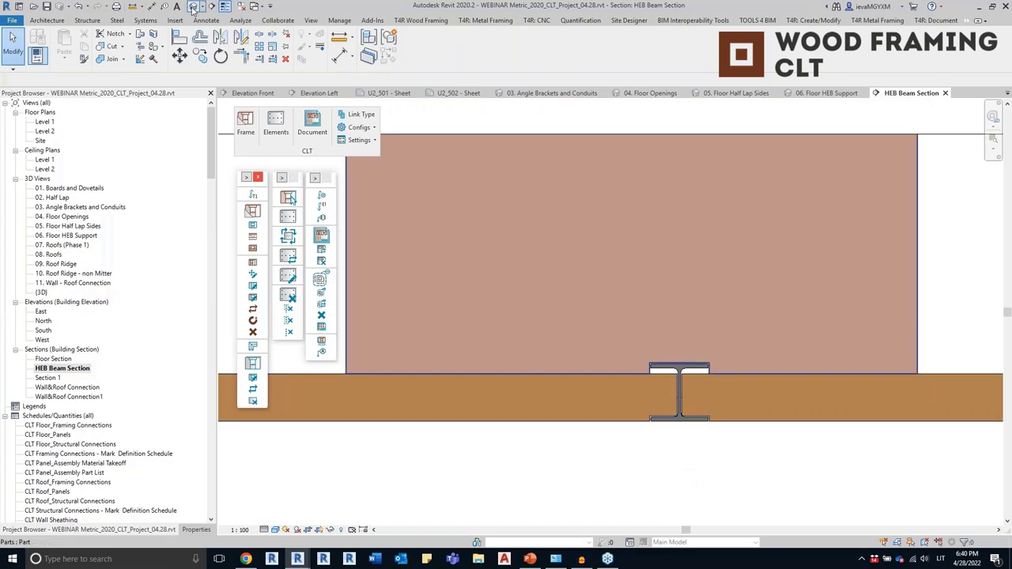
# Open the 07. Roofs (Phase 1) view and check the properties of the first house's roof
pyautogui.doubleClick(71, 246)
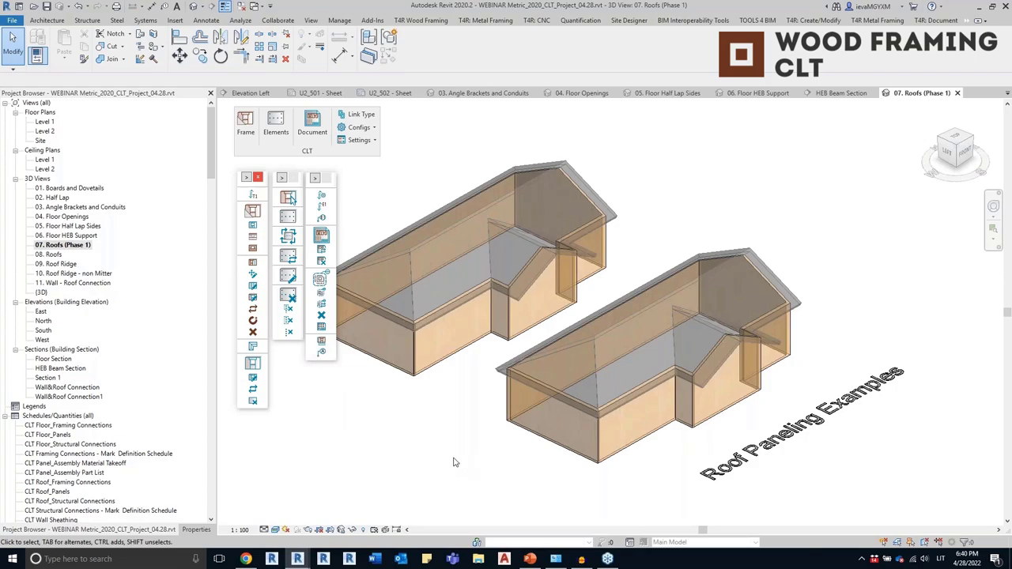
pyautogui.click(425, 246)
pyautogui.scroll(2, 513, 443)
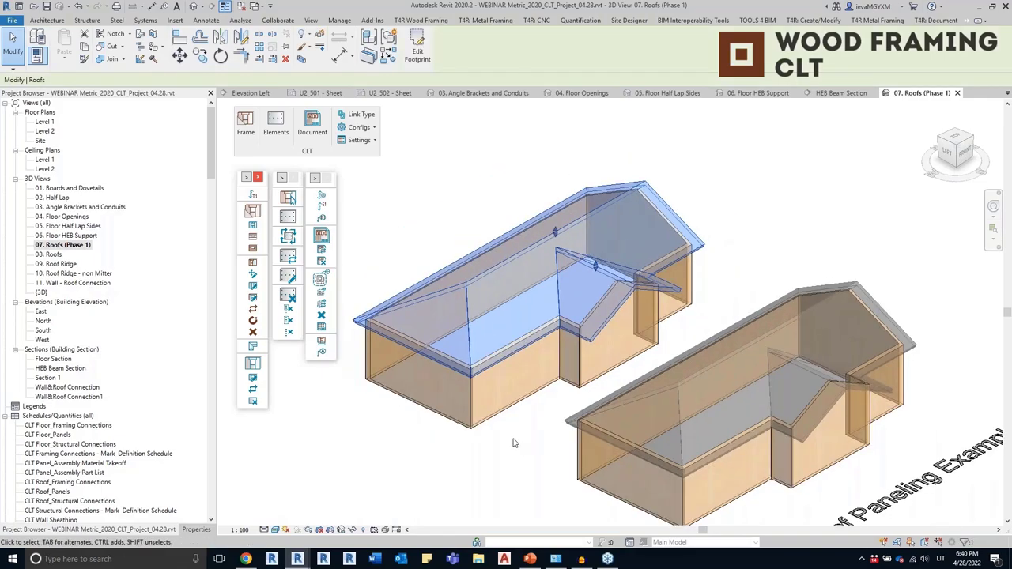
pyautogui.click(196, 529)
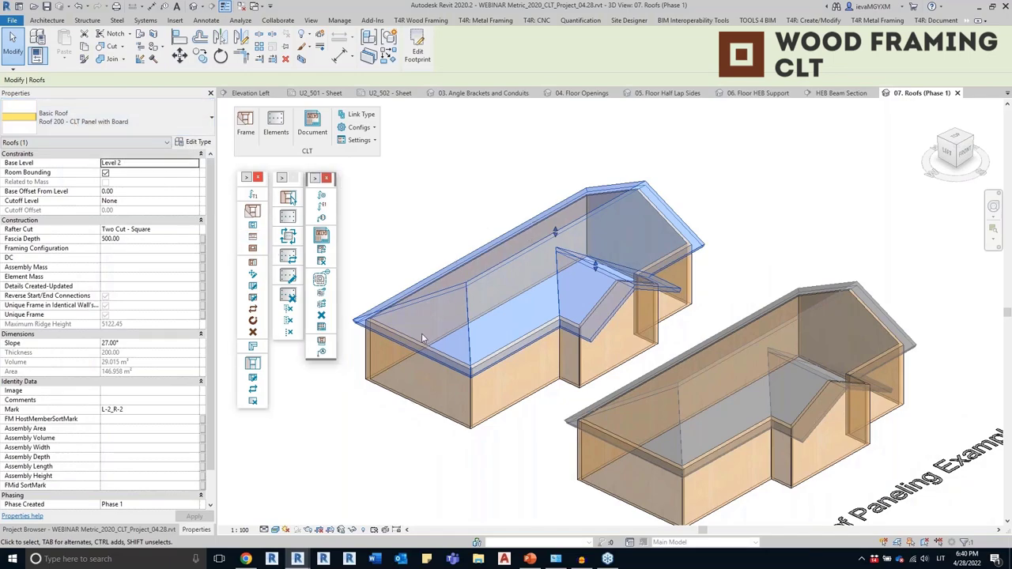
pyautogui.click(743, 213)
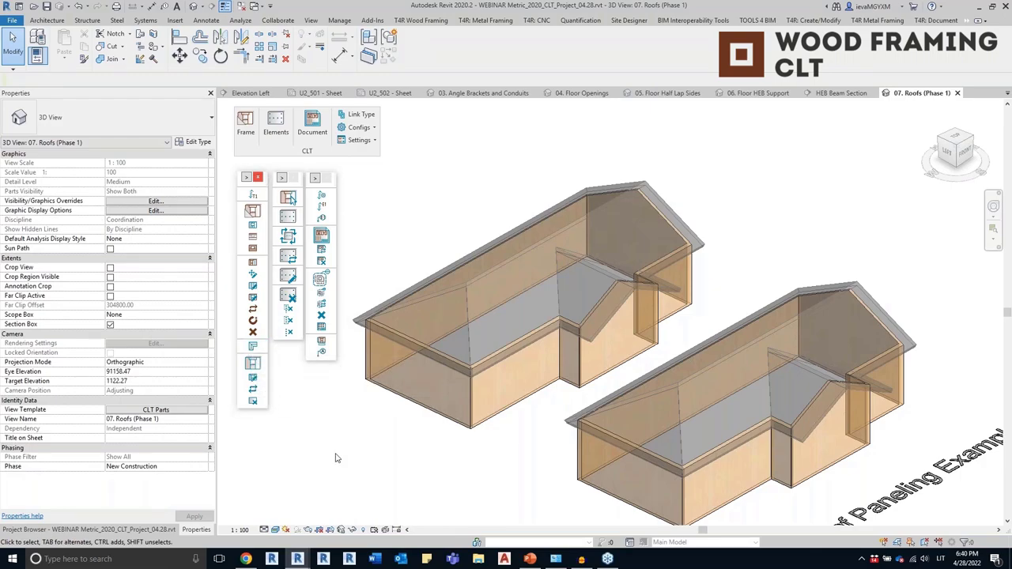
# Split the first house's multi-slope roof into separate single-slope roofs
pyautogui.click(465, 301)
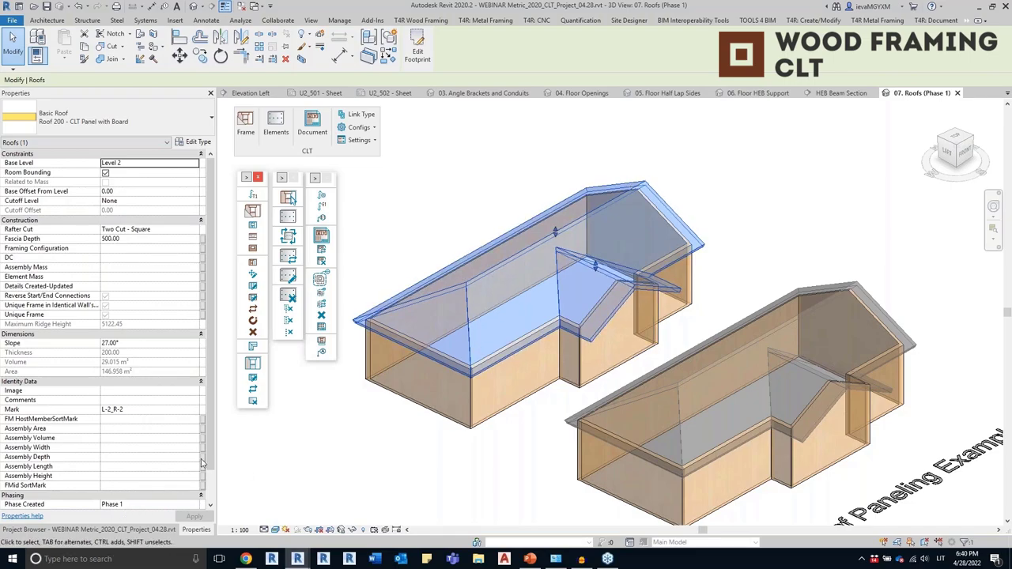
pyautogui.moveTo(210, 450); pyautogui.dragTo(210, 470)
pyautogui.click(318, 472)
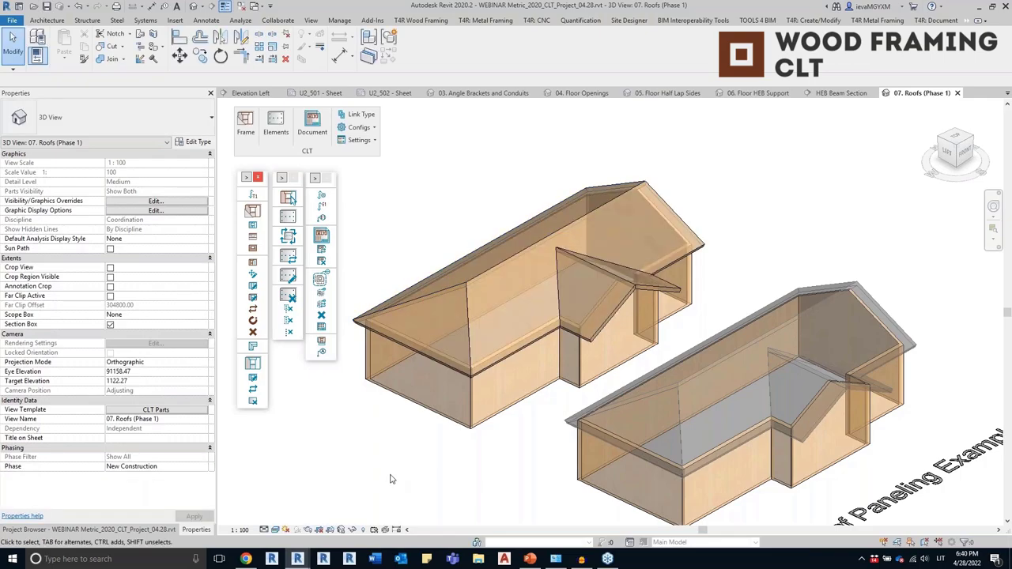
# Check individual slopes of the split roof, on the main house and over the projecting gable
pyautogui.click(489, 361)
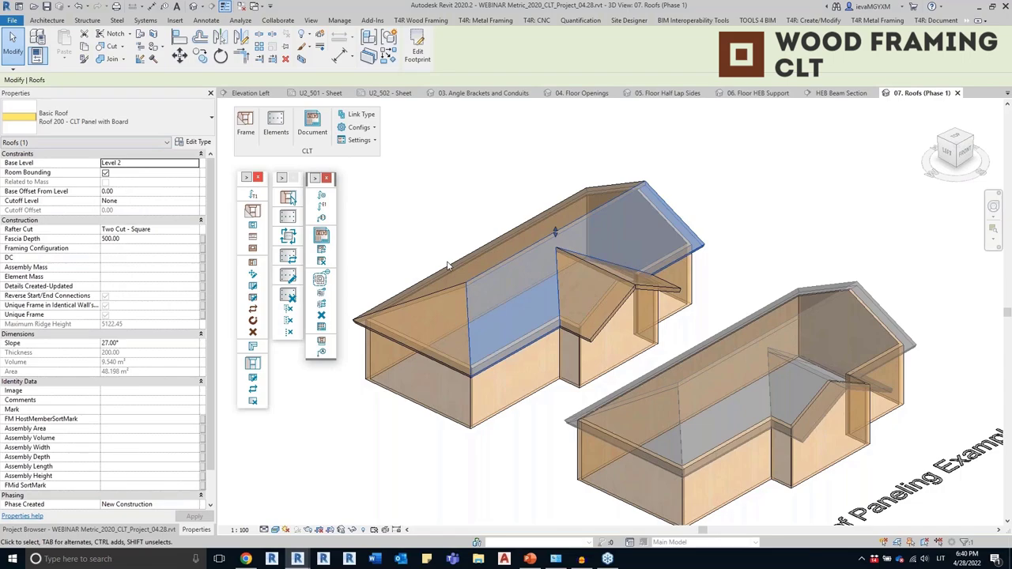
pyautogui.click(611, 322)
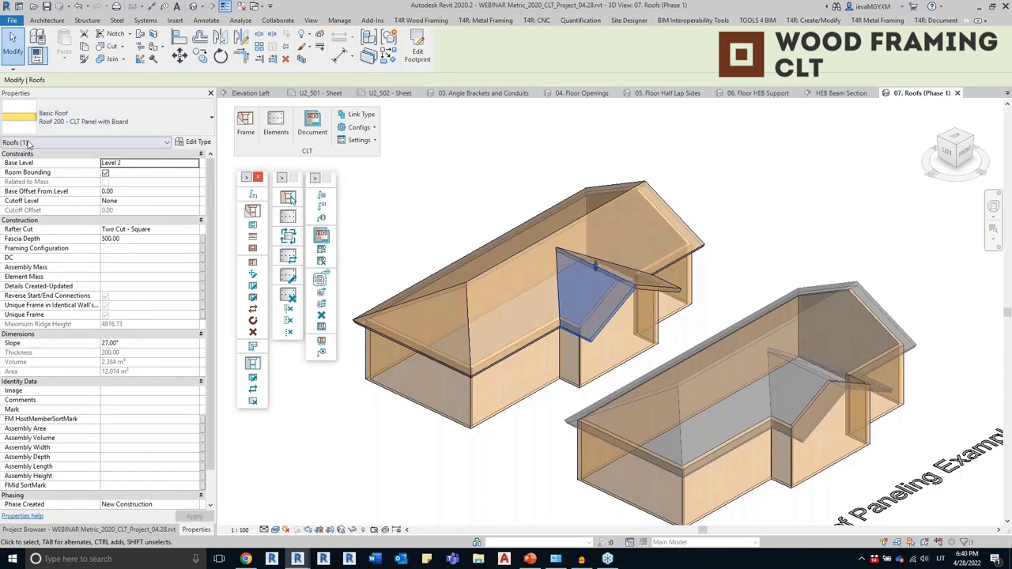
pyautogui.click(290, 198)
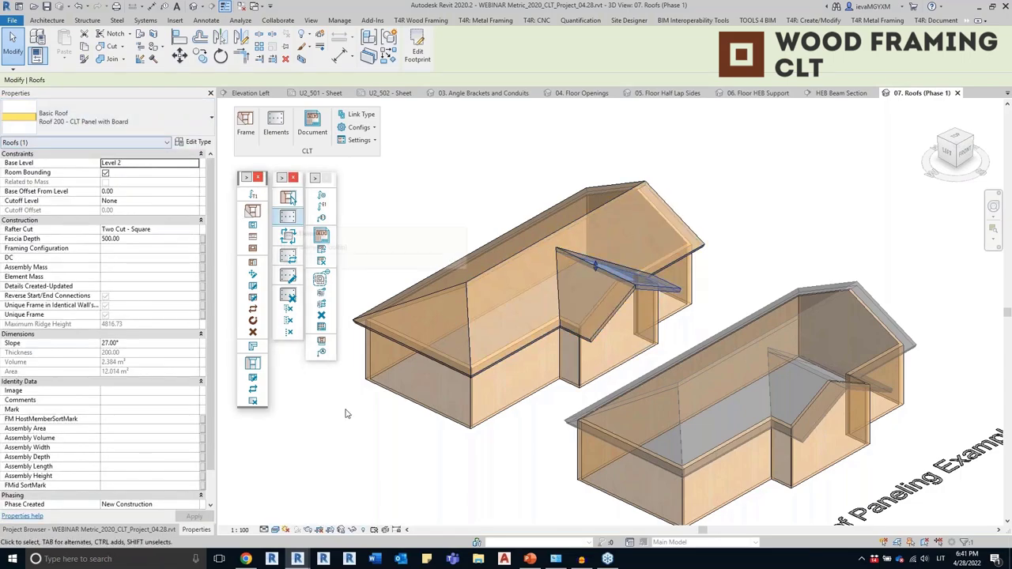
# Split the second house's multi-slope roof into separate single-slope roofs as well
pyautogui.click(354, 457)
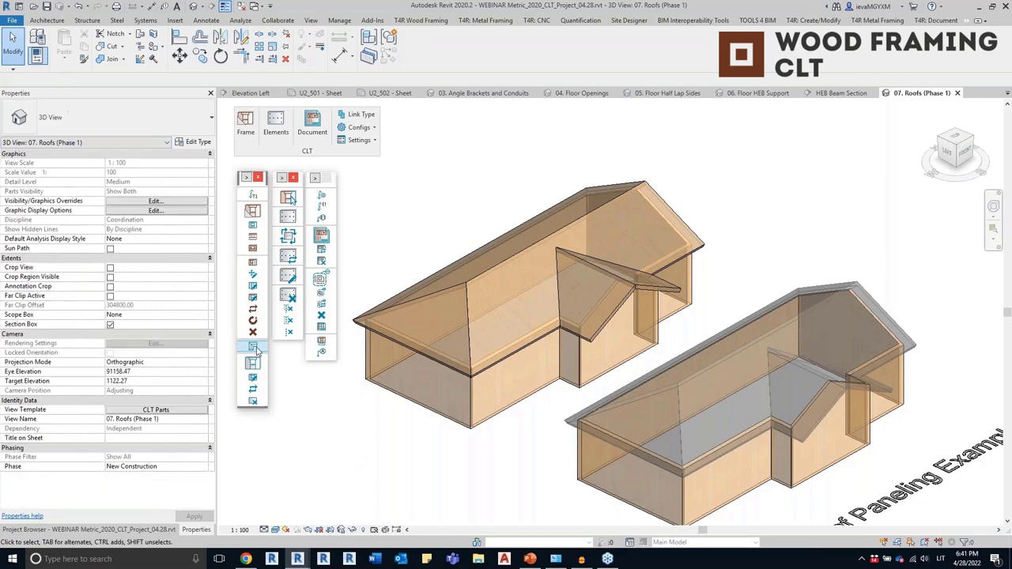
pyautogui.click(743, 347)
pyautogui.click(413, 467)
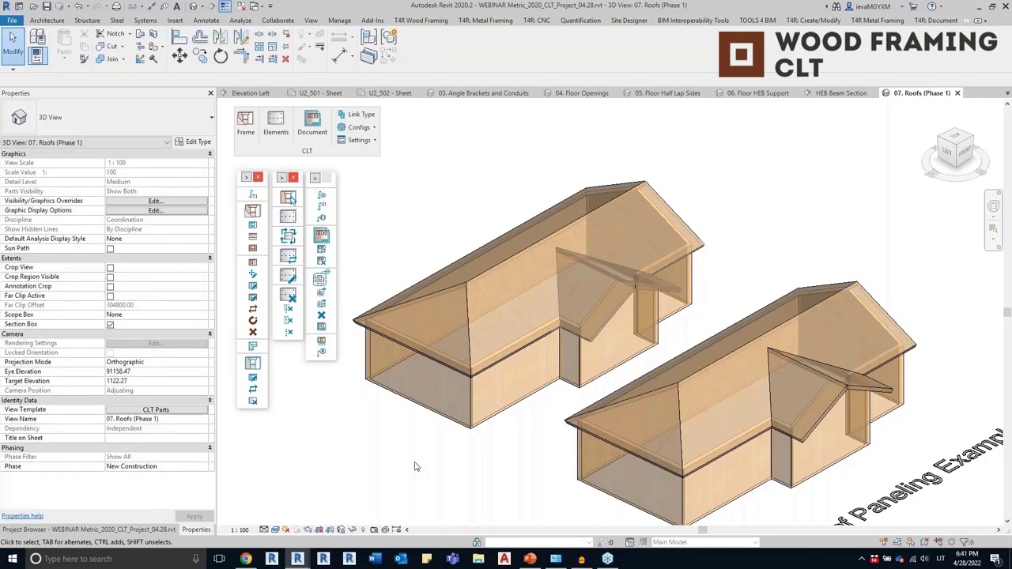
# Open the 08. Roofs view and check a separate main slope on the first house
pyautogui.click(108, 530)
pyautogui.click(49, 255)
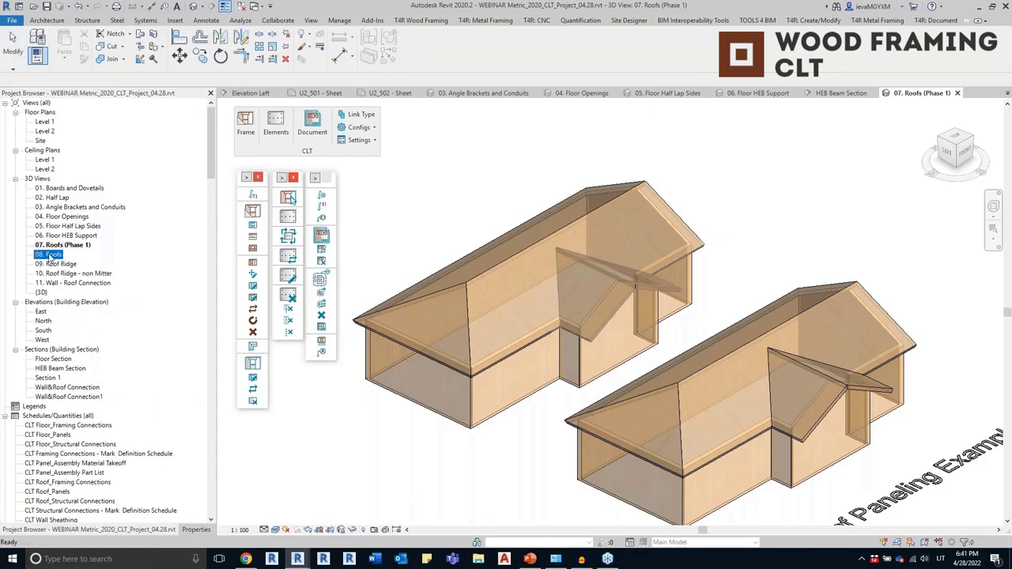
pyautogui.doubleClick(50, 254)
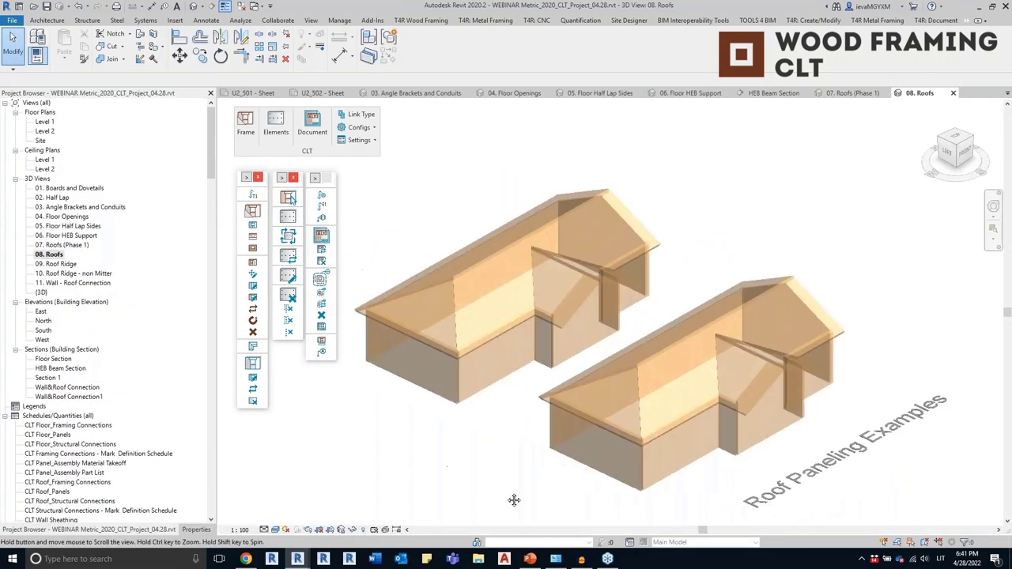
pyautogui.click(510, 330)
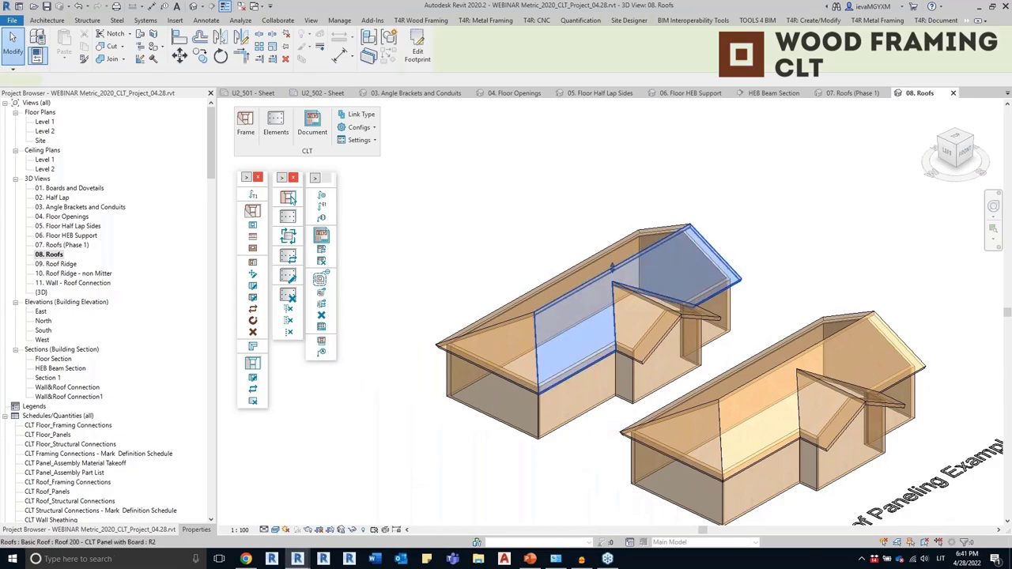
pyautogui.click(443, 462)
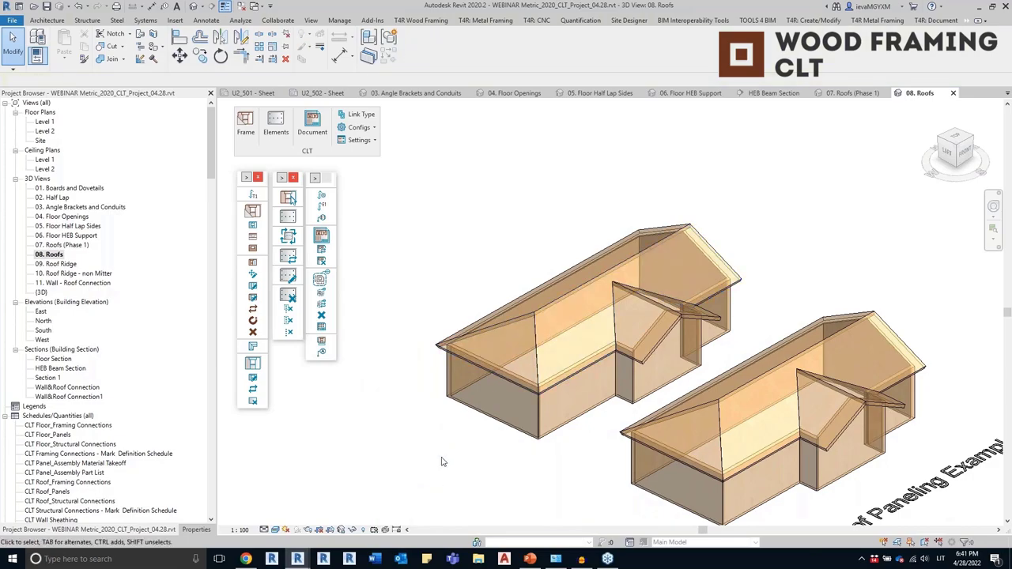
# Select all roof slopes on both houses, leaving out the walls, and create their CLT frames
pyautogui.keyDown('shift'); pyautogui.moveTo(443, 462); pyautogui.dragTo(434, 335, button='middle'); pyautogui.keyUp('shift')
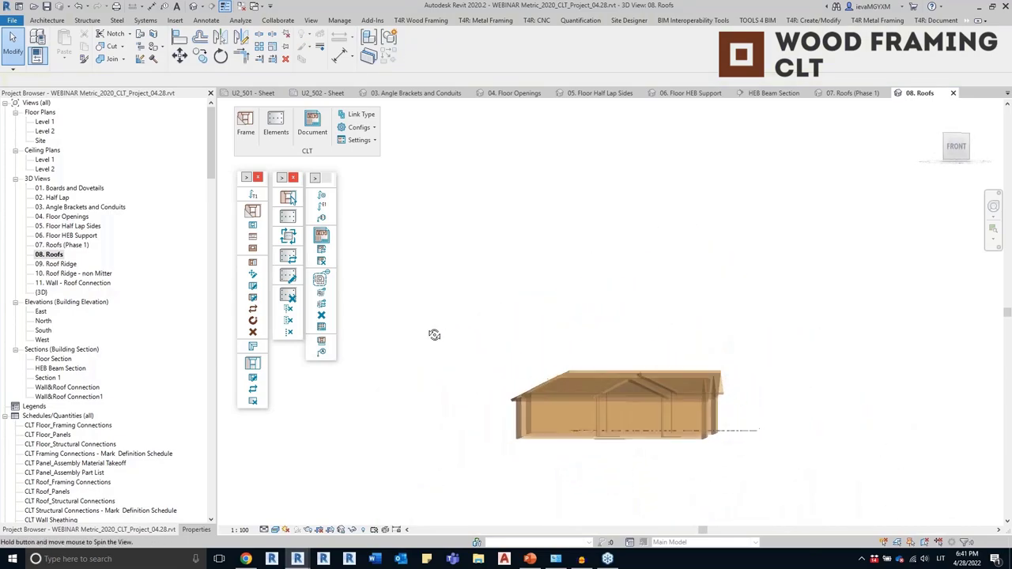
pyautogui.moveTo(788, 340); pyautogui.dragTo(488, 387)
pyautogui.keyDown('shift'); pyautogui.moveTo(488, 388); pyautogui.dragTo(608, 406, button='middle'); pyautogui.keyUp('shift')
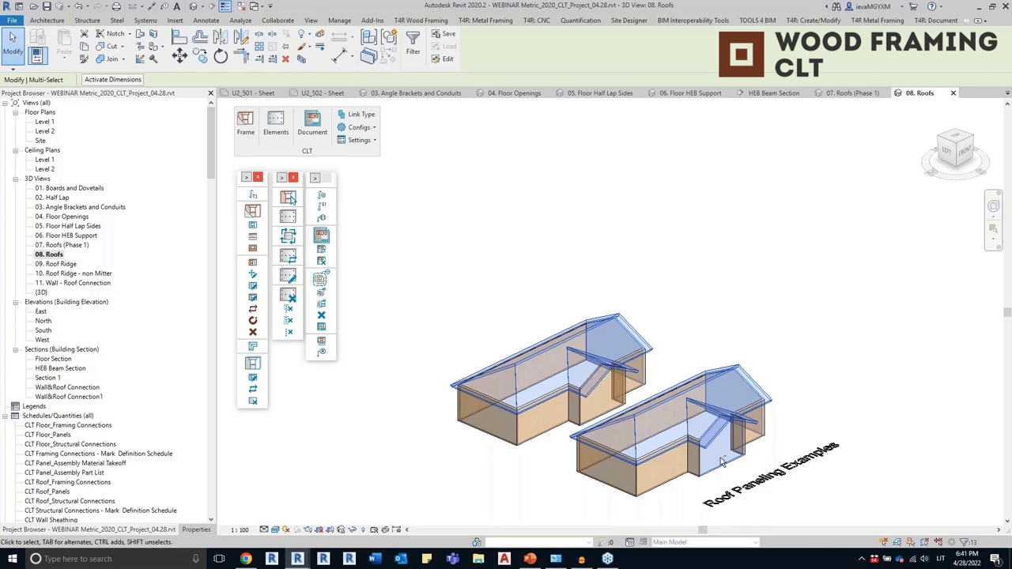
pyautogui.keyDown('shift'); pyautogui.moveTo(563, 475); pyautogui.dragTo(465, 413, button='middle'); pyautogui.keyUp('shift')
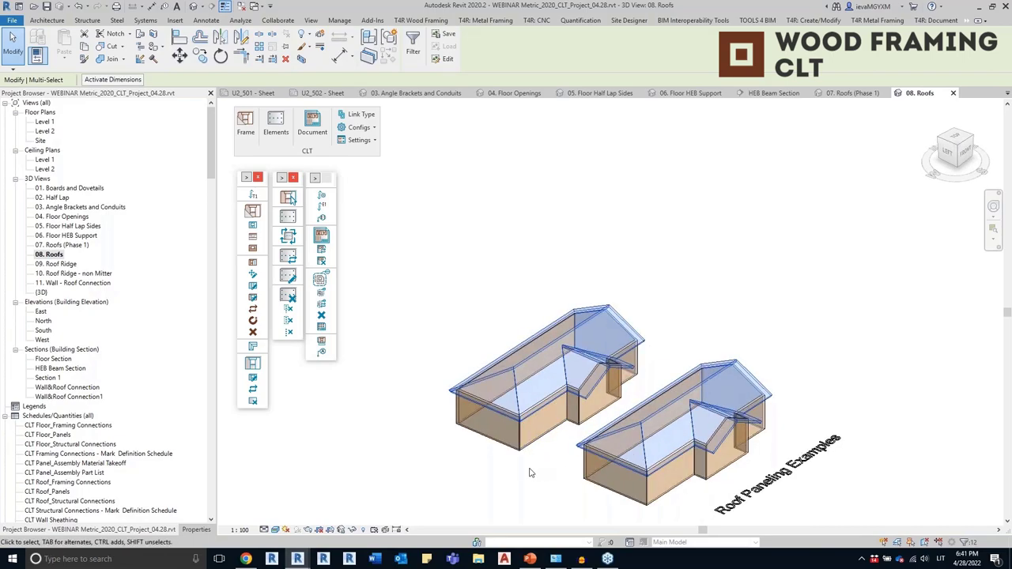
pyautogui.click(289, 199)
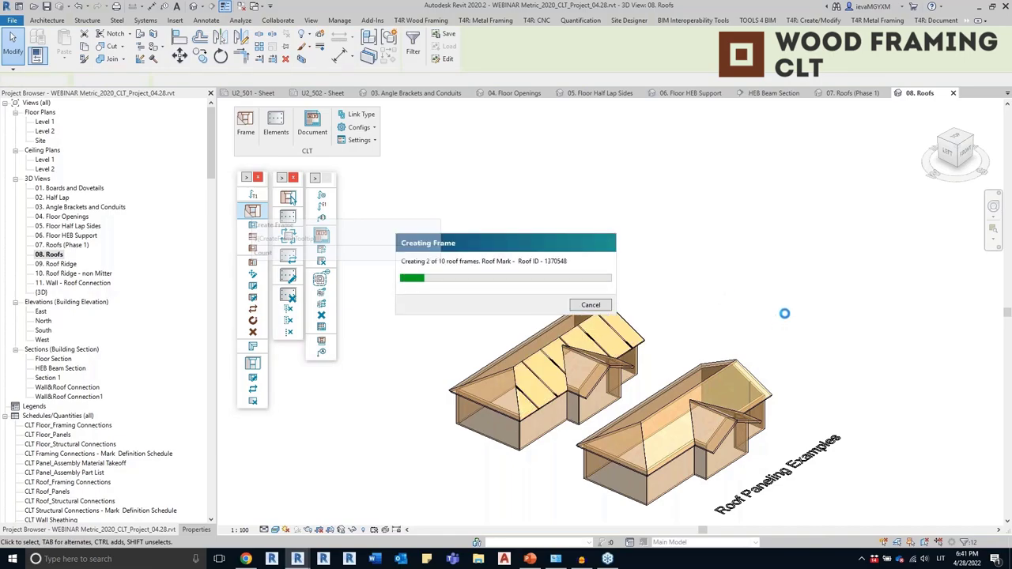
# Examine a roof panel and its side joints along the eave, viewing the paneled roof from several sides
pyautogui.click(665, 449)
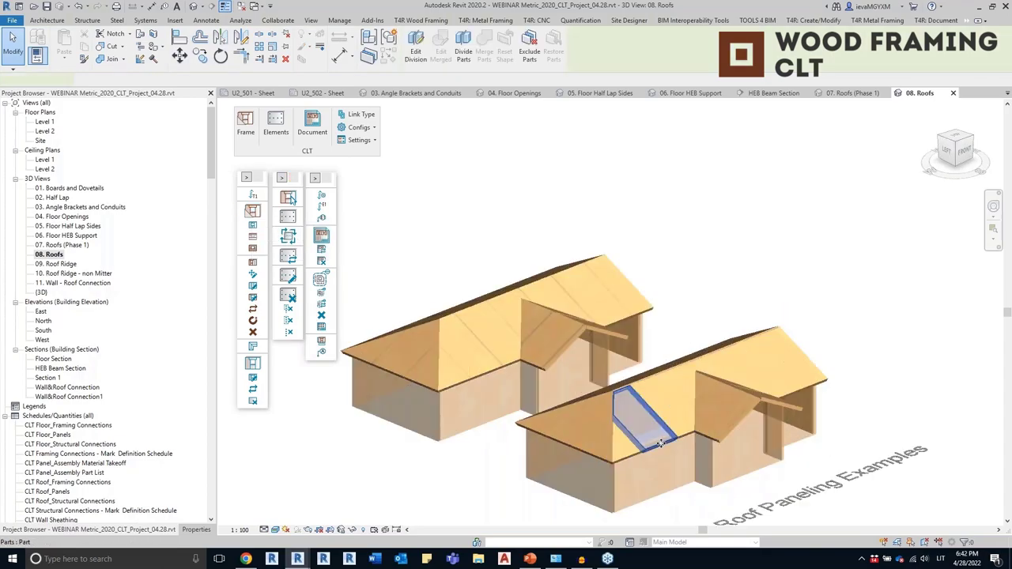
pyautogui.scroll(5, 632, 356)
pyautogui.keyDown('shift'); pyautogui.moveTo(632, 348); pyautogui.dragTo(485, 441, button='middle'); pyautogui.keyUp('shift')
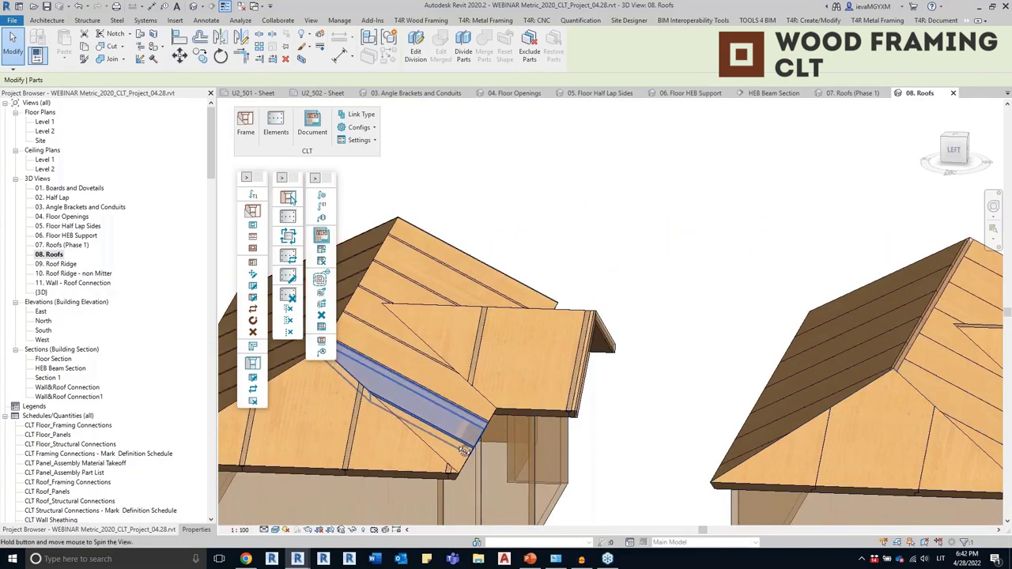
pyautogui.scroll(8, 540, 377)
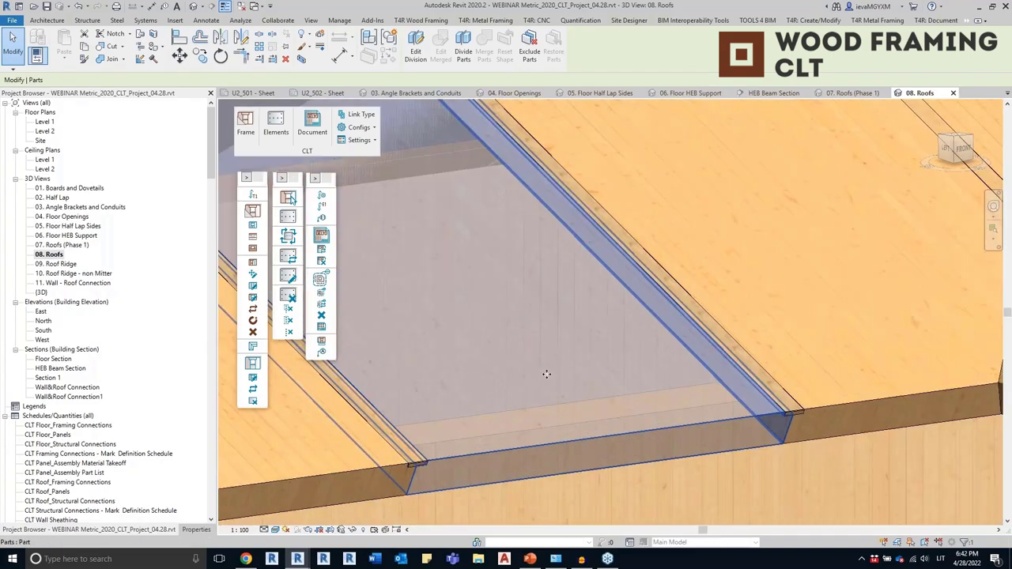
pyautogui.keyDown('shift'); pyautogui.moveTo(682, 387); pyautogui.dragTo(878, 396, button='middle'); pyautogui.keyUp('shift')
pyautogui.scroll(-5, 671, 345)
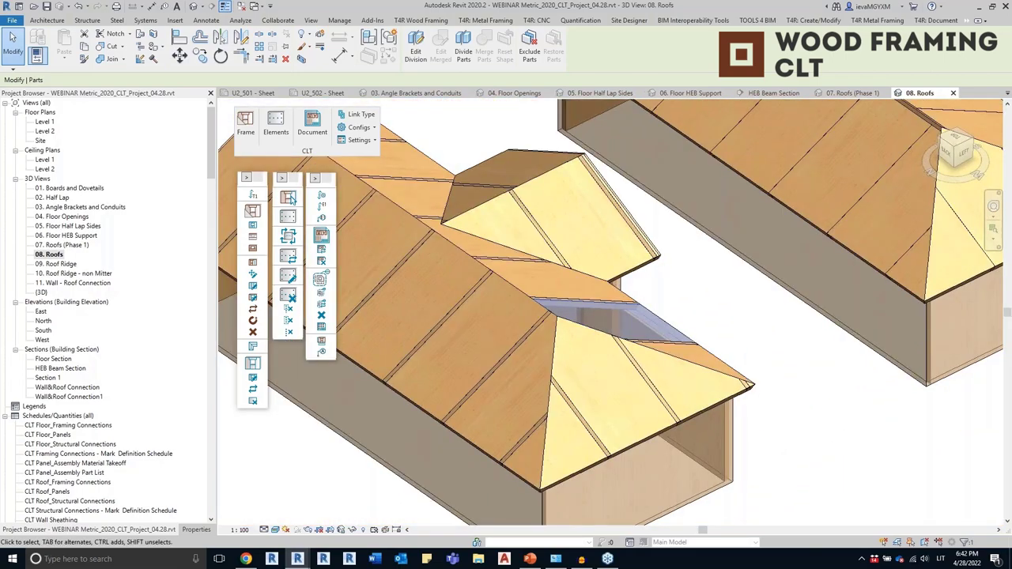
# Examine a rear-slope panel and the board joints between neighbouring panels near the roof ridge
pyautogui.moveTo(830, 356); pyautogui.dragTo(893, 442, button='middle')
pyautogui.scroll(2, 523, 293)
pyautogui.click(522, 294)
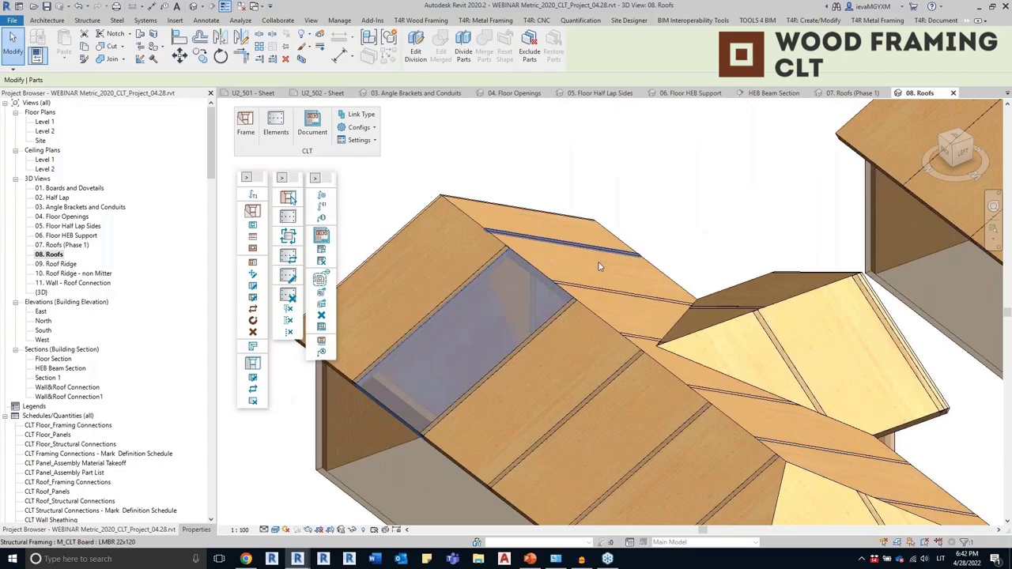
pyautogui.scroll(2, 598, 266)
pyautogui.click(563, 263)
pyautogui.keyDown('shift'); pyautogui.moveTo(563, 263); pyautogui.dragTo(639, 381, button='middle'); pyautogui.keyUp('shift')
pyautogui.scroll(-10, 639, 380)
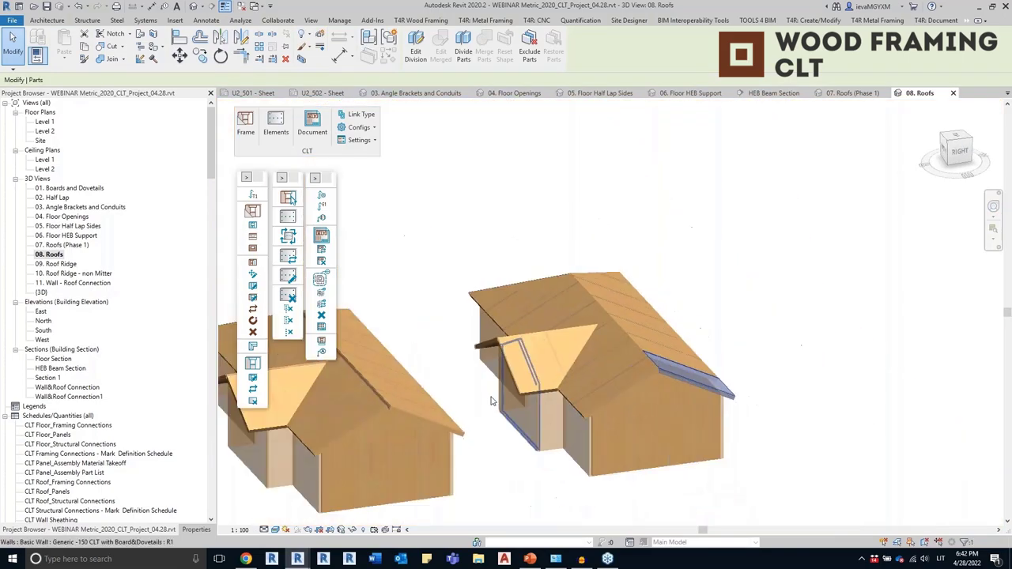
# Examine how the two gable-end roof panels meet at the ridge, and return to an overview of both houses
pyautogui.scroll(10, 609, 383)
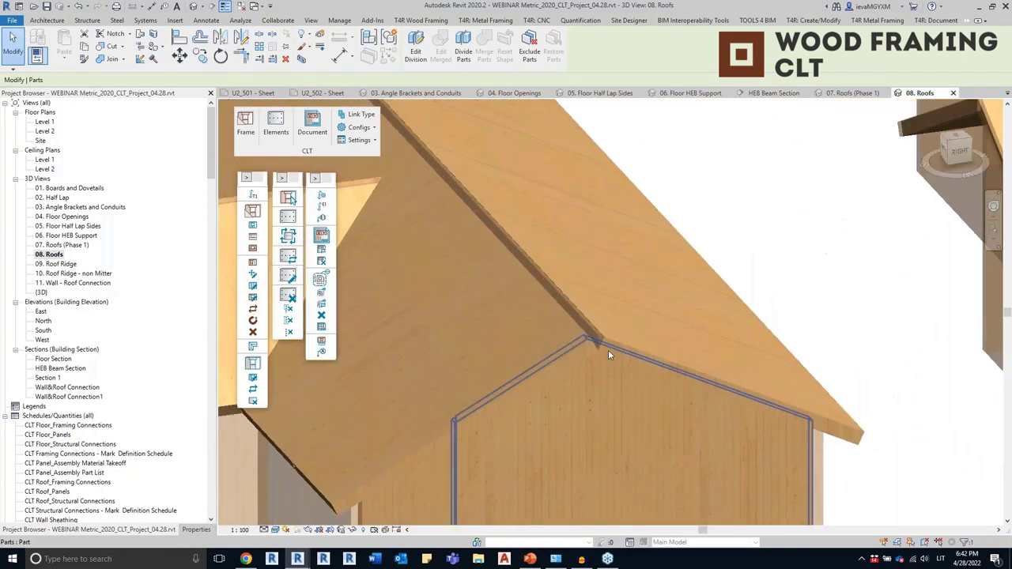
pyautogui.keyDown('shift'); pyautogui.moveTo(638, 362); pyautogui.dragTo(571, 327, button='middle'); pyautogui.keyUp('shift')
pyautogui.click(570, 323)
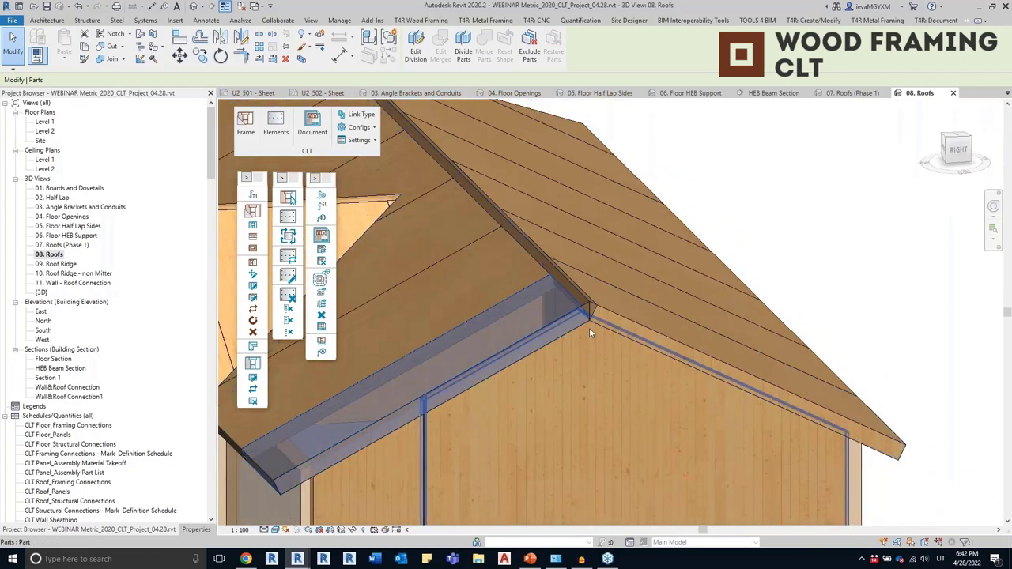
pyautogui.scroll(2, 589, 324)
pyautogui.keyDown('ctrl'); pyautogui.click(615, 315); pyautogui.keyUp('ctrl')
pyautogui.keyDown('shift'); pyautogui.moveTo(646, 404); pyautogui.dragTo(742, 295, button='middle'); pyautogui.keyUp('shift')
pyautogui.scroll(-4, 741, 293)
pyautogui.keyDown('shift'); pyautogui.moveTo(553, 316); pyautogui.dragTo(973, 363, button='middle'); pyautogui.keyUp('shift')
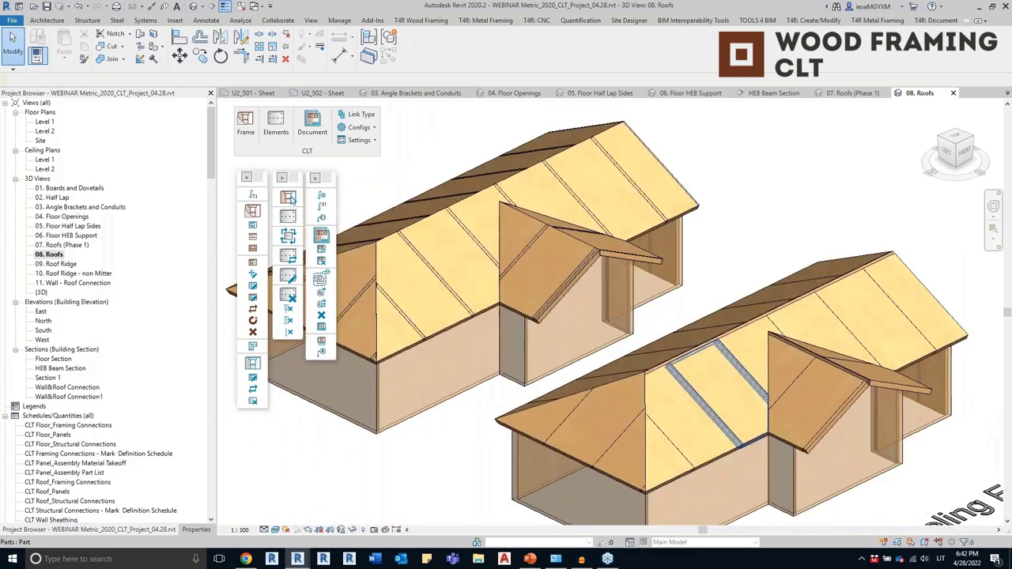
# Open the 09. Roof Ridge view without saving the project and check the properties of the plate inside the ridge joint
pyautogui.doubleClick(55, 263)
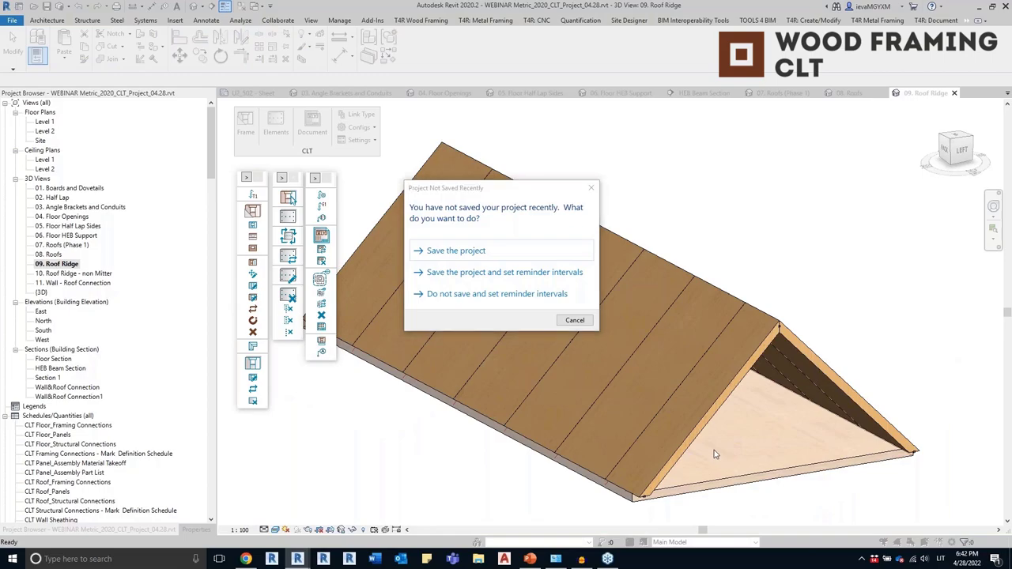
pyautogui.click(593, 186)
pyautogui.scroll(5, 818, 314)
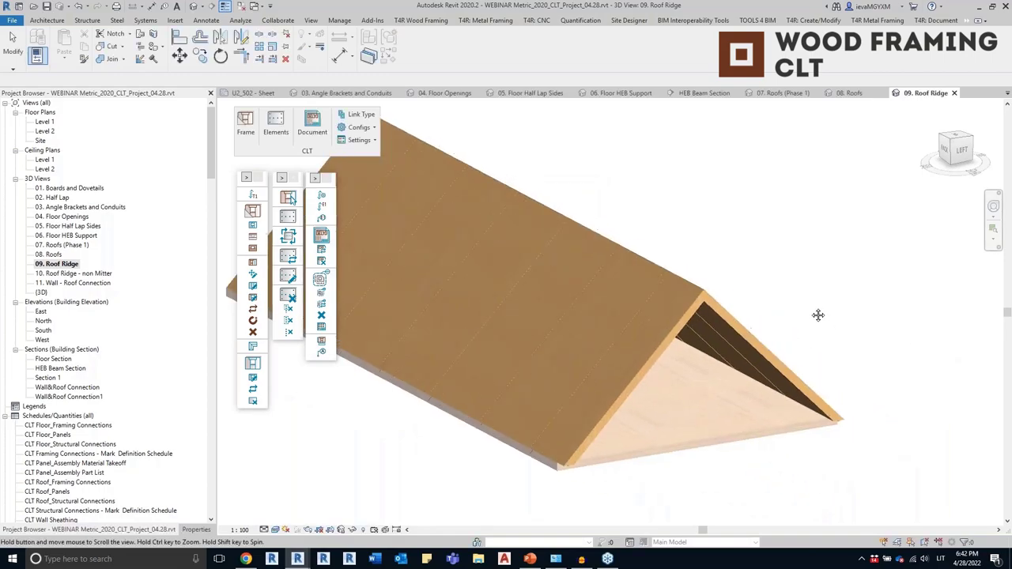
pyautogui.scroll(2, 705, 295)
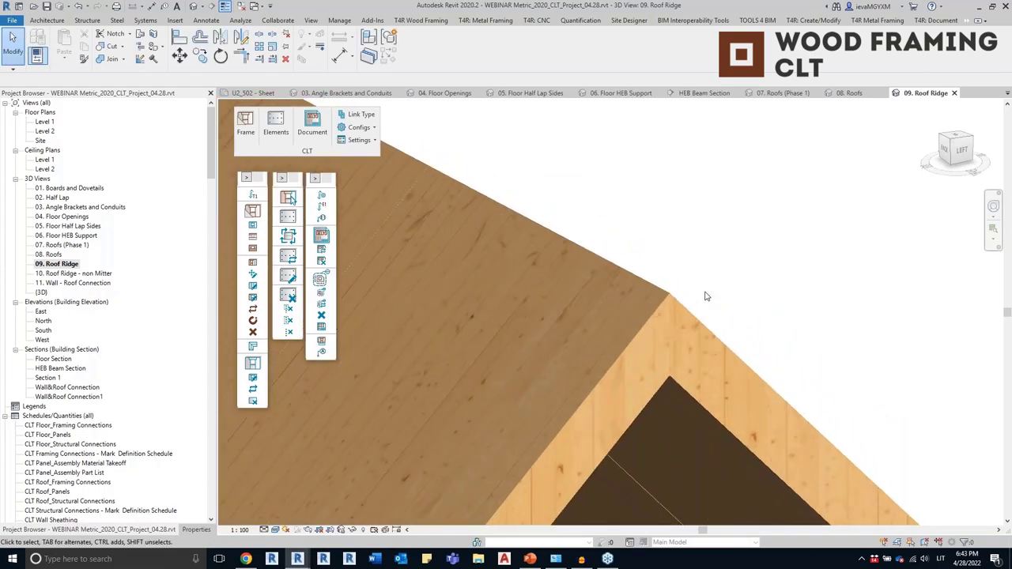
pyautogui.click(668, 334)
pyautogui.click(195, 530)
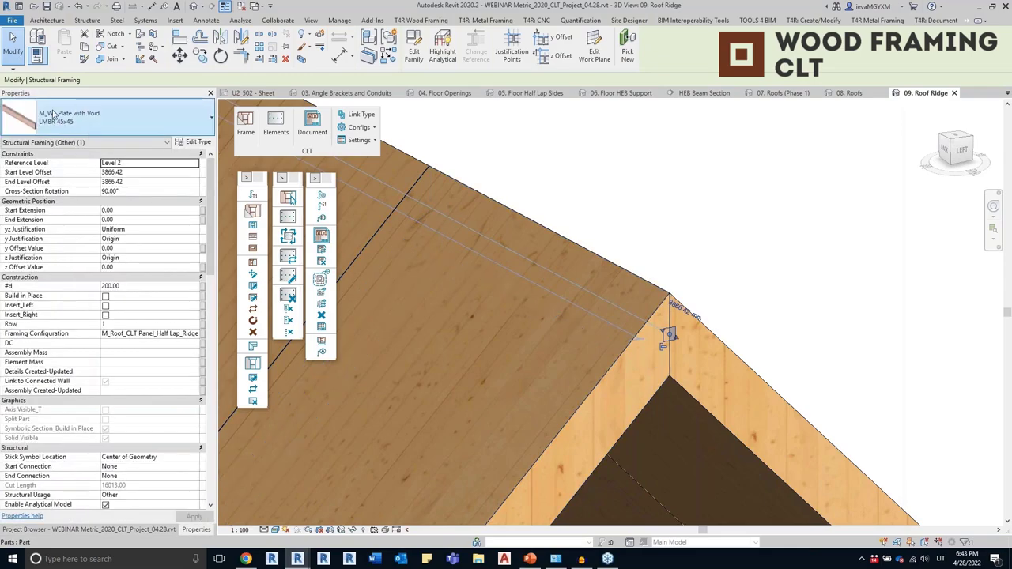
pyautogui.press('Escape')
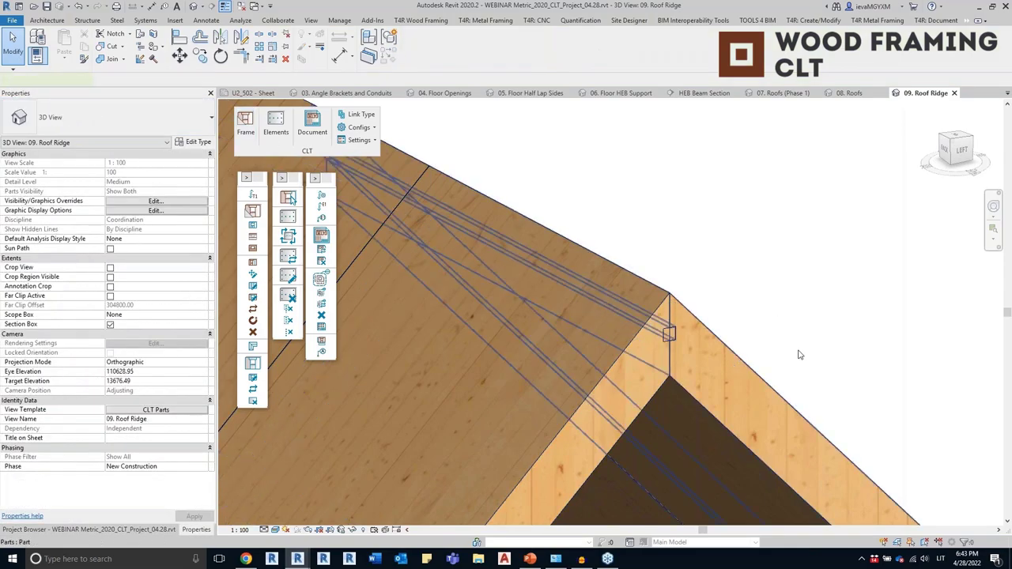
# Temporarily isolate the gable-end roof panel on the far slope of the roof
pyautogui.click(744, 362)
pyautogui.keyDown('shift'); pyautogui.moveTo(744, 362); pyautogui.dragTo(770, 331, button='middle'); pyautogui.keyUp('shift')
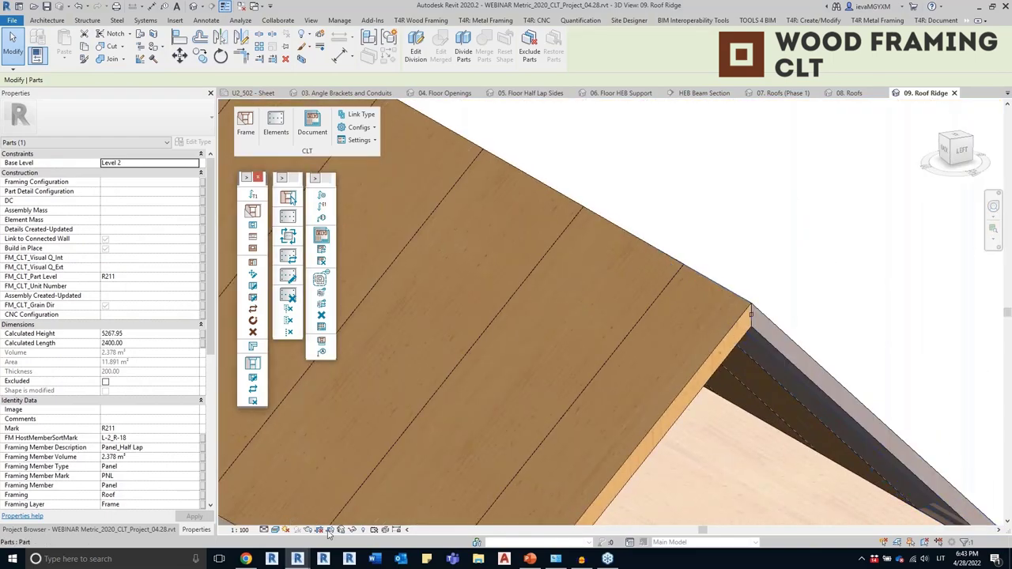
pyautogui.scroll(-3, 613, 334)
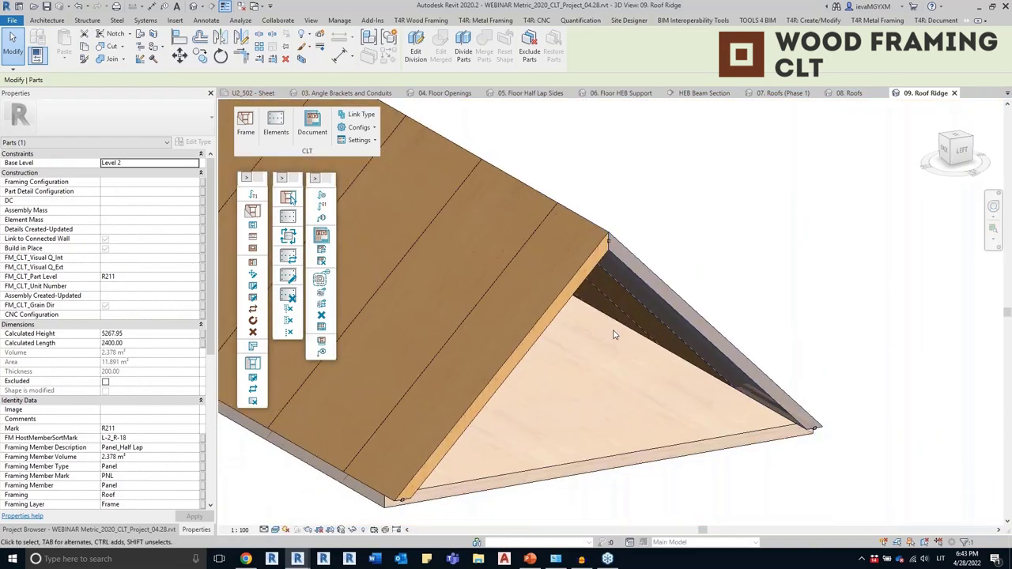
pyautogui.scroll(4, 819, 443)
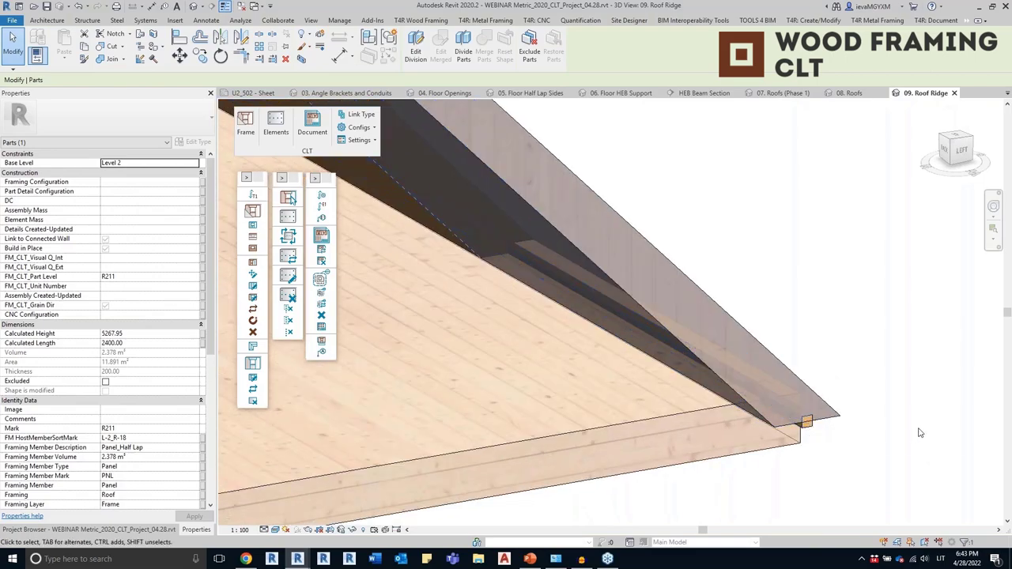
pyautogui.scroll(-3, 919, 432)
pyautogui.moveTo(691, 477); pyautogui.dragTo(834, 399, button='middle')
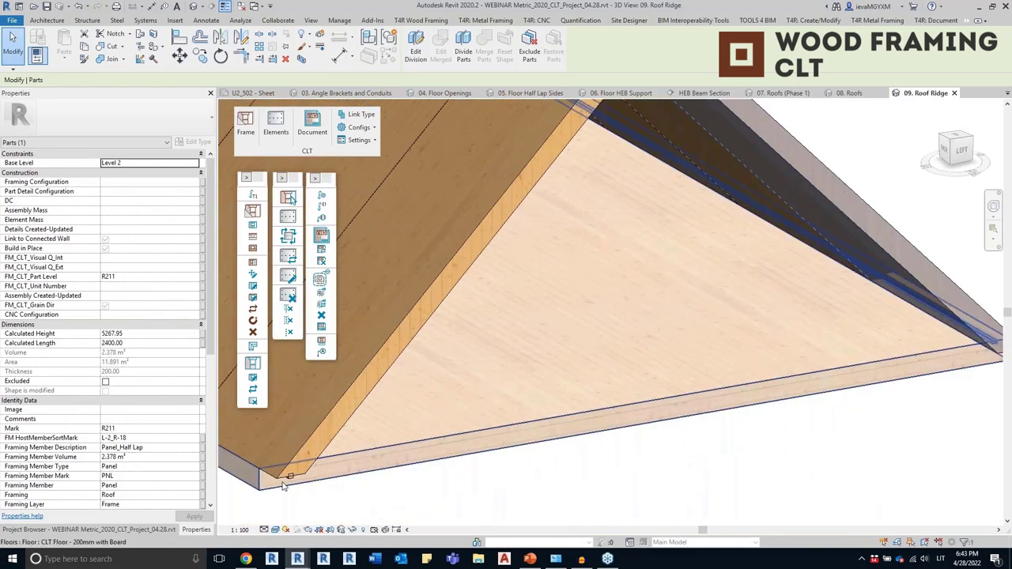
pyautogui.scroll(-3, 600, 323)
pyautogui.moveTo(599, 323); pyautogui.dragTo(478, 432, button='middle')
pyautogui.click(353, 530)
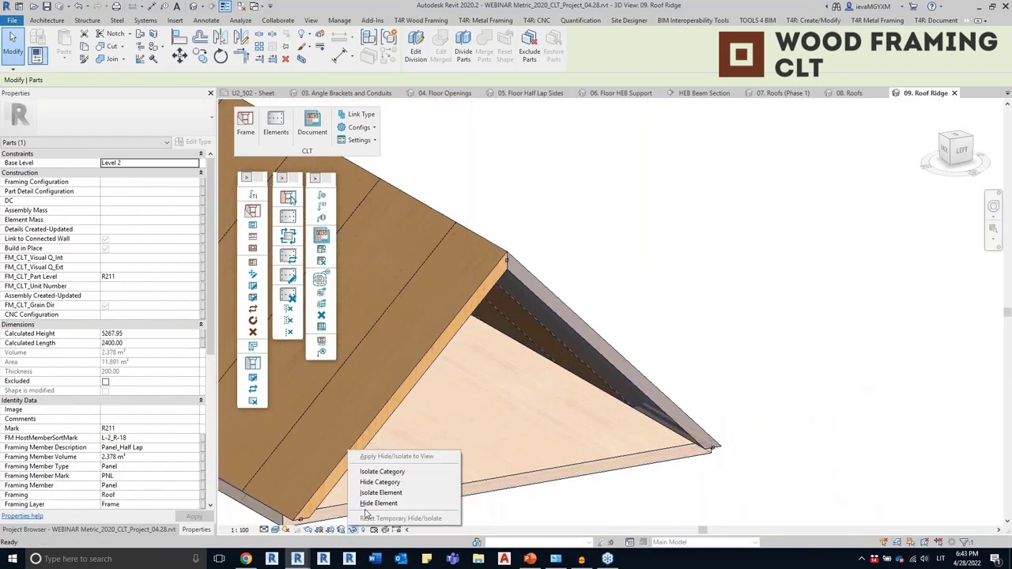
pyautogui.click(380, 494)
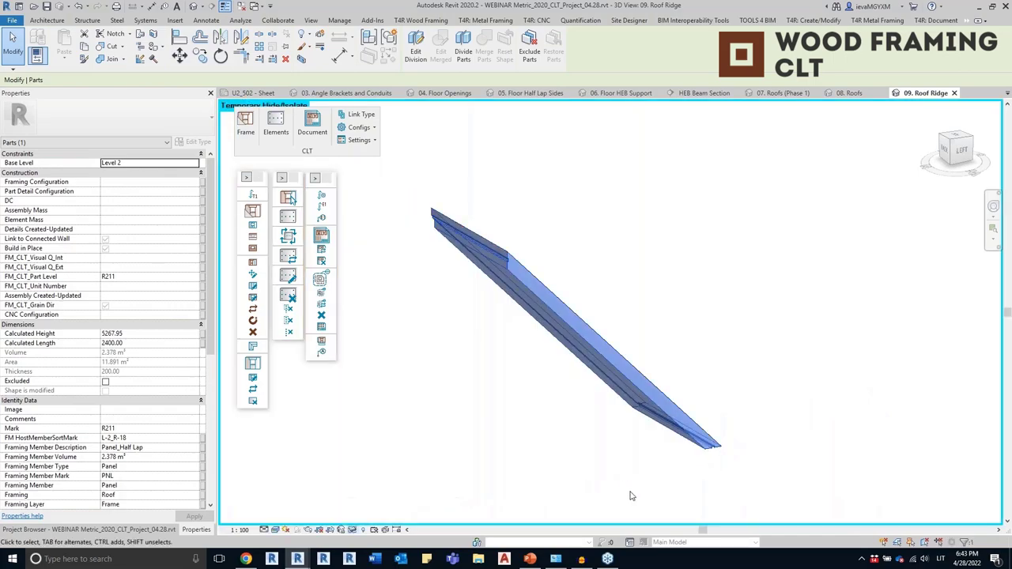
# Examine the isolated panel's ridge end, side edges and faces, viewing it from below and from above
pyautogui.click(630, 495)
pyautogui.scroll(2, 478, 239)
pyautogui.click(473, 281)
pyautogui.keyDown('shift'); pyautogui.moveTo(473, 280); pyautogui.dragTo(679, 351, button='middle'); pyautogui.keyUp('shift')
pyautogui.scroll(3, 647, 317)
pyautogui.scroll(2, 646, 334)
pyautogui.click(763, 406)
pyautogui.scroll(-1, 766, 406)
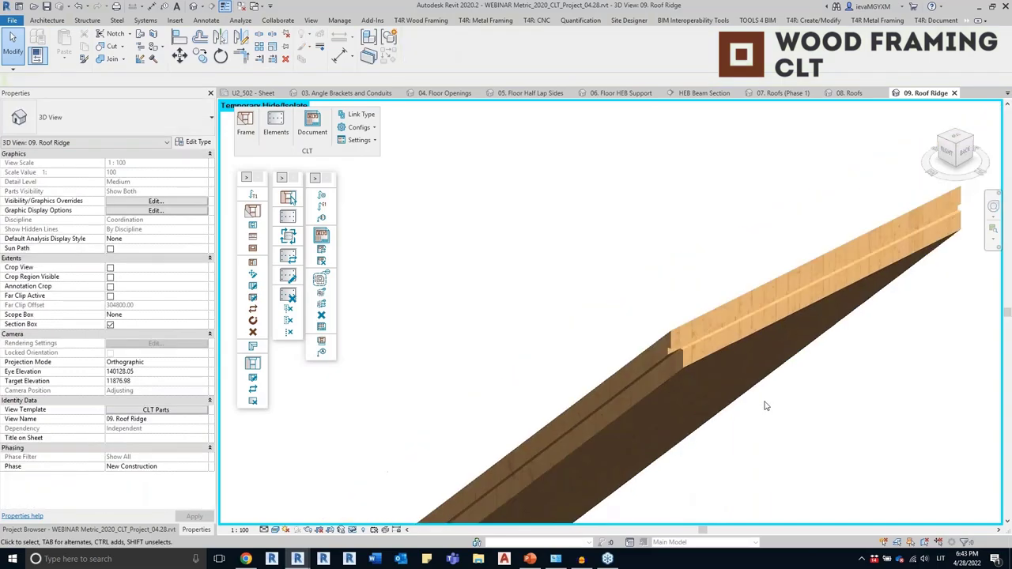
pyautogui.keyDown('shift'); pyautogui.moveTo(766, 406); pyautogui.dragTo(799, 413, button='middle'); pyautogui.keyUp('shift')
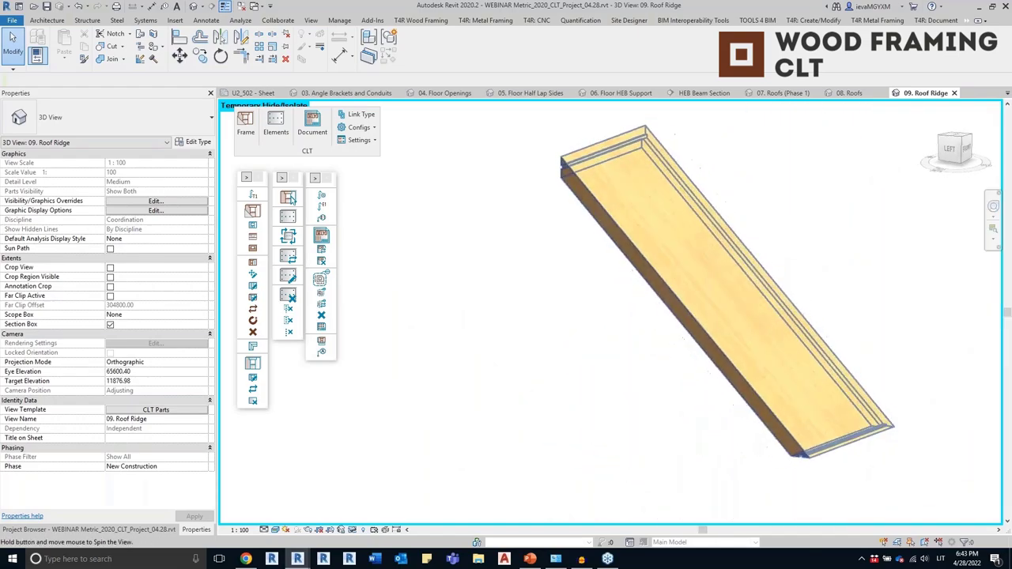
# Reset the temporary isolation and return to an overview of the whole paneled roof
pyautogui.click(353, 531)
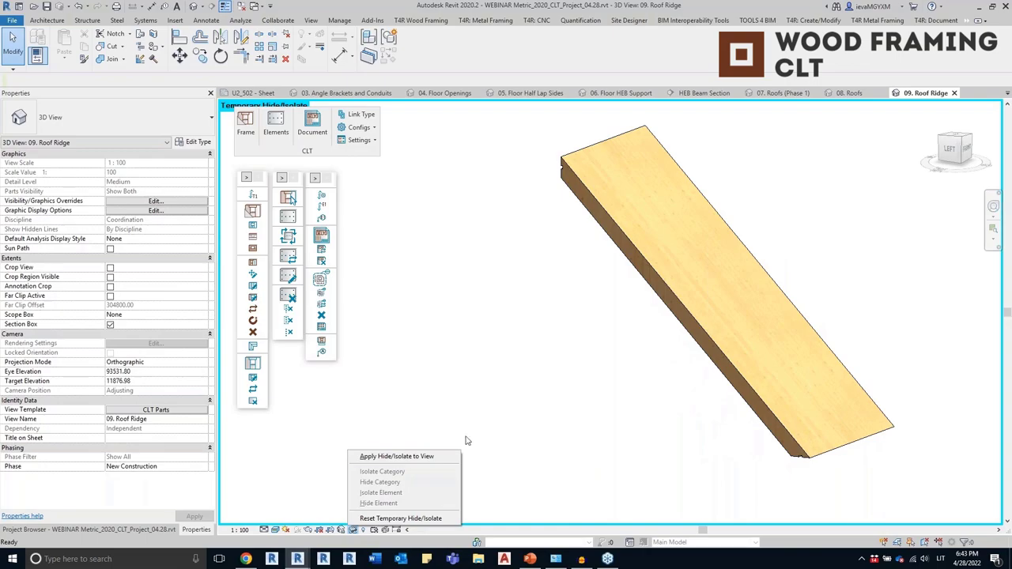
pyautogui.click(390, 519)
pyautogui.scroll(-3, 540, 378)
pyautogui.keyDown('shift'); pyautogui.moveTo(540, 377); pyautogui.dragTo(637, 378, button='middle'); pyautogui.keyUp('shift')
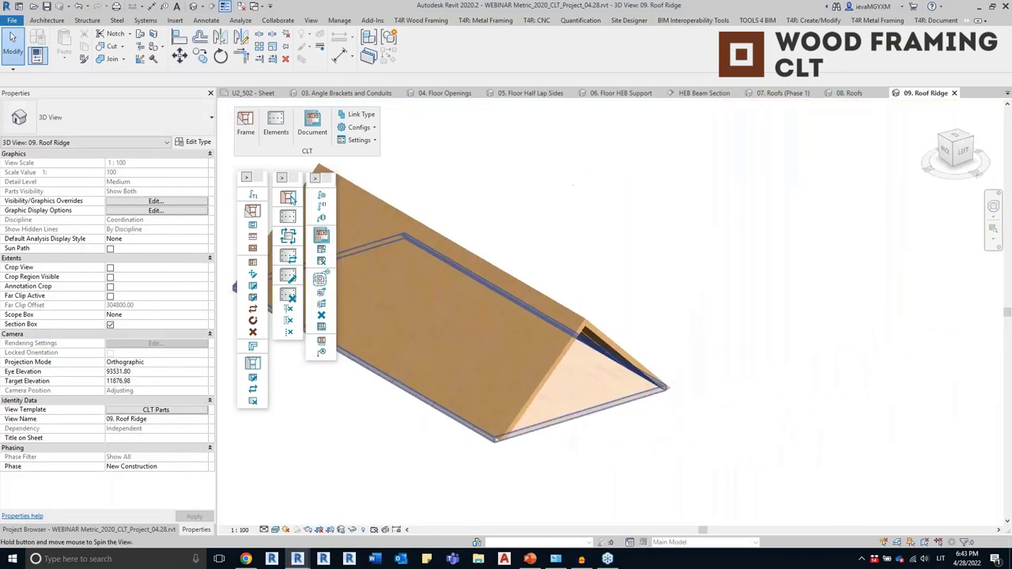
# Open the 3D view 10. Roof Ridge - non Mitter and examine how the end panels meet at the ridge
pyautogui.click(164, 530)
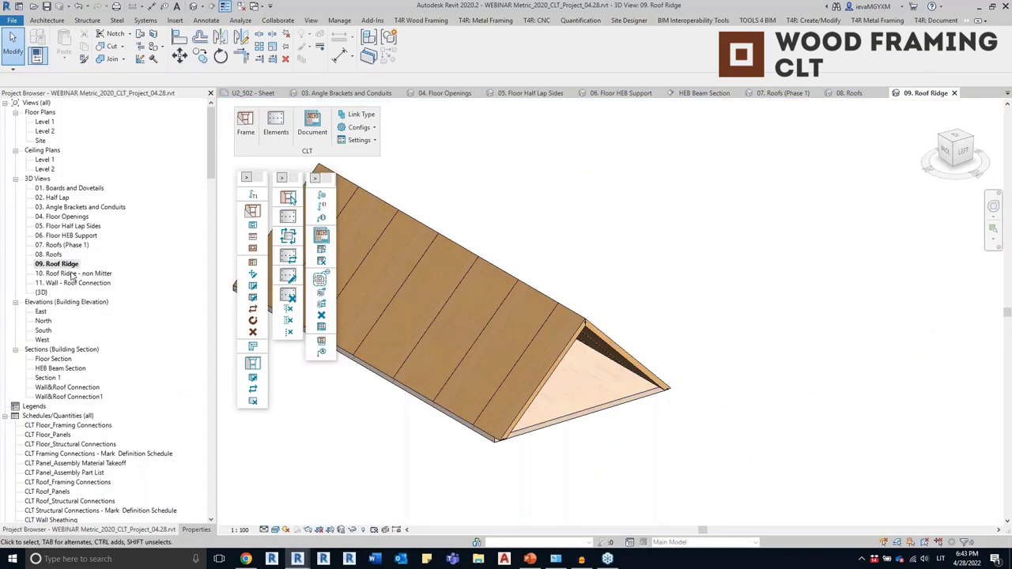
pyautogui.doubleClick(72, 274)
pyautogui.keyDown('shift'); pyautogui.moveTo(816, 433); pyautogui.dragTo(778, 427, button='middle'); pyautogui.keyUp('shift')
pyautogui.scroll(5, 718, 357)
pyautogui.click(711, 365)
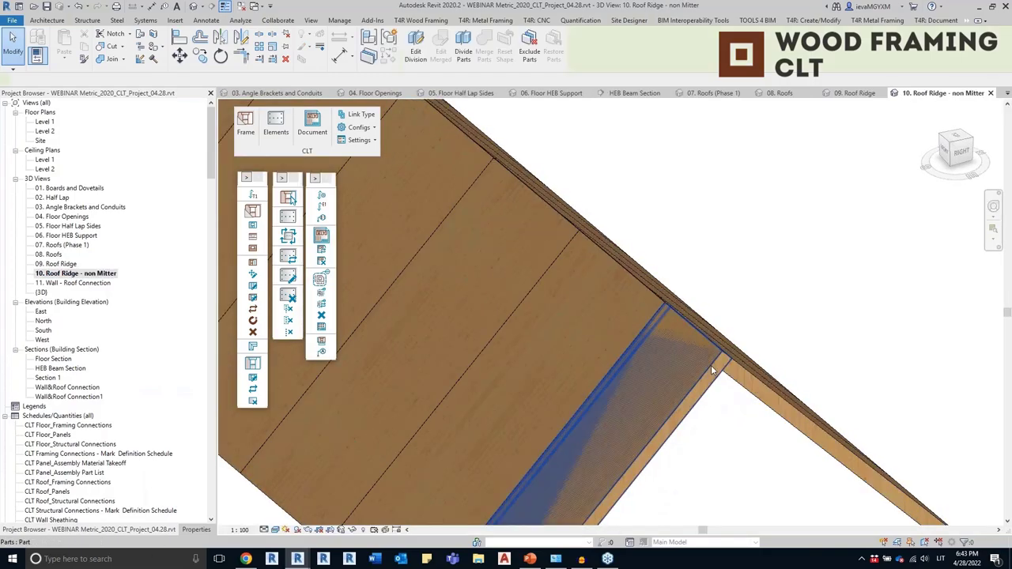
pyautogui.keyDown('shift'); pyautogui.moveTo(711, 365); pyautogui.dragTo(753, 441, button='middle'); pyautogui.keyUp('shift')
# Open the 3D view 11. Wall - Roof Connection and check the corner wall panel and the roof above it
pyautogui.doubleClick(98, 285)
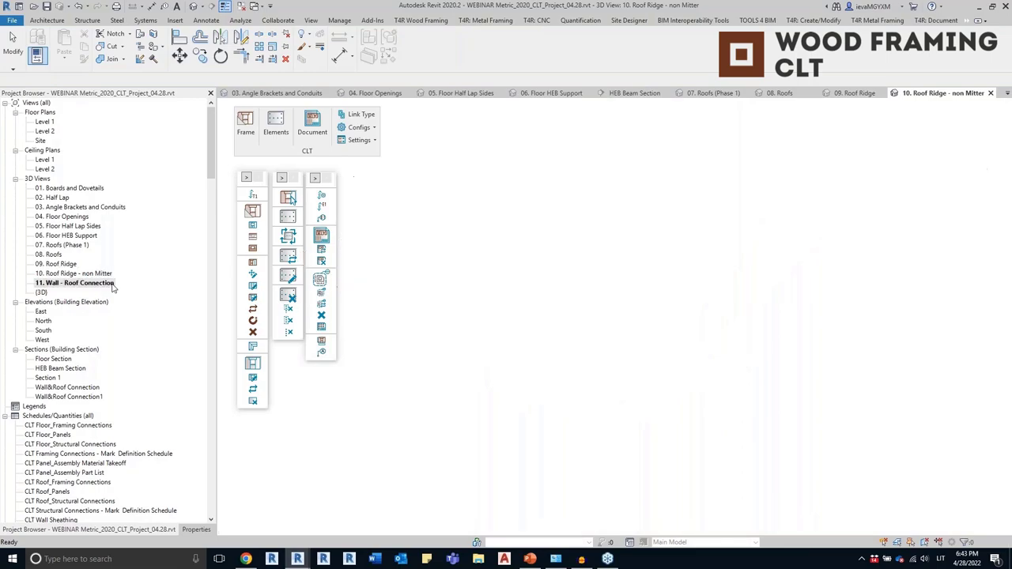
pyautogui.keyDown('shift'); pyautogui.moveTo(410, 392); pyautogui.dragTo(648, 407, button='middle'); pyautogui.keyUp('shift')
pyautogui.scroll(5, 644, 414)
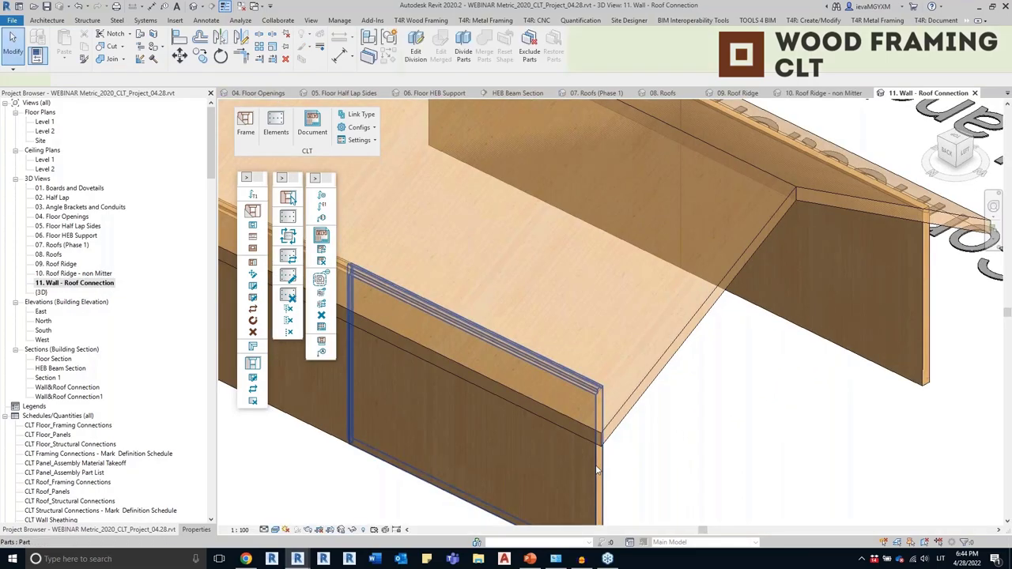
pyautogui.click(597, 470)
pyautogui.click(662, 352)
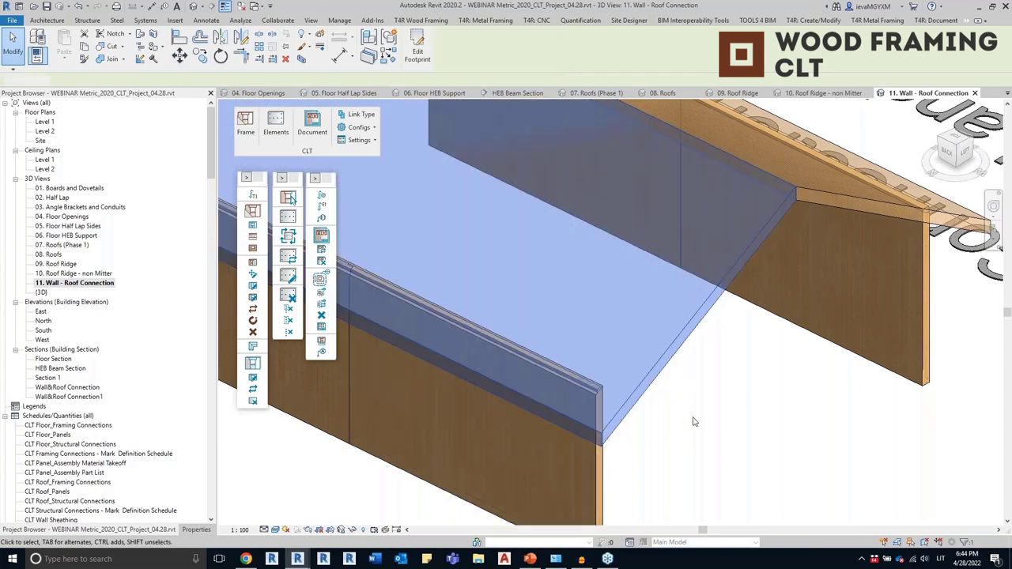
pyautogui.click(693, 421)
# Examine the cut along the wall panel's top edge and the wall-to-roof connection on the opposite slope
pyautogui.keyDown('shift'); pyautogui.moveTo(693, 421); pyautogui.dragTo(715, 418, button='middle'); pyautogui.keyUp('shift')
pyautogui.scroll(2, 588, 423)
pyautogui.scroll(2, 588, 425)
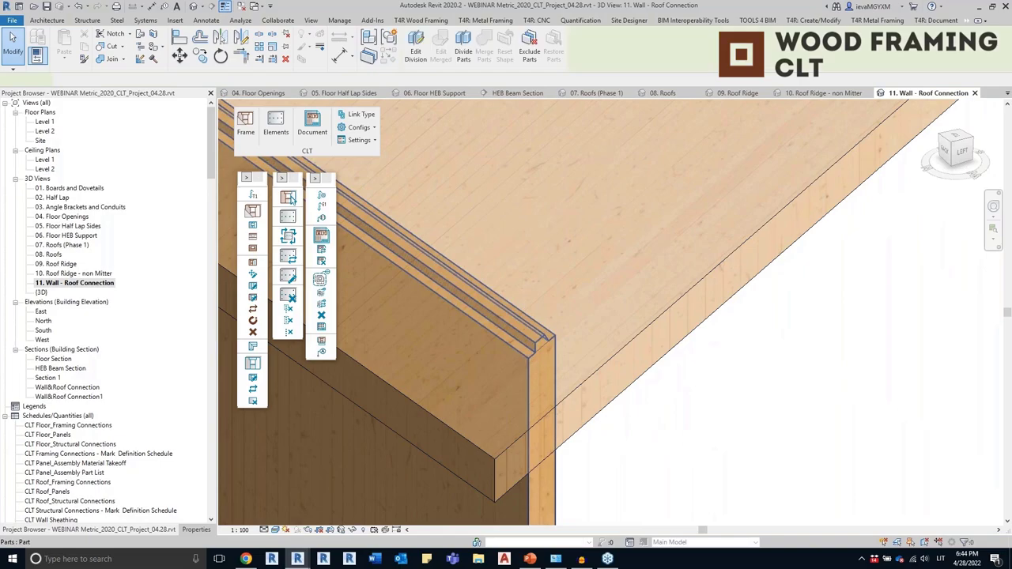
pyautogui.scroll(2, 525, 358)
pyautogui.click(526, 353)
pyautogui.scroll(-4, 526, 353)
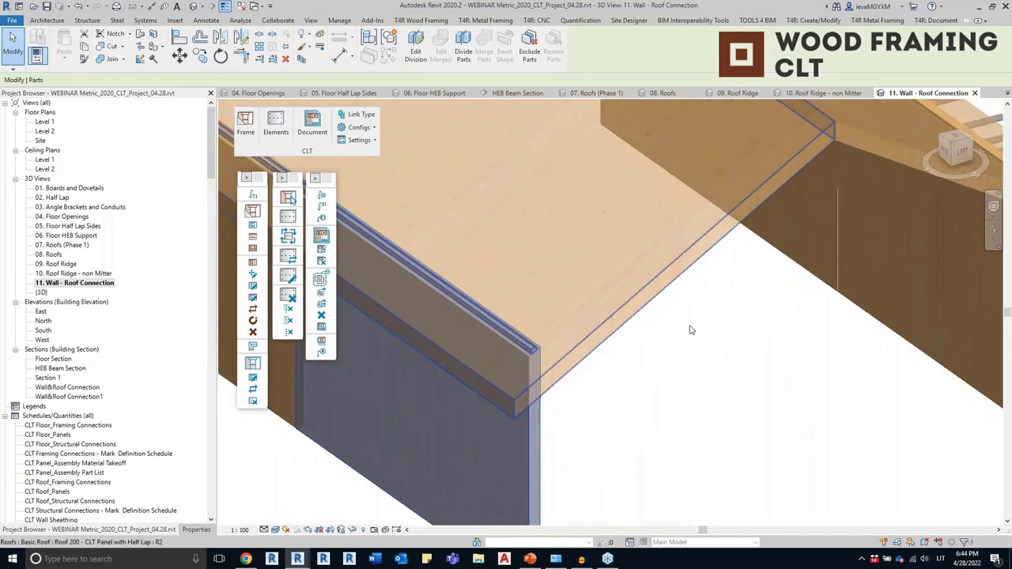
pyautogui.moveTo(691, 330); pyautogui.dragTo(234, 465, button='middle')
pyautogui.keyDown('shift'); pyautogui.moveTo(659, 417); pyautogui.dragTo(407, 453, button='middle'); pyautogui.keyUp('shift')
pyautogui.press('Escape')
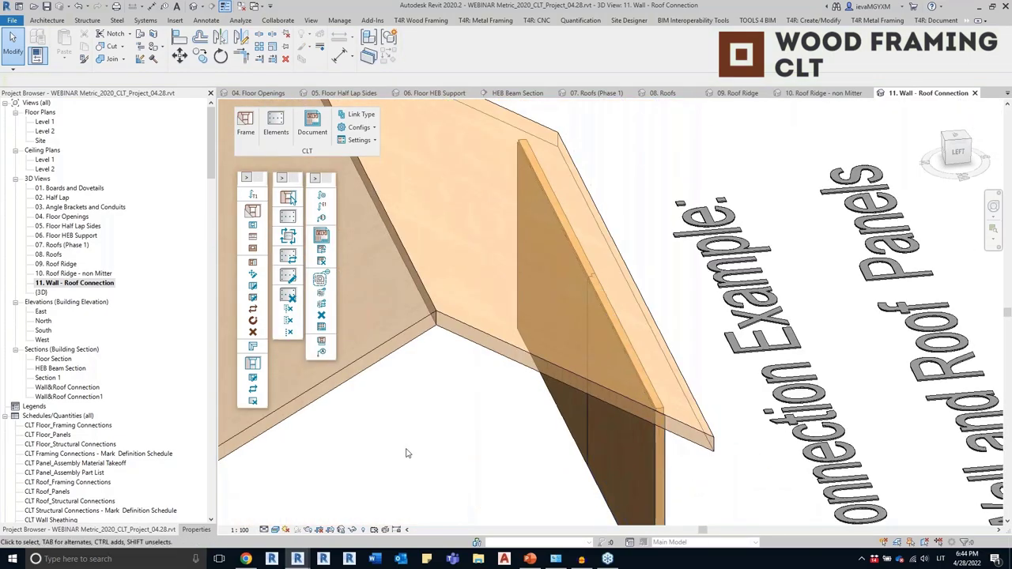
# Switch to the PowerPoint webinar presentation, start the slide show at the Live demo slide and advance to the Free Trial slide
pyautogui.click(530, 559)
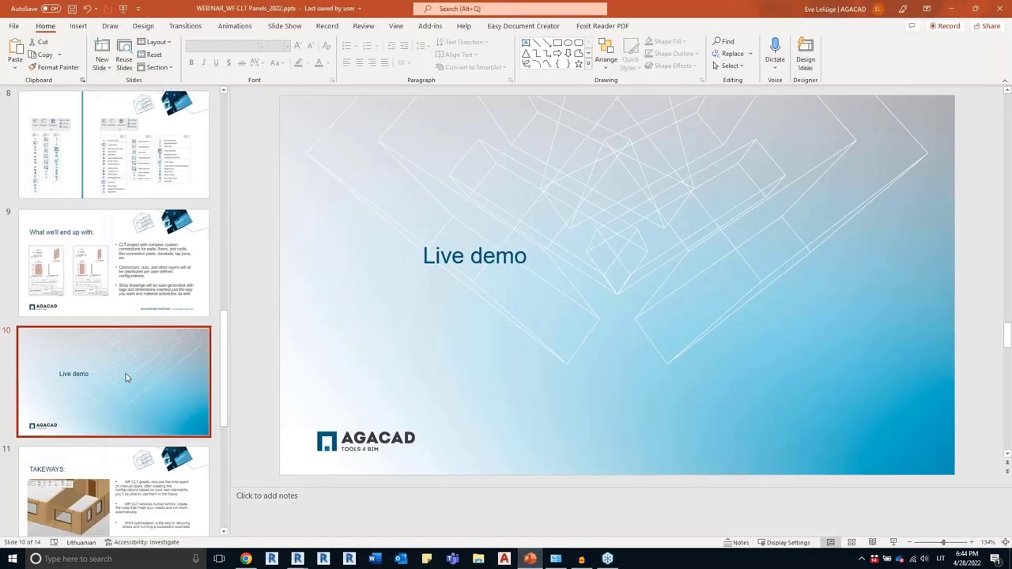
pyautogui.hotkey('shift', 'F5')
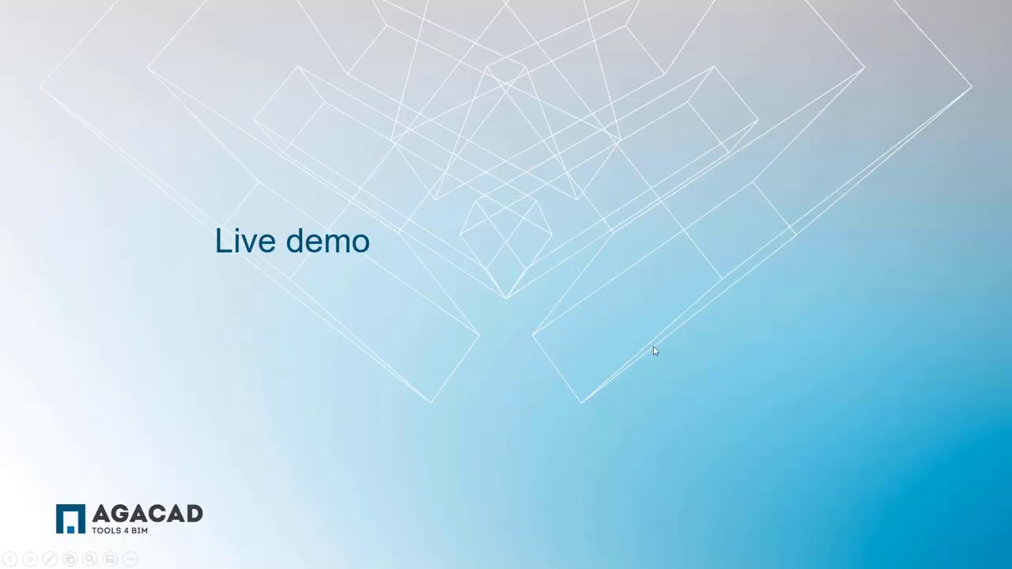
pyautogui.click(654, 346)
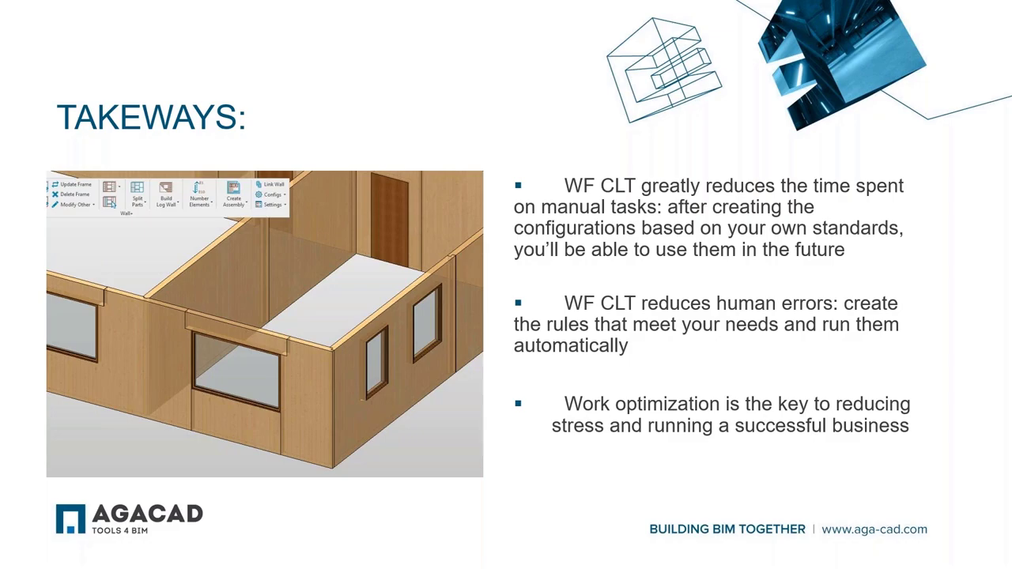
pyautogui.press('Right')
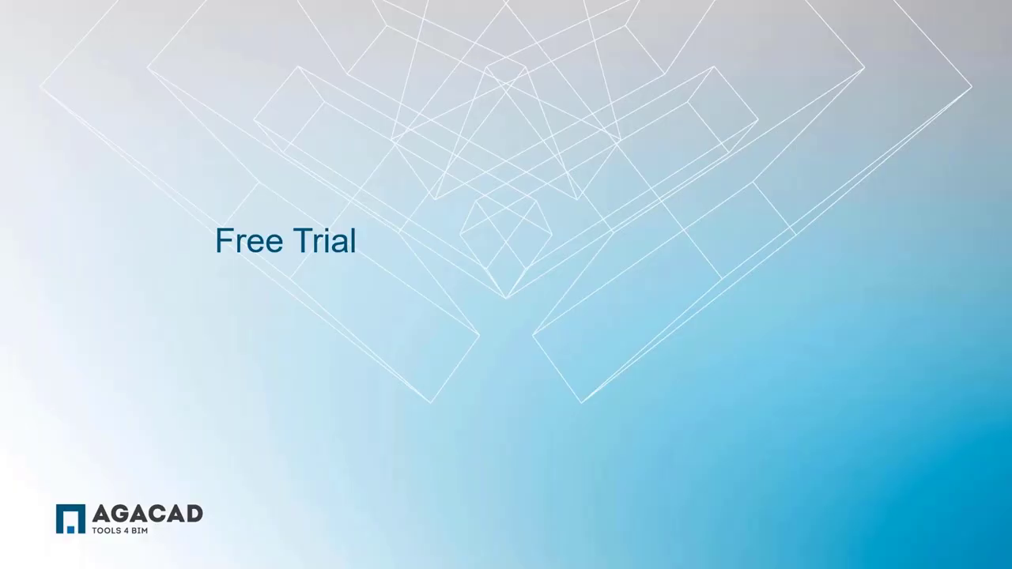